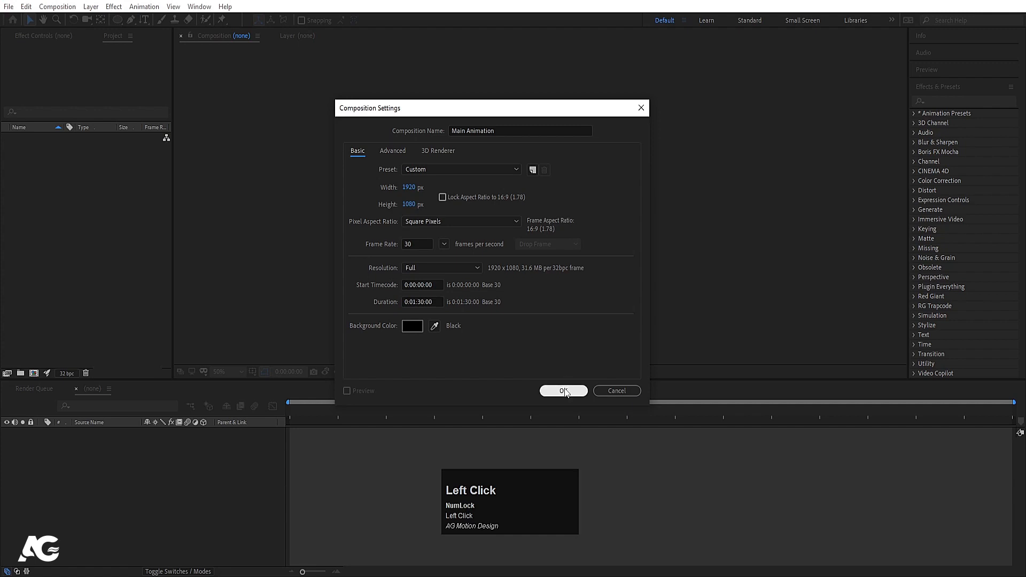
Step: Create the Main Animation composition and turn on the Title/Action Safe guides
{"action": "left_click", "coordinate": [564, 391]}
{"action": "left_click", "coordinate": [252, 373]}
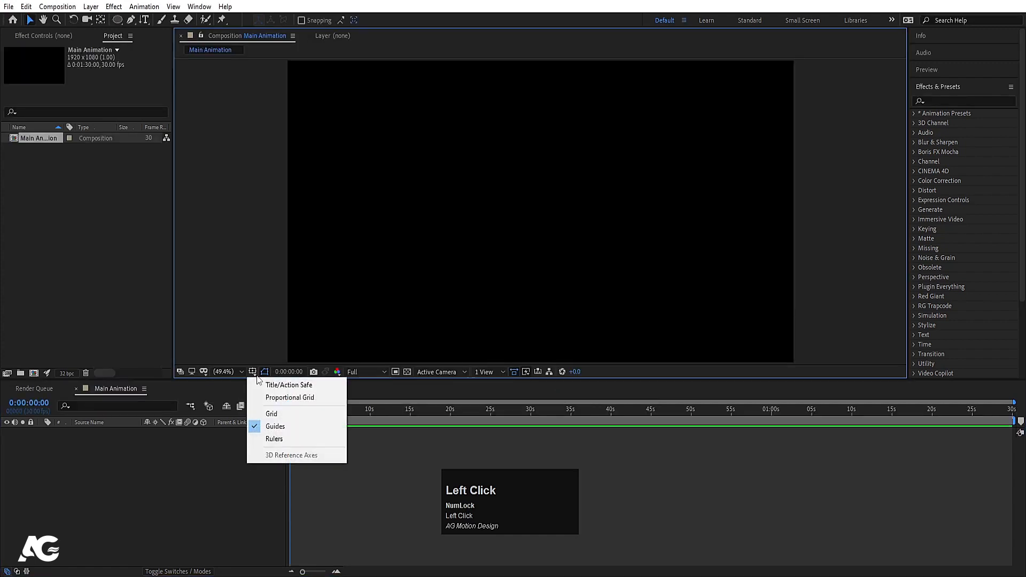
{"action": "left_click", "coordinate": [273, 385]}
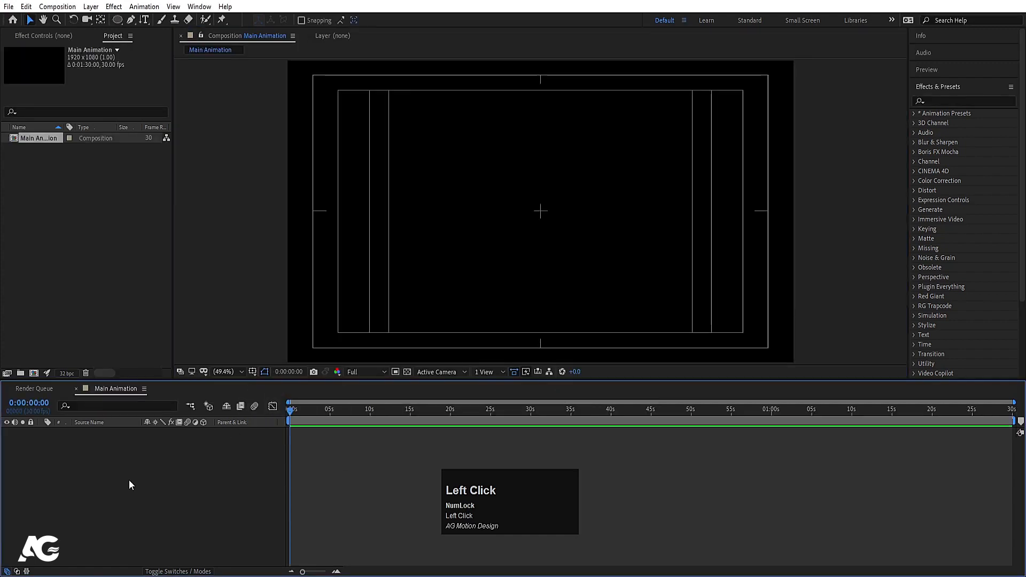
Step: Add a black solid layer named 'Element 3d' and select it
{"action": "key", "text": "ctrl+y"}
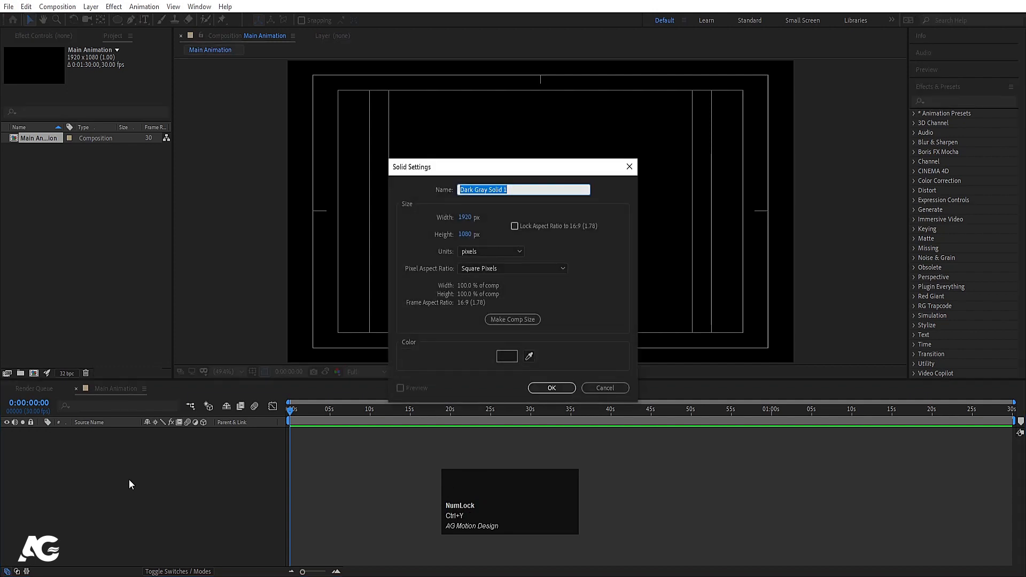
{"action": "type", "text": "Elemen"}
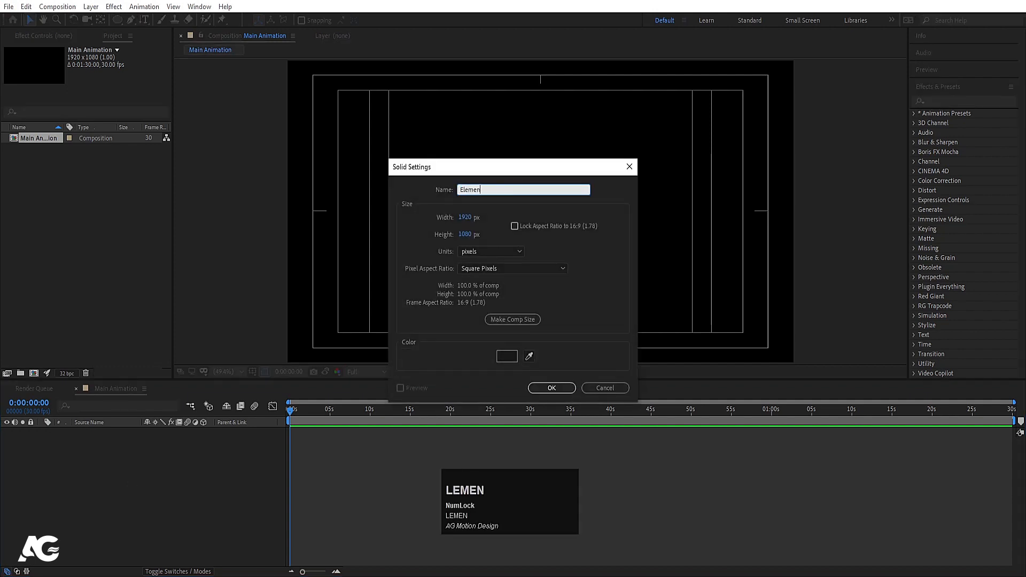
{"action": "type", "text": "t 3d"}
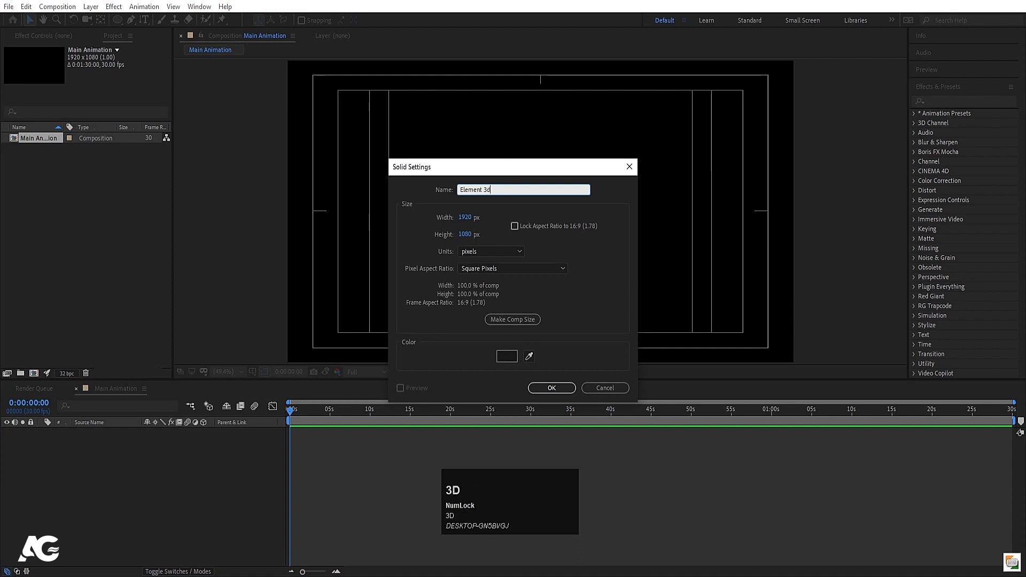
{"action": "left_click", "coordinate": [498, 357]}
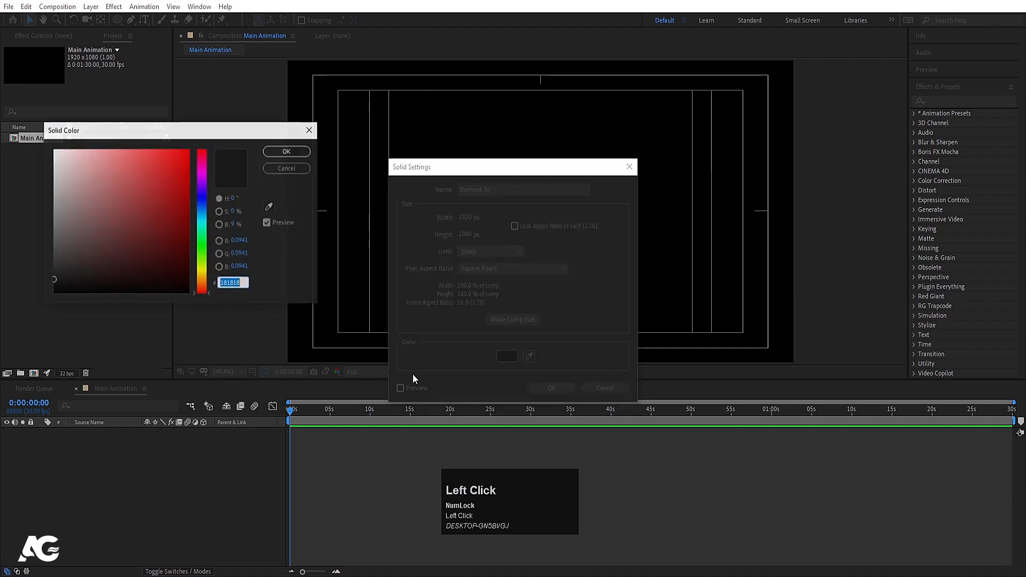
{"action": "left_click_drag", "start_coordinate": [68, 268], "coordinate": [50, 297]}
{"action": "left_click", "coordinate": [287, 152]}
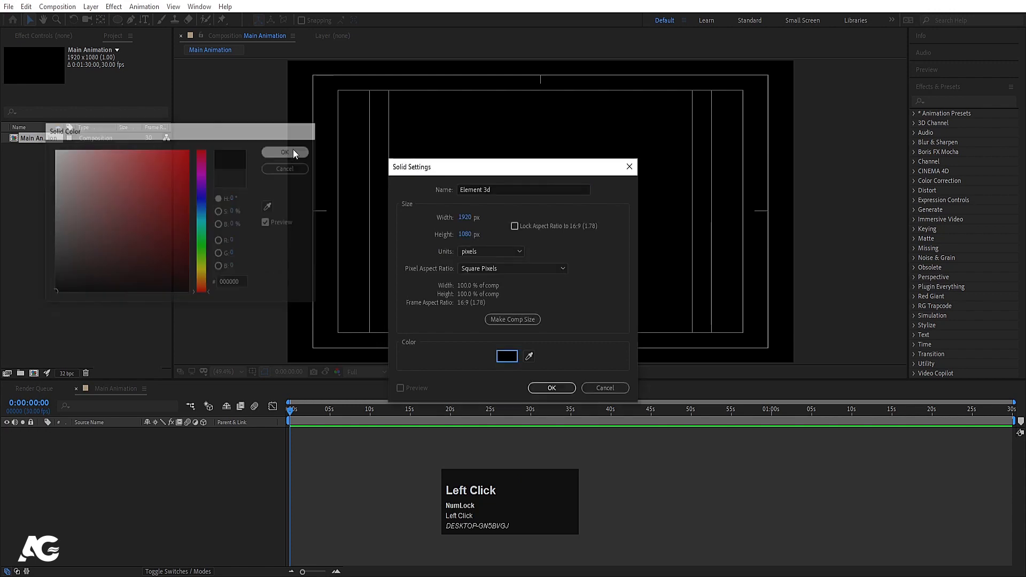
{"action": "left_click", "coordinate": [560, 388]}
{"action": "left_click", "coordinate": [93, 435]}
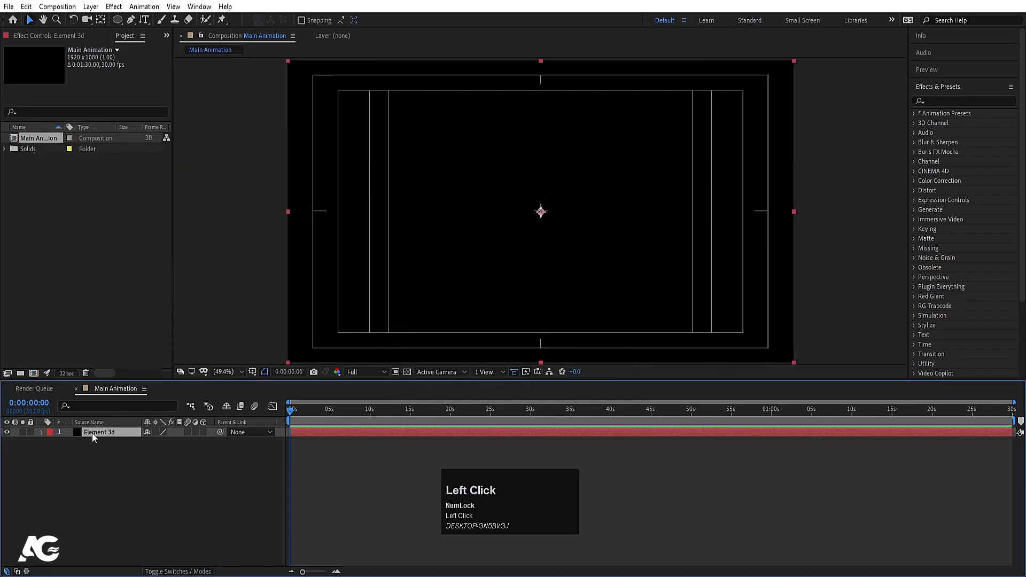
Step: Pre-compose the Element 3d solid into 'Element 3d Comp' and open it
{"action": "key", "text": "ctrl+shift+c"}
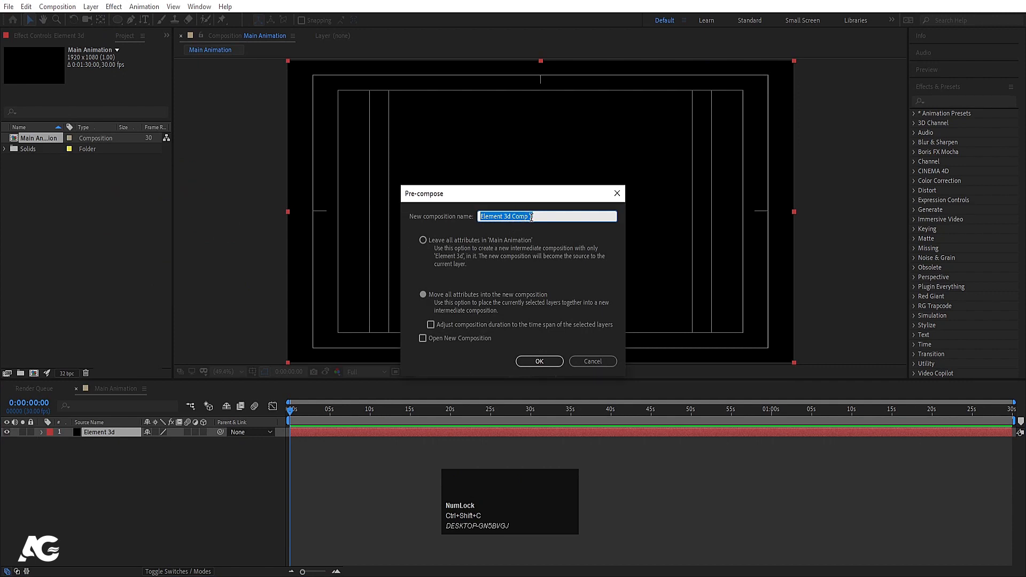
{"action": "left_click", "coordinate": [535, 217]}
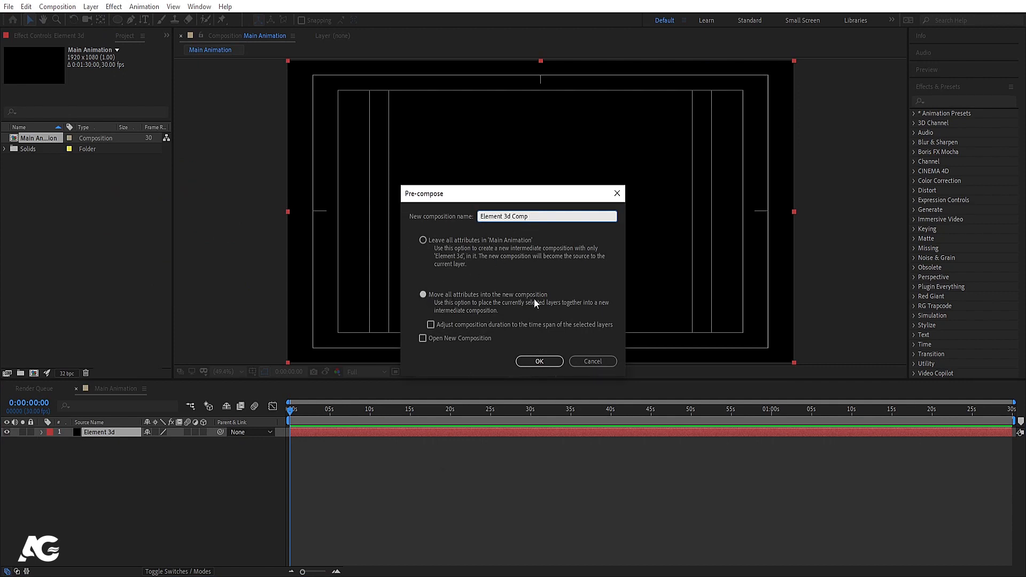
{"action": "left_click", "coordinate": [538, 362]}
{"action": "left_click", "coordinate": [539, 362]}
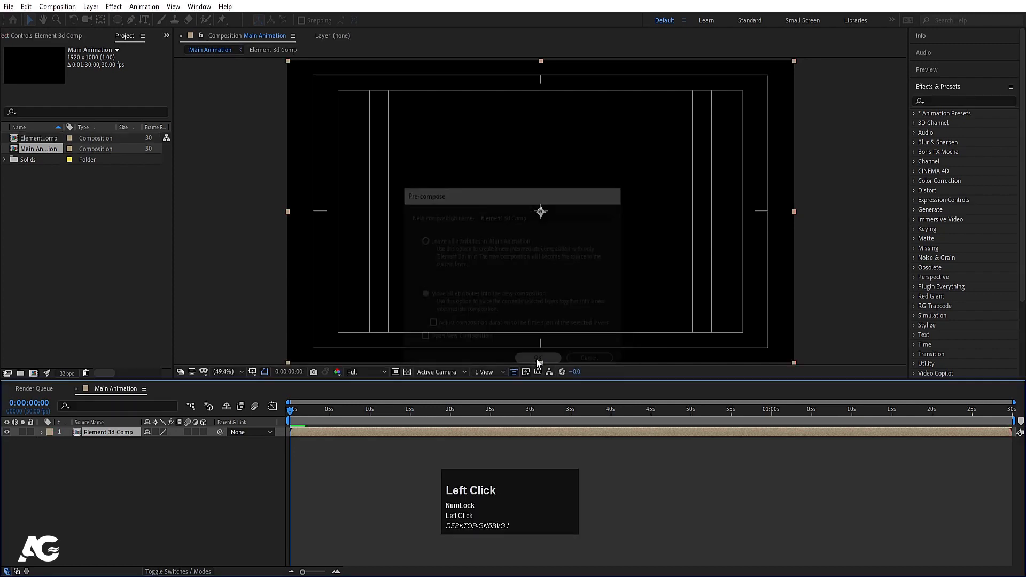
{"action": "double_click", "coordinate": [94, 432]}
Step: Search 'elem' in Effects & Presets and apply Element to the solid layer
{"action": "left_click", "coordinate": [105, 431]}
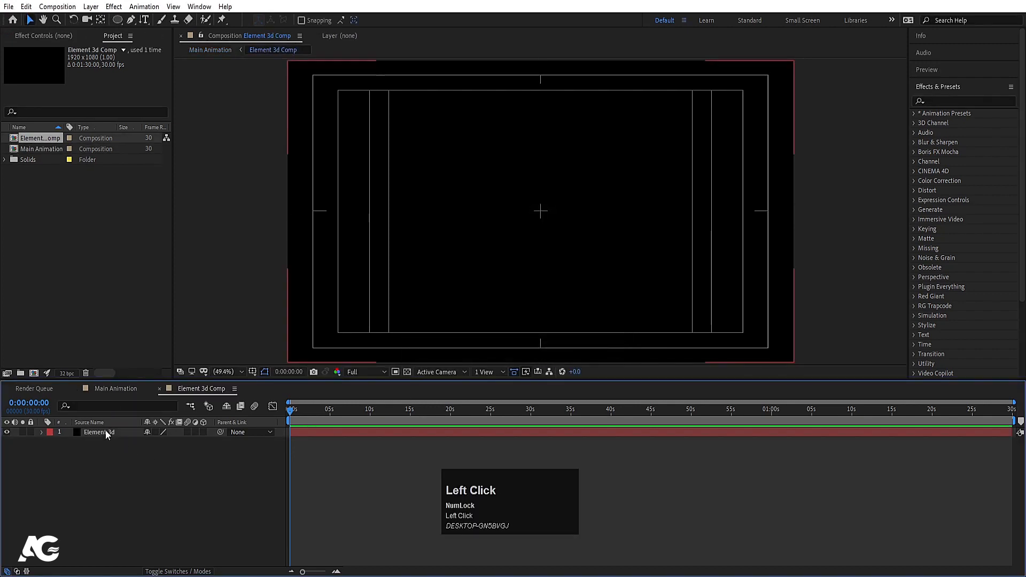
{"action": "left_click", "coordinate": [938, 100]}
{"action": "type", "text": "elem"}
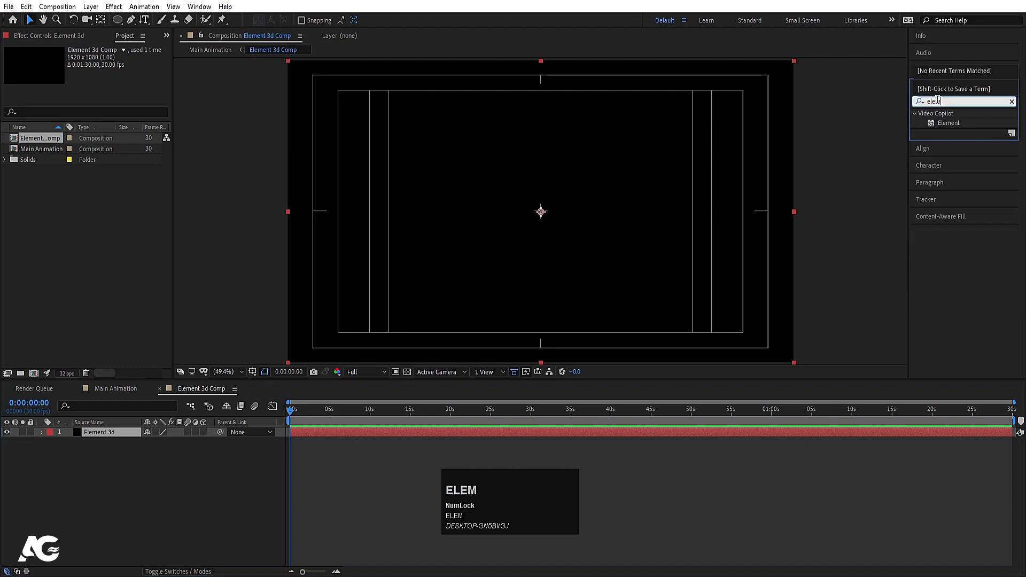
{"action": "double_click", "coordinate": [944, 124]}
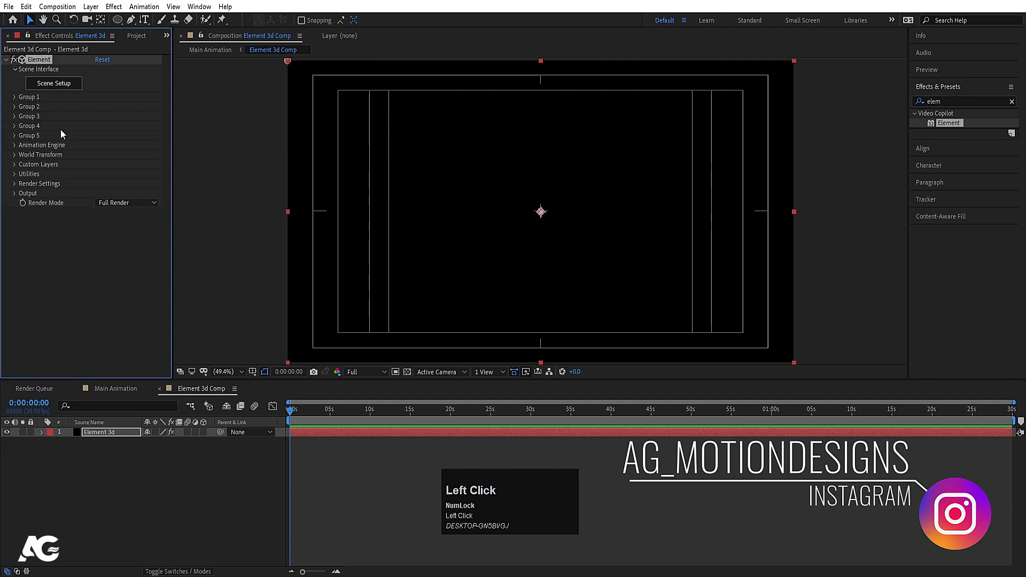
Step: In Element 3D Scene Setup, add the watch model from the Starter_Pack_Physical folder
{"action": "left_click", "coordinate": [59, 83]}
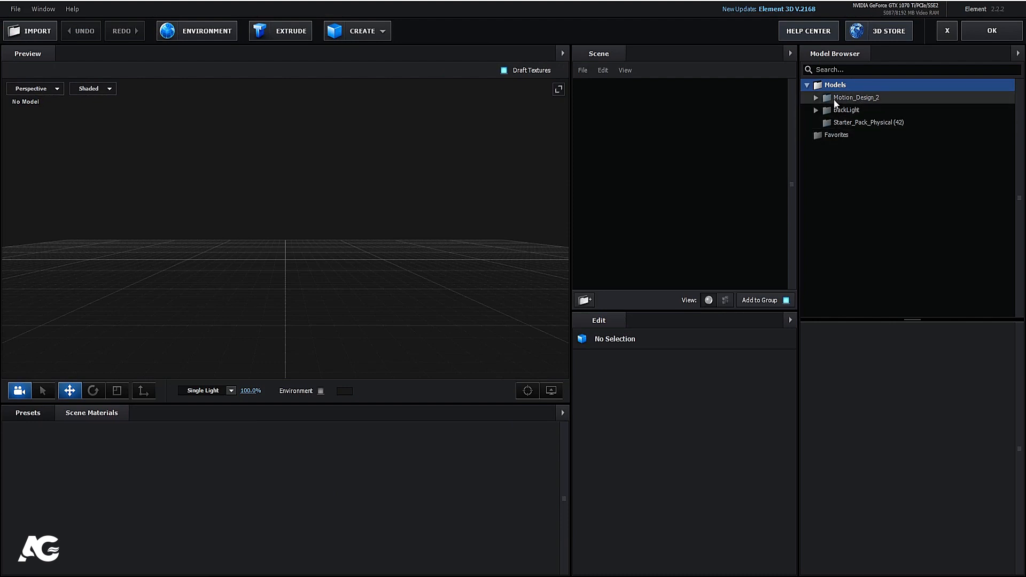
{"action": "left_click", "coordinate": [834, 100]}
{"action": "left_click", "coordinate": [815, 98]}
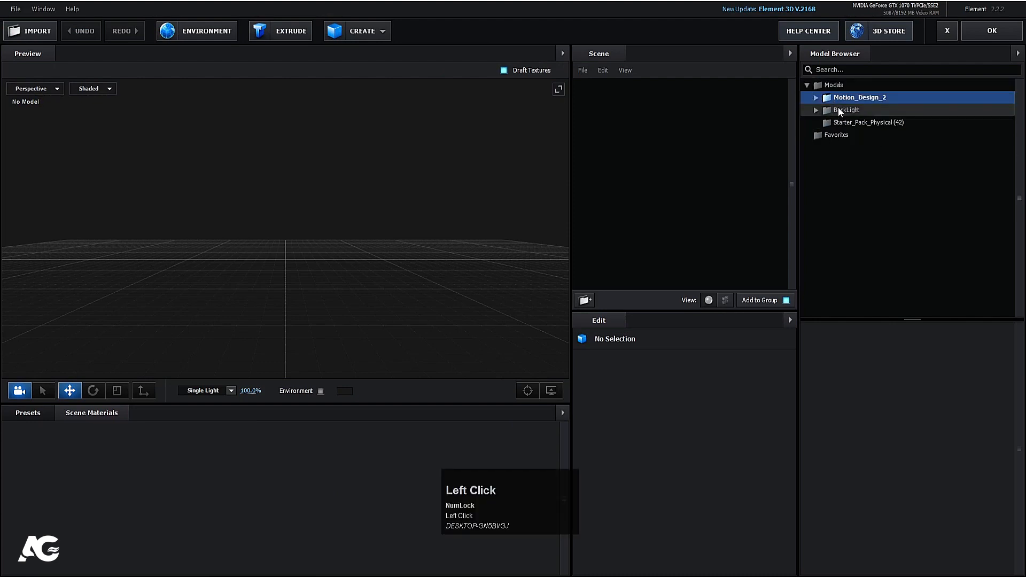
{"action": "left_click", "coordinate": [838, 110]}
{"action": "left_click", "coordinate": [817, 110]}
{"action": "left_click", "coordinate": [834, 122]}
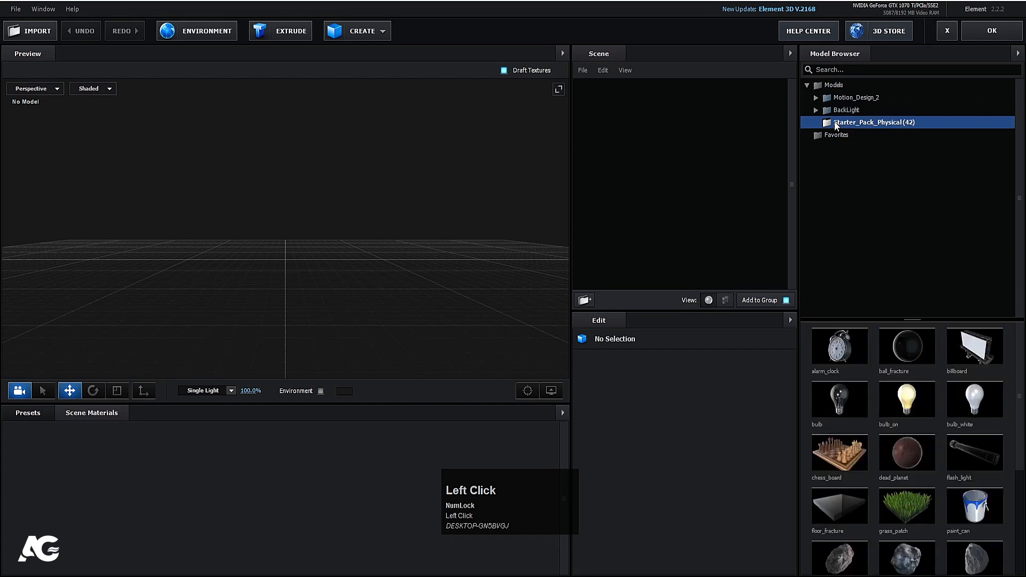
{"action": "scroll", "coordinate": [897, 415], "scroll_direction": "down", "scroll_amount": 4}
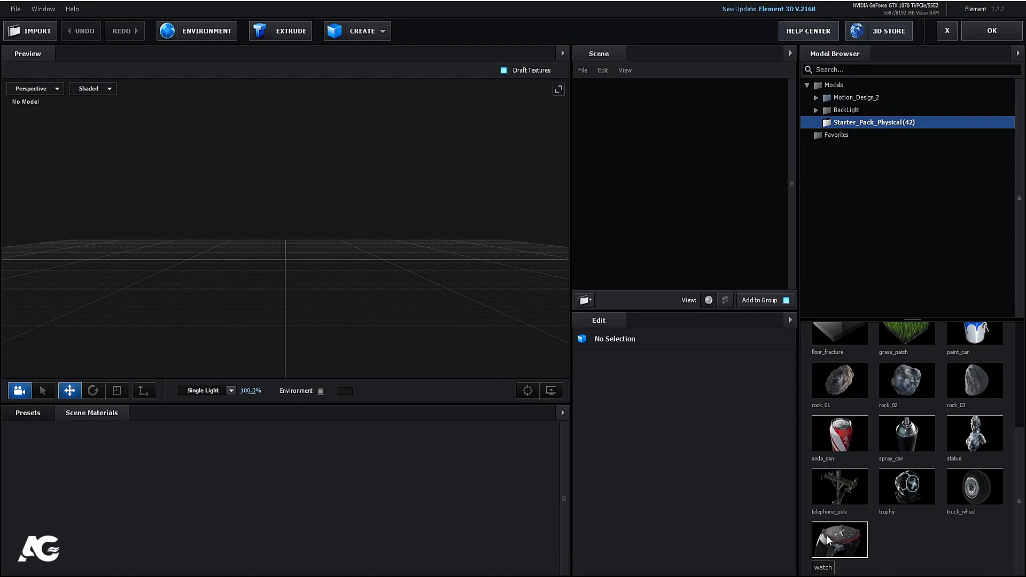
{"action": "left_click", "coordinate": [826, 536]}
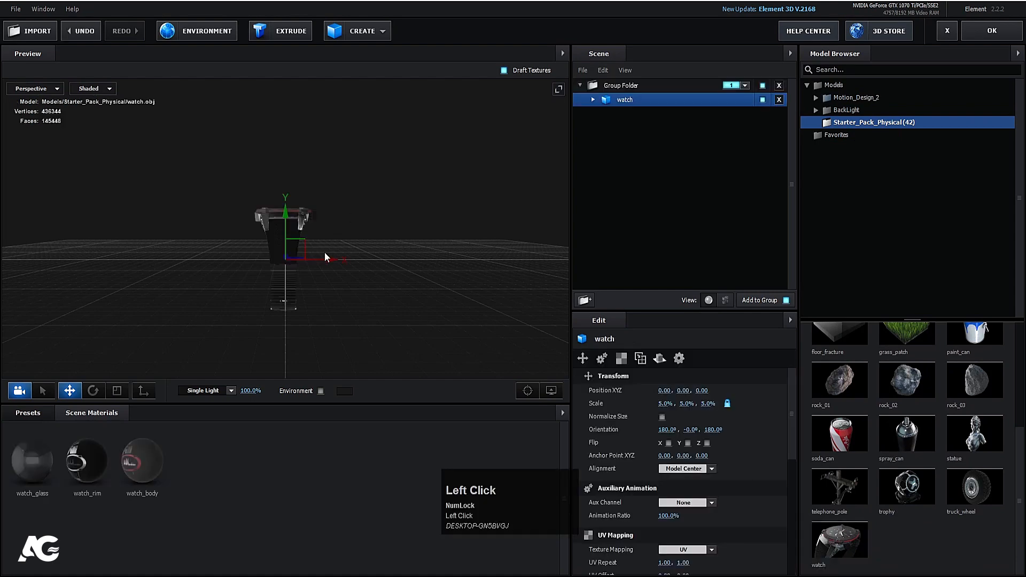
Step: Rotate the watch to 90°, 360°, 180° so its dial faces the camera
{"action": "scroll", "coordinate": [325, 257], "scroll_direction": "up", "scroll_amount": 2}
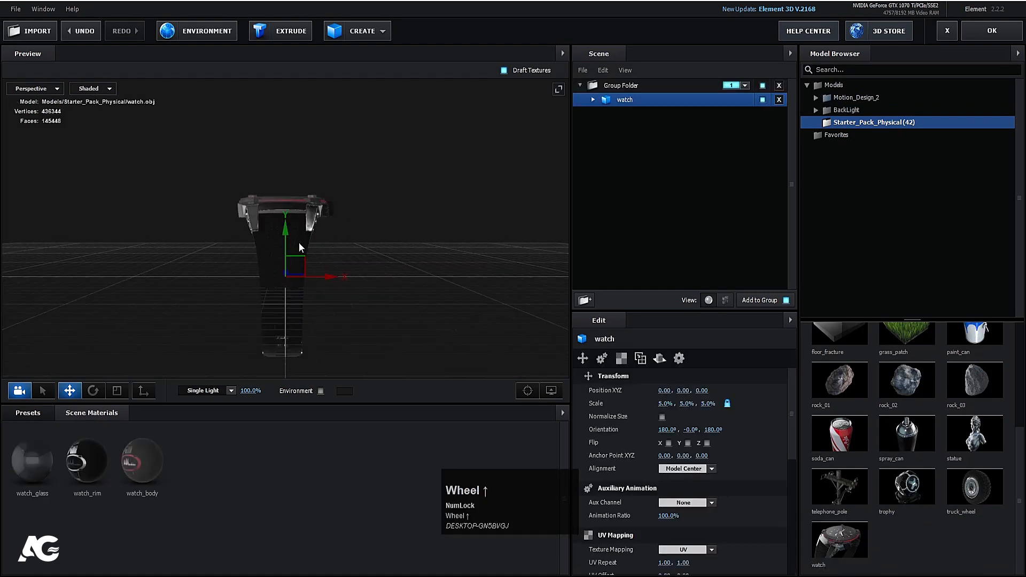
{"action": "key", "text": "r"}
{"action": "left_click_drag", "start_coordinate": [326, 230], "coordinate": [371, 262]}
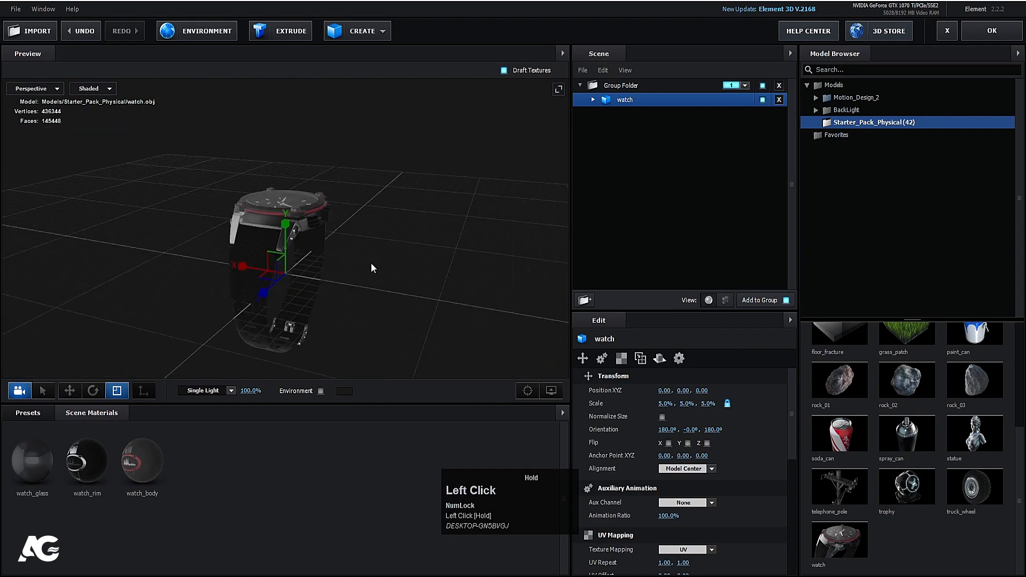
{"action": "key", "text": "e"}
{"action": "left_click_drag", "start_coordinate": [274, 245], "coordinate": [278, 347]}
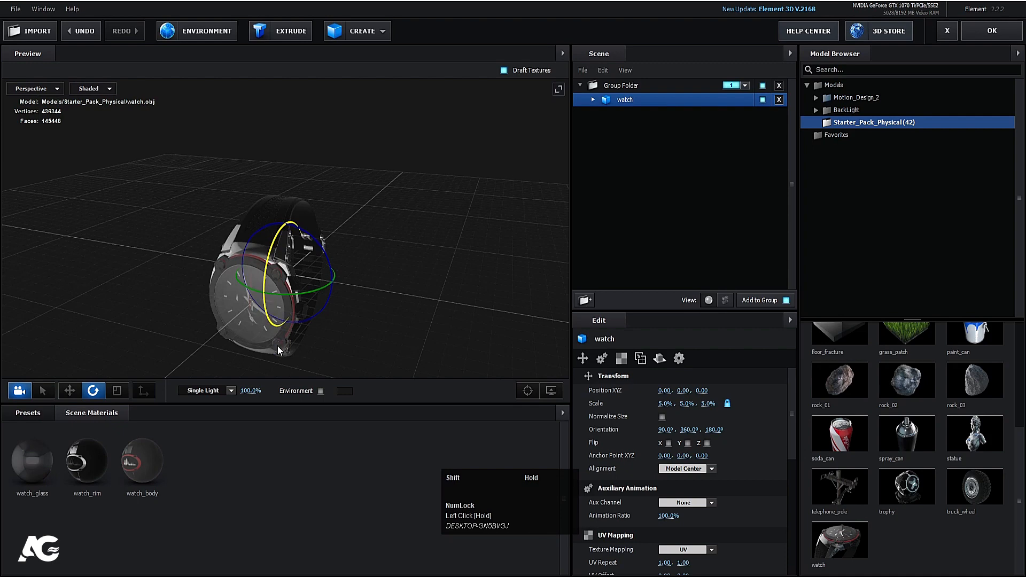
Step: Reframe the viewport around the watch and bring up the presets library
{"action": "left_click_drag", "start_coordinate": [334, 294], "coordinate": [359, 268]}
{"action": "scroll", "coordinate": [342, 184], "scroll_direction": "up", "scroll_amount": 1}
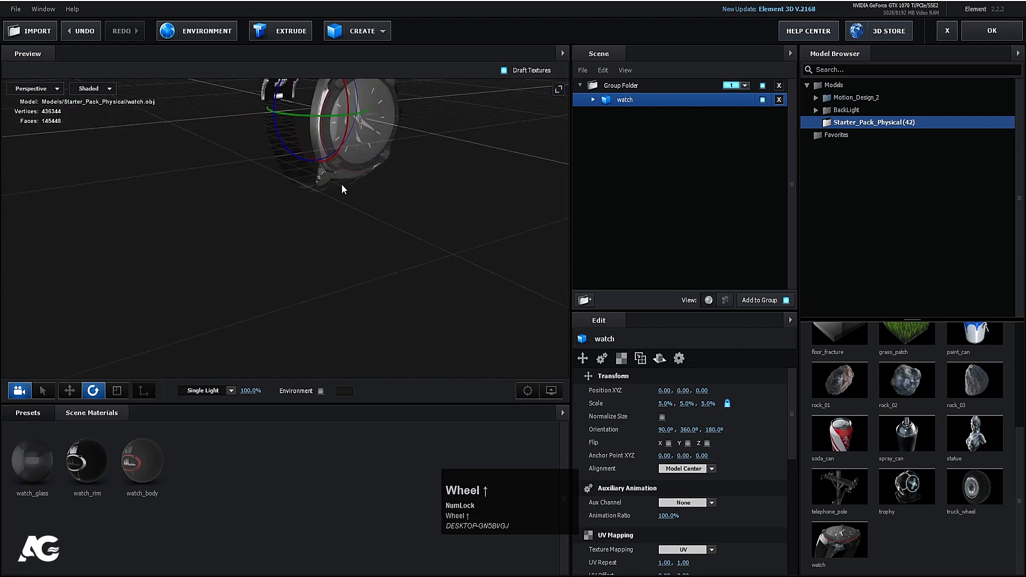
{"action": "scroll", "coordinate": [341, 183], "scroll_direction": "up", "scroll_amount": 3}
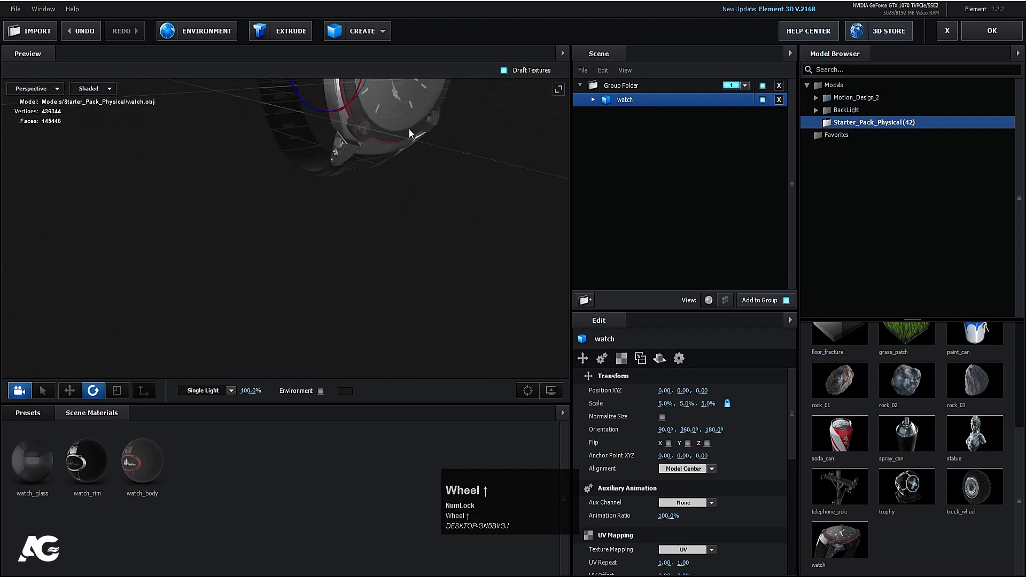
{"action": "left_click_drag", "start_coordinate": [408, 129], "coordinate": [374, 295]}
{"action": "scroll", "coordinate": [361, 217], "scroll_direction": "up", "scroll_amount": 4}
{"action": "key", "text": "s"}
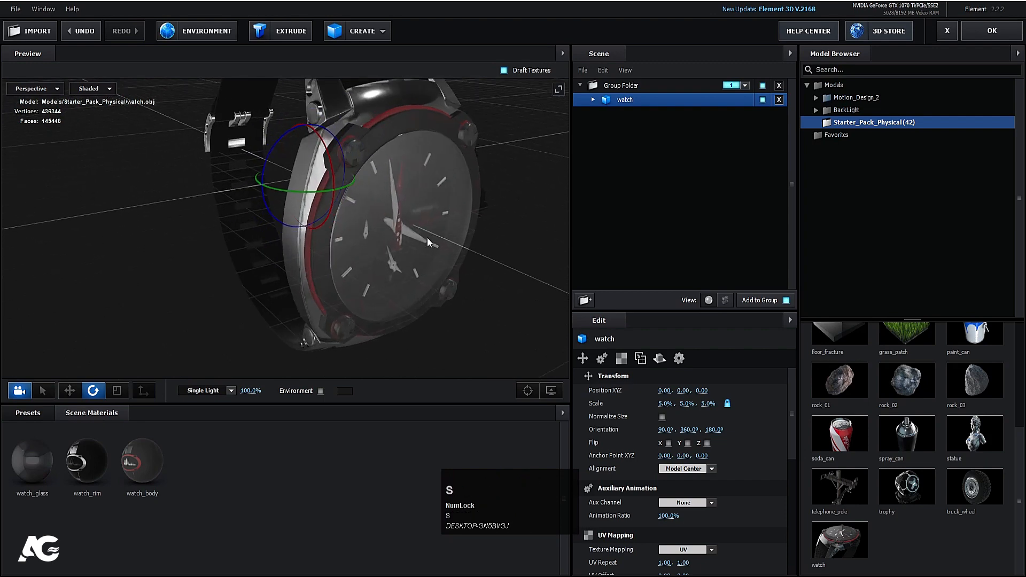
{"action": "left_click_drag", "start_coordinate": [428, 237], "coordinate": [446, 261]}
{"action": "left_click", "coordinate": [42, 412]}
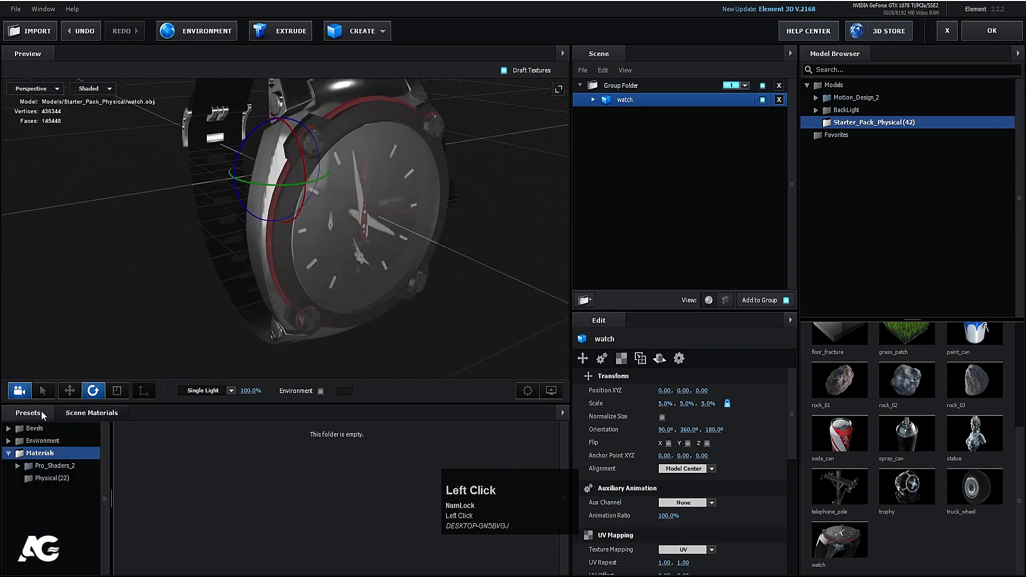
Step: Browse the BackLight_2K environment presets, trying BackLight_2K_01 through 03 on the watch
{"action": "left_click", "coordinate": [52, 441]}
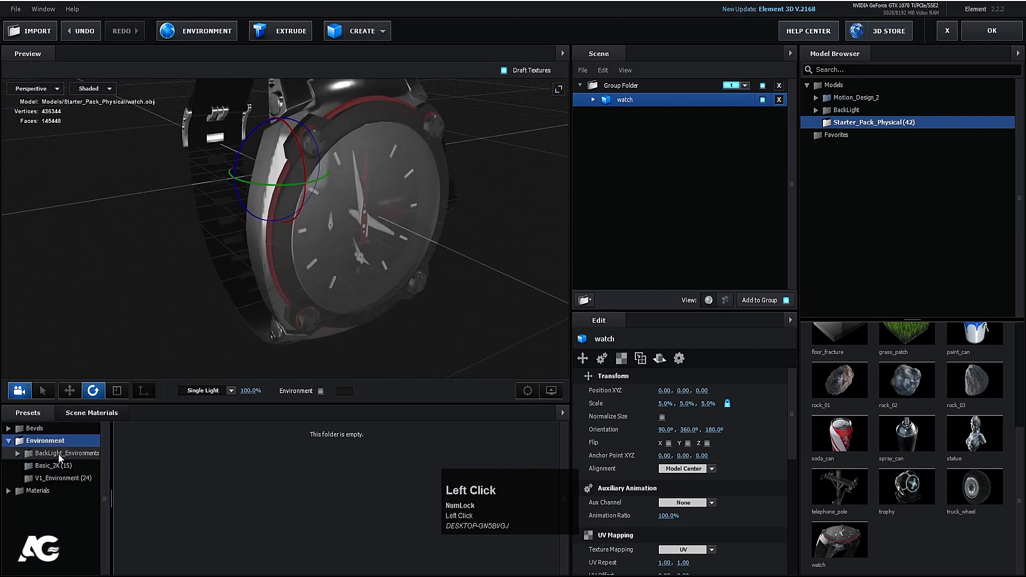
{"action": "left_click", "coordinate": [59, 454]}
{"action": "left_click", "coordinate": [68, 466]}
{"action": "left_click", "coordinate": [206, 468]}
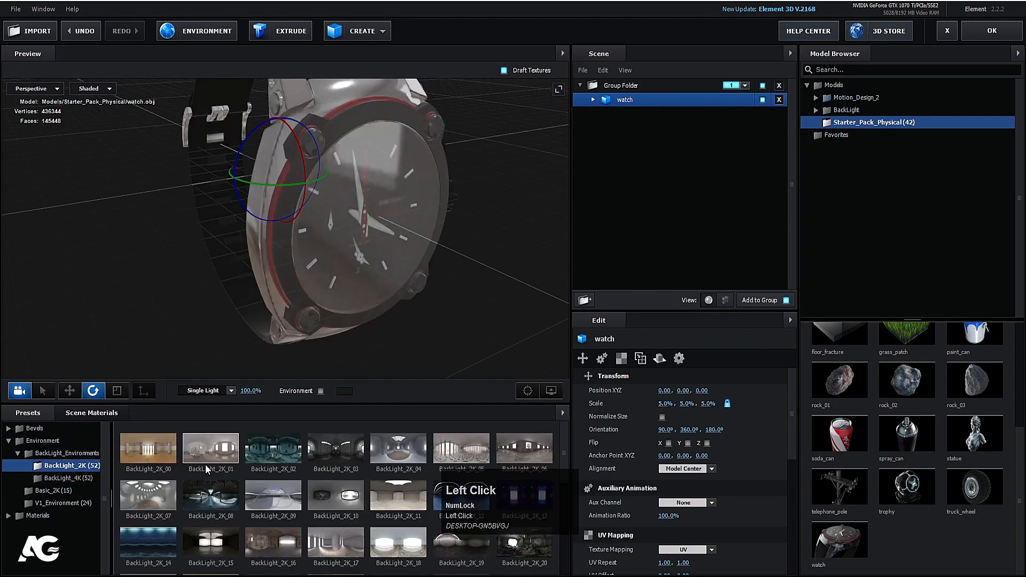
{"action": "left_click", "coordinate": [270, 447]}
{"action": "left_click", "coordinate": [329, 436]}
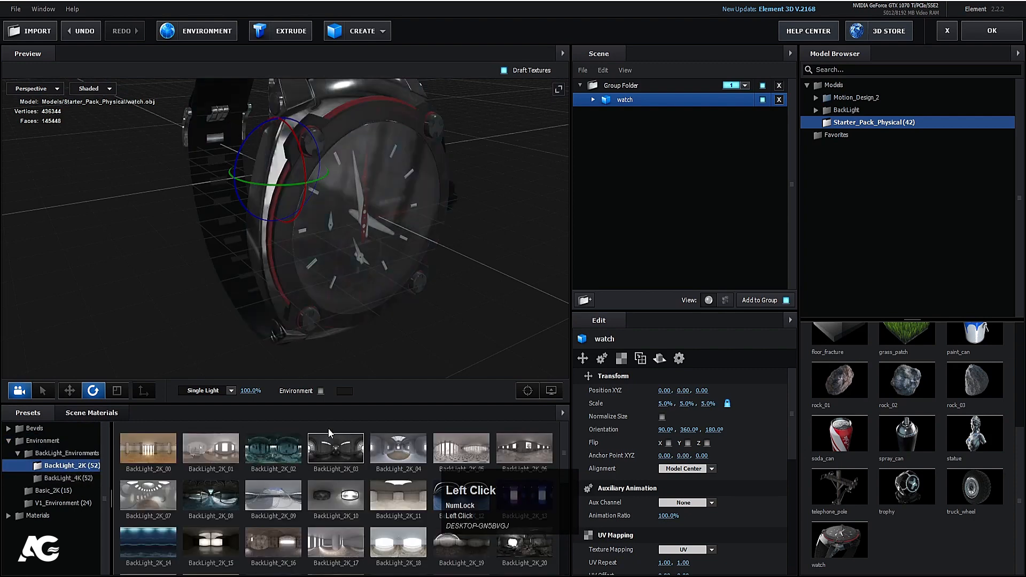
{"action": "mouse_move", "coordinate": [494, 295]}
{"action": "left_mouse_down"}
{"action": "mouse_move", "coordinate": [454, 275]}
{"action": "mouse_move", "coordinate": [493, 281]}
{"action": "left_mouse_up"}
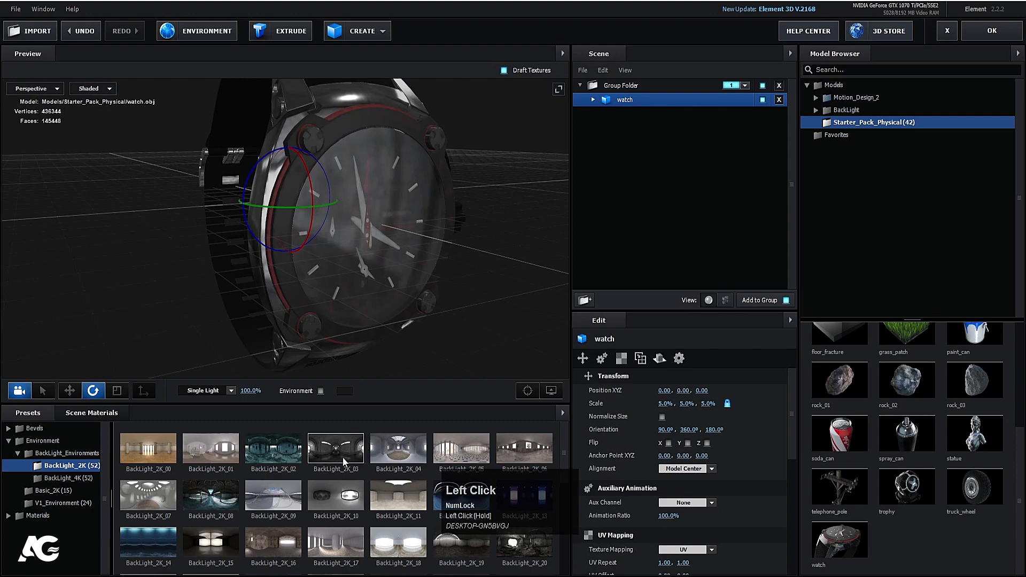
Step: Try BackLight_2K_09, 15, 16, 22–25 and 32 environments while orbiting the preview
{"action": "left_click", "coordinate": [276, 497]}
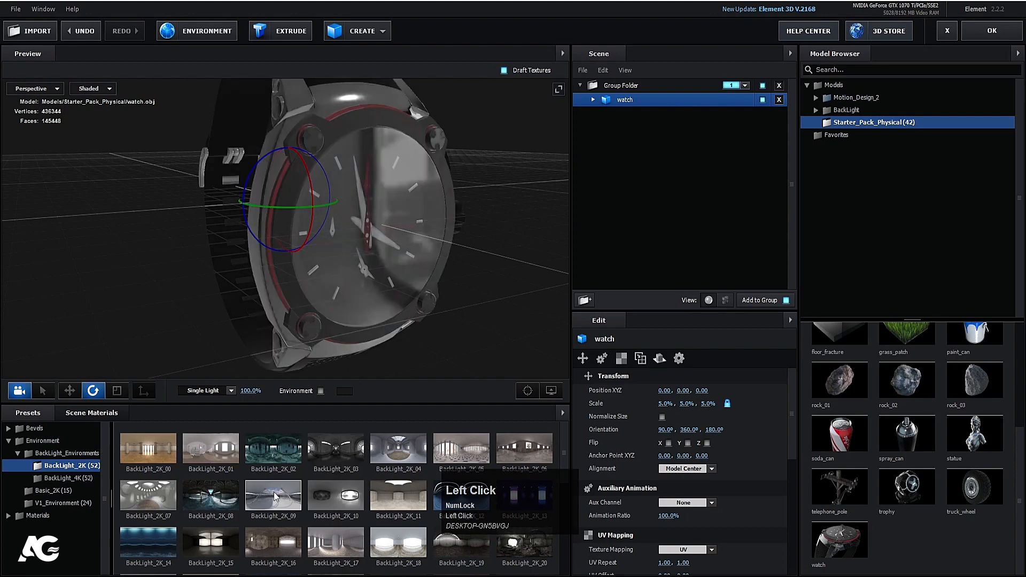
{"action": "scroll", "coordinate": [433, 219], "scroll_direction": "down", "scroll_amount": 5}
{"action": "scroll", "coordinate": [258, 550], "scroll_direction": "down", "scroll_amount": 3}
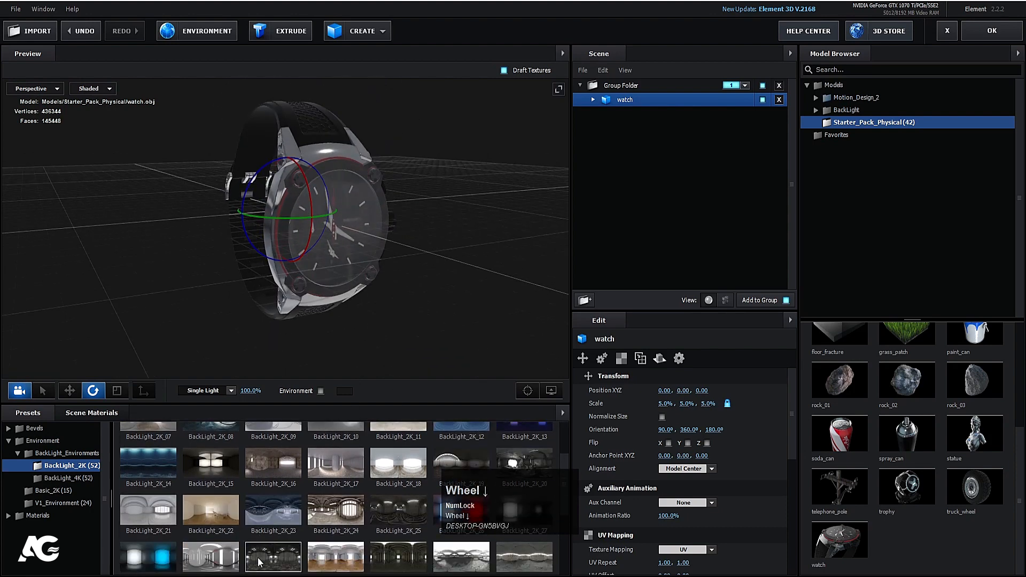
{"action": "left_click", "coordinate": [274, 471]}
{"action": "left_click", "coordinate": [224, 468]}
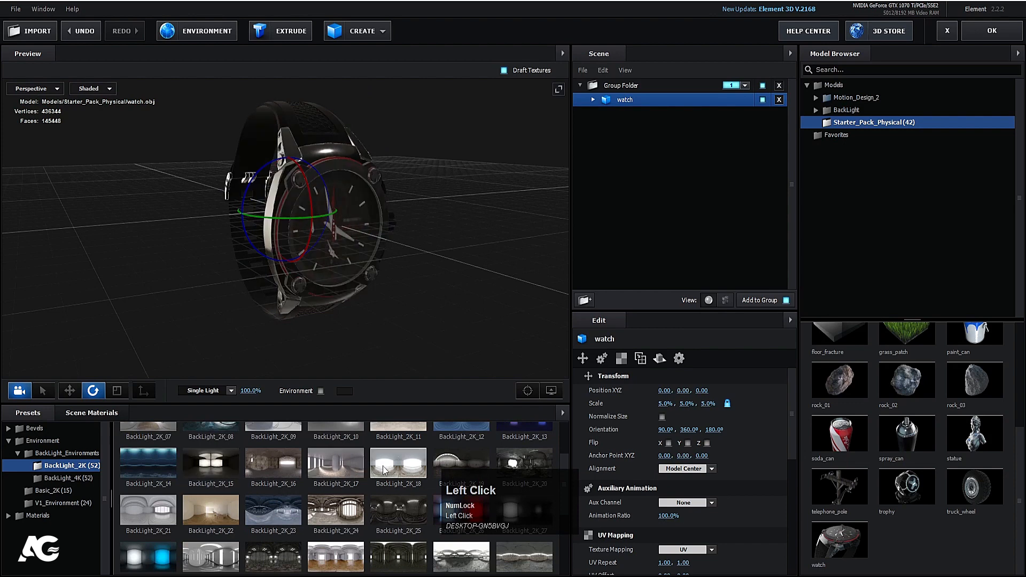
{"action": "left_click", "coordinate": [210, 512]}
{"action": "left_click", "coordinate": [261, 509]}
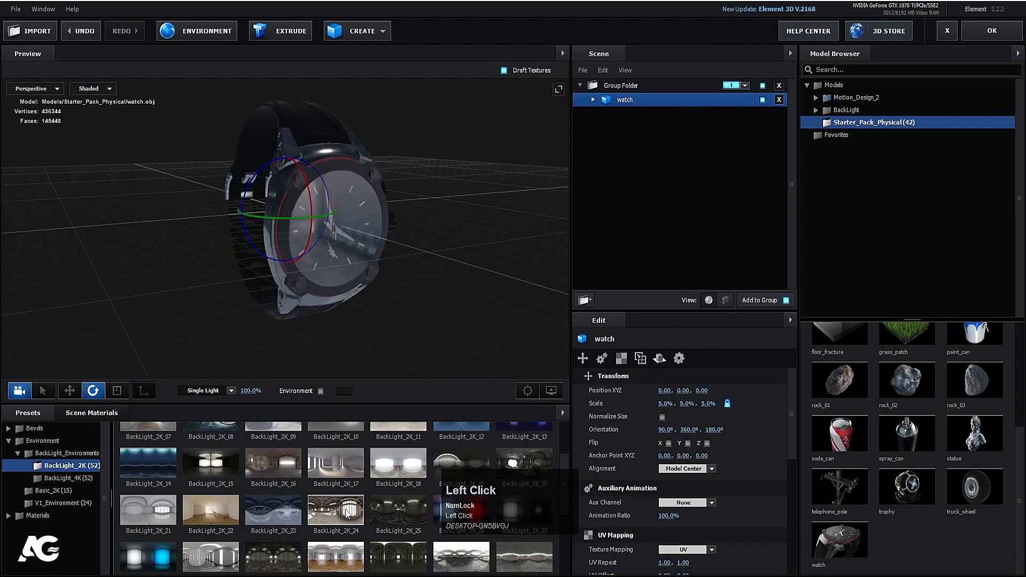
{"action": "left_click", "coordinate": [346, 509]}
{"action": "left_click", "coordinate": [406, 510]}
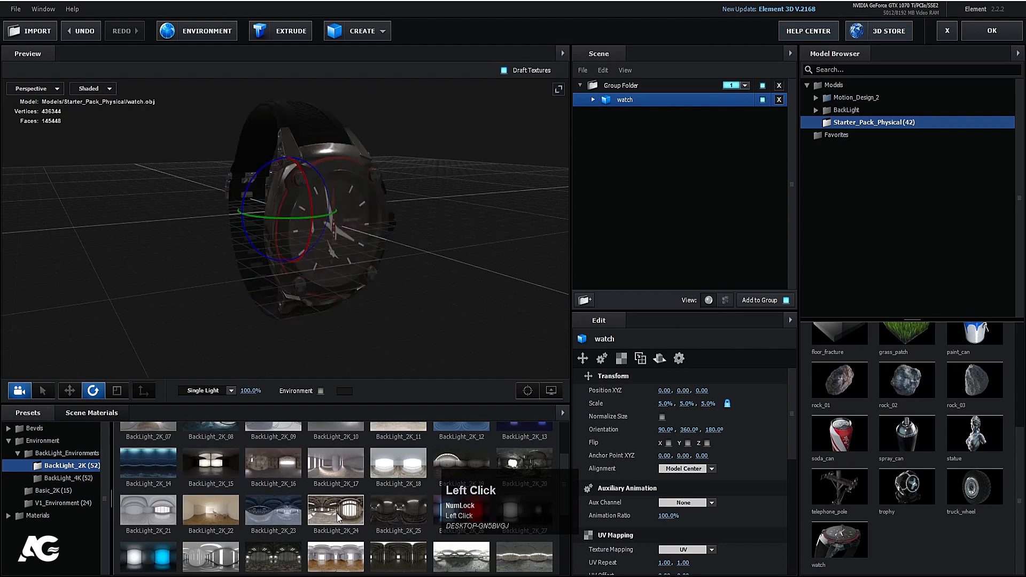
{"action": "scroll", "coordinate": [374, 517], "scroll_direction": "down", "scroll_amount": 2}
{"action": "left_click", "coordinate": [387, 479]}
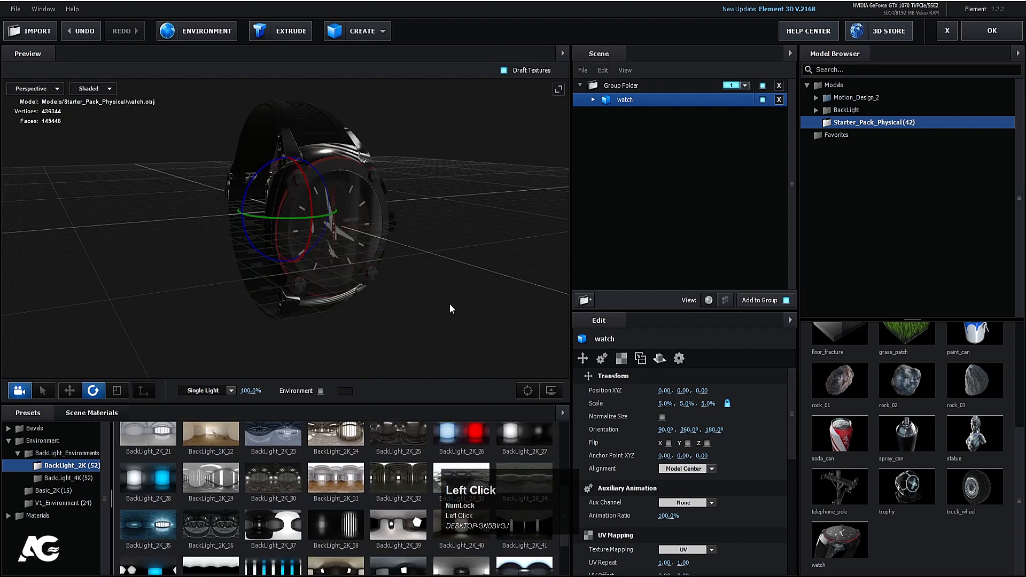
{"action": "left_click_drag", "start_coordinate": [450, 309], "coordinate": [433, 339]}
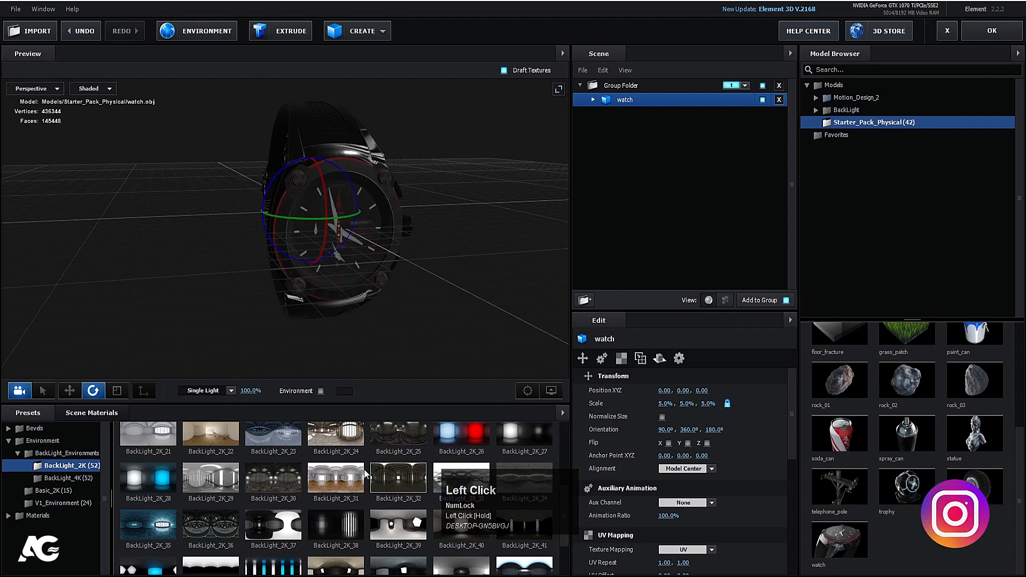
Step: Compare the BackLight_2K_44, 36, 08 and 25 environments on the watch
{"action": "left_click", "coordinate": [271, 527]}
{"action": "scroll", "coordinate": [270, 529], "scroll_direction": "down", "scroll_amount": 1}
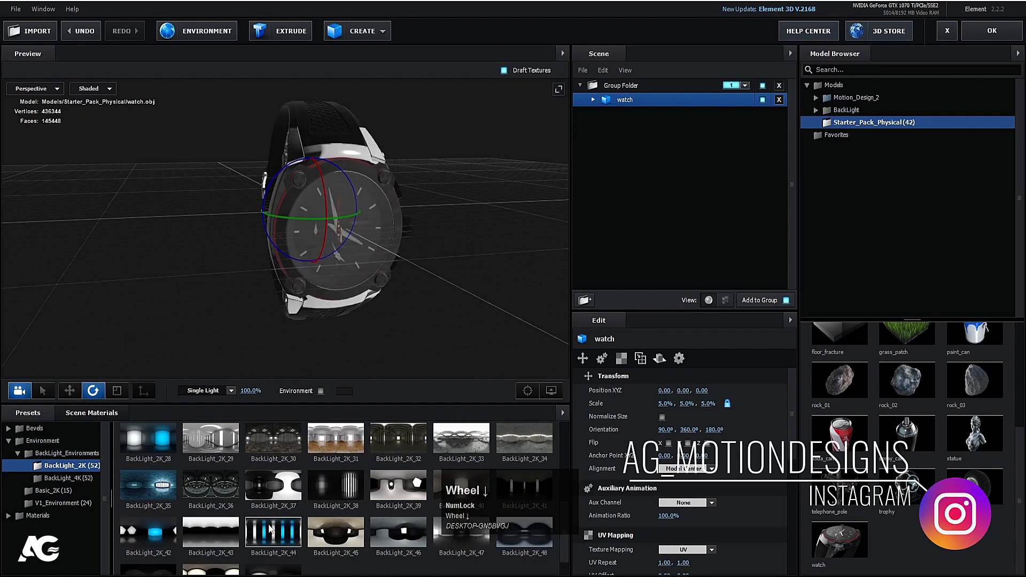
{"action": "left_click", "coordinate": [270, 529]}
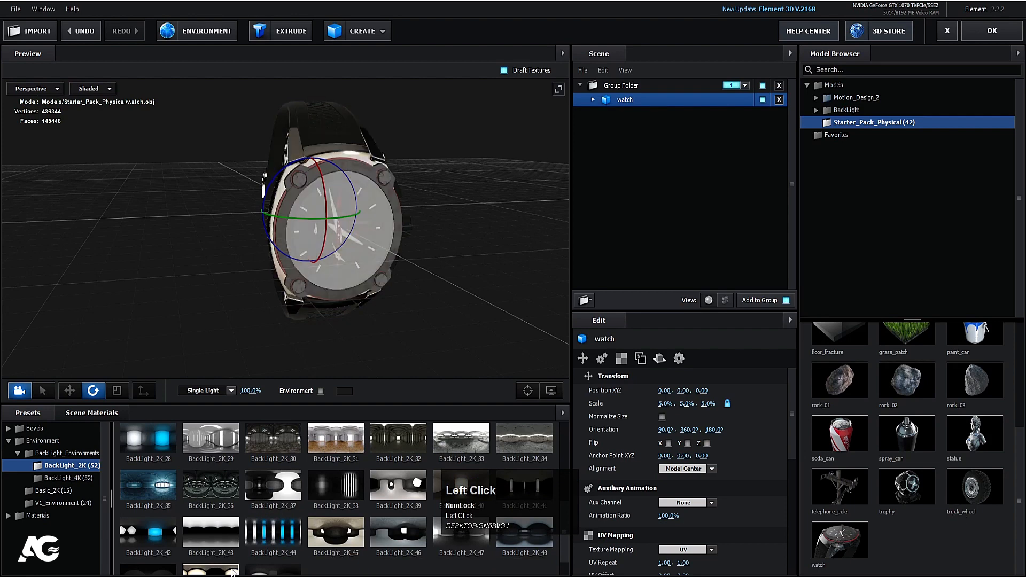
{"action": "left_click", "coordinate": [273, 541]}
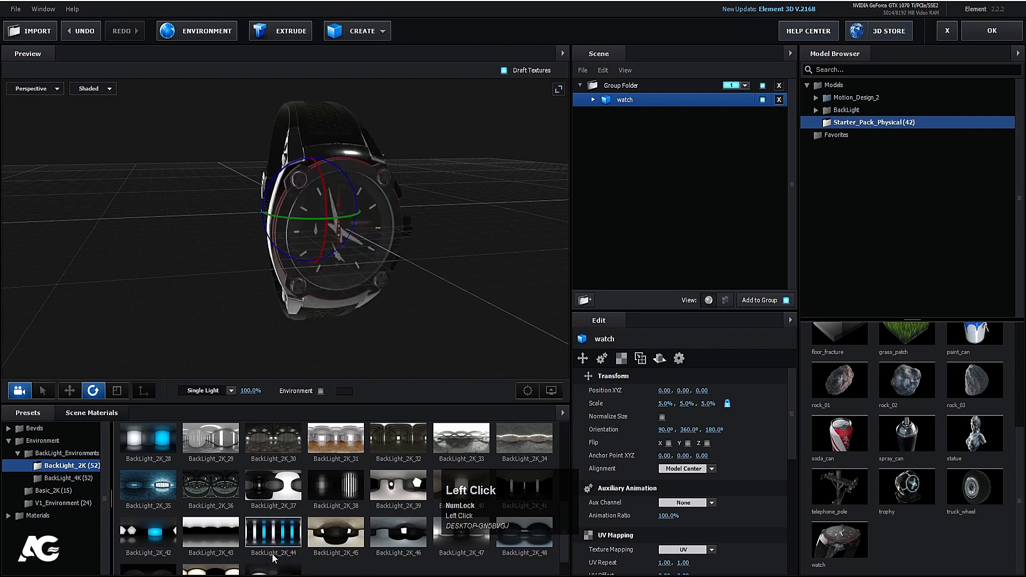
{"action": "mouse_move", "coordinate": [485, 265]}
{"action": "left_mouse_down"}
{"action": "mouse_move", "coordinate": [434, 280]}
{"action": "mouse_move", "coordinate": [476, 257]}
{"action": "left_mouse_up"}
{"action": "left_click", "coordinate": [224, 495]}
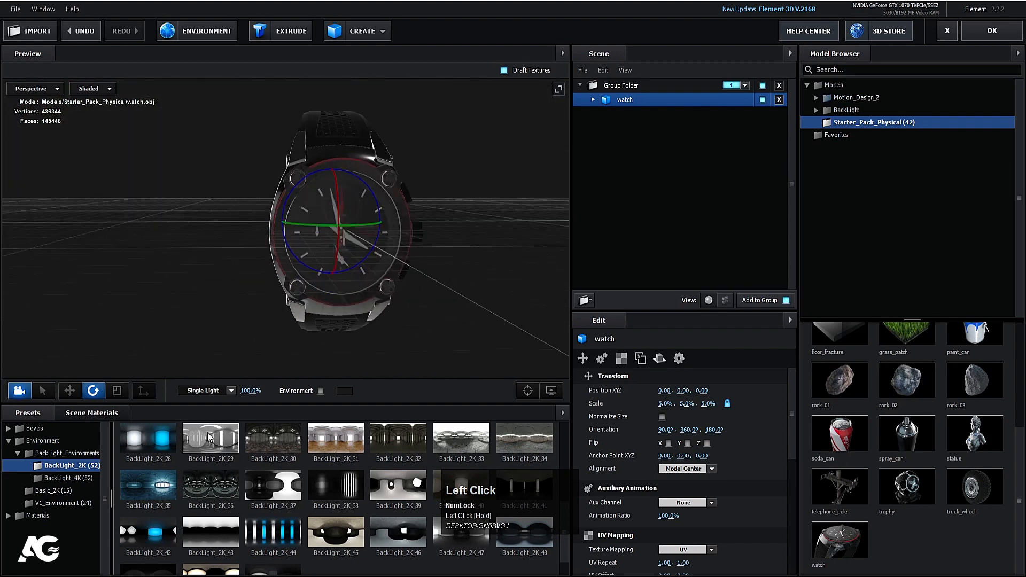
{"action": "scroll", "coordinate": [230, 489], "scroll_direction": "up", "scroll_amount": 4}
{"action": "left_click", "coordinate": [233, 486]}
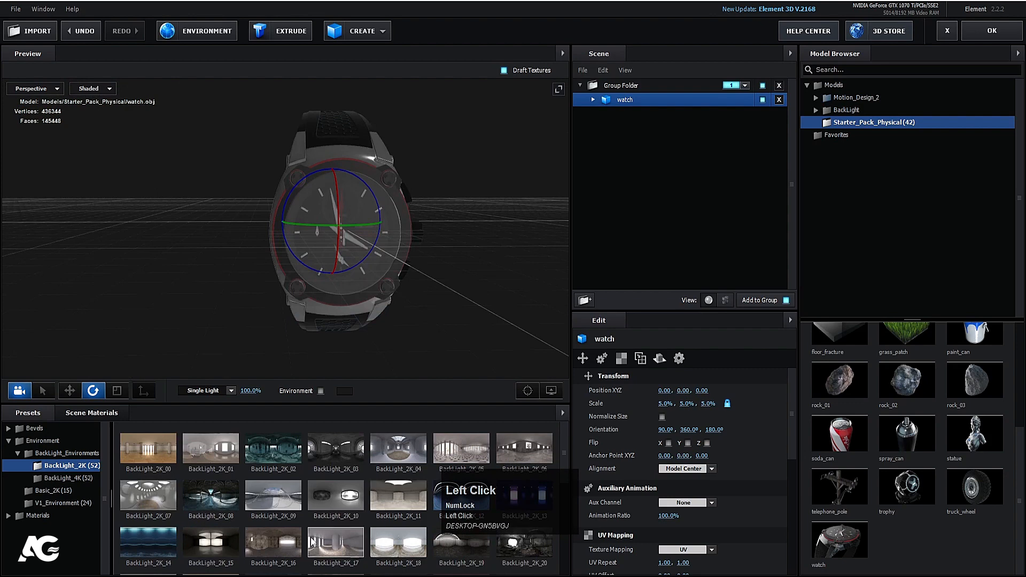
{"action": "scroll", "coordinate": [160, 524], "scroll_direction": "down", "scroll_amount": 3}
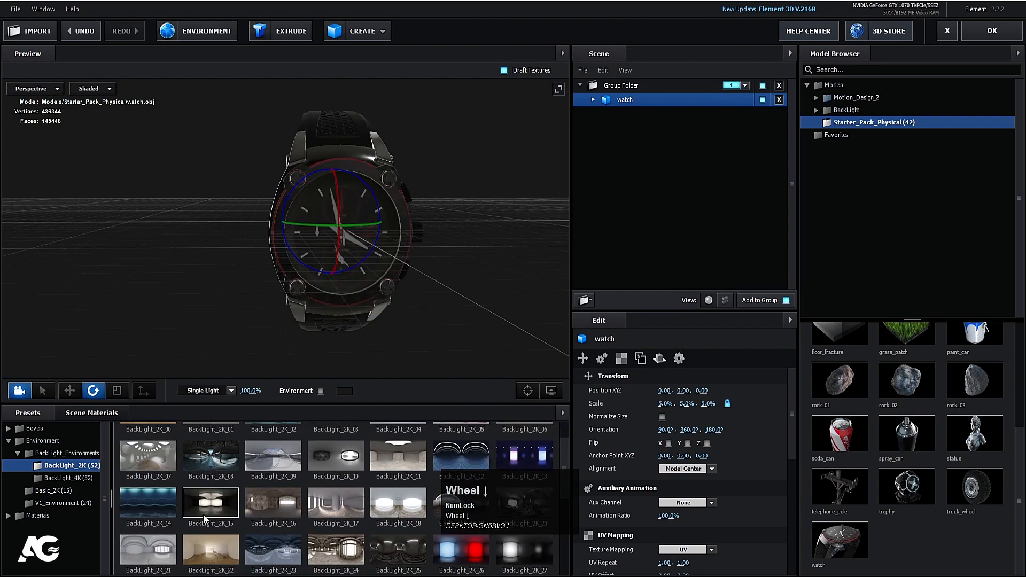
{"action": "left_click", "coordinate": [408, 479]}
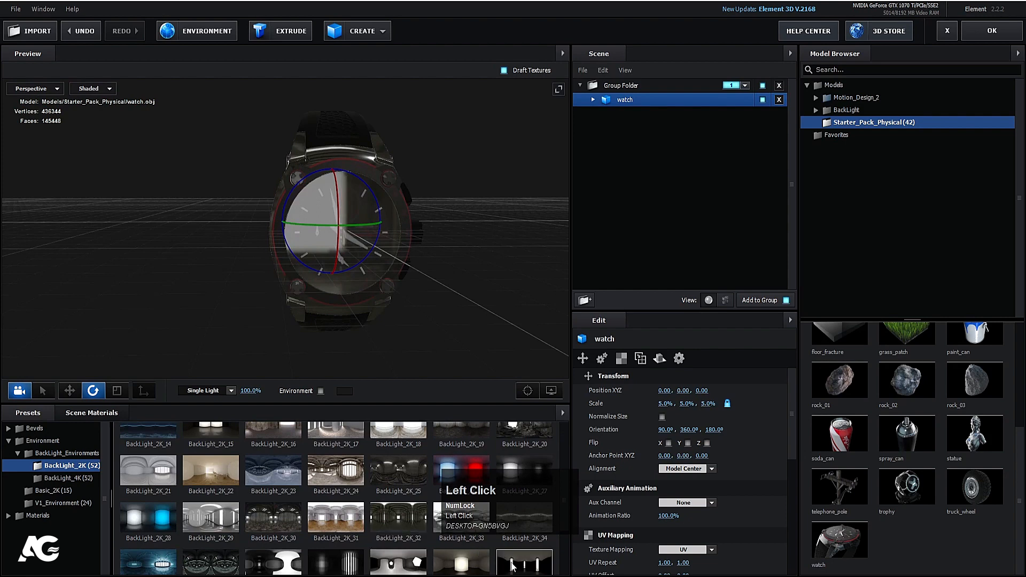
Step: Settle on the bright BackLight_2K_37 environment, check the reflections, and accept the scene setup
{"action": "left_click", "coordinate": [281, 567]}
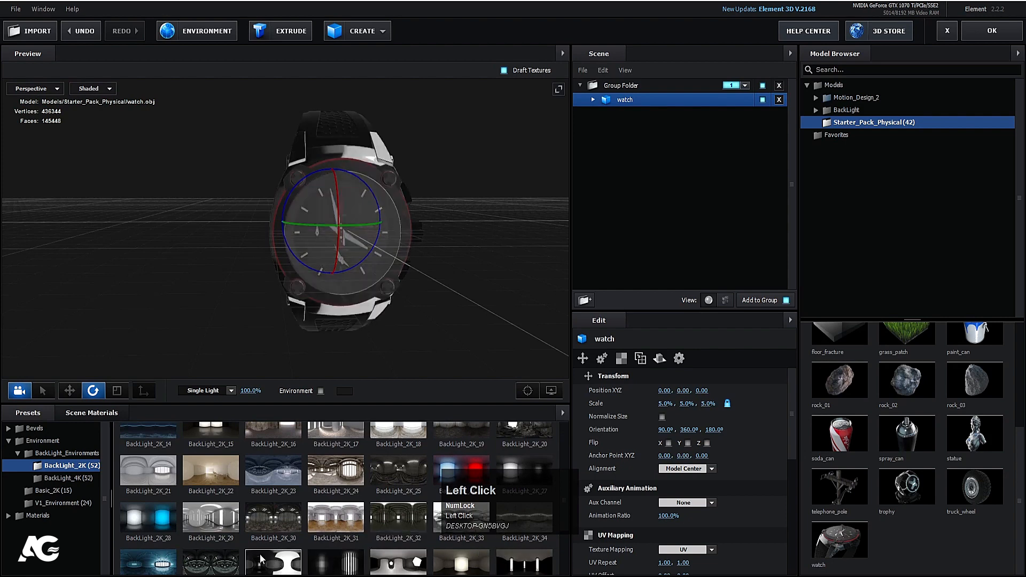
{"action": "left_click", "coordinate": [224, 570]}
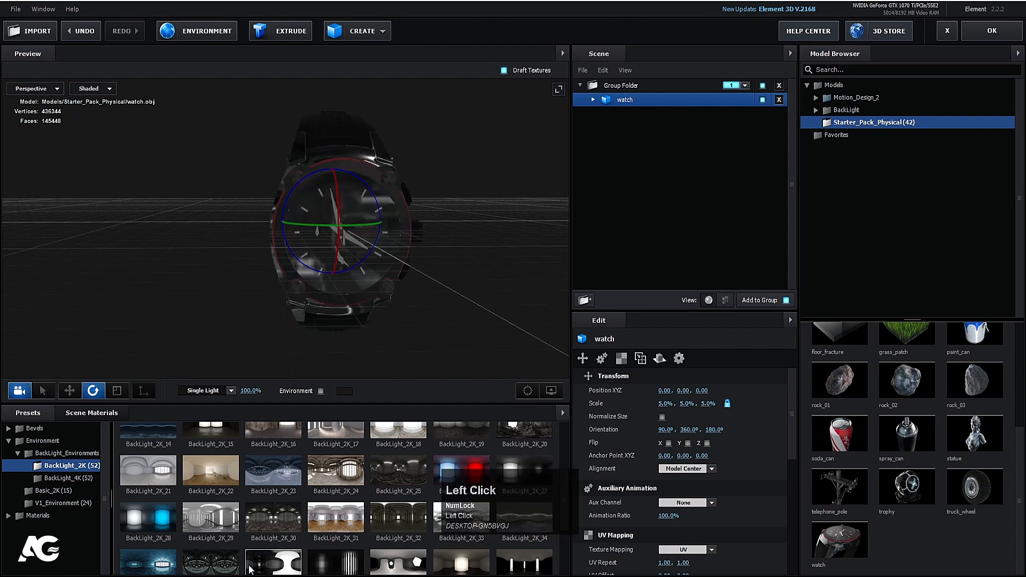
{"action": "left_click", "coordinate": [255, 569]}
{"action": "left_click_drag", "start_coordinate": [509, 243], "coordinate": [563, 208]}
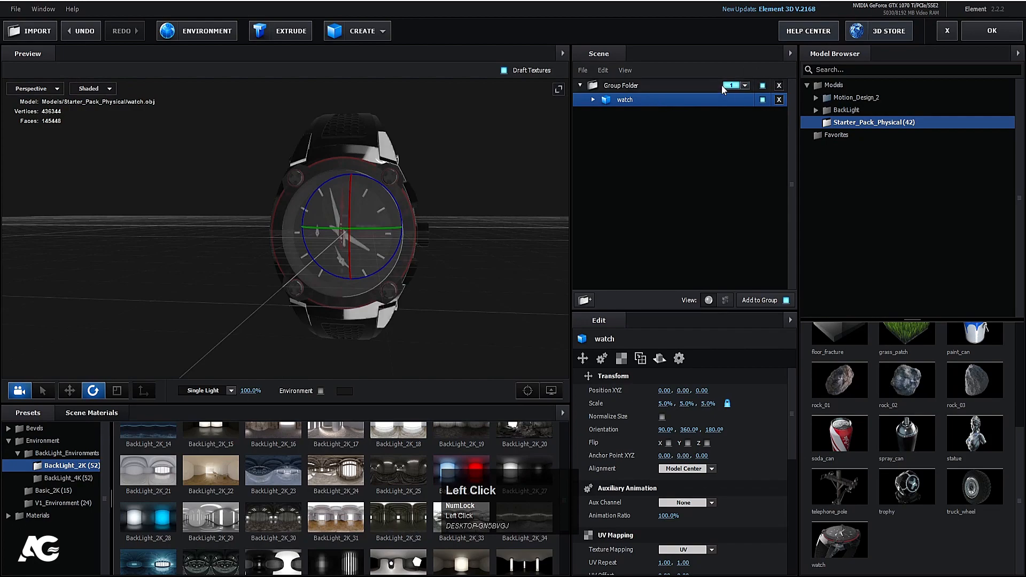
{"action": "left_click", "coordinate": [973, 30]}
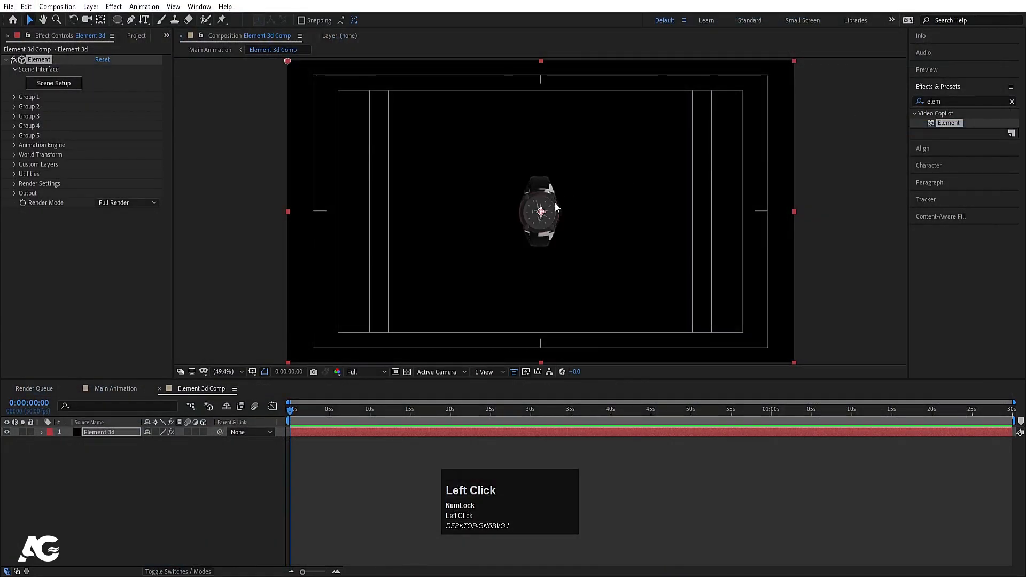
Step: Add a Null Object layer and make Null 1 a 3D layer
{"action": "key", "text": "Num_Lock"}
{"action": "left_click", "coordinate": [113, 483]}
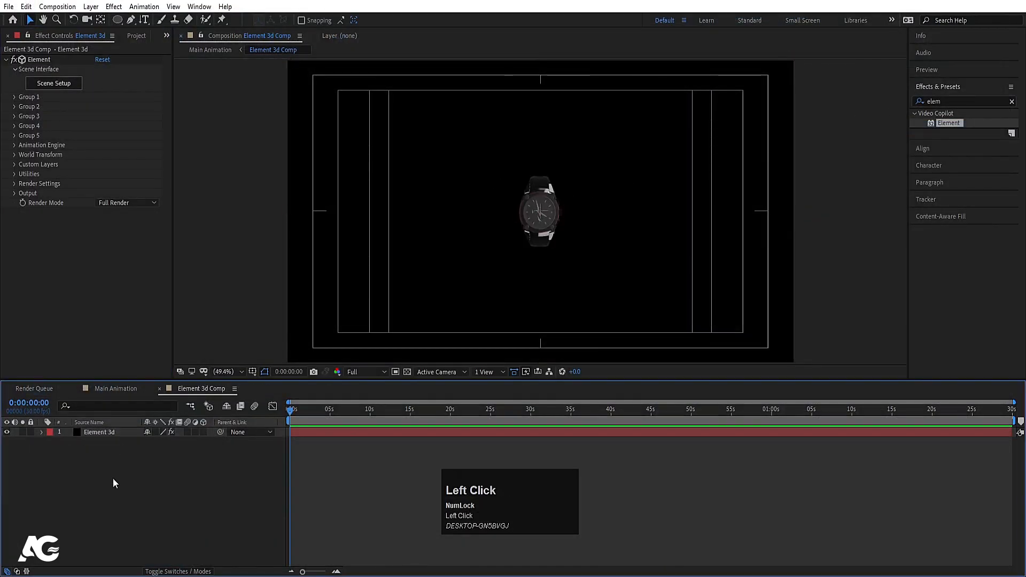
{"action": "right_click", "coordinate": [113, 464]}
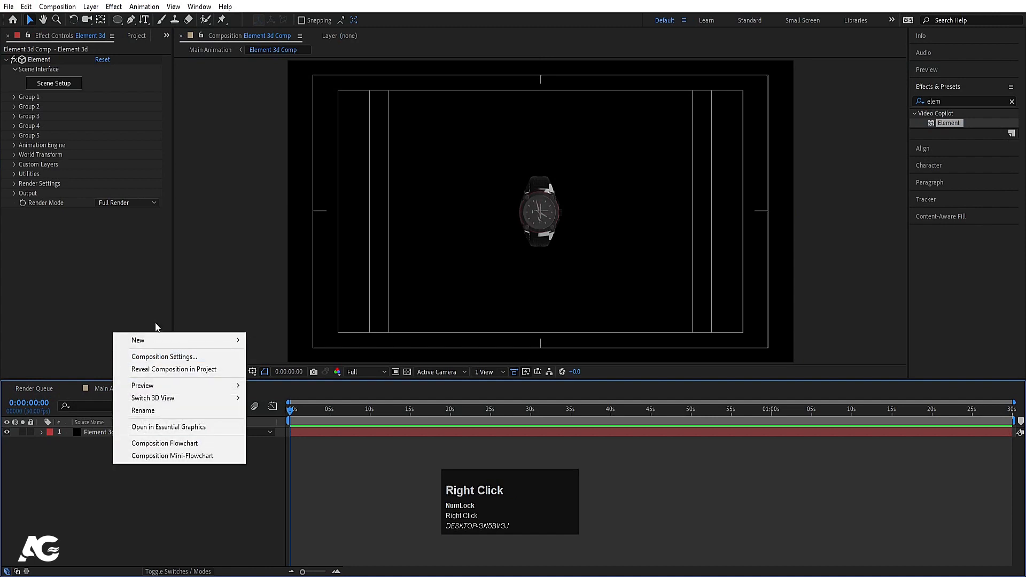
{"action": "left_click", "coordinate": [148, 339]}
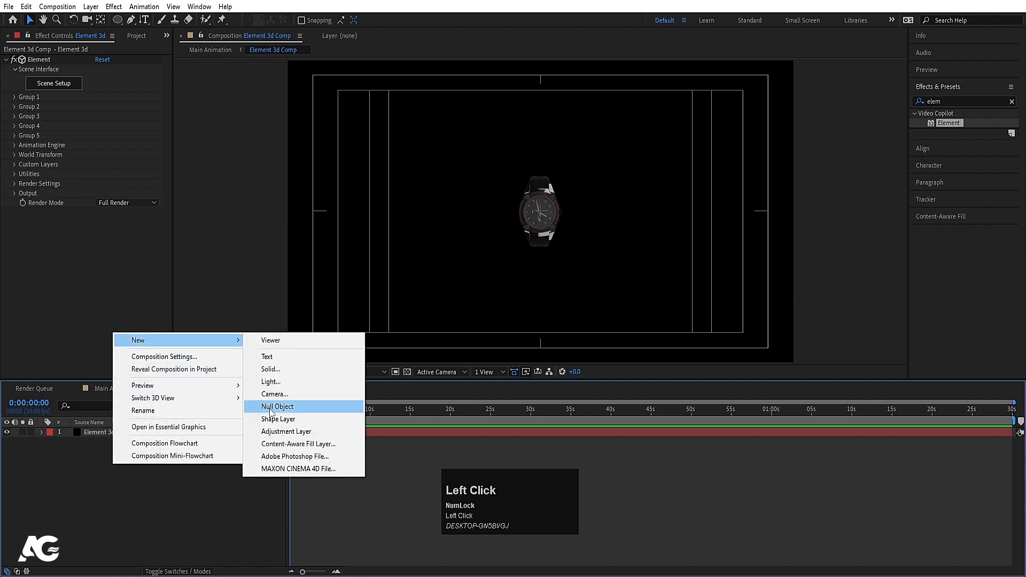
{"action": "left_click", "coordinate": [277, 406]}
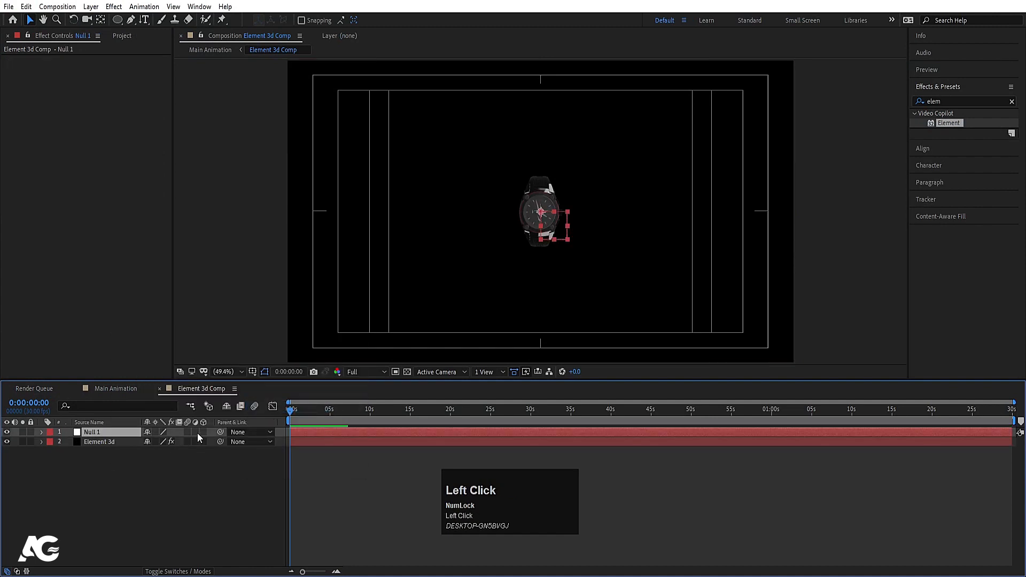
{"action": "left_click", "coordinate": [202, 431]}
Step: Add Camera 1 with default settings and parent it to Null 1
{"action": "right_click", "coordinate": [146, 476]}
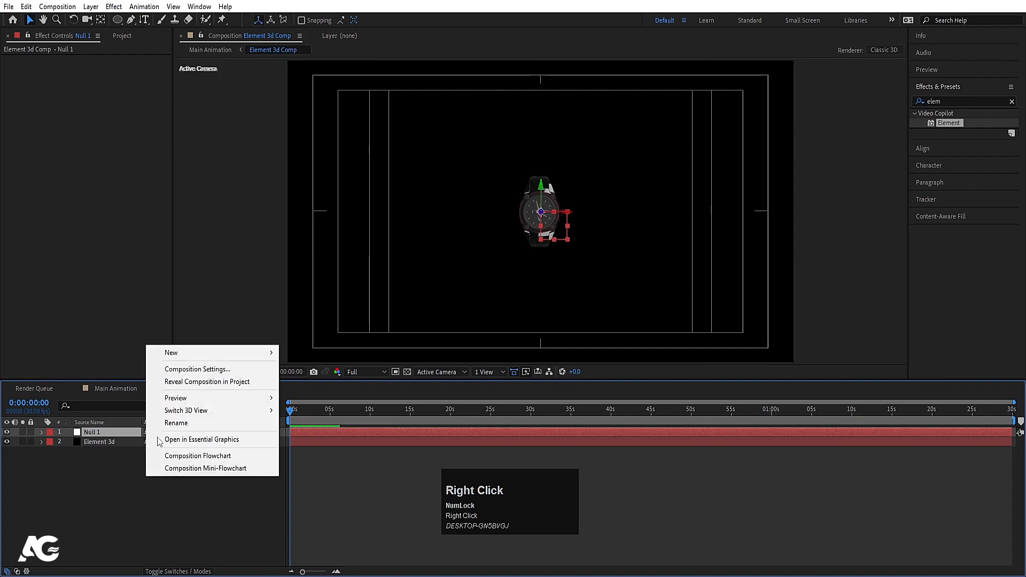
{"action": "left_click", "coordinate": [171, 354]}
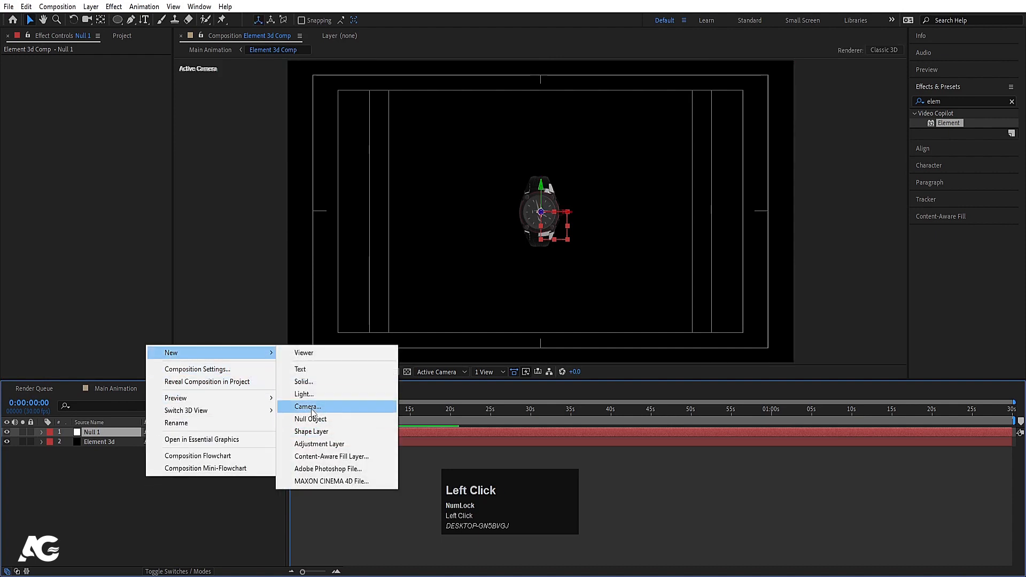
{"action": "left_click", "coordinate": [311, 408]}
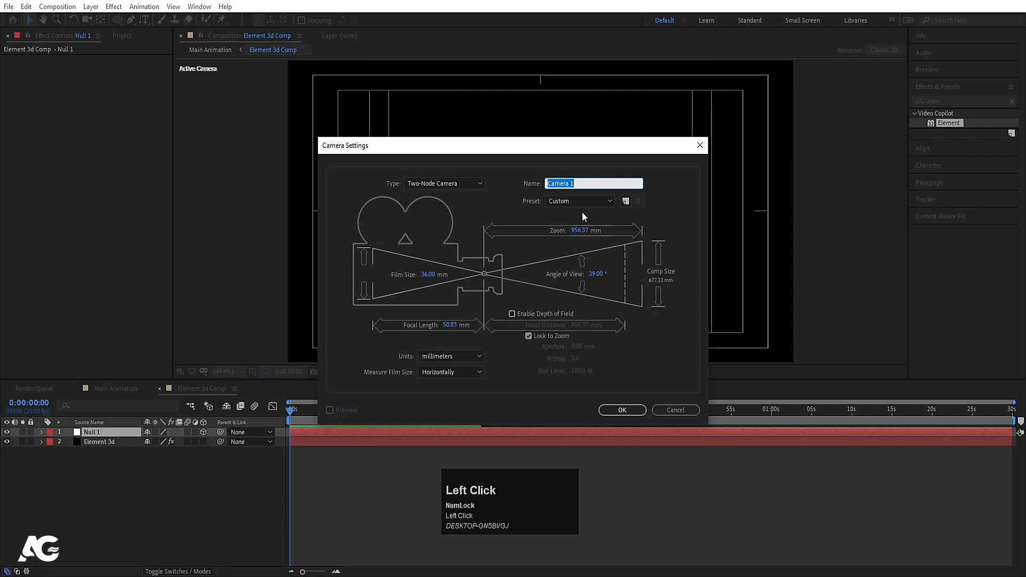
{"action": "left_click", "coordinate": [616, 411]}
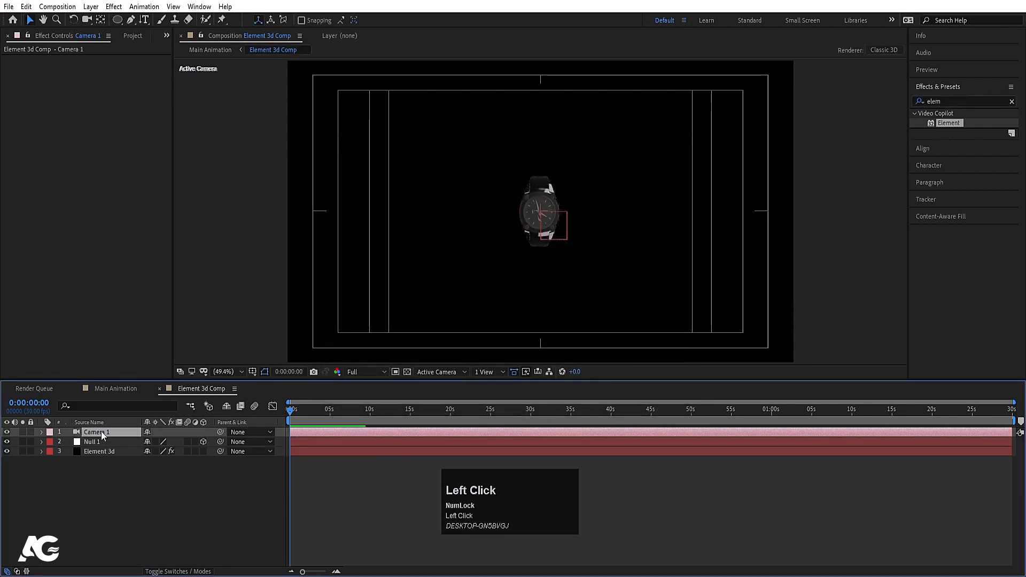
{"action": "left_click_drag", "start_coordinate": [220, 432], "coordinate": [119, 440]}
Step: Set Null 1's Position to 960, 540, 842, pushing it back along Z
{"action": "left_click", "coordinate": [109, 443]}
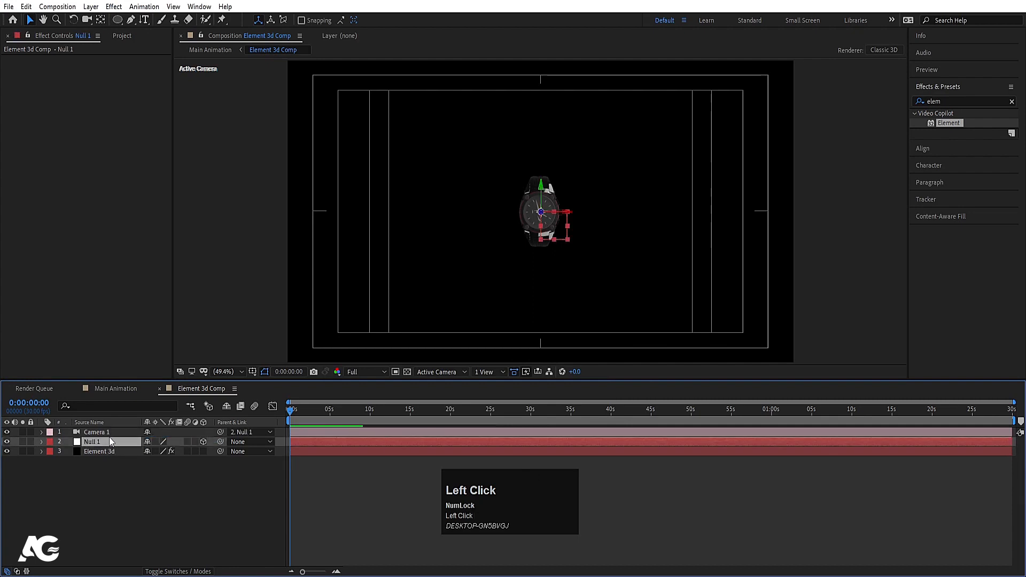
{"action": "key", "text": "p"}
{"action": "left_click_drag", "start_coordinate": [181, 451], "coordinate": [208, 450]}
{"action": "left_click_drag", "start_coordinate": [174, 421], "coordinate": [497, 350]}
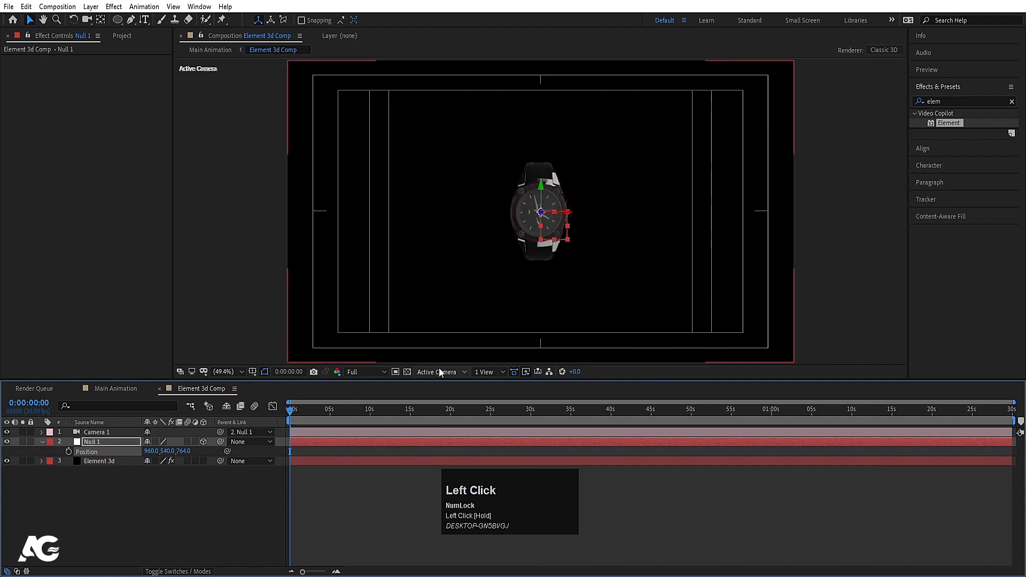
{"action": "key", "text": "ctrl+z"}
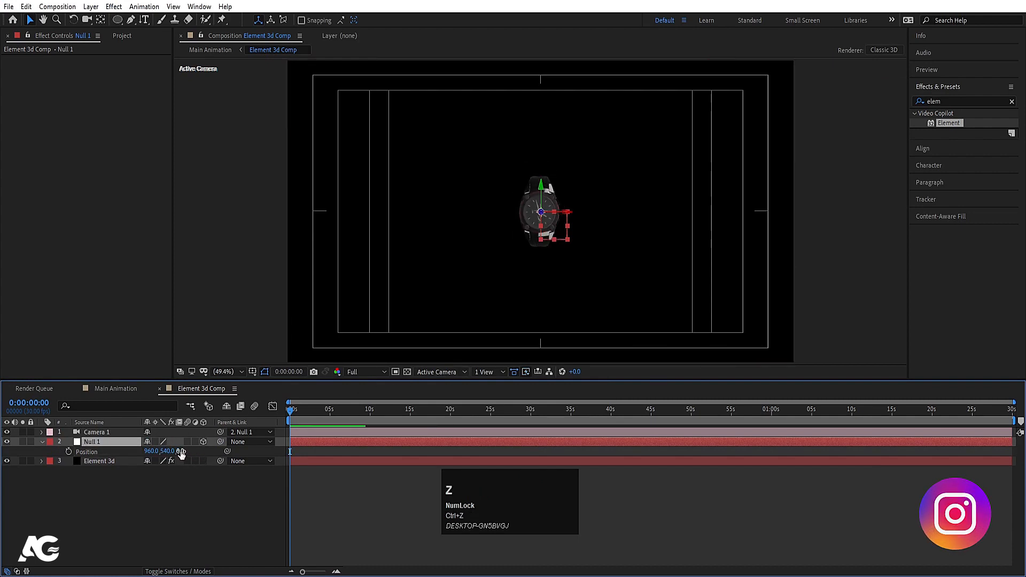
{"action": "left_click_drag", "start_coordinate": [178, 450], "coordinate": [561, 380]}
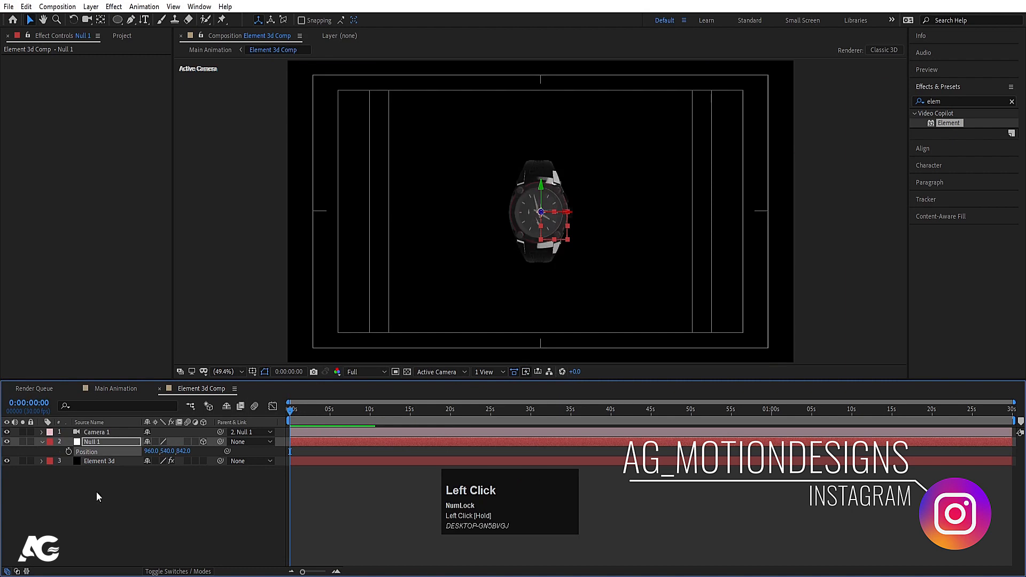
{"action": "left_click", "coordinate": [101, 464]}
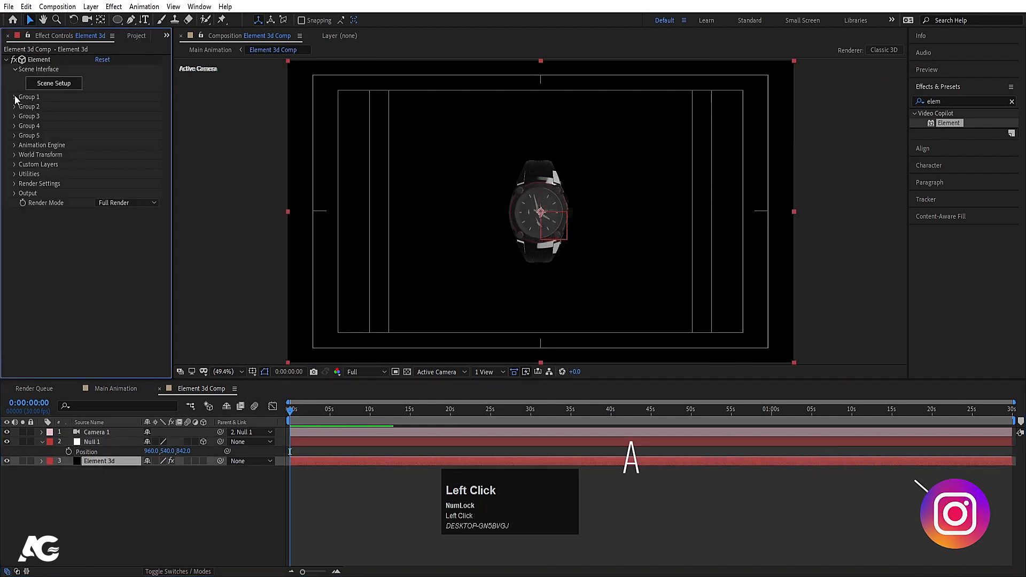
Step: Set the Element Particle Replicator shape to 3D Grid
{"action": "left_click", "coordinate": [15, 97]}
{"action": "left_click", "coordinate": [23, 116]}
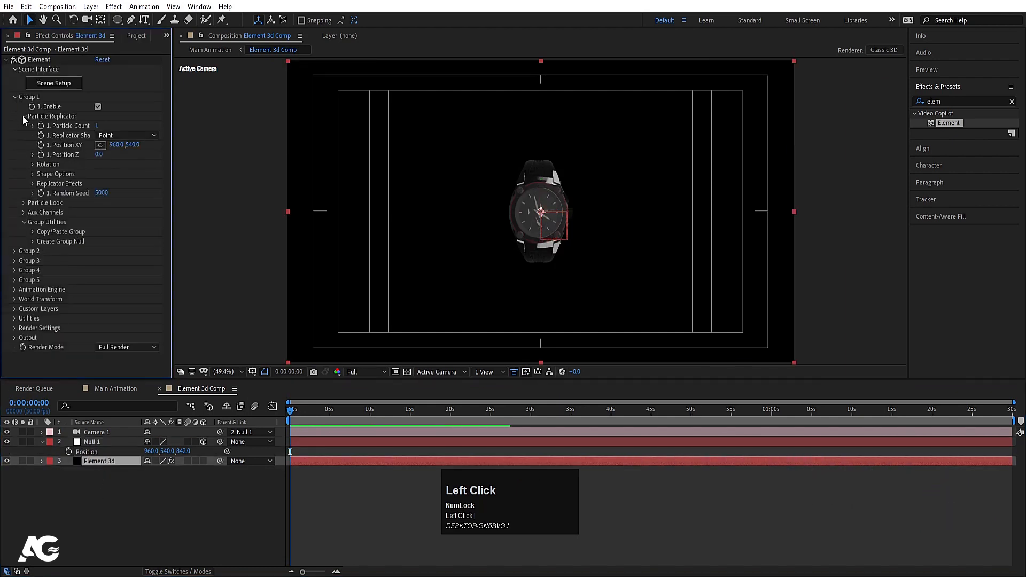
{"action": "left_click", "coordinate": [108, 135]}
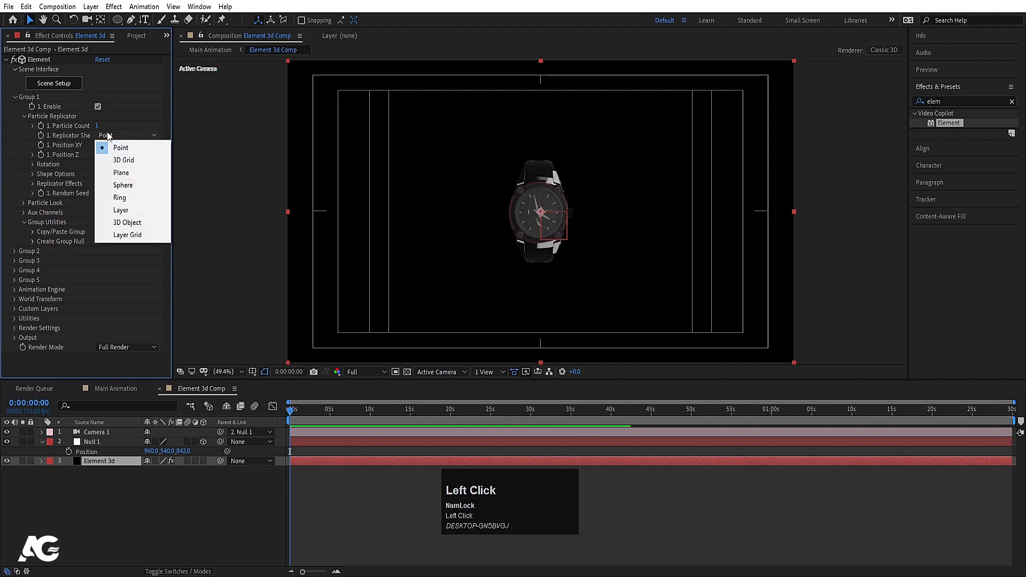
{"action": "left_click", "coordinate": [123, 159]}
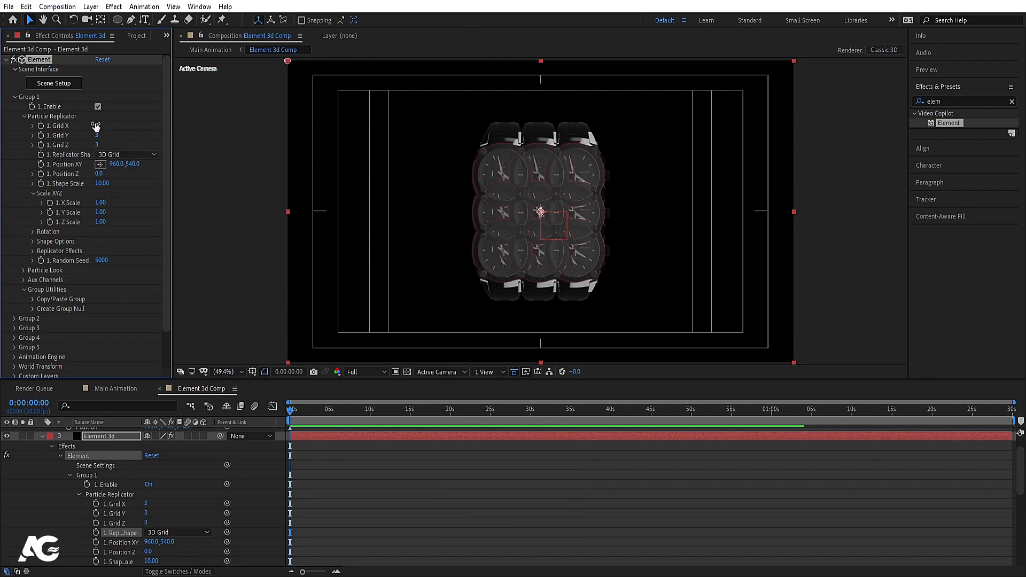
{"action": "left_click_drag", "start_coordinate": [96, 126], "coordinate": [105, 126]}
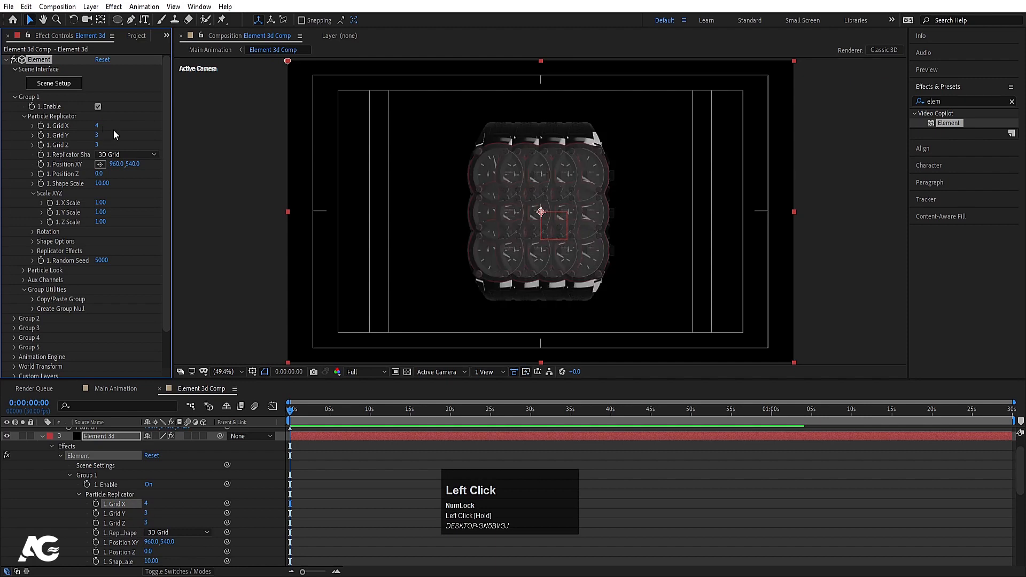
{"action": "key", "text": "ctrl+z"}
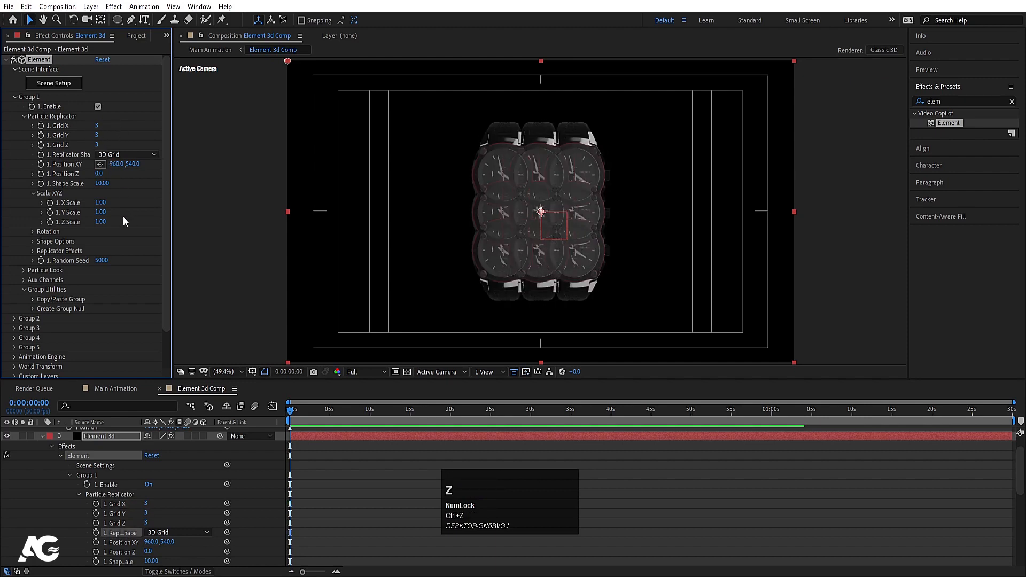
Step: Adjust the grid spacing, setting vertical Scale to 3.00 and depth to 6.00
{"action": "left_click_drag", "start_coordinate": [102, 203], "coordinate": [105, 202]}
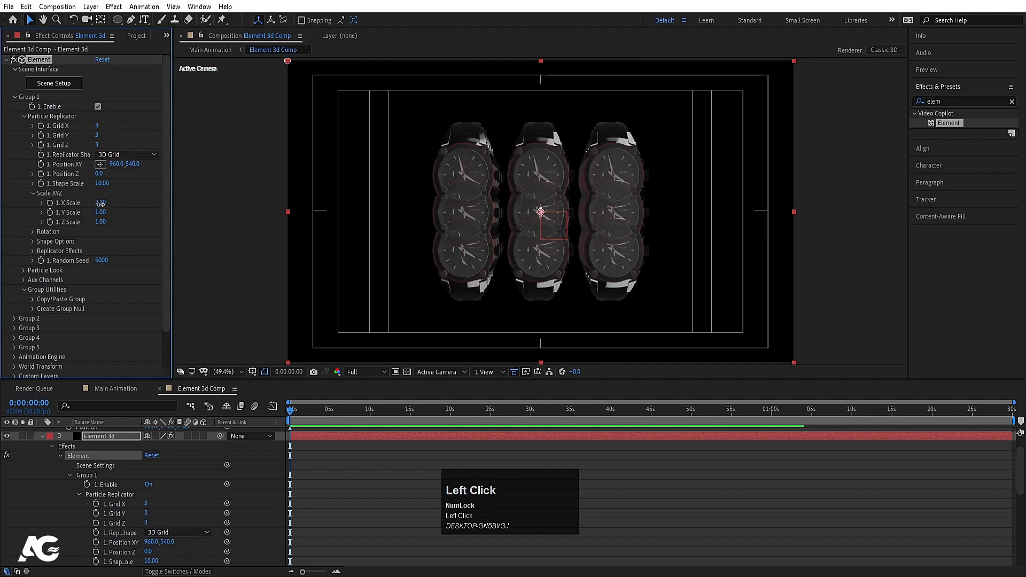
{"action": "left_click", "coordinate": [101, 212]}
{"action": "type", "text": "2"}
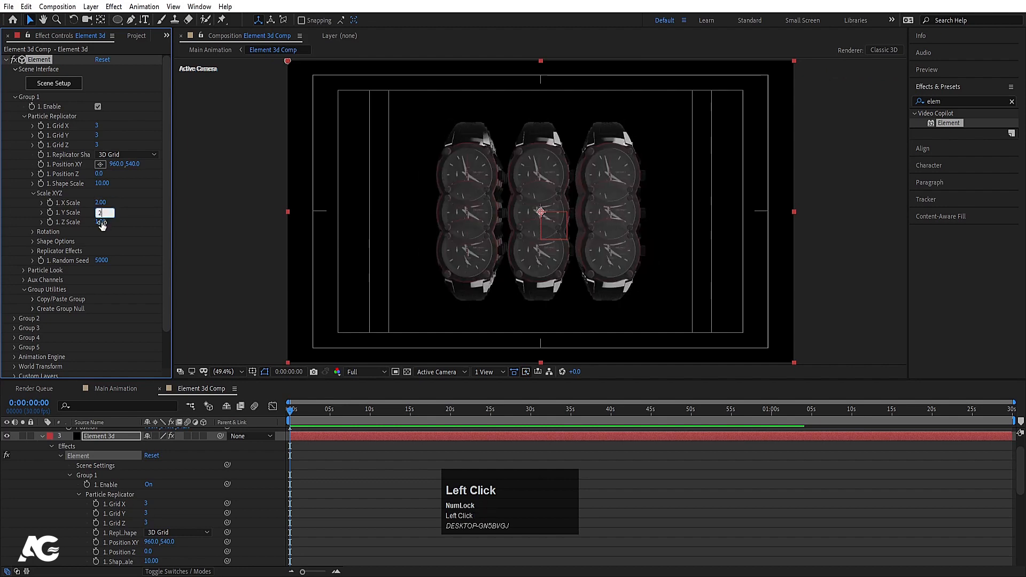
{"action": "left_click", "coordinate": [102, 222]}
{"action": "left_click", "coordinate": [131, 236]}
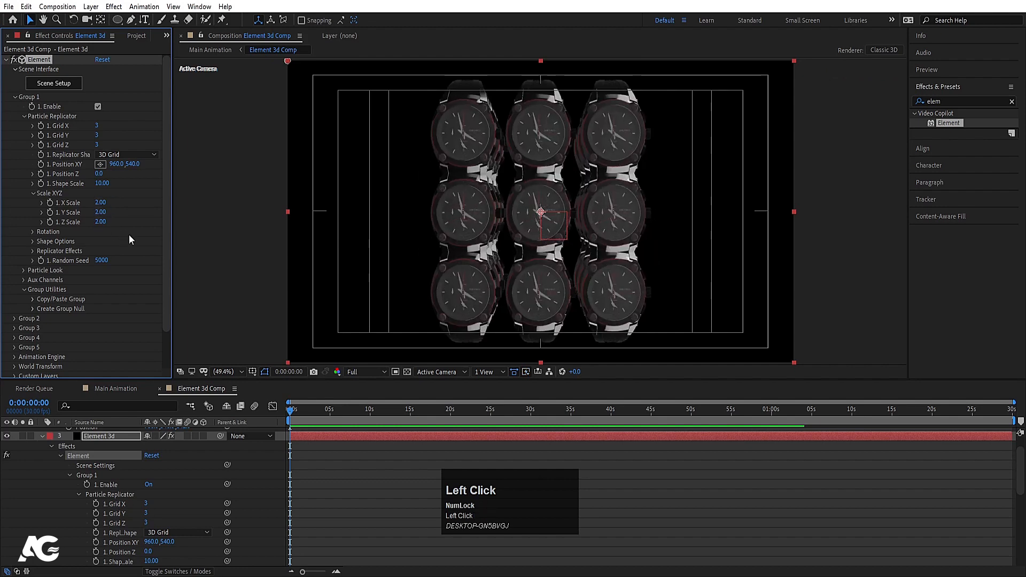
{"action": "left_click_drag", "start_coordinate": [103, 221], "coordinate": [115, 220]}
{"action": "left_click", "coordinate": [102, 222]}
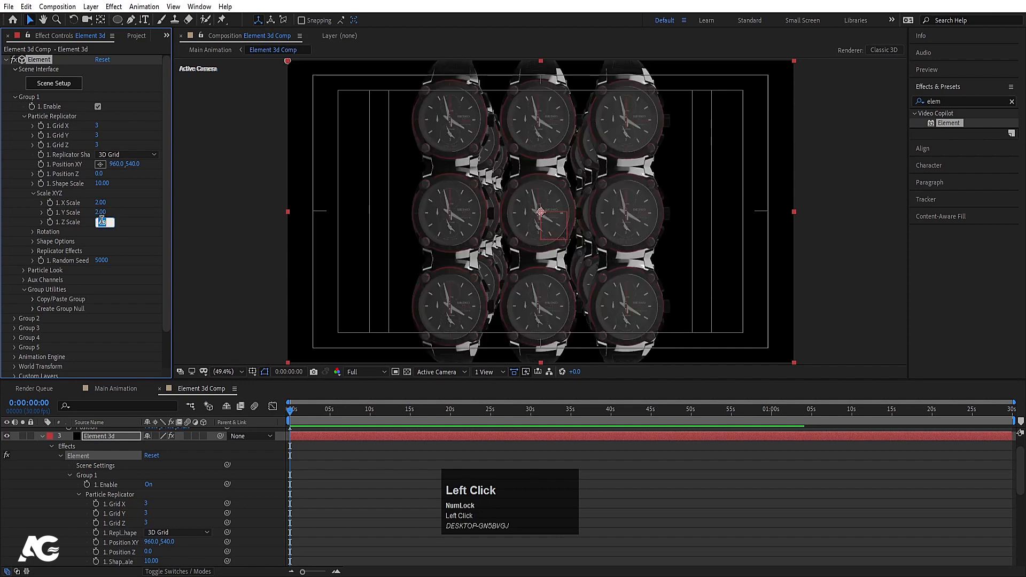
{"action": "left_click", "coordinate": [102, 213]}
{"action": "type", "text": "30"}
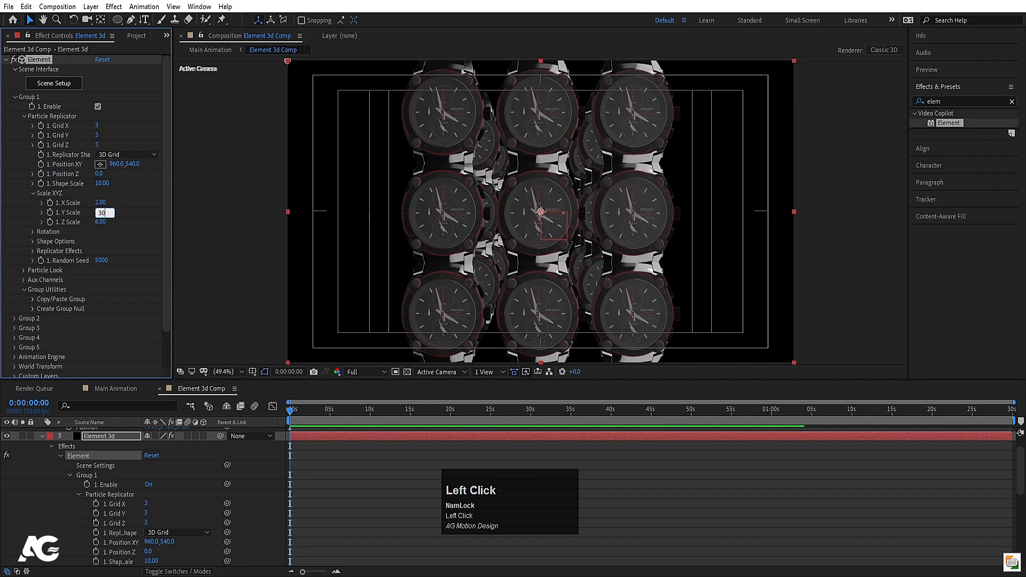
{"action": "key", "text": "Return"}
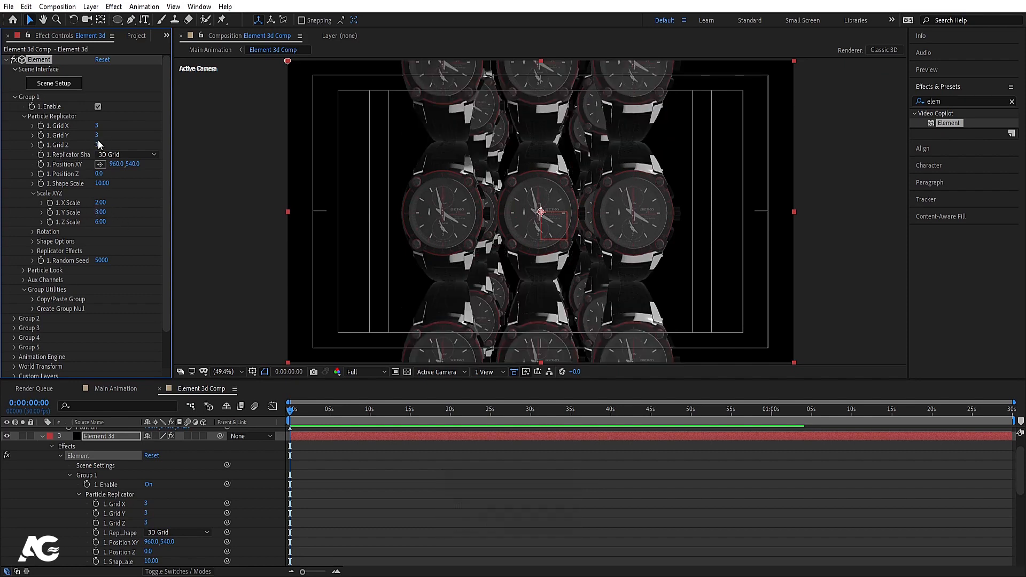
Step: Set Grid X to 5 columns and widen the horizontal spacing to 3.40
{"action": "left_click_drag", "start_coordinate": [97, 126], "coordinate": [104, 129]}
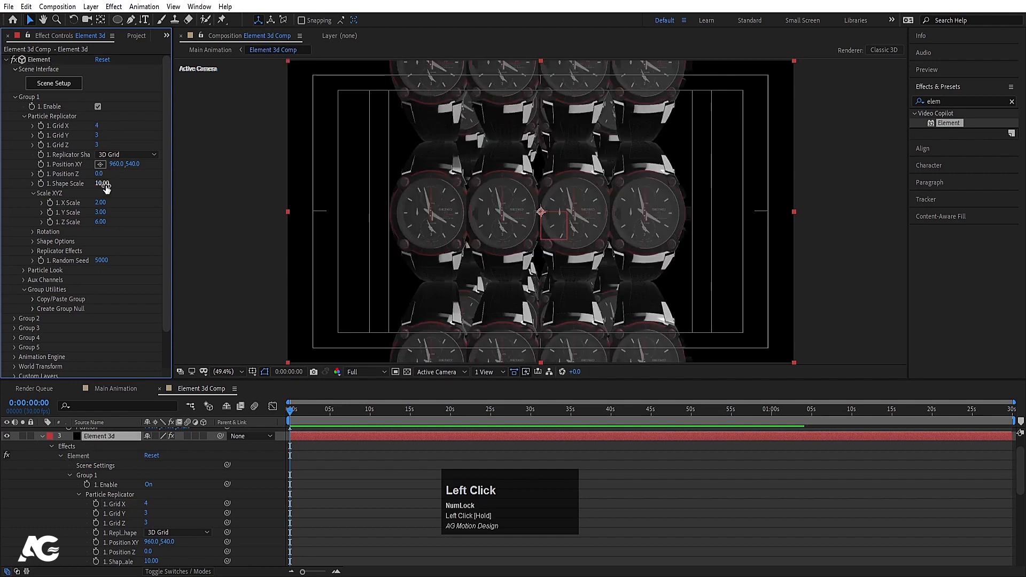
{"action": "left_click_drag", "start_coordinate": [100, 203], "coordinate": [102, 202]}
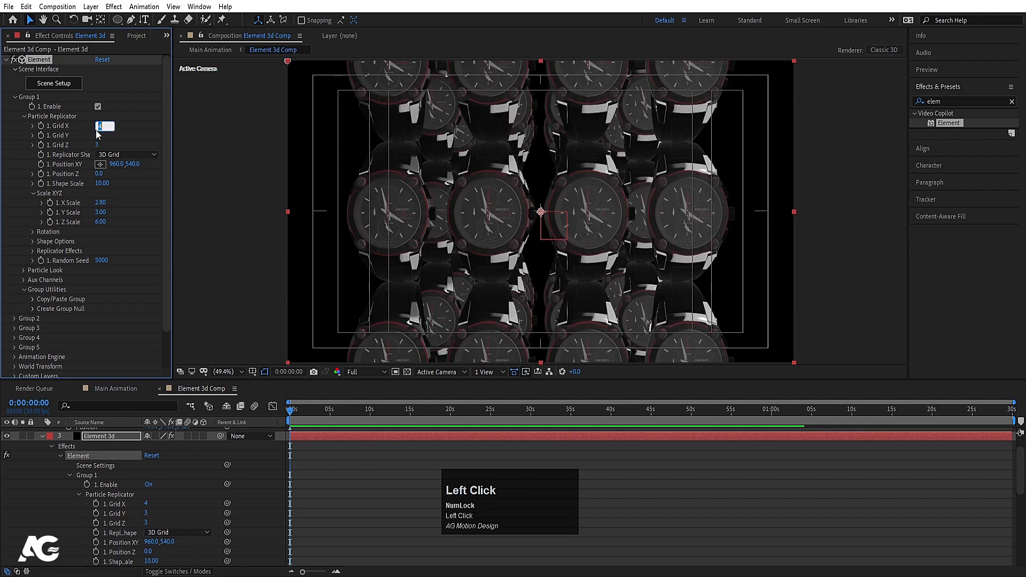
{"action": "type", "text": "5"}
{"action": "key", "text": "Return"}
{"action": "left_click_drag", "start_coordinate": [99, 204], "coordinate": [92, 203]}
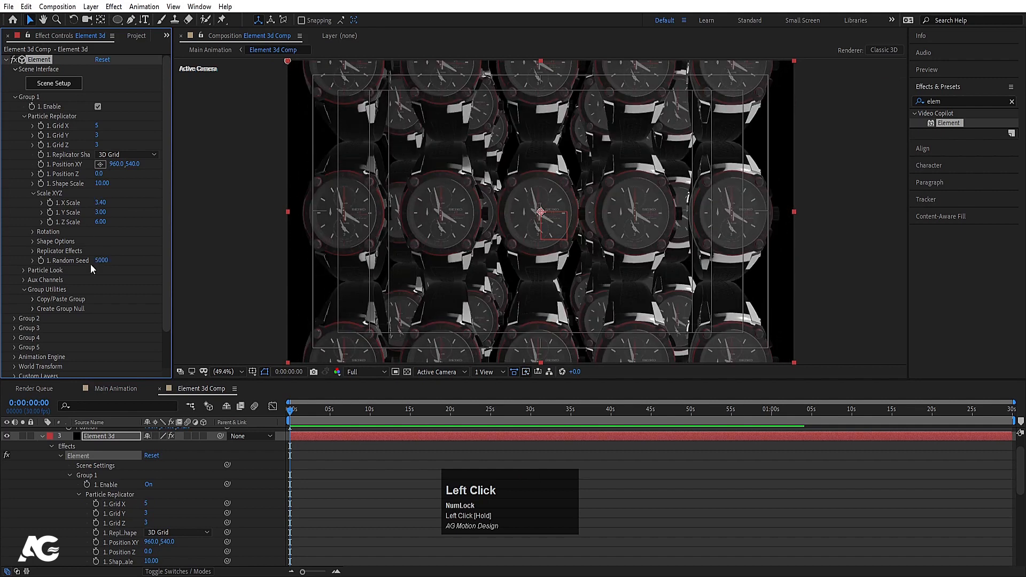
Step: Under Particle Look > Particle Rotation, set Rotation Random XYZ to 27°, 16°, −15°
{"action": "left_click", "coordinate": [24, 269]}
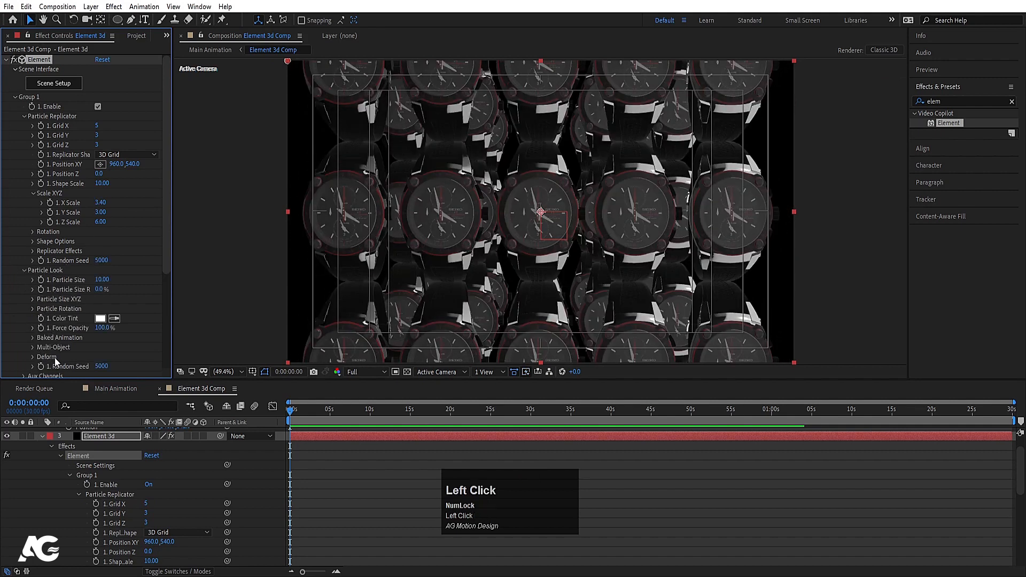
{"action": "scroll", "coordinate": [54, 357], "scroll_direction": "down", "scroll_amount": 1}
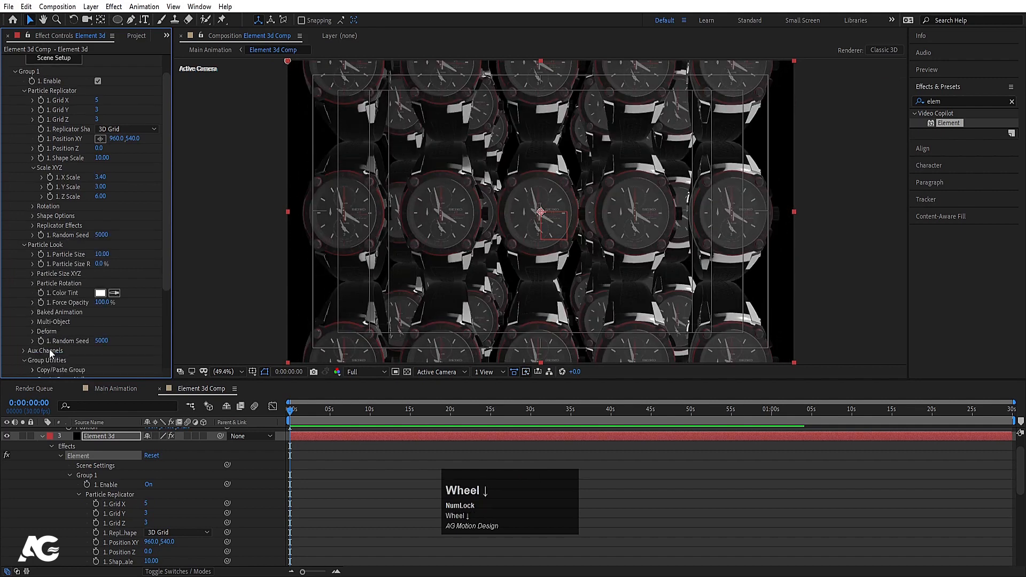
{"action": "left_click", "coordinate": [32, 283]}
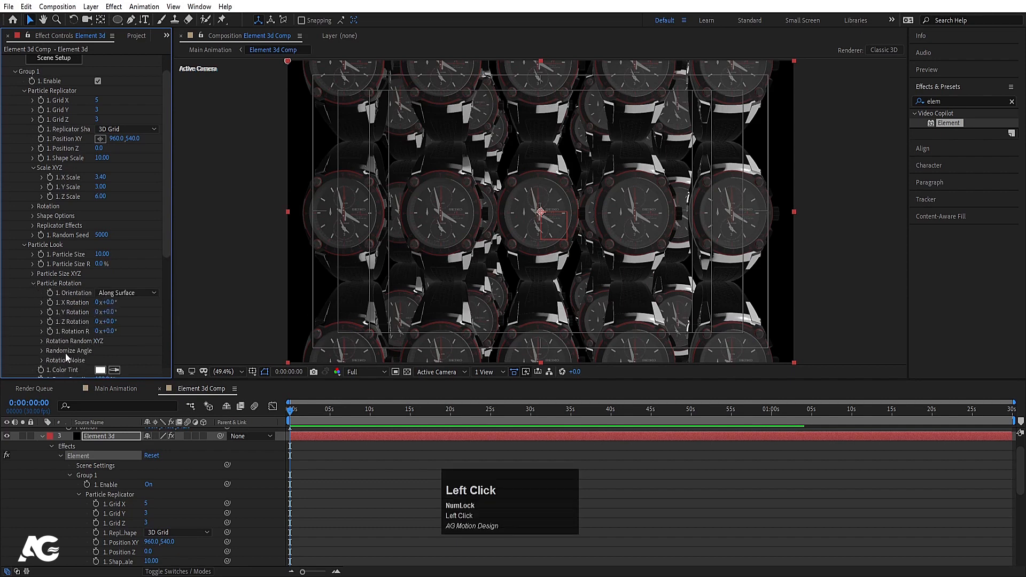
{"action": "left_click", "coordinate": [68, 345]}
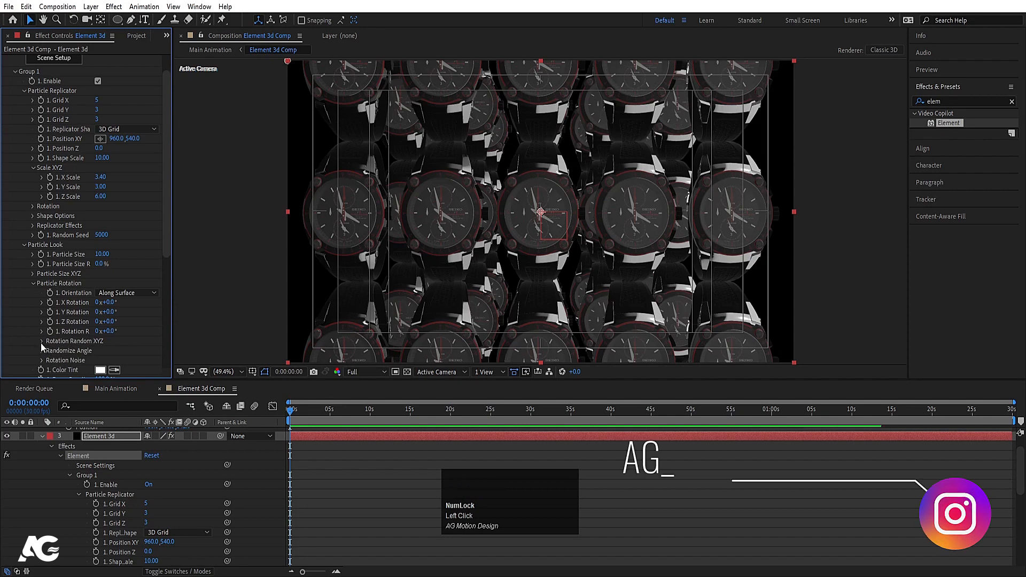
{"action": "left_click", "coordinate": [41, 341]}
{"action": "mouse_move", "coordinate": [114, 349]}
{"action": "left_mouse_down"}
{"action": "mouse_move", "coordinate": [133, 349]}
{"action": "mouse_move", "coordinate": [116, 375]}
{"action": "mouse_move", "coordinate": [100, 370]}
{"action": "mouse_move", "coordinate": [110, 351]}
{"action": "mouse_move", "coordinate": [127, 352]}
{"action": "left_mouse_up"}
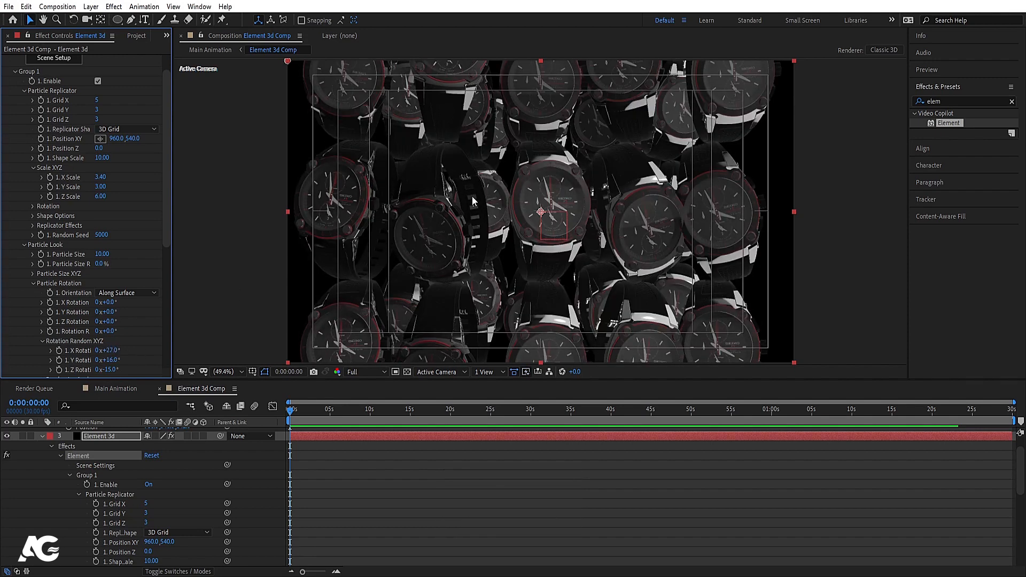
Step: Orbit Camera 1 and move it closer to frame the watch grid more tightly
{"action": "key", "text": "c"}
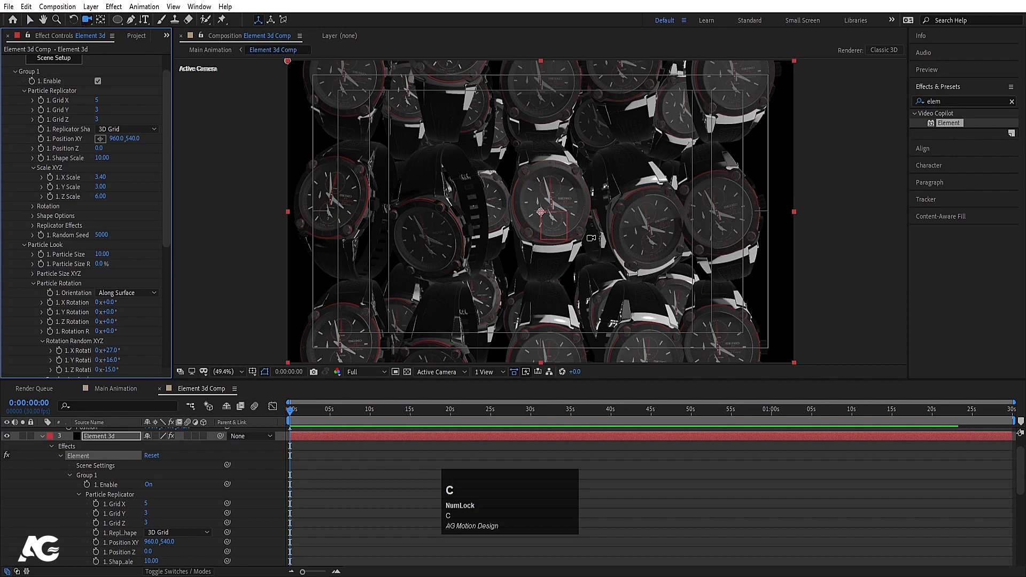
{"action": "left_click_drag", "start_coordinate": [546, 217], "coordinate": [548, 217]}
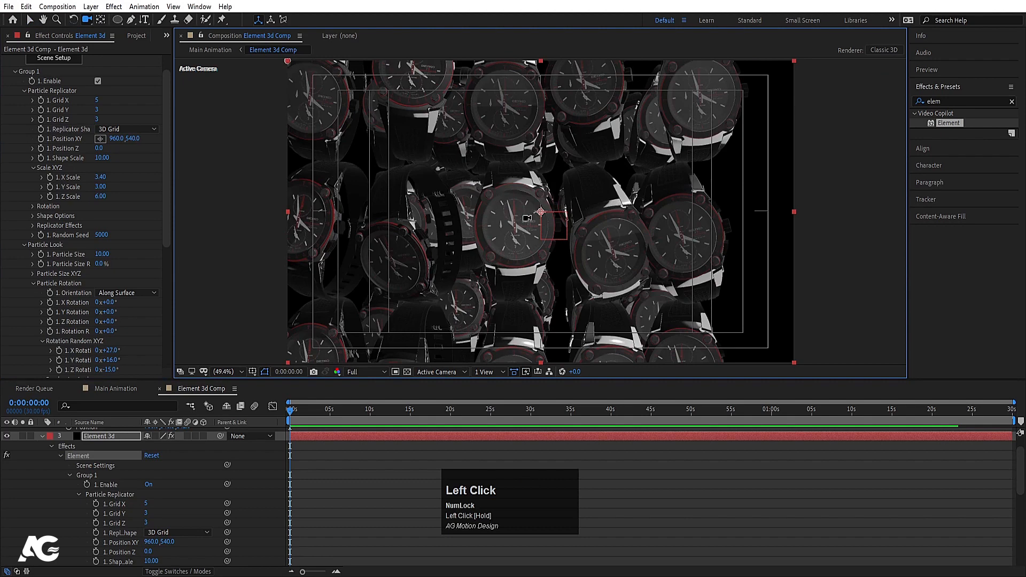
{"action": "key", "text": "c"}
{"action": "mouse_move", "coordinate": [525, 218]}
{"action": "left_mouse_down"}
{"action": "mouse_move", "coordinate": [536, 211]}
{"action": "mouse_move", "coordinate": [543, 226]}
{"action": "mouse_move", "coordinate": [518, 208]}
{"action": "mouse_move", "coordinate": [541, 213]}
{"action": "left_mouse_up"}
{"action": "key", "text": "c"}
{"action": "key", "text": "c"}
Step: Keyframe Rotation Random XYZ at 0s, then set 36°, 27°, −3° at six seconds
{"action": "left_click", "coordinate": [512, 208]}
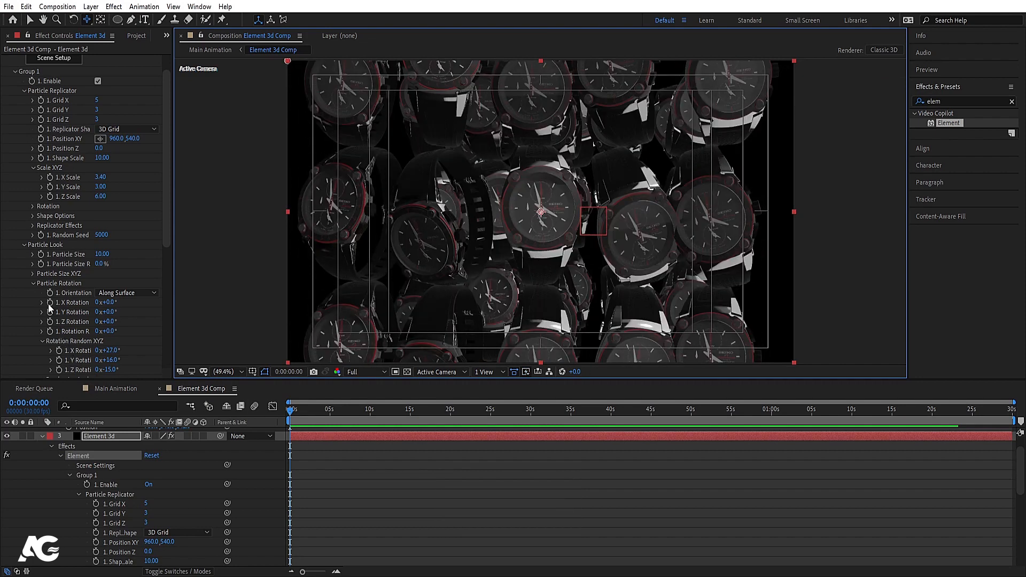
{"action": "scroll", "coordinate": [60, 355], "scroll_direction": "down", "scroll_amount": 1}
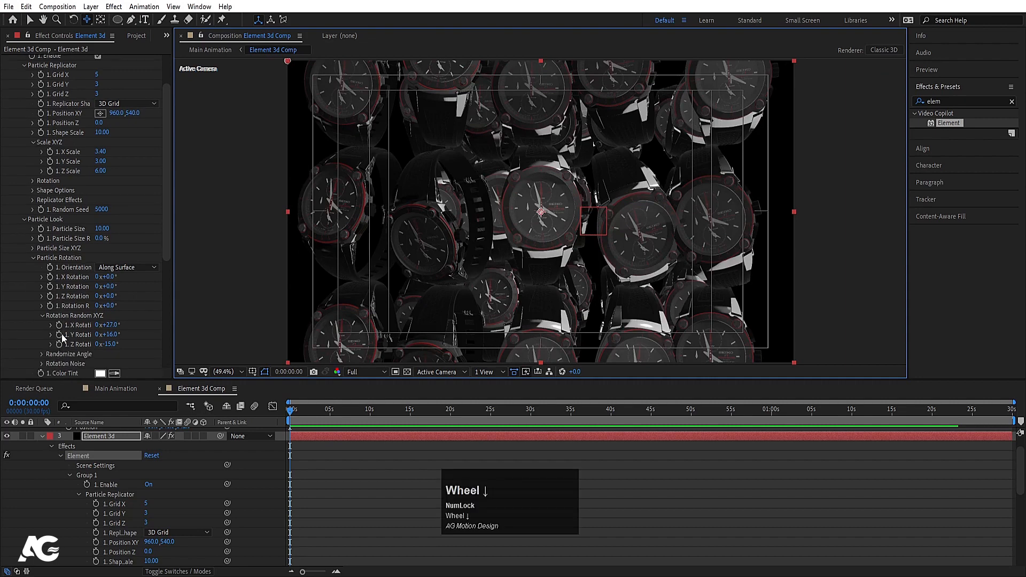
{"action": "left_click", "coordinate": [62, 328]}
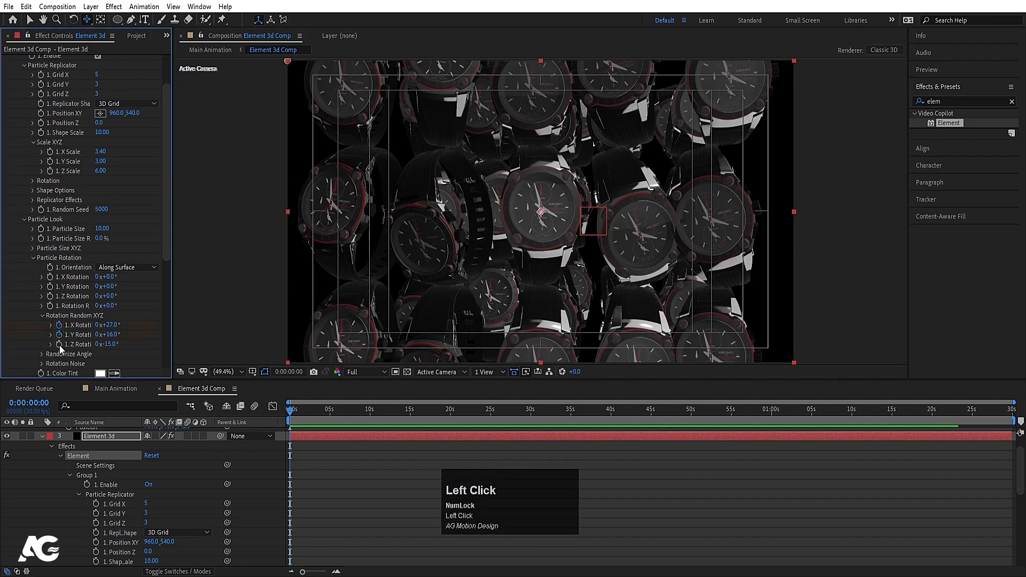
{"action": "key", "text": "u"}
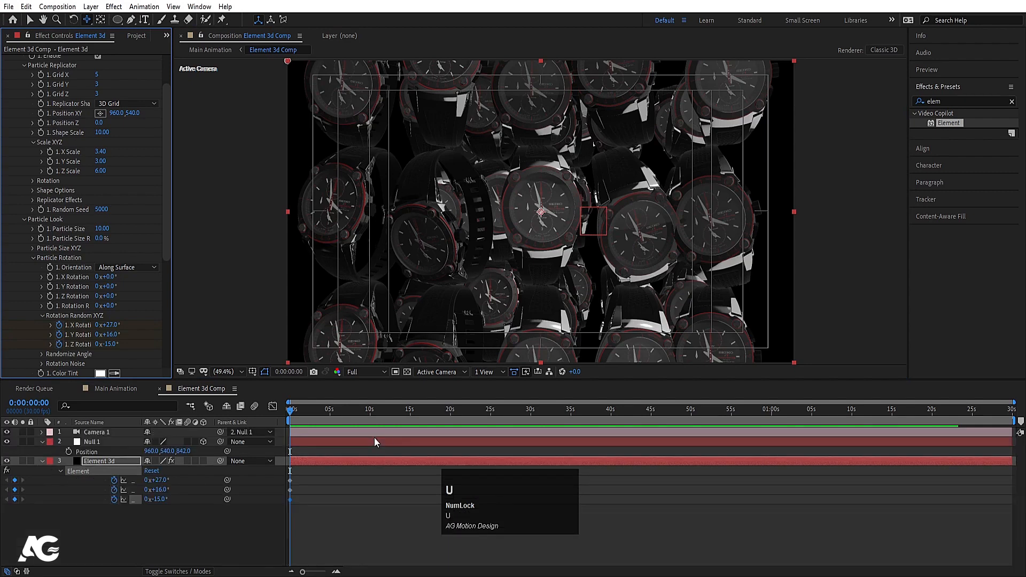
{"action": "key", "text": "="}
{"action": "left_click_drag", "start_coordinate": [310, 409], "coordinate": [386, 425]}
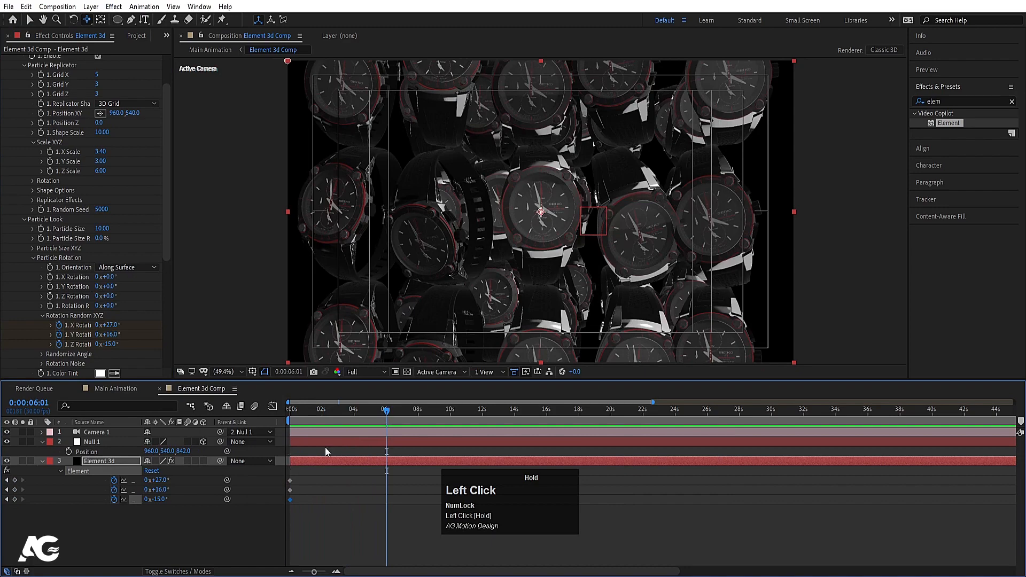
{"action": "left_click_drag", "start_coordinate": [157, 480], "coordinate": [162, 500]}
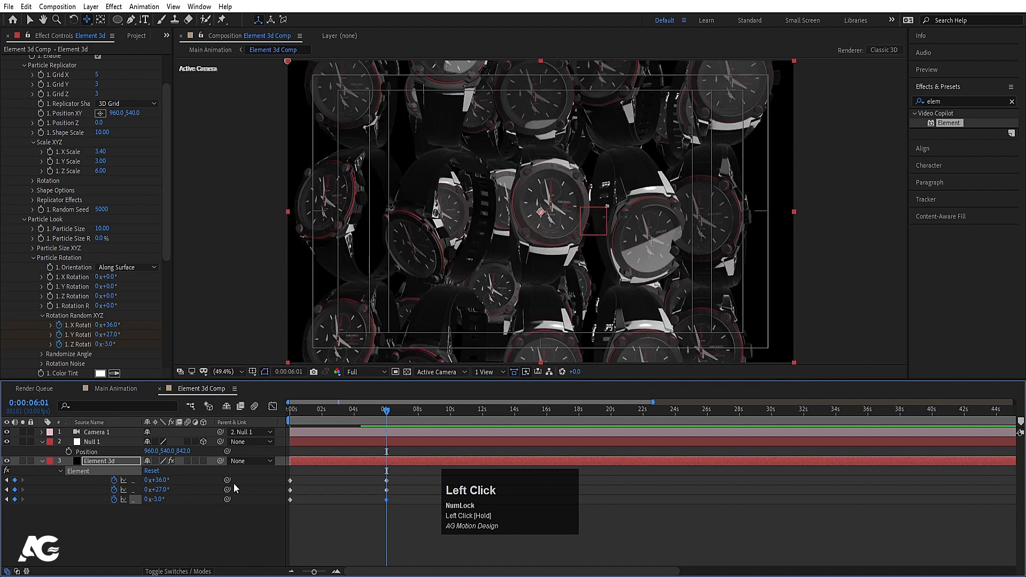
{"action": "left_click_drag", "start_coordinate": [312, 412], "coordinate": [290, 412]}
Step: Preview the rotating watches from the start, then select the Null 1 layer
{"action": "key", "text": "space"}
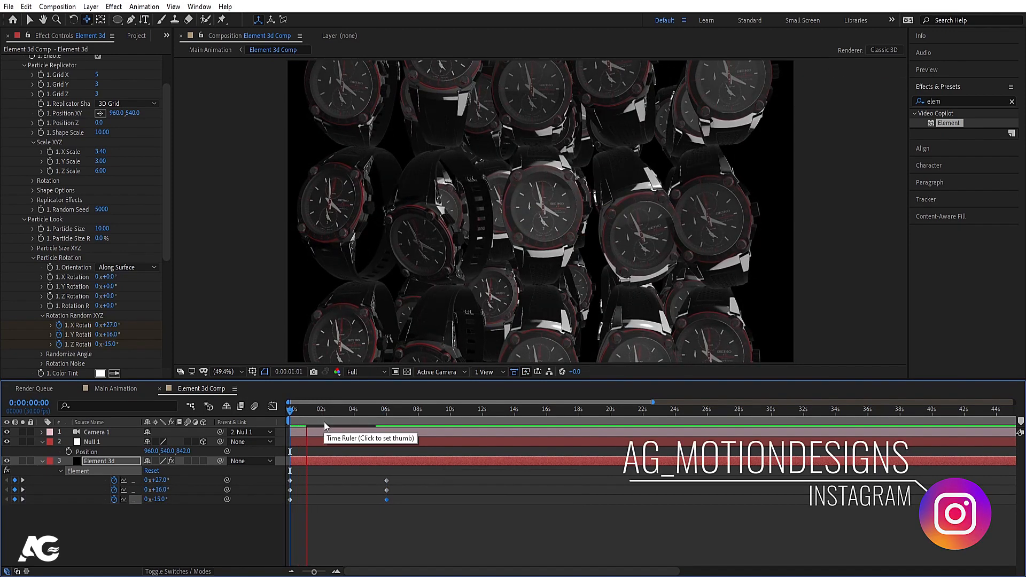
{"action": "key", "text": "space"}
{"action": "left_click_drag", "start_coordinate": [309, 414], "coordinate": [241, 418]}
{"action": "key", "text": "space"}
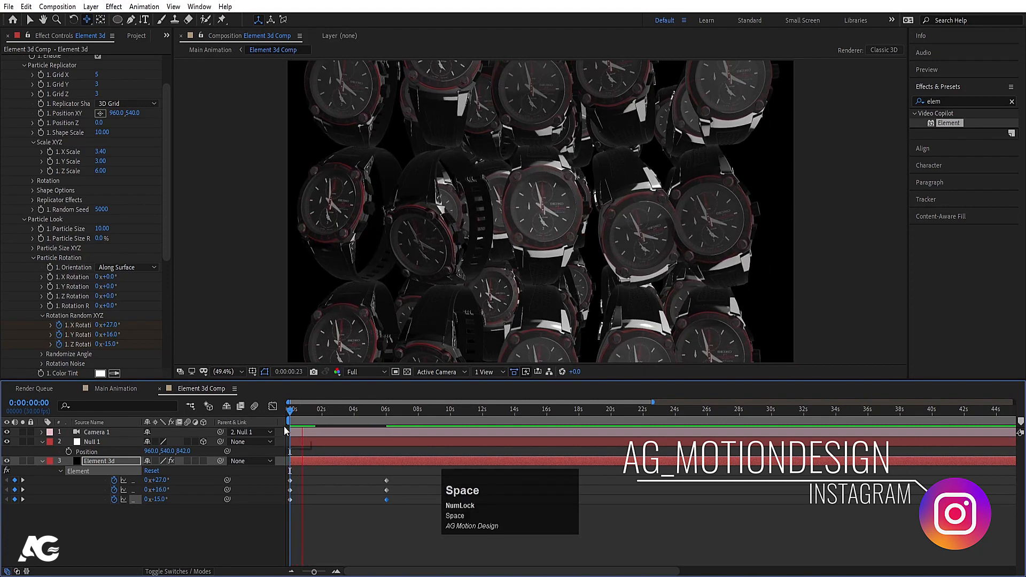
{"action": "left_click", "coordinate": [197, 424]}
{"action": "left_click", "coordinate": [92, 443]}
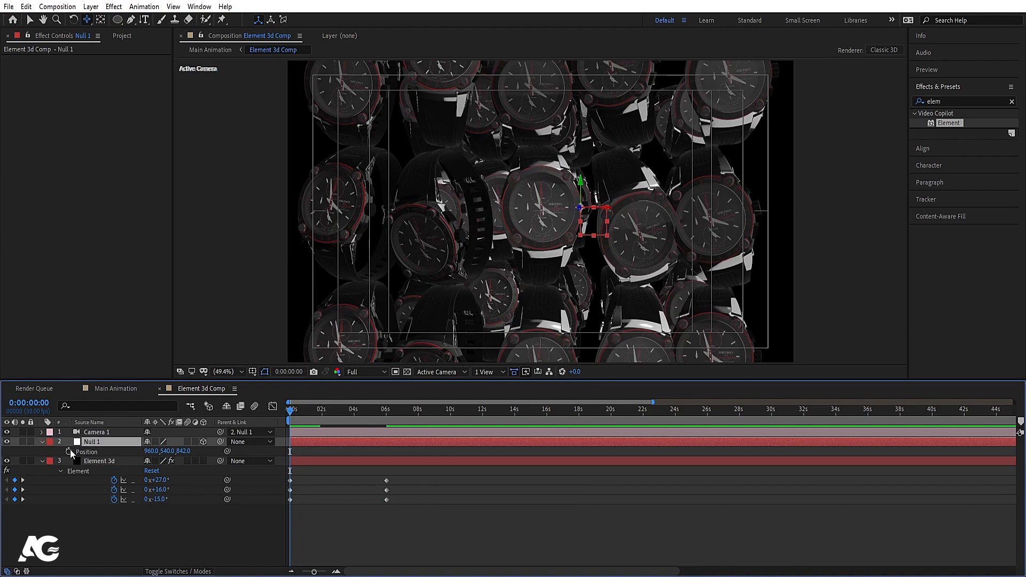
Step: Keyframe Null 1's Position, pushing it deeper along Z at 6s and slightly left
{"action": "left_click", "coordinate": [69, 451]}
{"action": "key", "text": "k"}
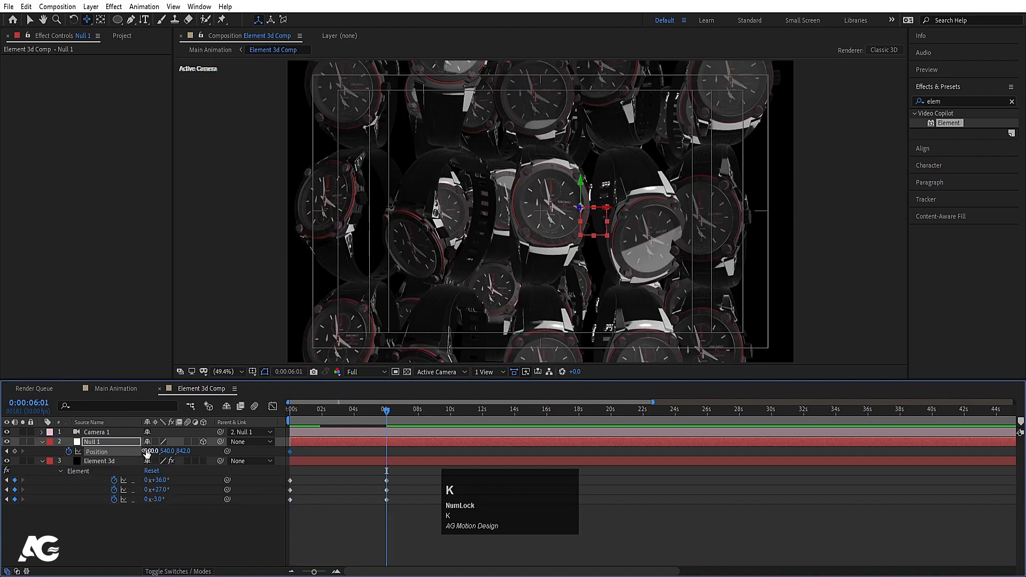
{"action": "left_click_drag", "start_coordinate": [183, 451], "coordinate": [330, 434]}
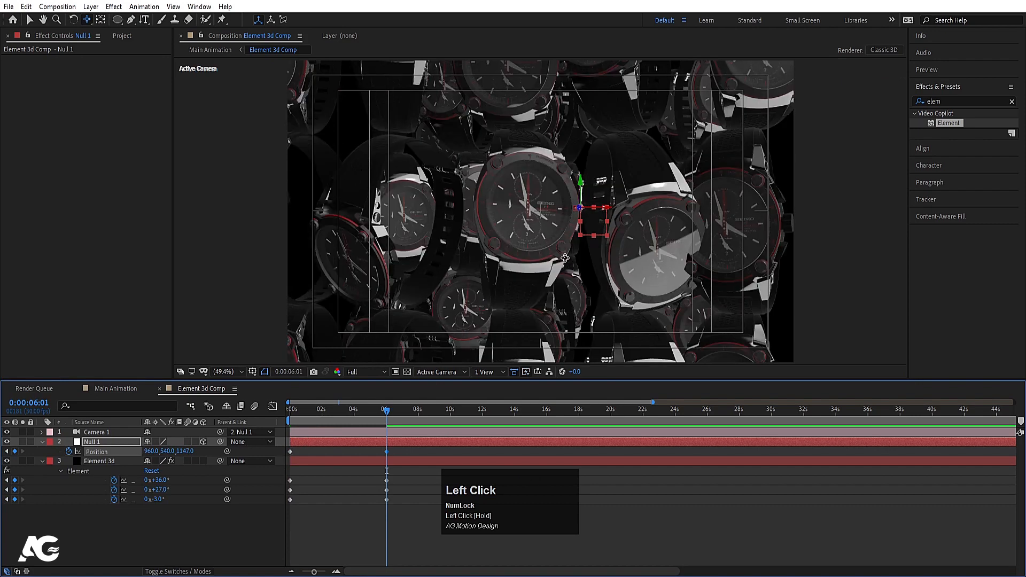
{"action": "key", "text": "v"}
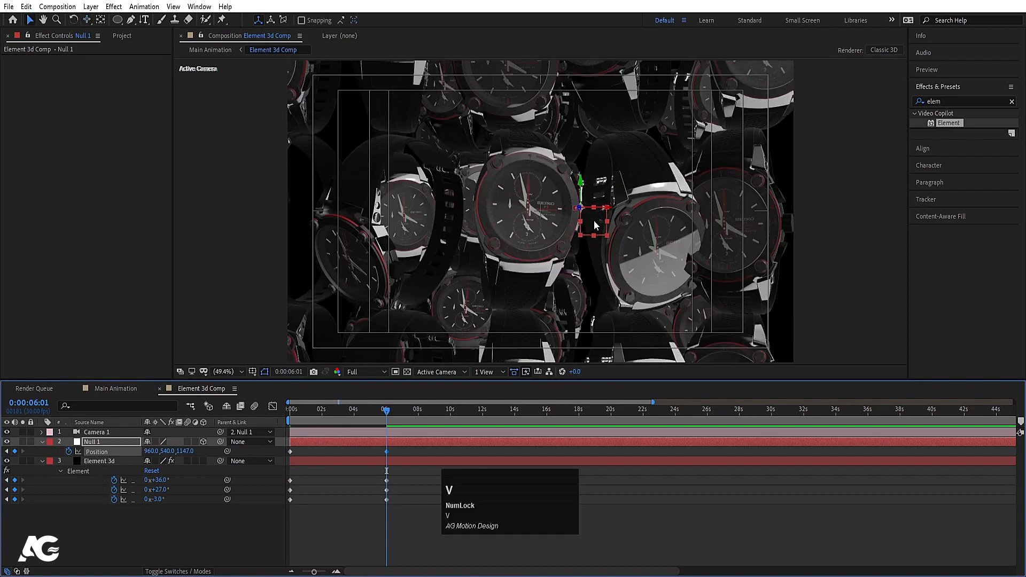
{"action": "left_click", "coordinate": [593, 223]}
{"action": "left_click_drag", "start_coordinate": [592, 220], "coordinate": [584, 220]}
Step: Preview the camera pull-back from the start and select Camera 1
{"action": "key", "text": "j"}
{"action": "key", "text": "space"}
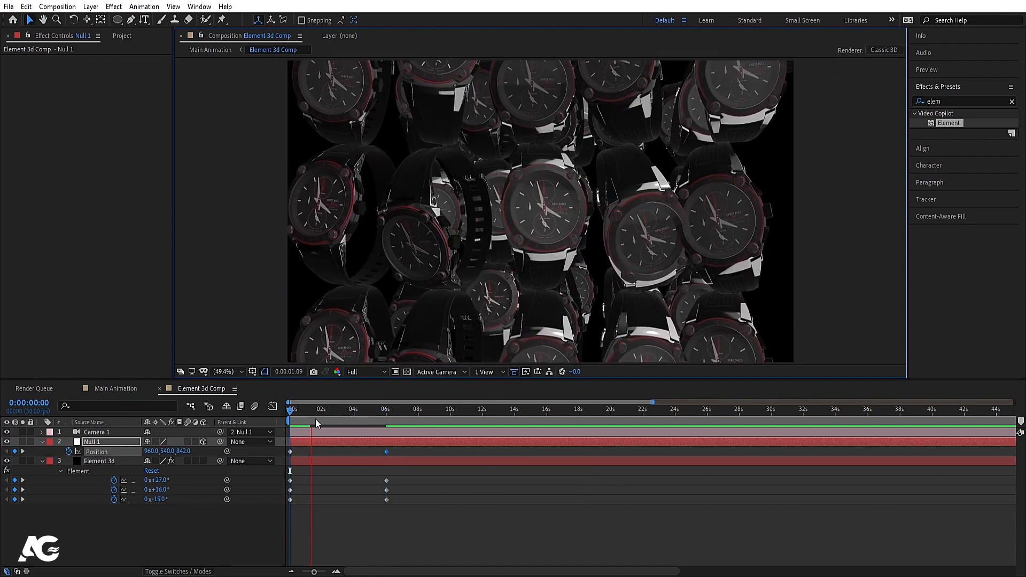
{"action": "key", "text": "space"}
{"action": "left_click_drag", "start_coordinate": [302, 412], "coordinate": [227, 407]}
{"action": "left_click", "coordinate": [107, 431]}
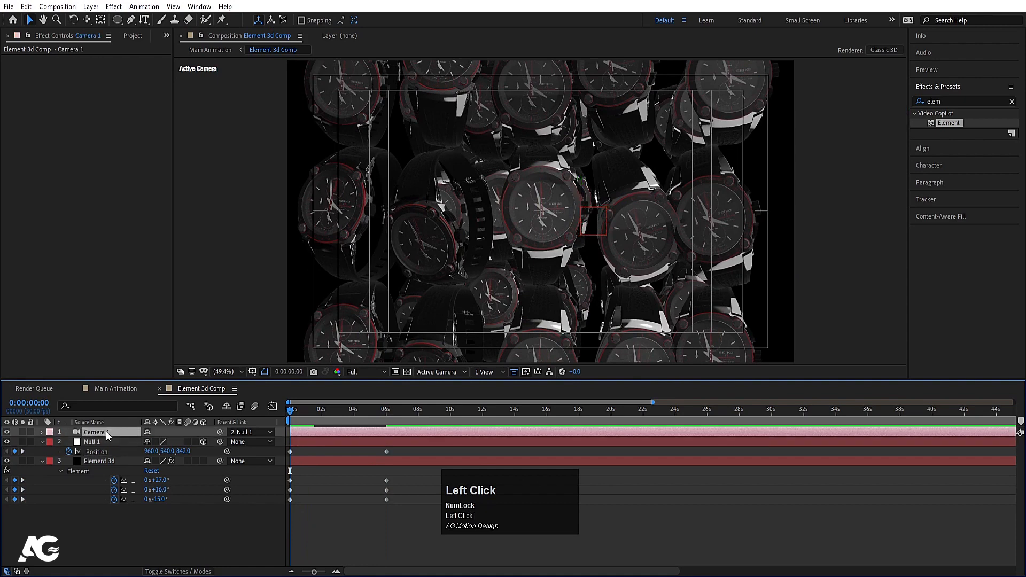
Step: Turn Camera 1's Depth of Field on with an Aperture of 100
{"action": "key", "text": "a"}
{"action": "key", "text": "a"}
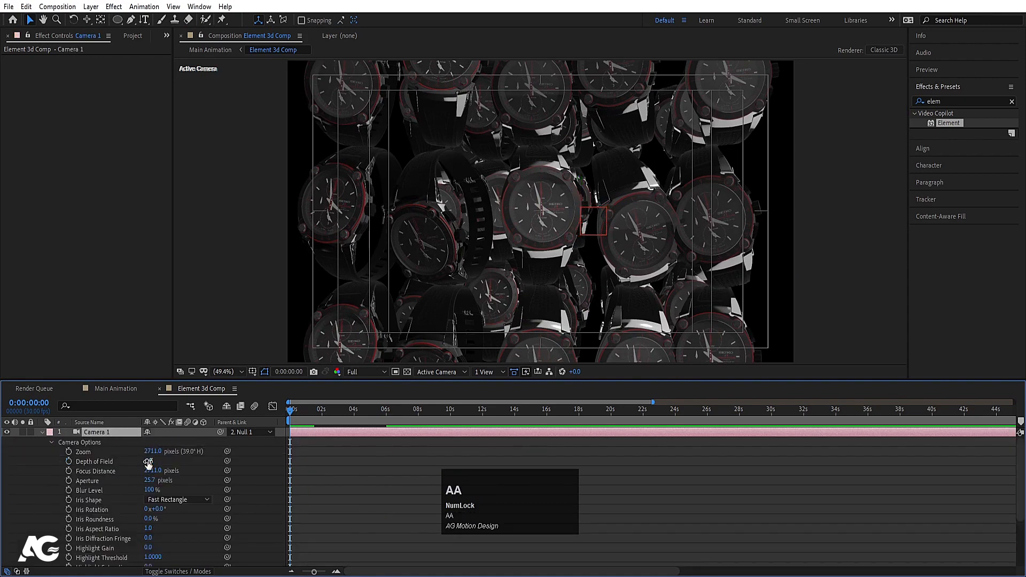
{"action": "left_click", "coordinate": [148, 462]}
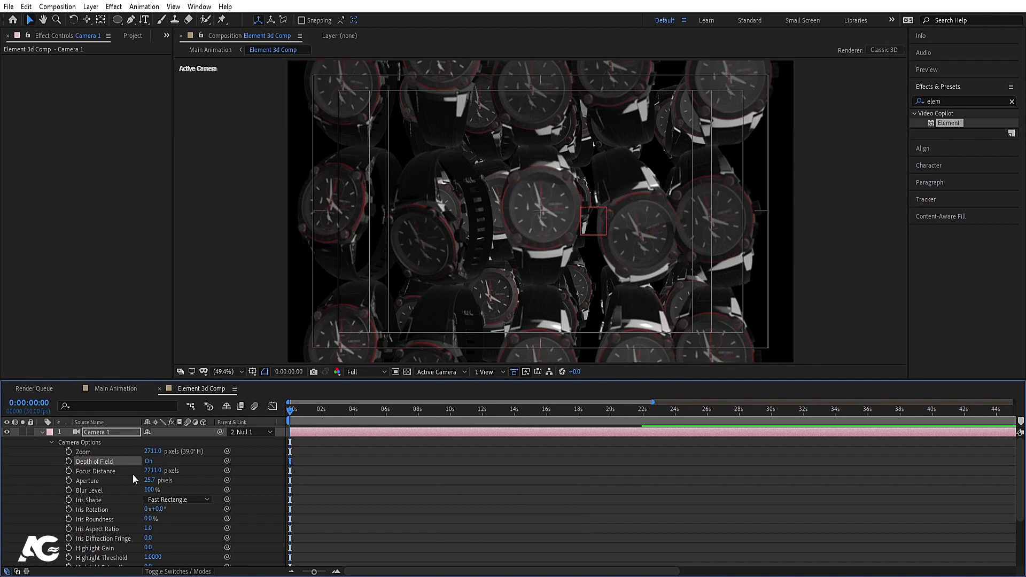
{"action": "left_click", "coordinate": [150, 480]}
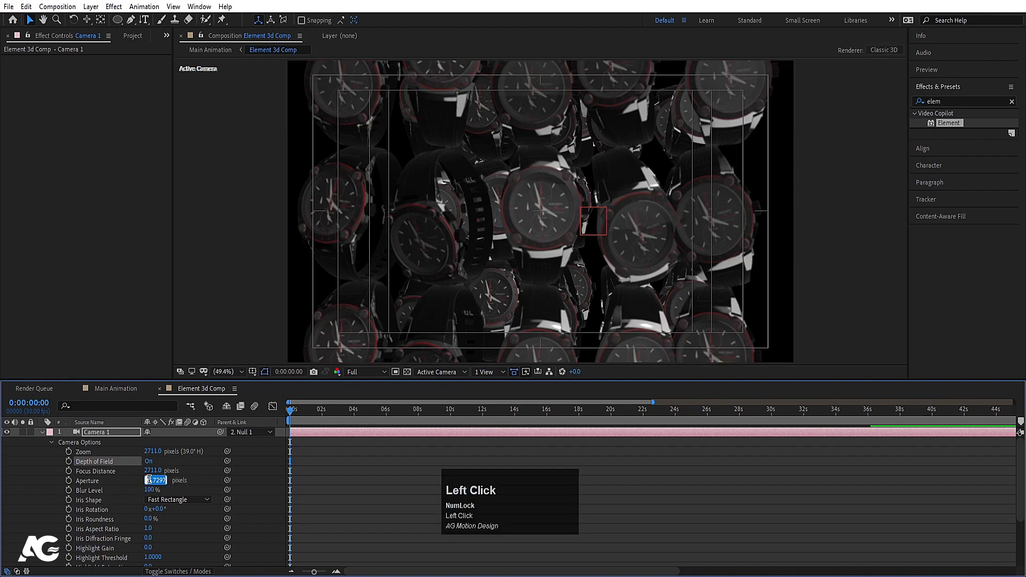
{"action": "type", "text": "100"}
{"action": "key", "text": "Return"}
Step: Keyframe Focus Distance at 2711 at 0 seconds and show only that property
{"action": "left_click", "coordinate": [379, 485]}
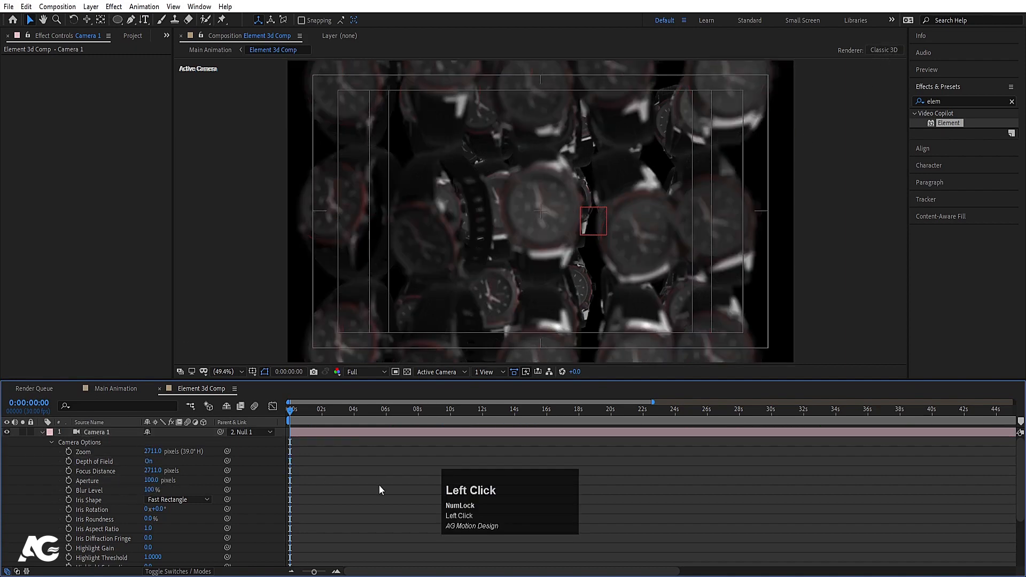
{"action": "key", "text": "u"}
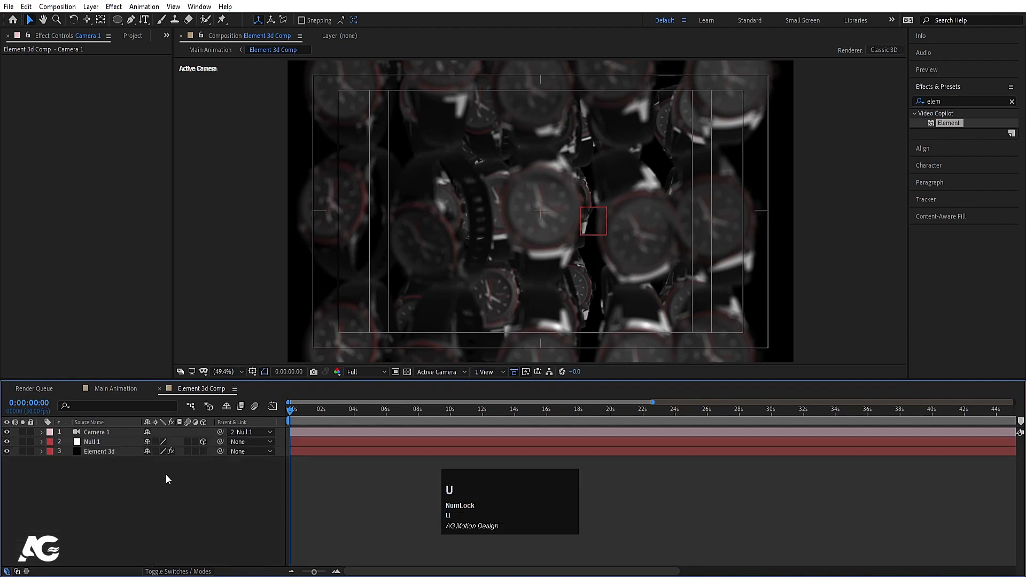
{"action": "left_click", "coordinate": [92, 432]}
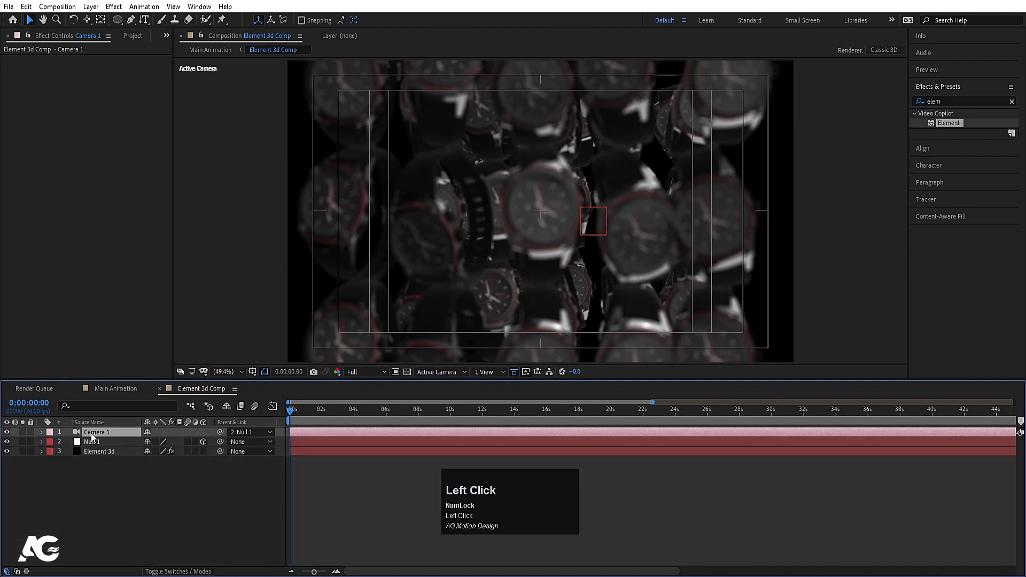
{"action": "key", "text": "a"}
{"action": "key", "text": "a"}
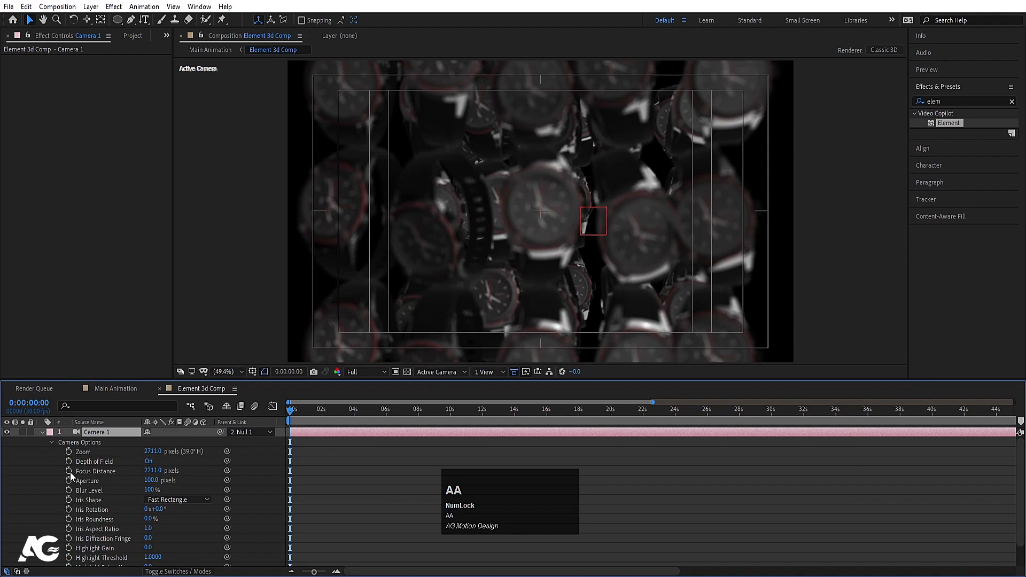
{"action": "left_click", "coordinate": [68, 470]}
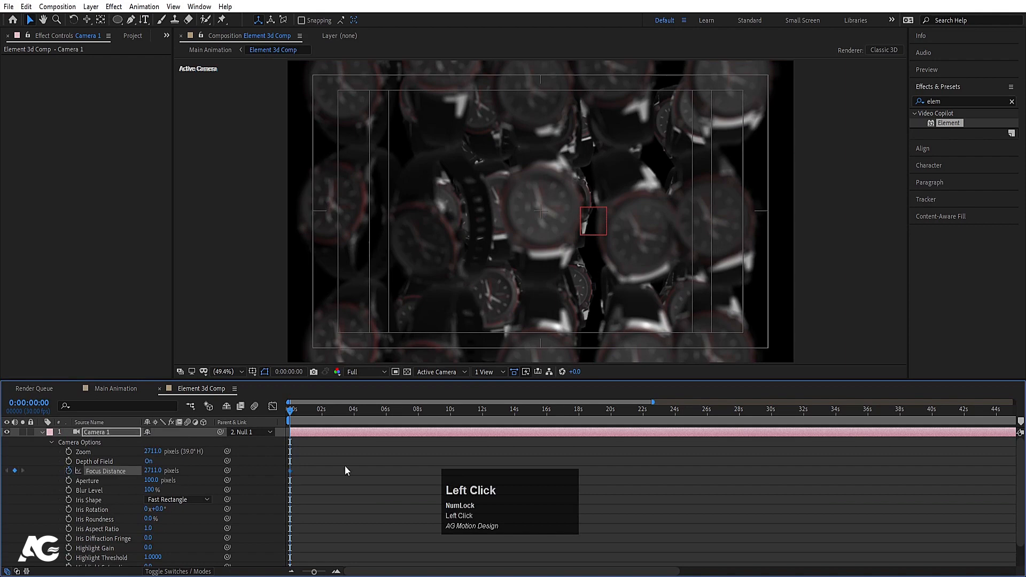
{"action": "key", "text": "u"}
{"action": "key", "text": "u"}
{"action": "key", "text": "equal"}
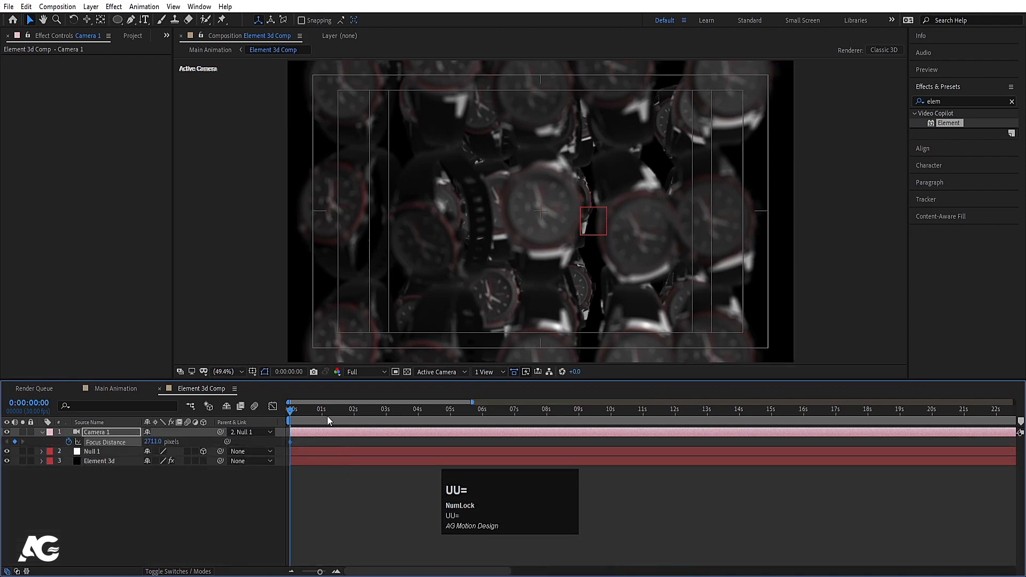
Step: At 2 seconds, pull Focus Distance much closer while checking the focus plane in Top view
{"action": "left_click", "coordinate": [354, 409]}
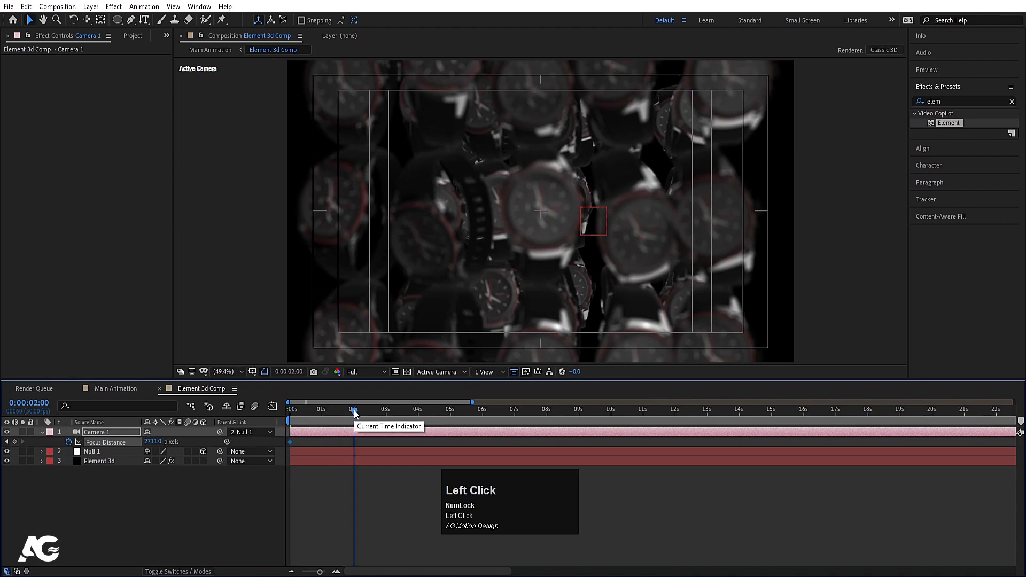
{"action": "left_click_drag", "start_coordinate": [153, 441], "coordinate": [281, 430]}
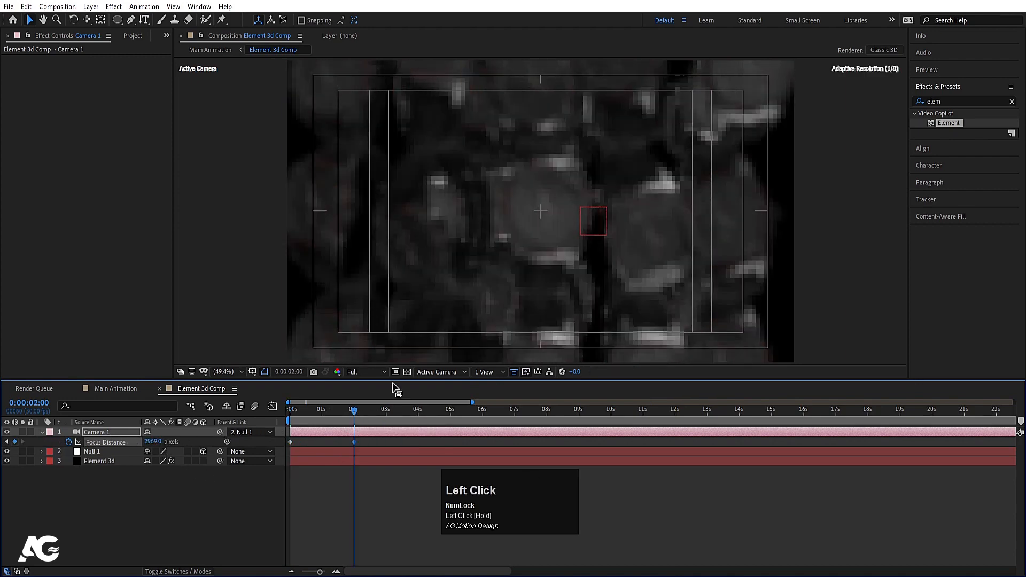
{"action": "left_click", "coordinate": [435, 372]}
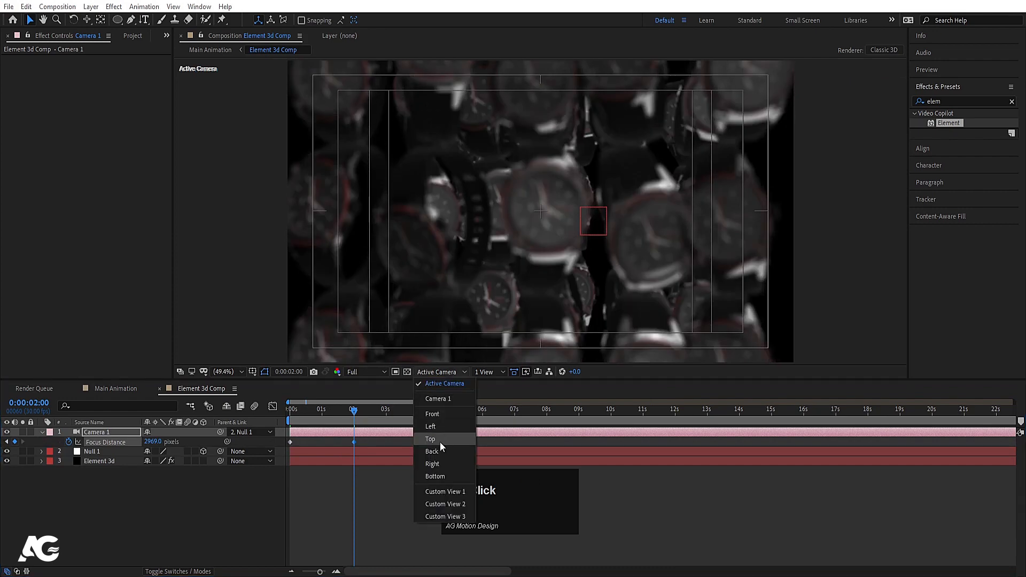
{"action": "left_click", "coordinate": [439, 441]}
{"action": "scroll", "coordinate": [517, 291], "scroll_direction": "down", "scroll_amount": 4}
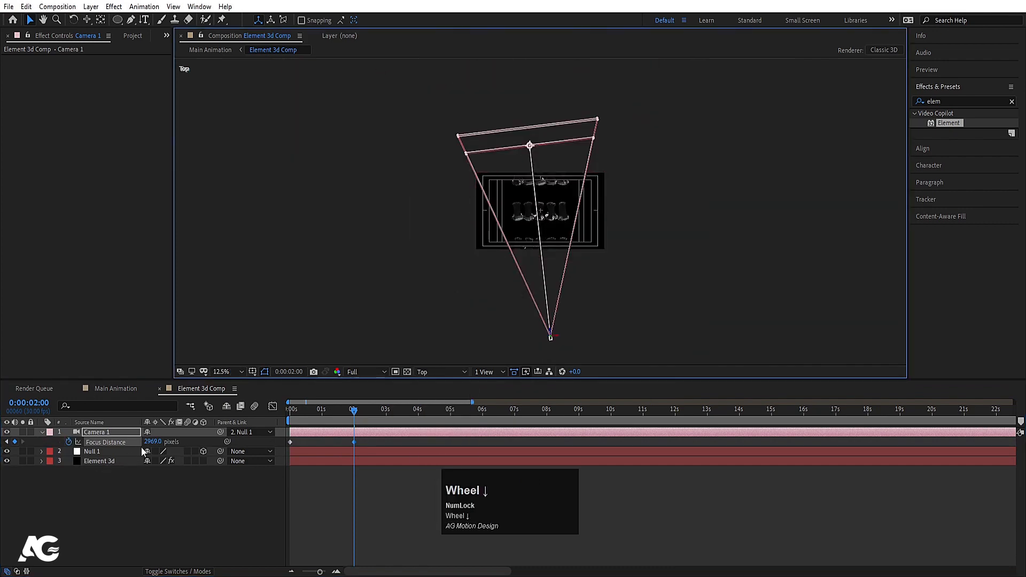
{"action": "left_click_drag", "start_coordinate": [151, 441], "coordinate": [5, 442]}
{"action": "left_click_drag", "start_coordinate": [164, 446], "coordinate": [20, 455]}
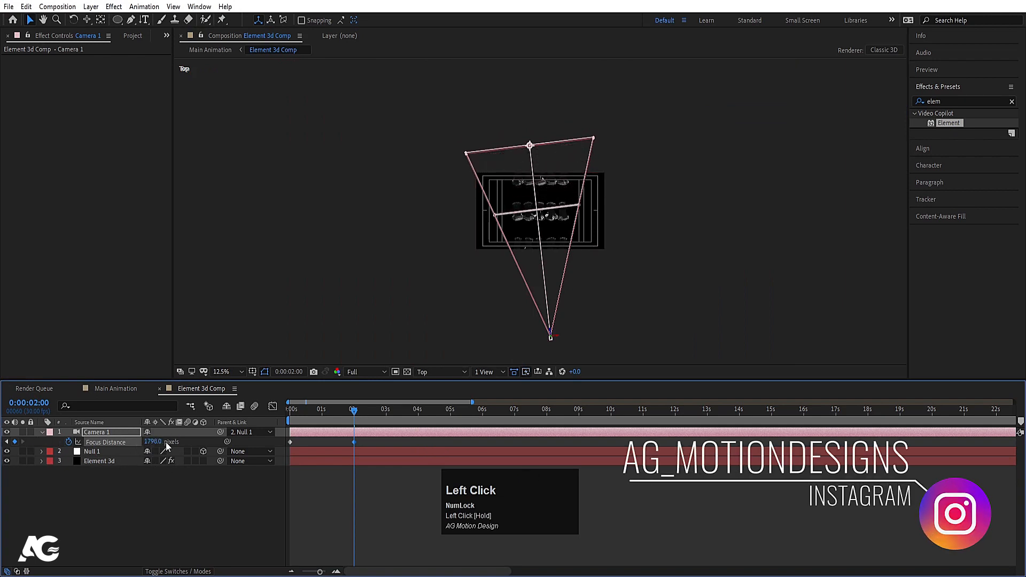
{"action": "left_click_drag", "start_coordinate": [156, 443], "coordinate": [3, 443]}
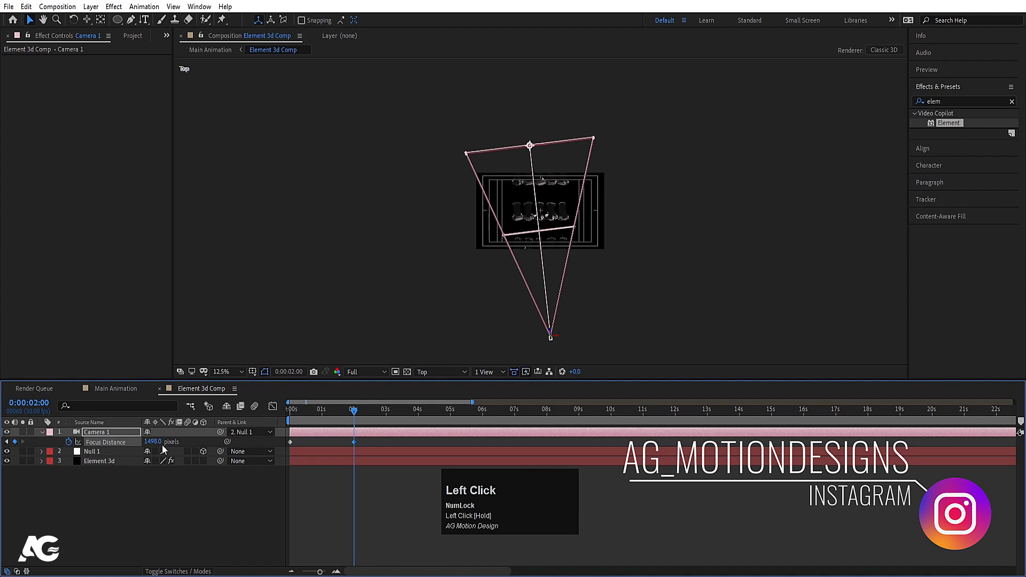
{"action": "left_click_drag", "start_coordinate": [164, 446], "coordinate": [4, 442]}
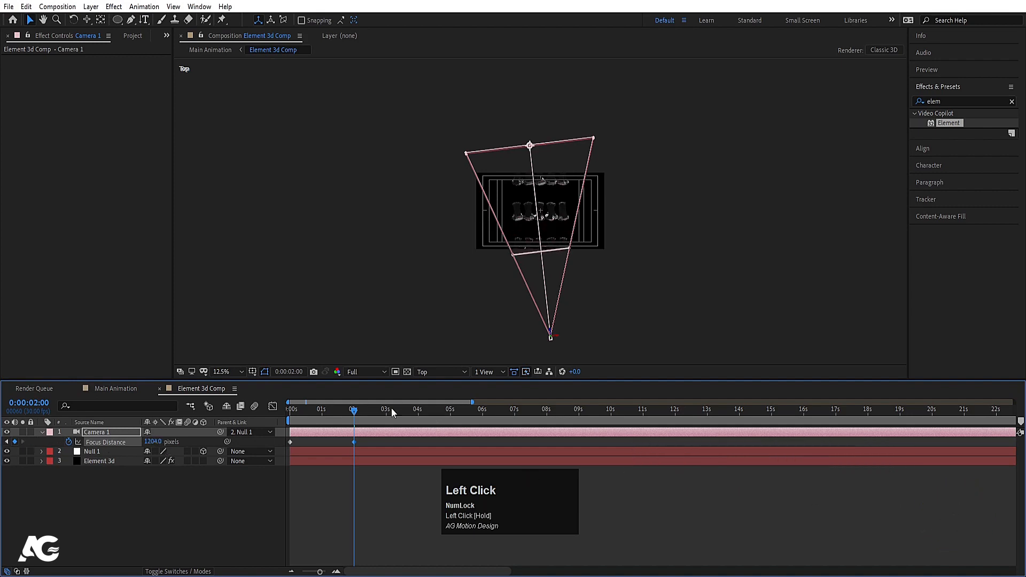
Step: Back in Active Camera view, fine-tune Focus Distance to 1135 and easy-ease the keyframes
{"action": "left_click", "coordinate": [440, 375]}
{"action": "left_click", "coordinate": [442, 385]}
{"action": "scroll", "coordinate": [533, 200], "scroll_direction": "down", "scroll_amount": 4}
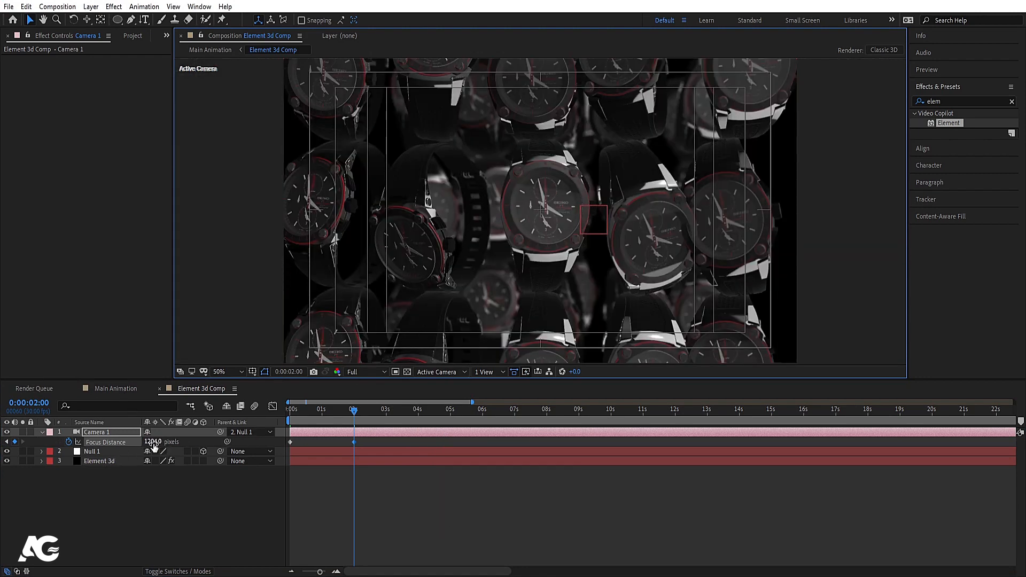
{"action": "left_click_drag", "start_coordinate": [153, 444], "coordinate": [188, 438]}
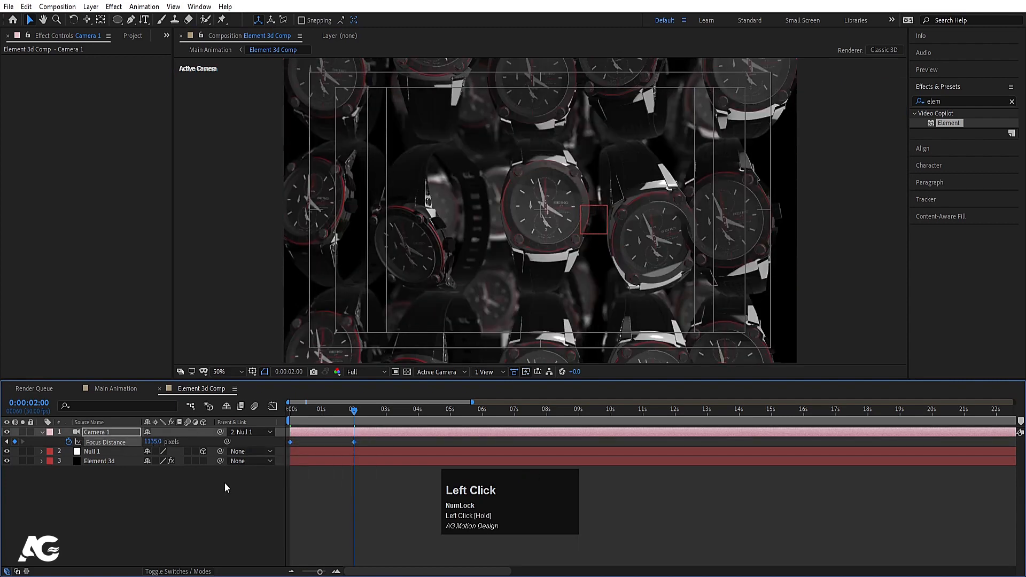
{"action": "key", "text": "F9"}
Step: Preview the focus rack at Quarter resolution from the start, then select the Element 3d layer
{"action": "key", "text": "space"}
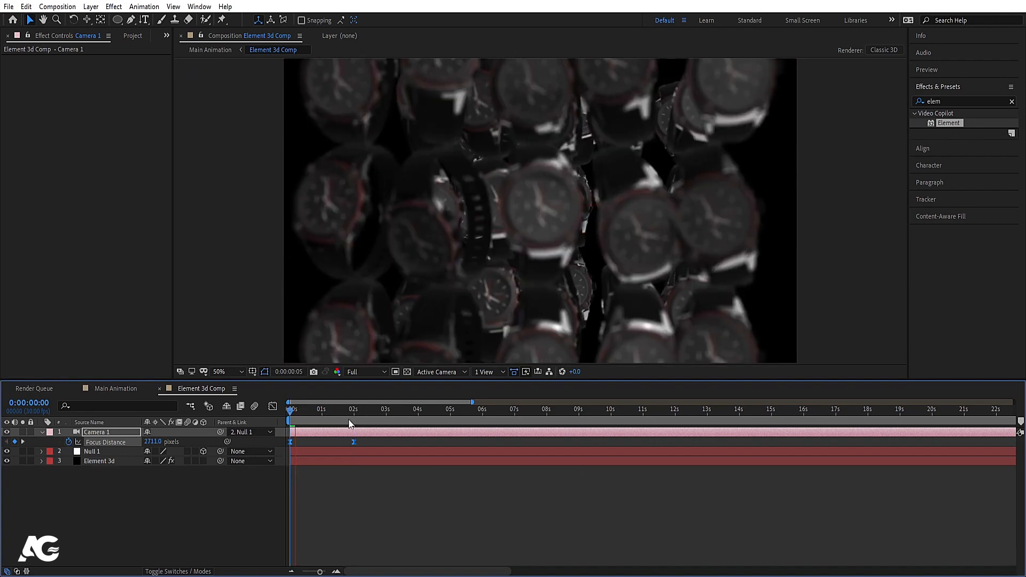
{"action": "left_click", "coordinate": [366, 372]}
{"action": "left_click", "coordinate": [368, 436]}
{"action": "key", "text": "space"}
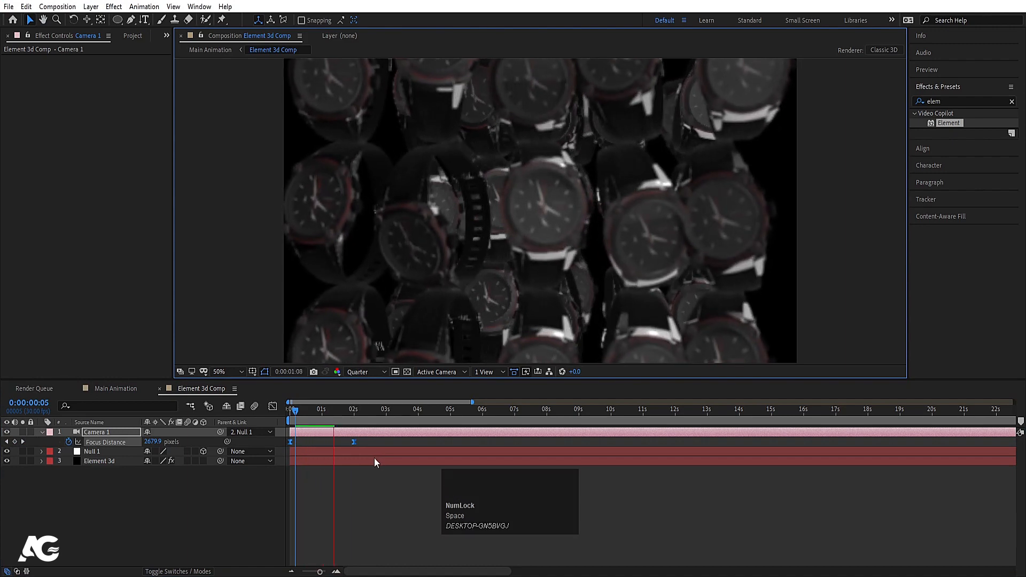
{"action": "key", "text": "space"}
{"action": "left_click_drag", "start_coordinate": [348, 411], "coordinate": [212, 438]}
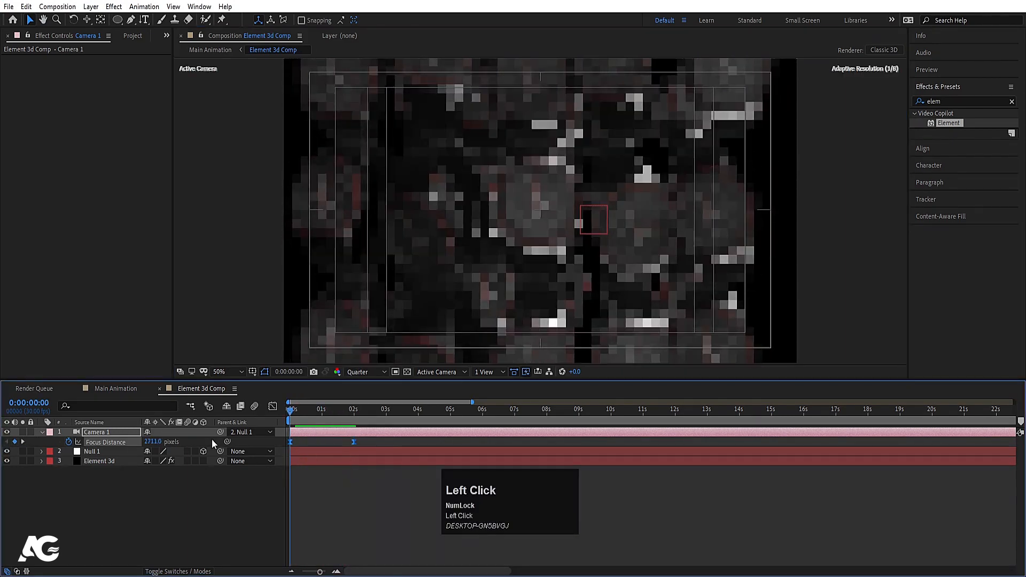
{"action": "left_click", "coordinate": [103, 489]}
{"action": "left_click", "coordinate": [93, 462]}
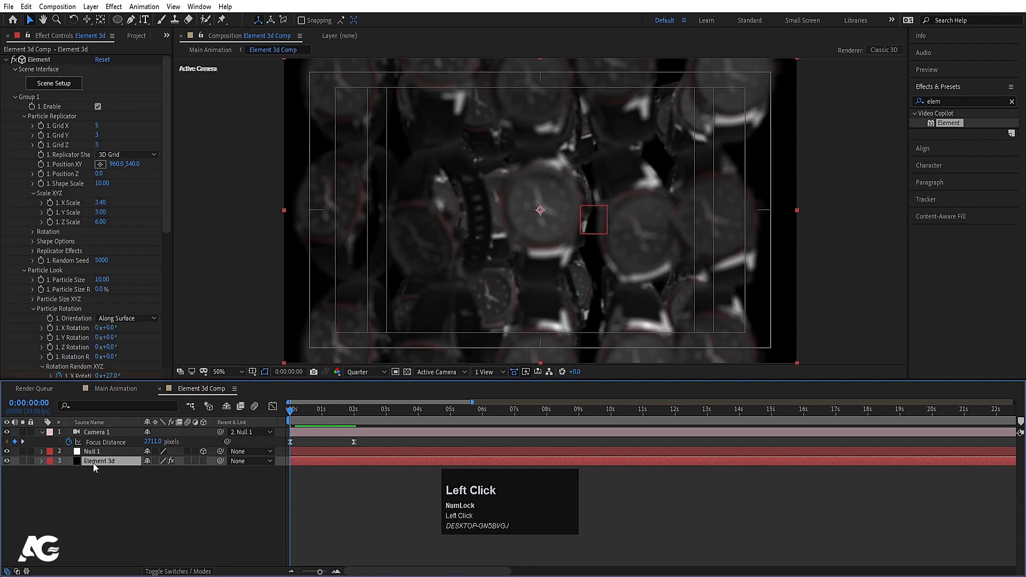
Step: Open Element's Render Settings > Physical Environment group
{"action": "left_click", "coordinate": [15, 97]}
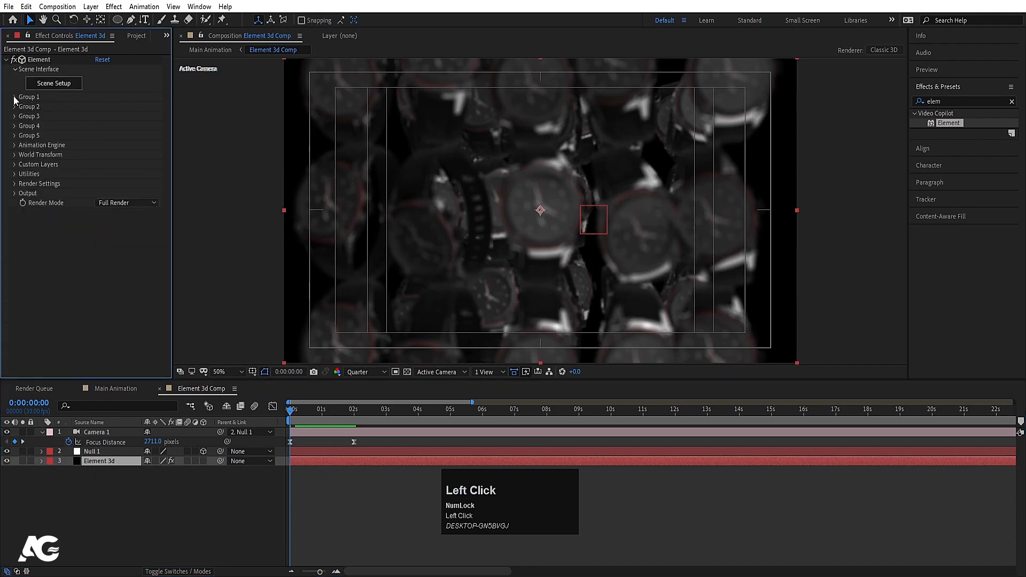
{"action": "left_click", "coordinate": [14, 145]}
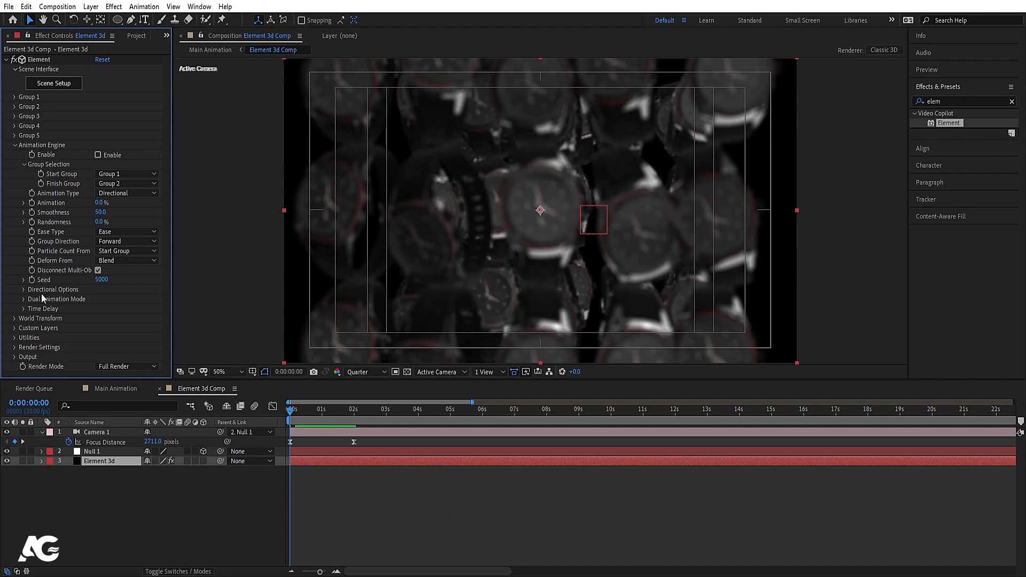
{"action": "scroll", "coordinate": [38, 310], "scroll_direction": "down", "scroll_amount": 1}
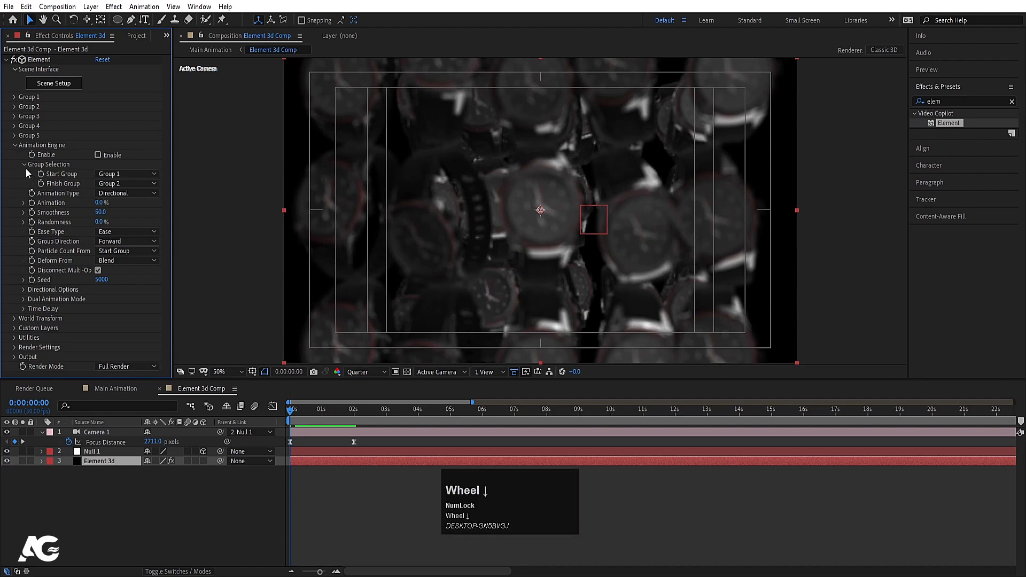
{"action": "left_click", "coordinate": [14, 145]}
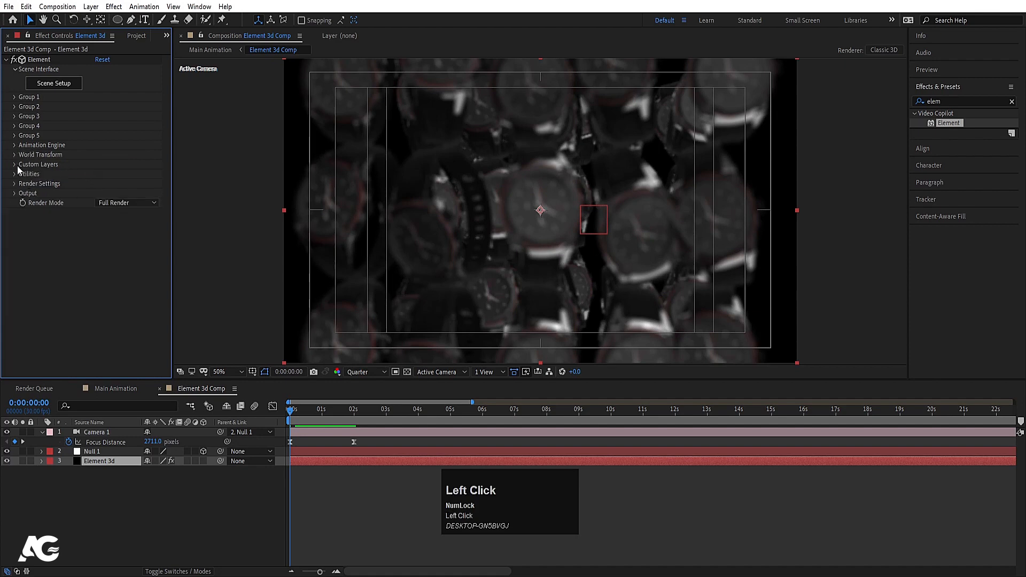
{"action": "left_click", "coordinate": [15, 183]}
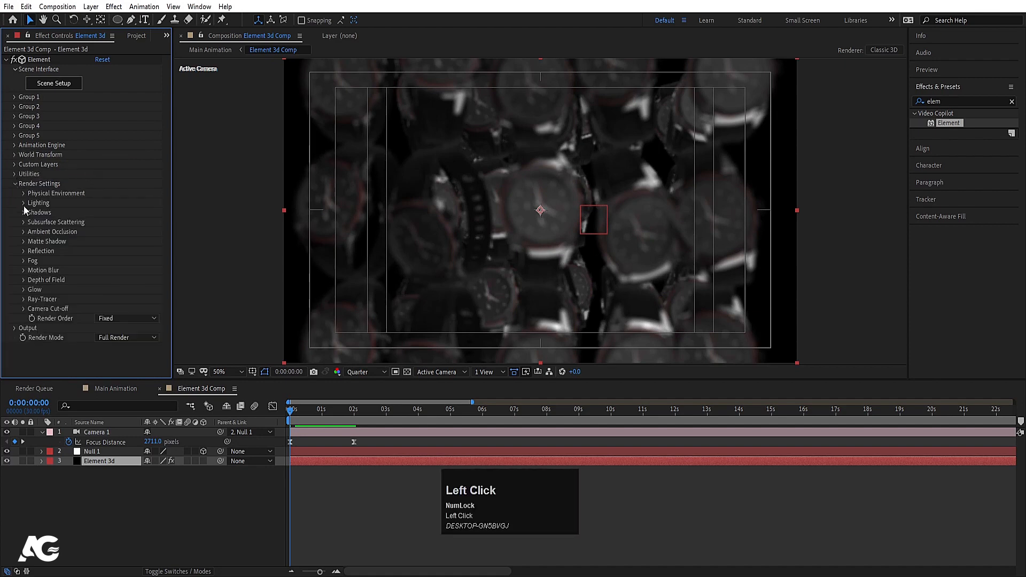
{"action": "left_click", "coordinate": [24, 193]}
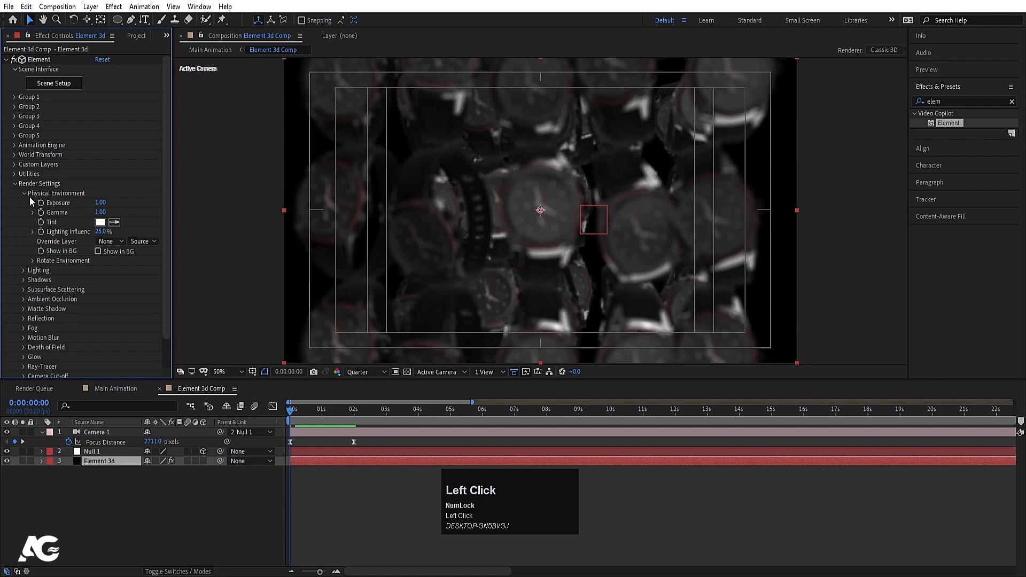
Step: Set Exposure to 1.50 and Gamma to 0.80
{"action": "left_click_drag", "start_coordinate": [98, 206], "coordinate": [102, 205]}
{"action": "left_click", "coordinate": [102, 203]}
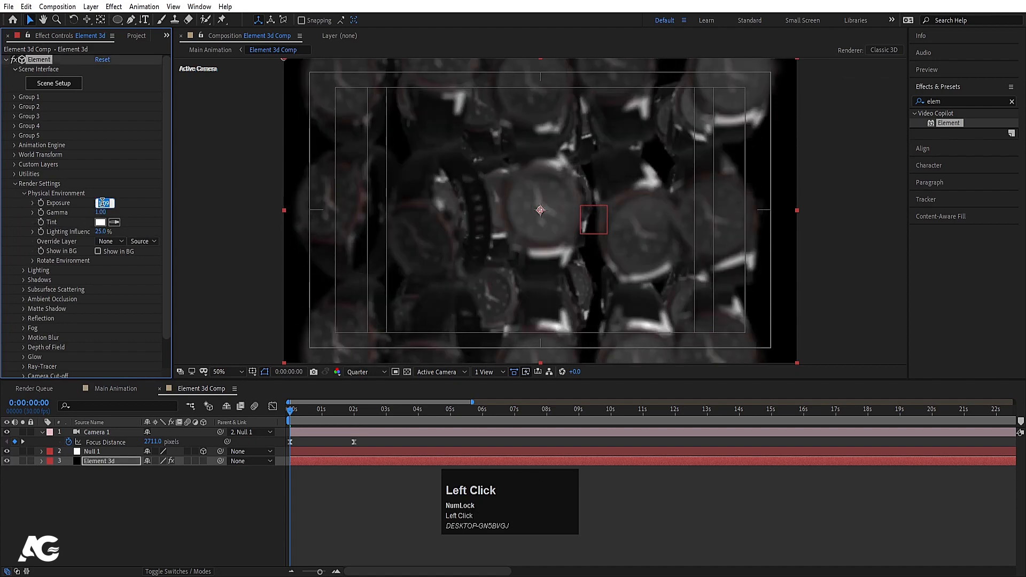
{"action": "type", "text": "1.5"}
{"action": "key", "text": "Return"}
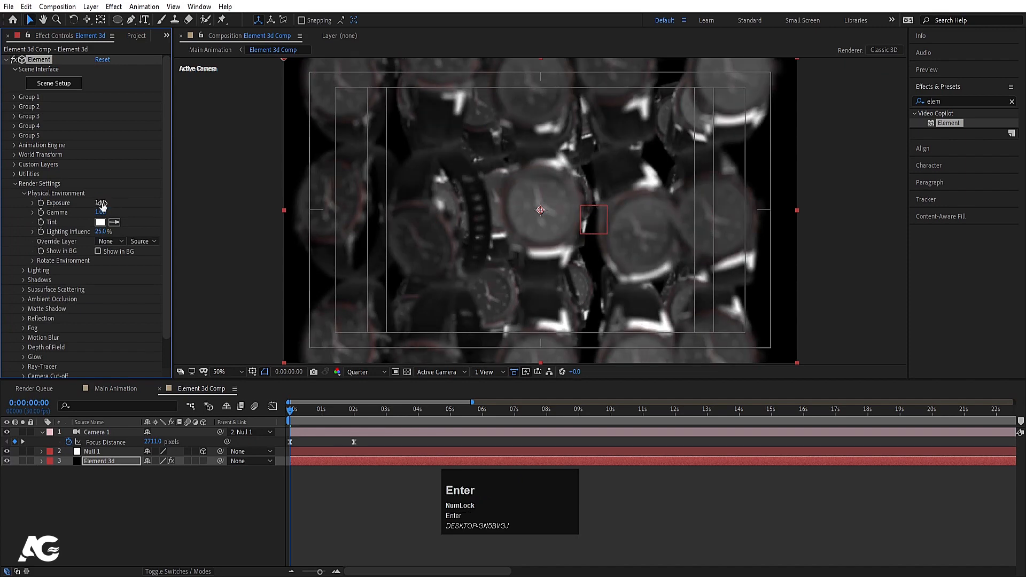
{"action": "left_click", "coordinate": [101, 213]}
{"action": "type", "text": "12"}
{"action": "key", "text": "Return"}
{"action": "left_click", "coordinate": [101, 214]}
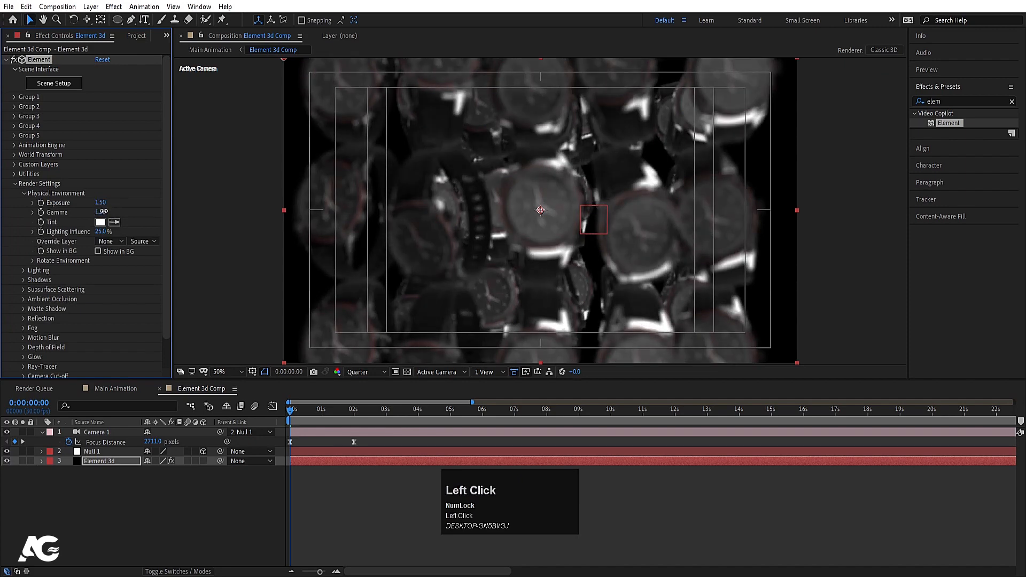
{"action": "type", "text": ".8"}
{"action": "key", "text": "Return"}
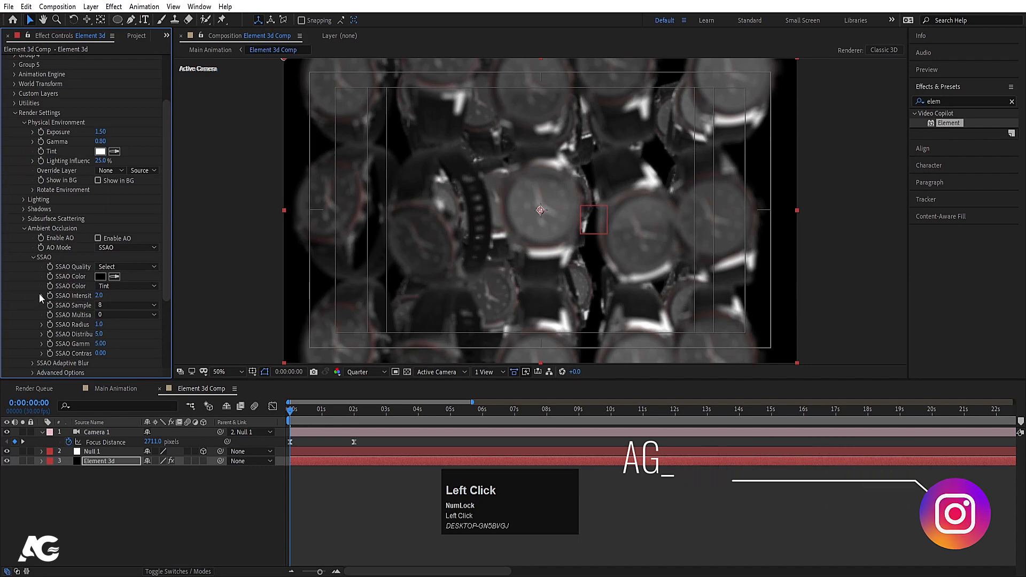
Step: Enable ambient occlusion with an SSAO Intensity of 15
{"action": "left_click", "coordinate": [98, 239]}
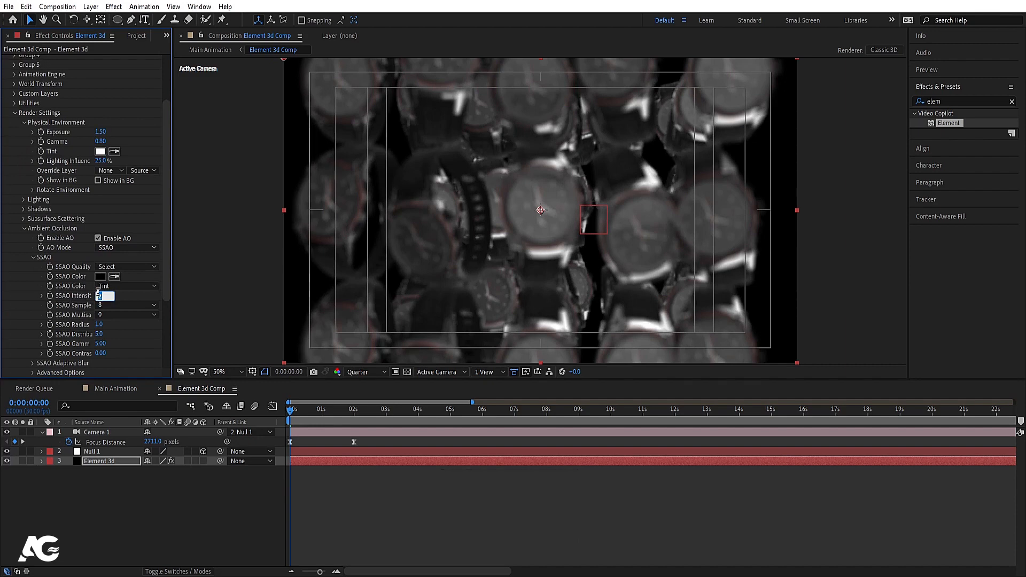
{"action": "type", "text": "15"}
{"action": "key", "text": "Return"}
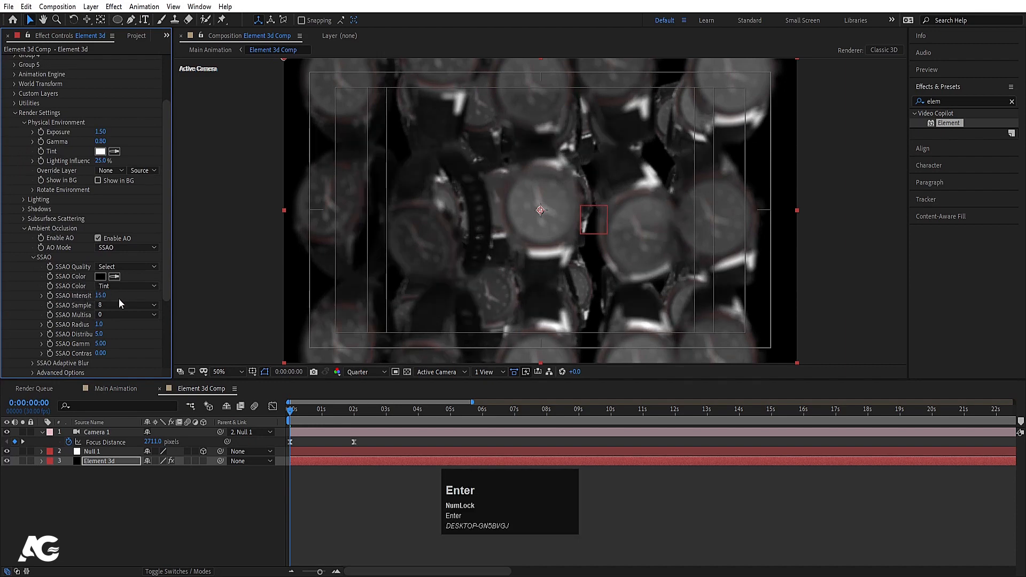
Step: Inspect the watches at the 2-second keyframe at Full resolution and zoom the timeline out
{"action": "left_click", "coordinate": [361, 515]}
{"action": "key", "text": "k"}
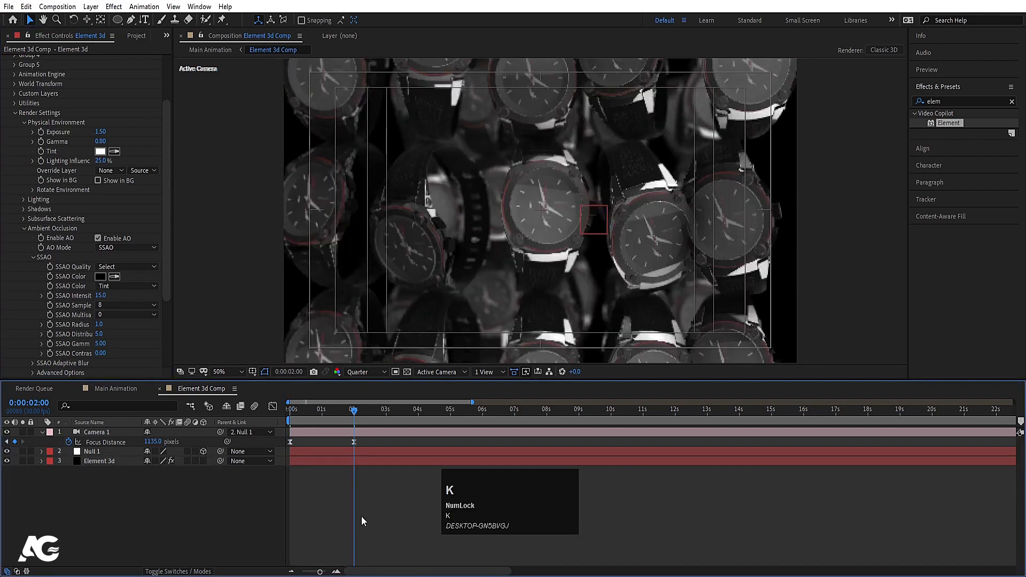
{"action": "left_click", "coordinate": [365, 374]}
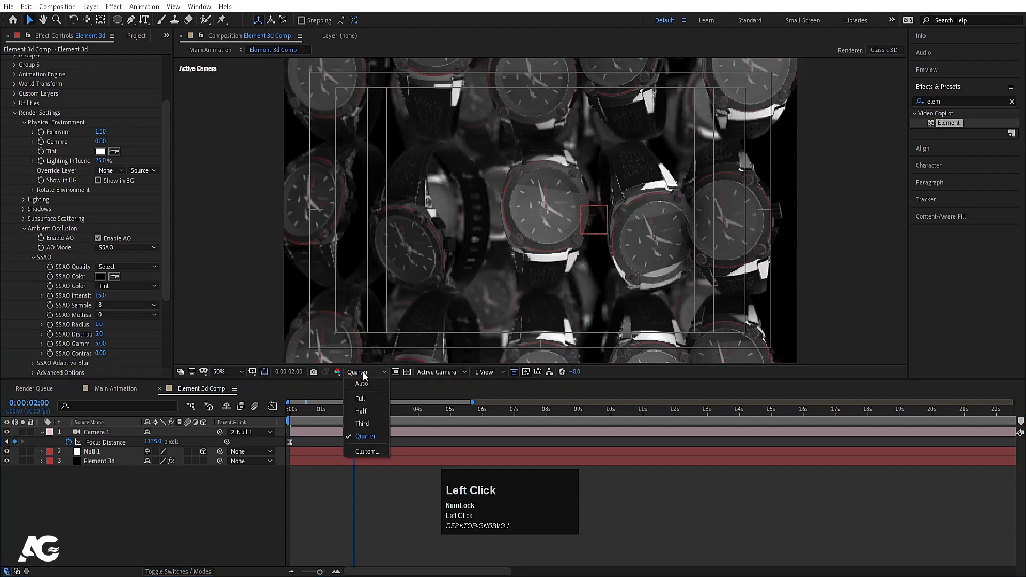
{"action": "left_click", "coordinate": [361, 398]}
{"action": "key", "text": "grave"}
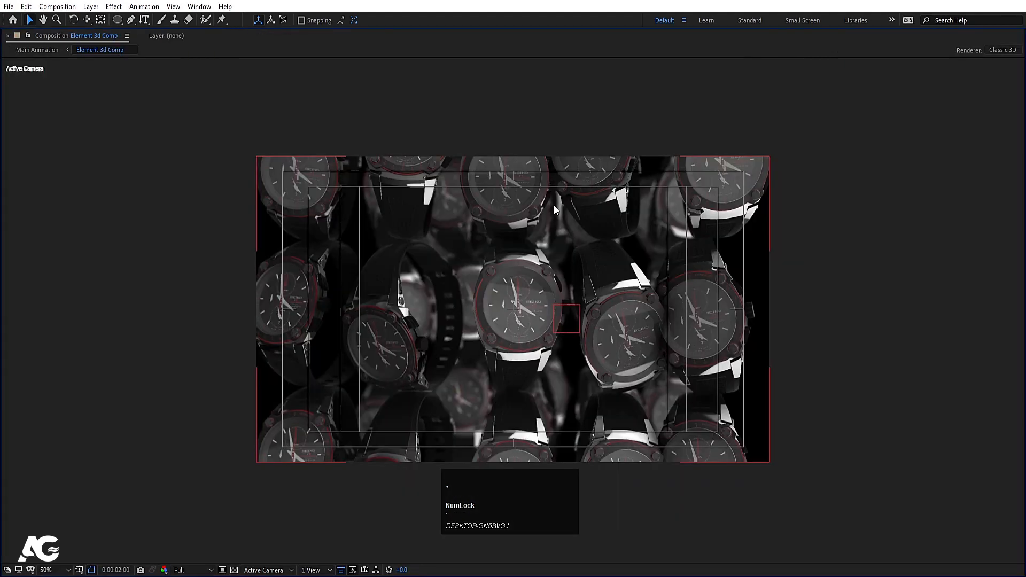
{"action": "key", "text": "grave"}
{"action": "left_click", "coordinate": [160, 485]}
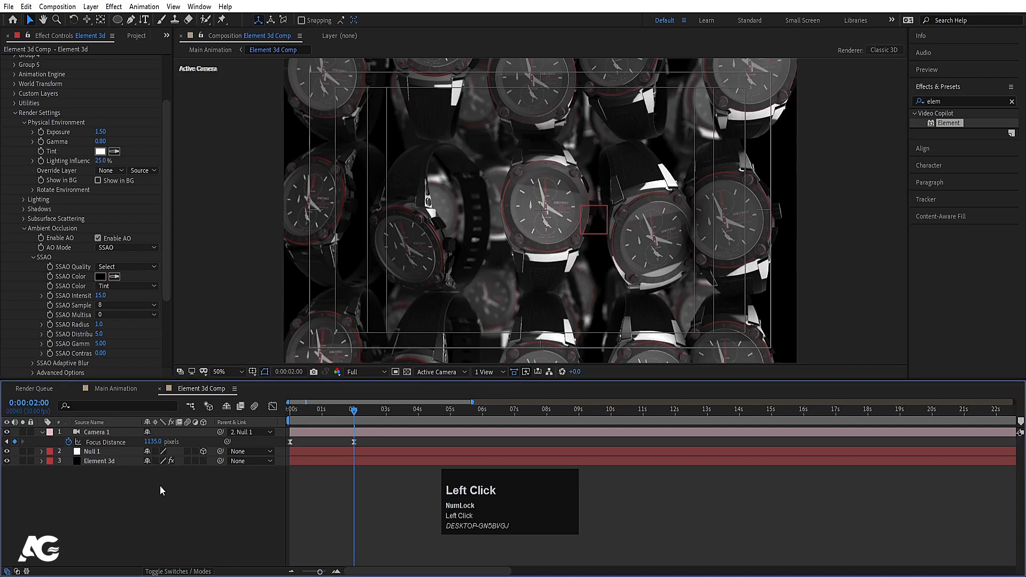
{"action": "key", "text": "minus"}
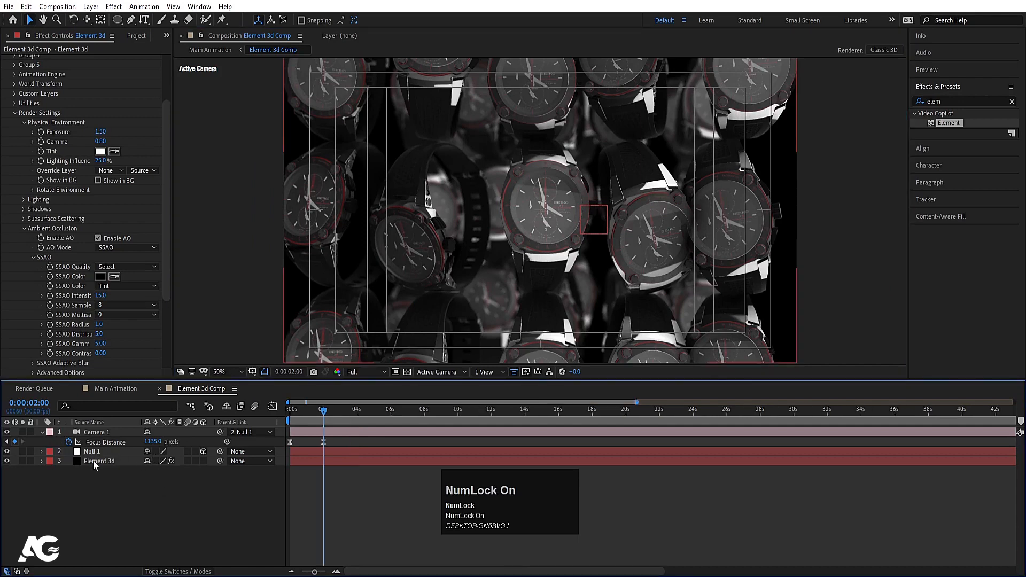
Step: Add 0-second keyframes for Rotate Environment X, Y and Z
{"action": "left_click", "coordinate": [22, 226]}
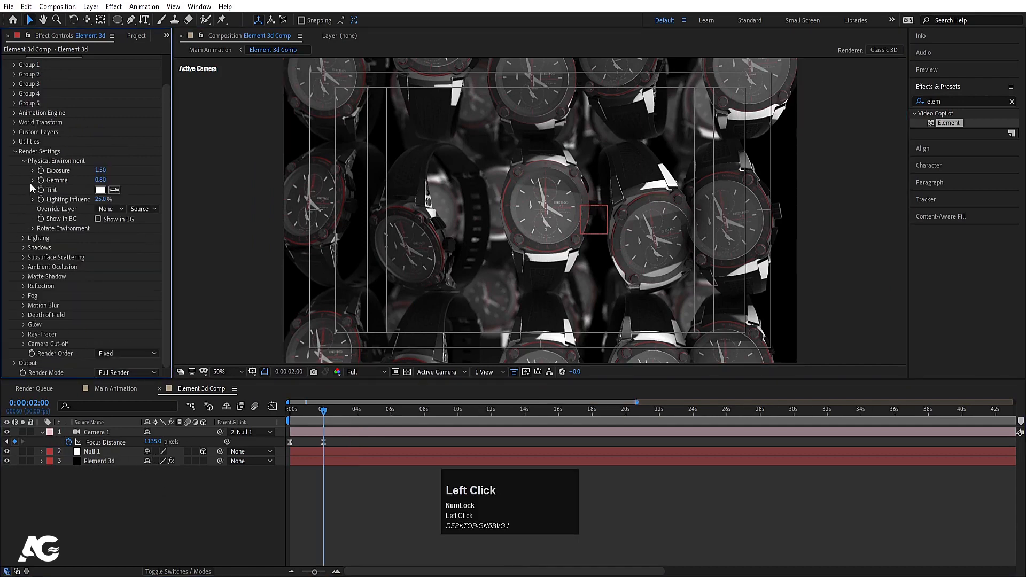
{"action": "left_click", "coordinate": [34, 228]}
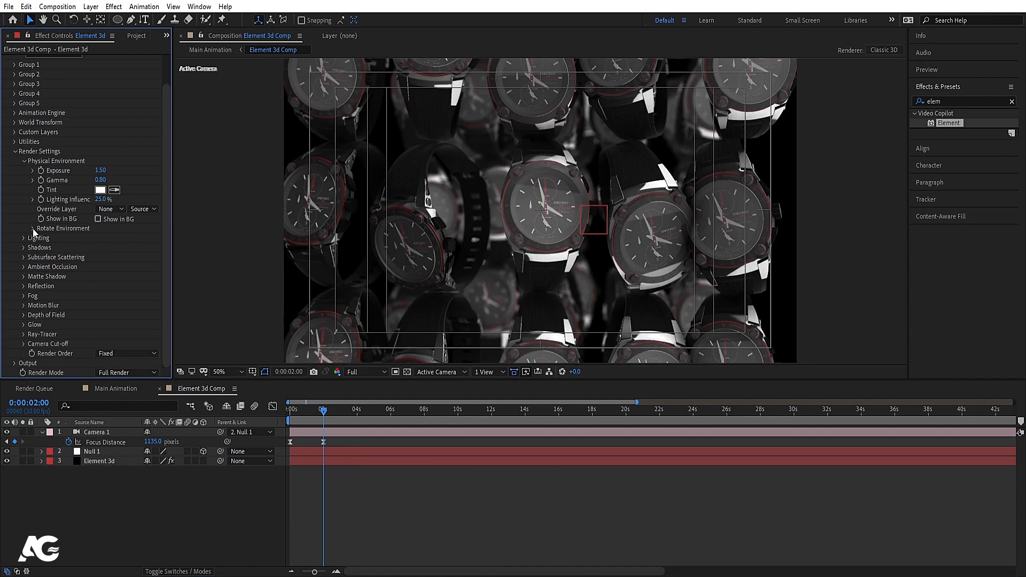
{"action": "left_click_drag", "start_coordinate": [306, 412], "coordinate": [217, 390]}
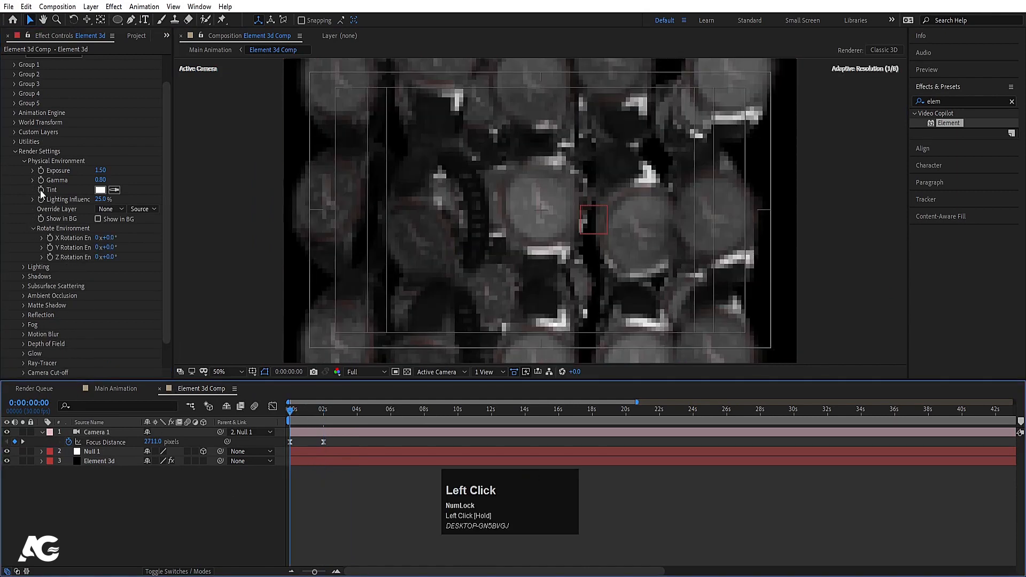
{"action": "left_click", "coordinate": [50, 239]}
{"action": "left_click", "coordinate": [52, 248]}
{"action": "left_click", "coordinate": [50, 257]}
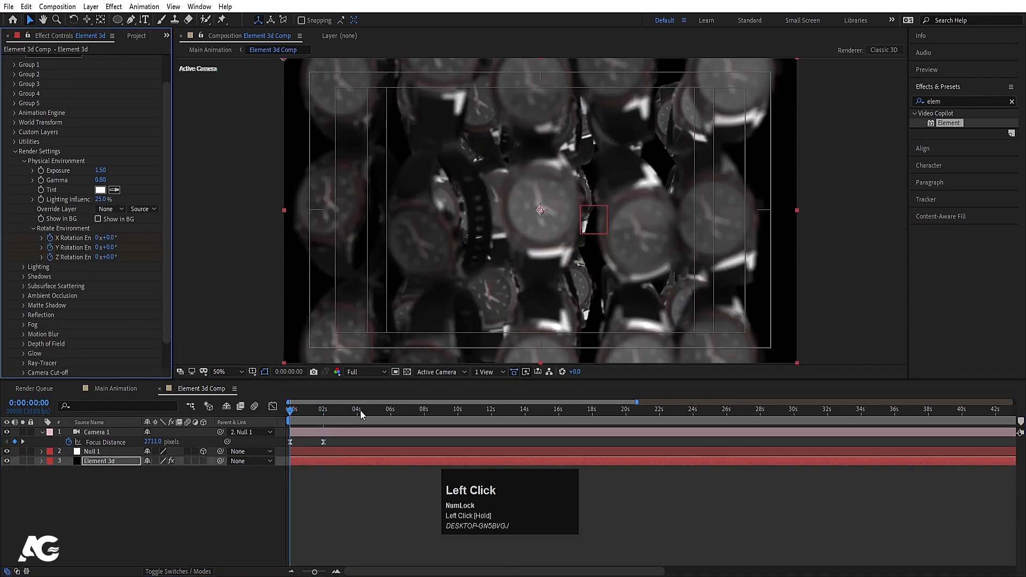
Step: At about 8 seconds, set X, Y and Z environment rotation each to 1 revolution
{"action": "left_click", "coordinate": [430, 413]}
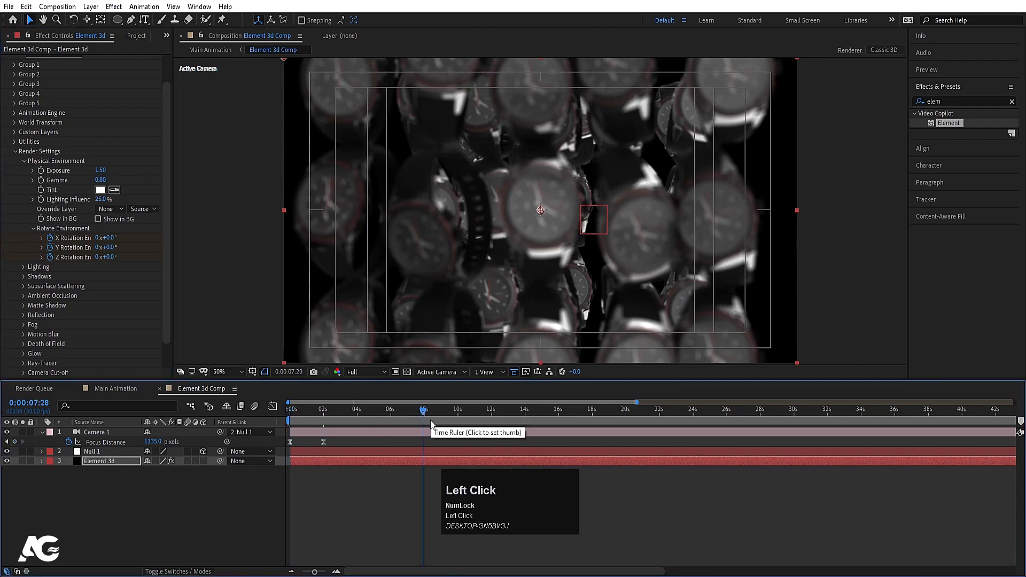
{"action": "left_click", "coordinate": [137, 464]}
{"action": "key", "text": "u"}
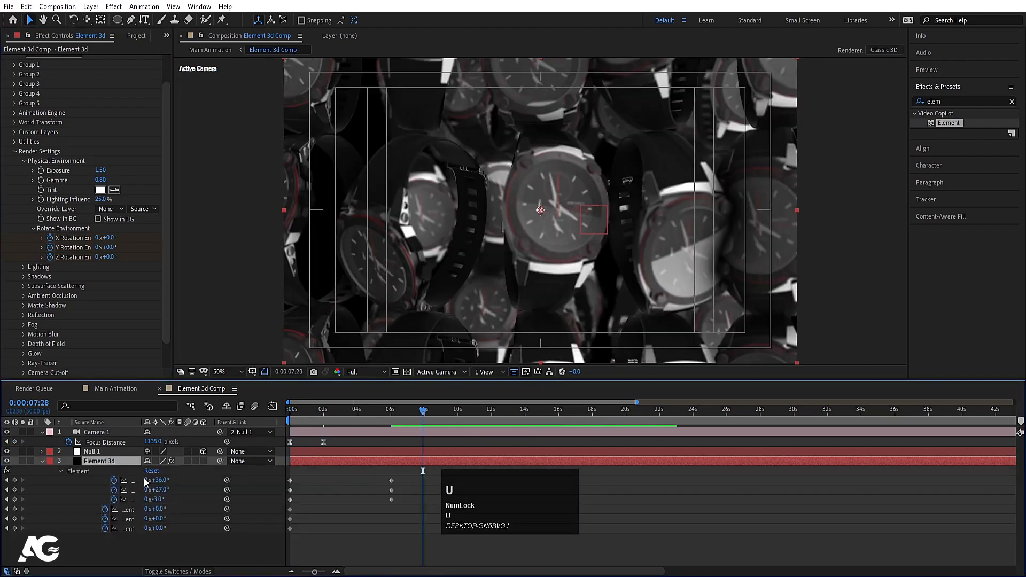
{"action": "left_click", "coordinate": [148, 509]}
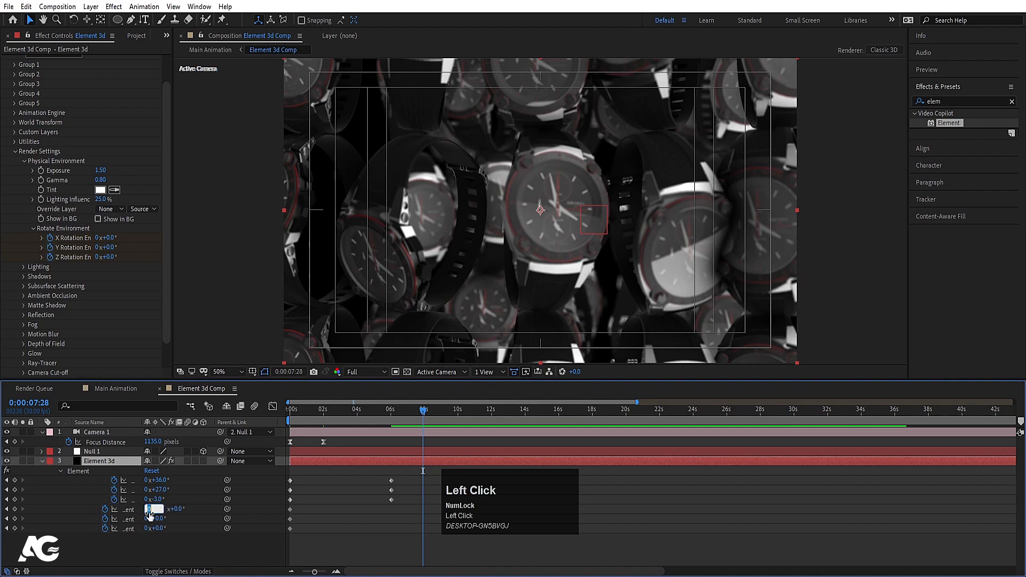
{"action": "type", "text": "1"}
{"action": "left_click", "coordinate": [146, 519]}
{"action": "type", "text": "1"}
{"action": "left_click", "coordinate": [147, 529]}
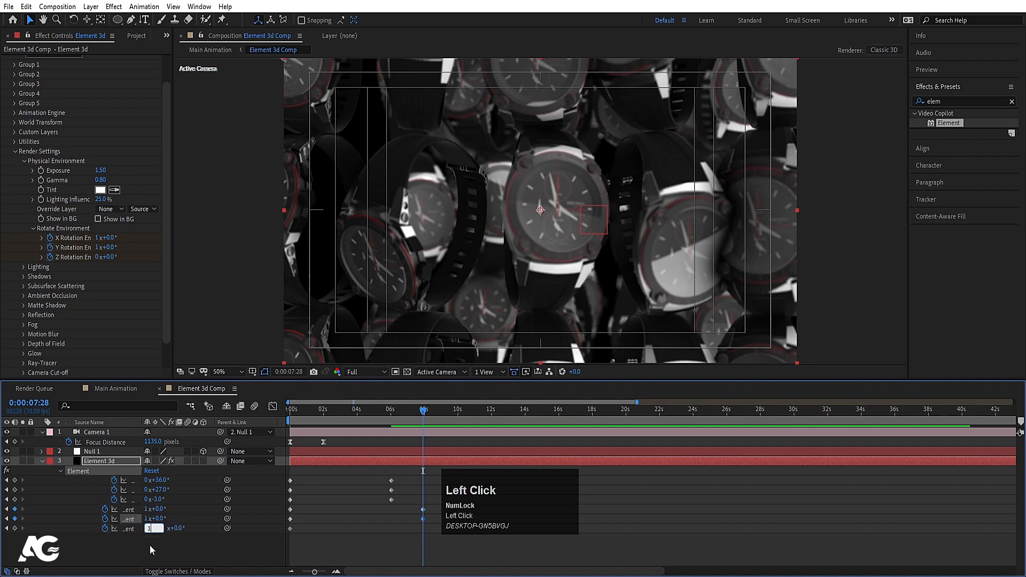
{"action": "type", "text": "1"}
{"action": "left_click", "coordinate": [149, 547]}
Step: Preview the rotating watch sphere several times at Quarter resolution
{"action": "left_click_drag", "start_coordinate": [315, 414], "coordinate": [288, 413]}
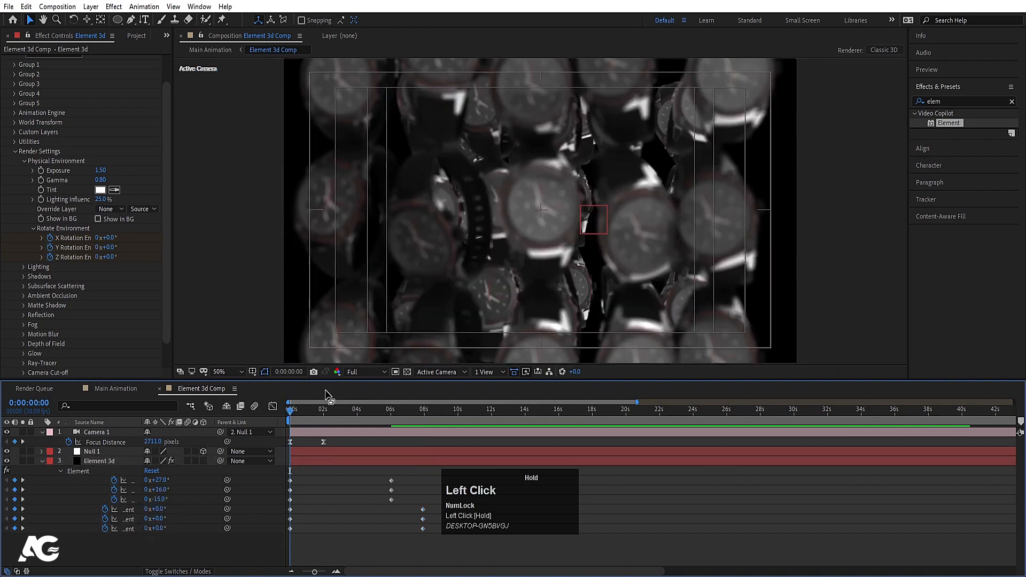
{"action": "left_click", "coordinate": [378, 370]}
{"action": "left_click", "coordinate": [360, 435]}
{"action": "key", "text": "space"}
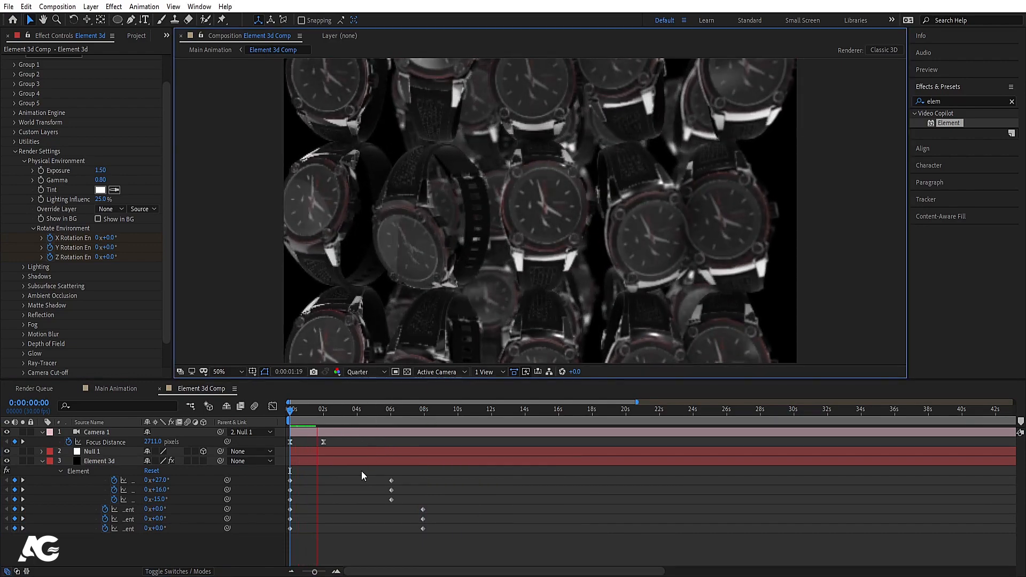
{"action": "key", "text": "space"}
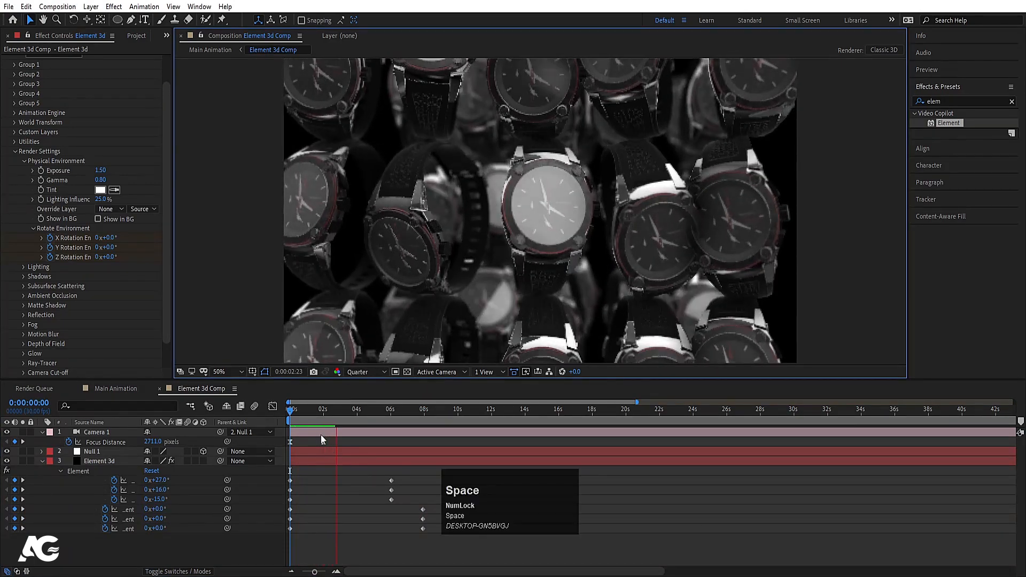
{"action": "left_click_drag", "start_coordinate": [312, 410], "coordinate": [289, 410]}
{"action": "key", "text": "space"}
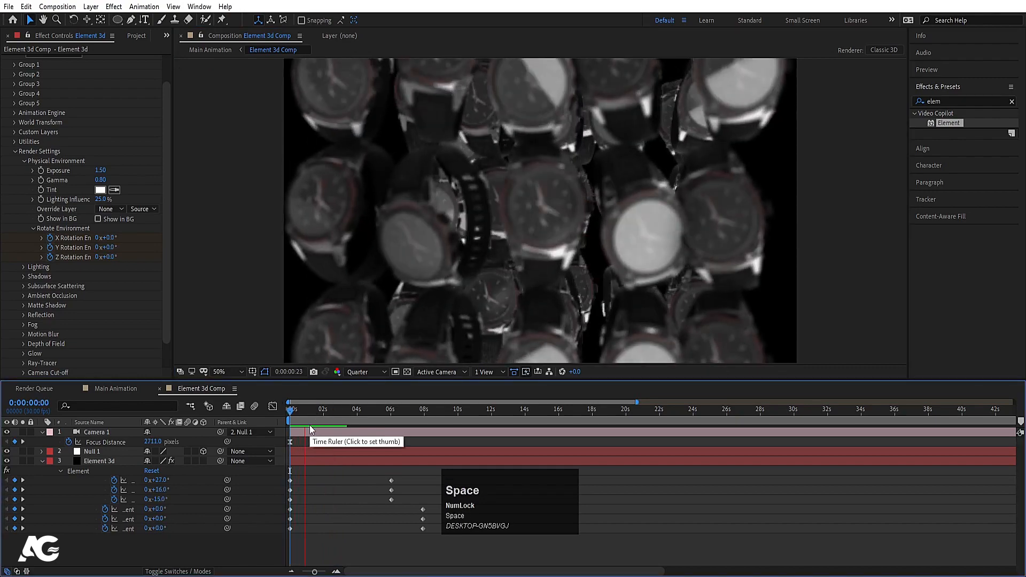
{"action": "key", "text": "space"}
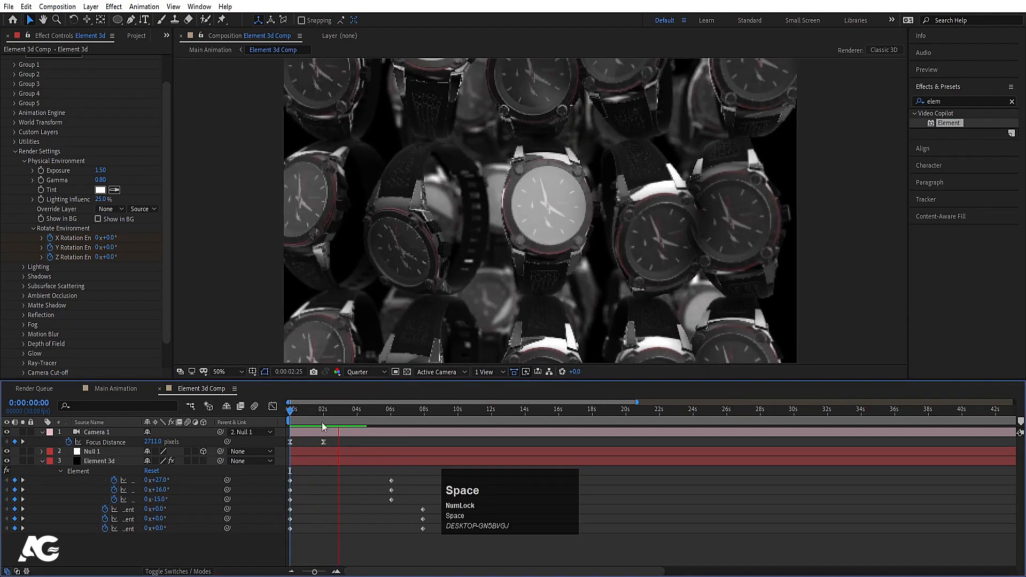
{"action": "left_click_drag", "start_coordinate": [335, 413], "coordinate": [270, 416]}
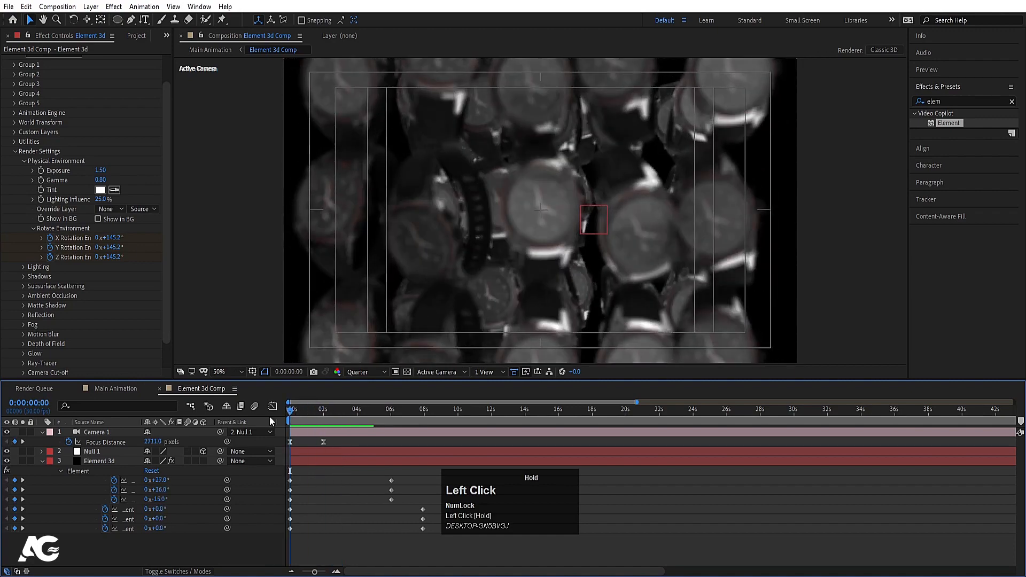
{"action": "key", "text": "space"}
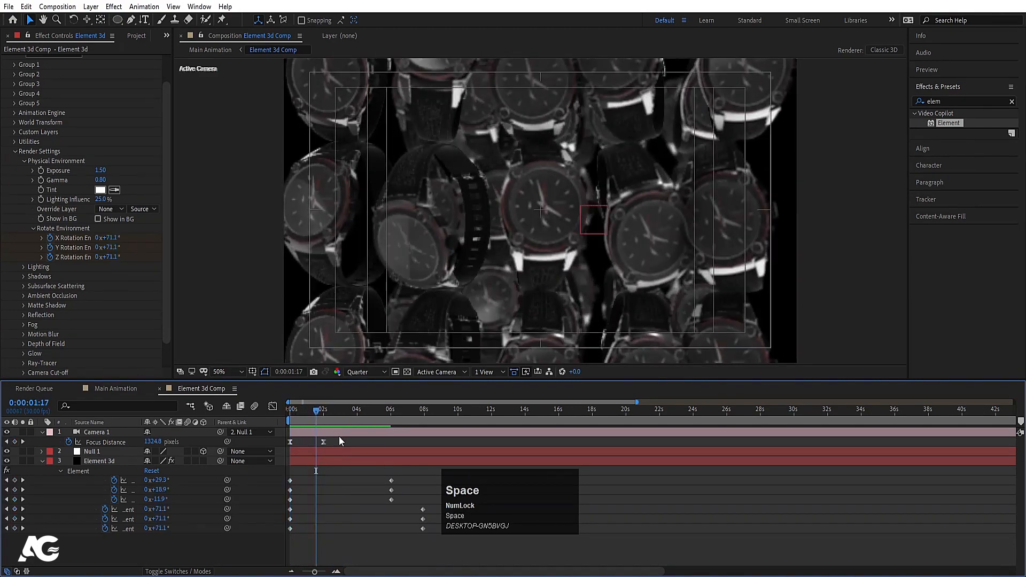
{"action": "left_click", "coordinate": [339, 436]}
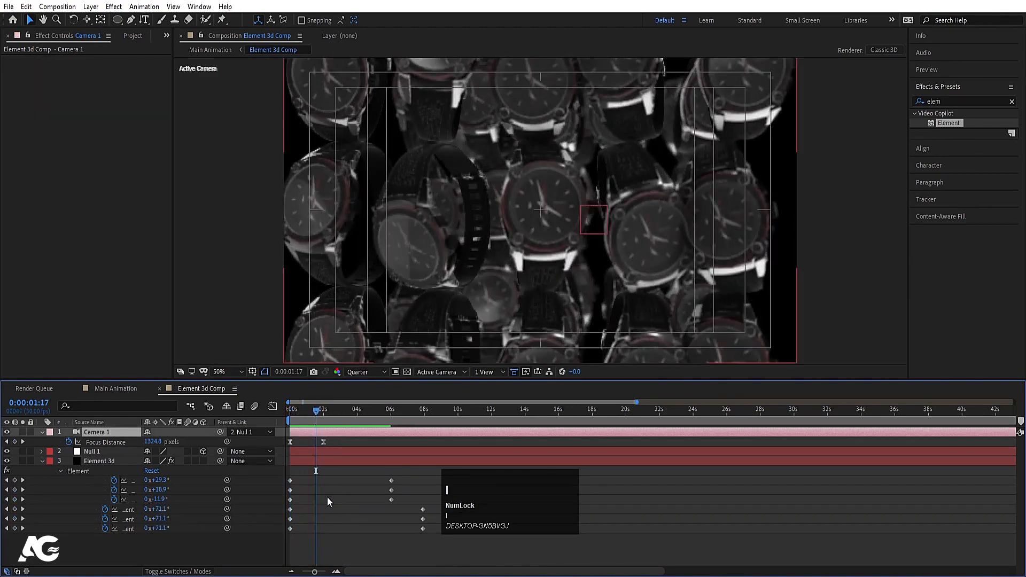
Step: Keyframe Camera 1 Zoom at 2711 at 2 seconds and 3330 at 3 seconds
{"action": "key", "text": "u"}
{"action": "key", "text": "u"}
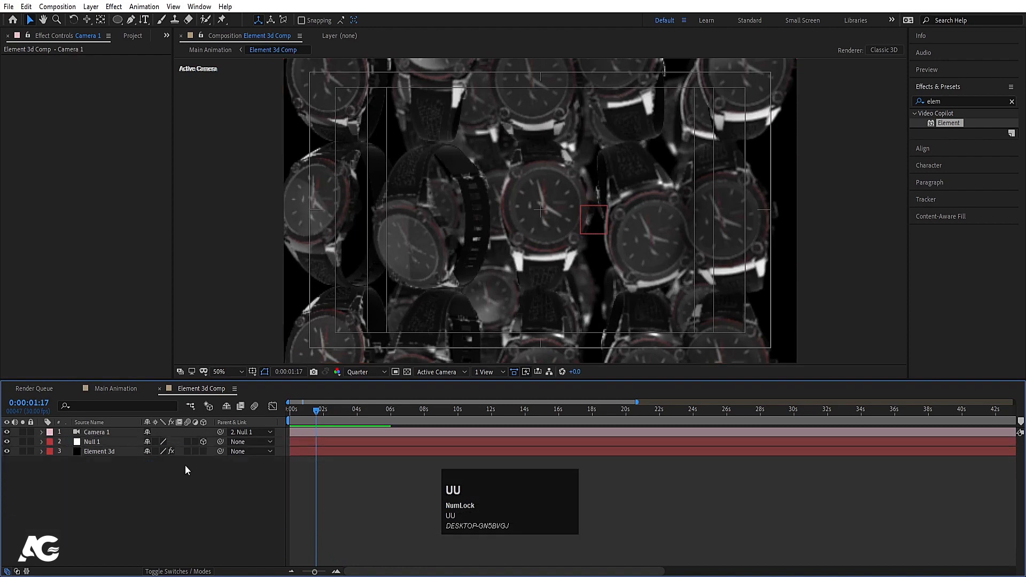
{"action": "left_click", "coordinate": [102, 433]}
{"action": "key", "text": "a"}
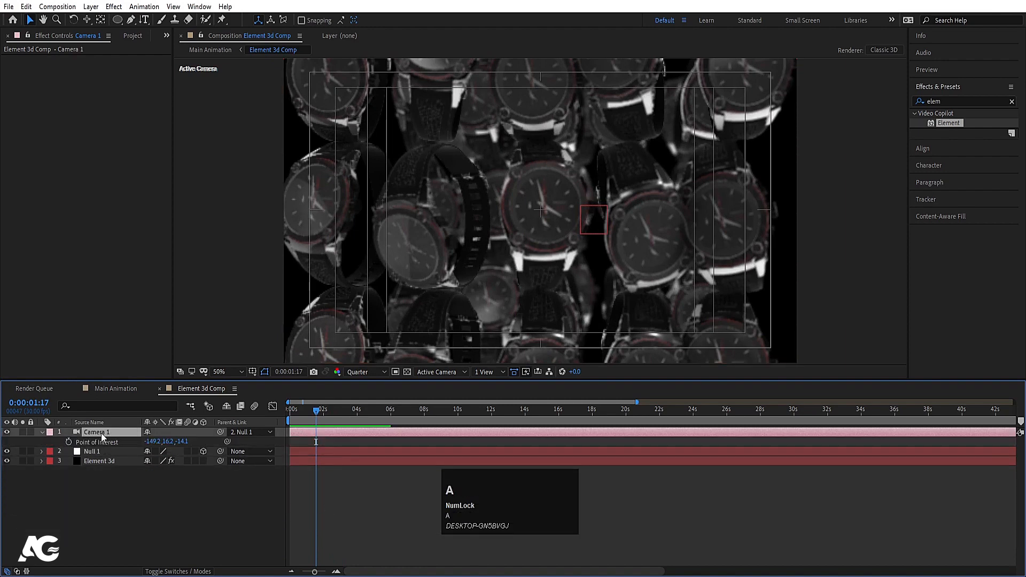
{"action": "key", "text": "a"}
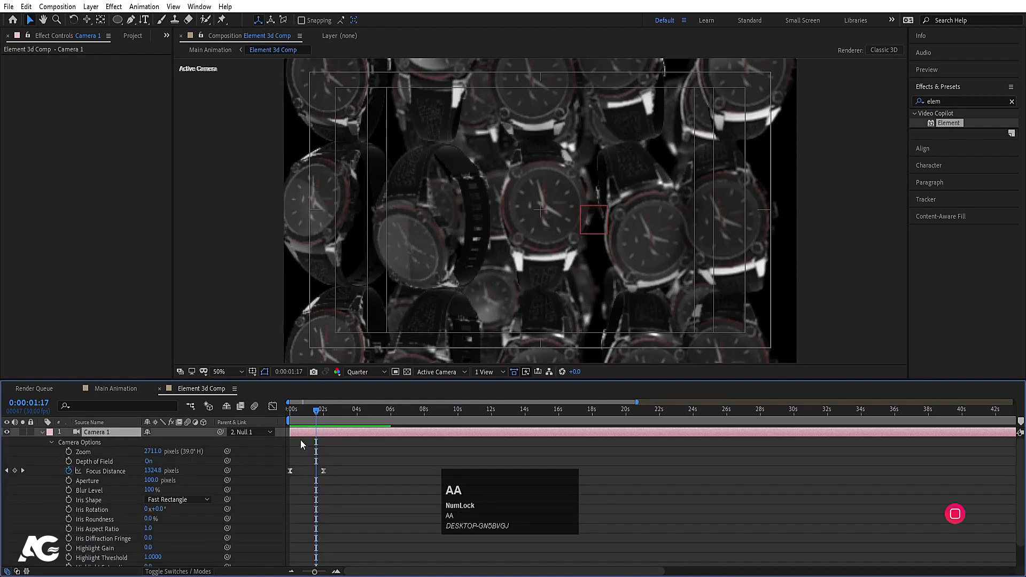
{"action": "key", "text": "k"}
{"action": "left_click", "coordinate": [67, 452]}
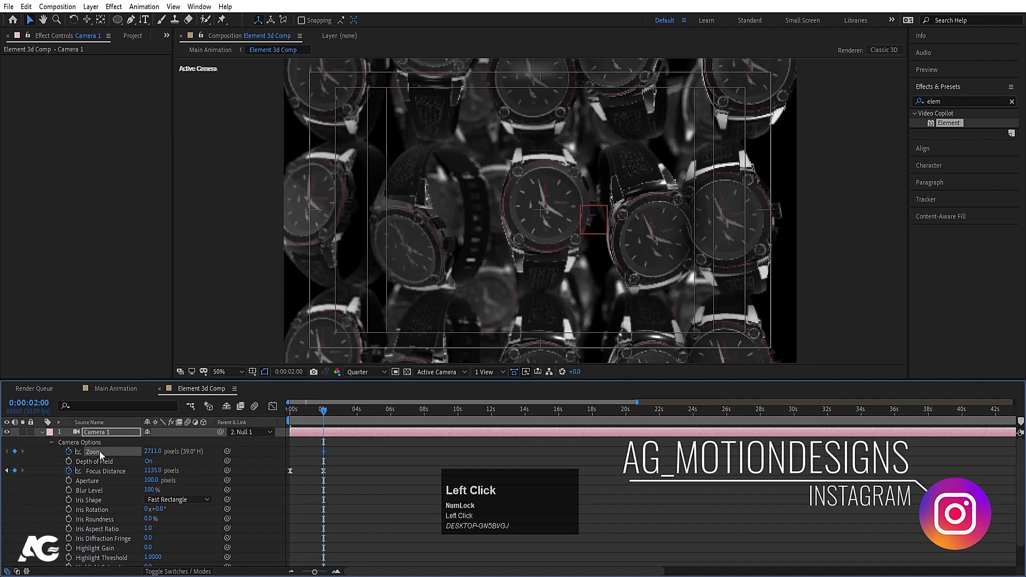
{"action": "key", "text": "equal"}
{"action": "key", "text": "equal"}
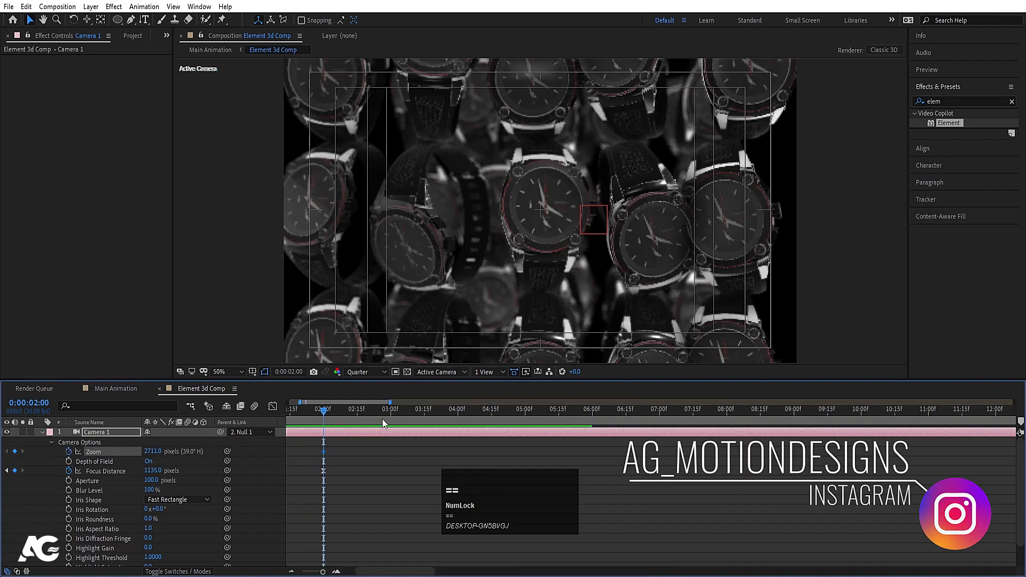
{"action": "left_click", "coordinate": [389, 407]}
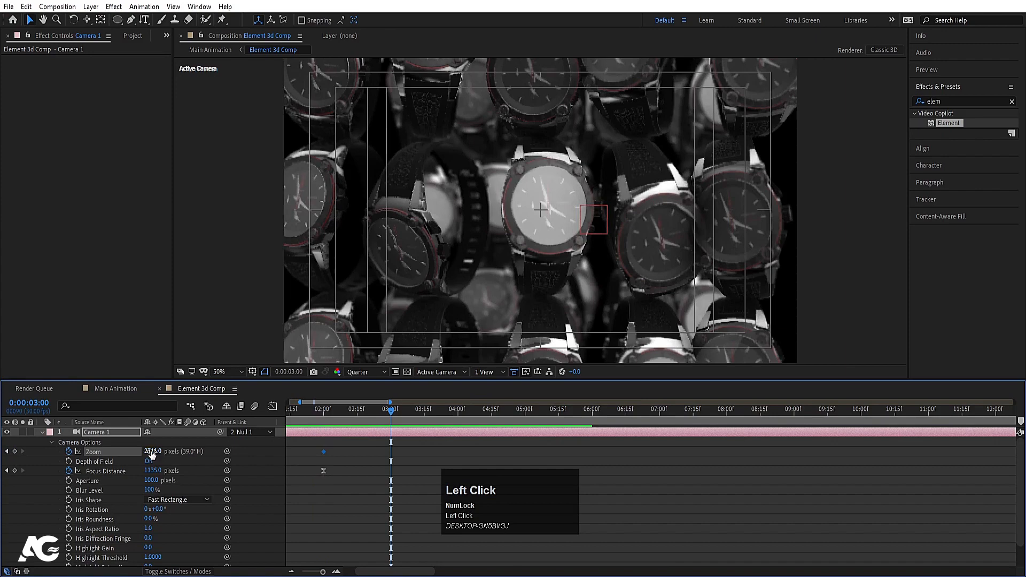
{"action": "left_click_drag", "start_coordinate": [152, 453], "coordinate": [405, 426]}
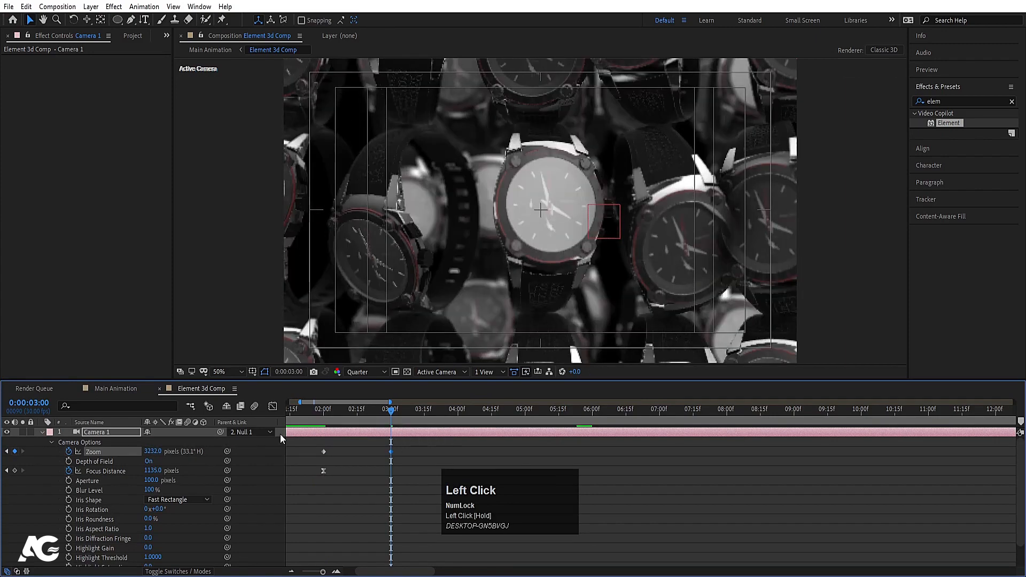
{"action": "left_click_drag", "start_coordinate": [163, 449], "coordinate": [210, 450]}
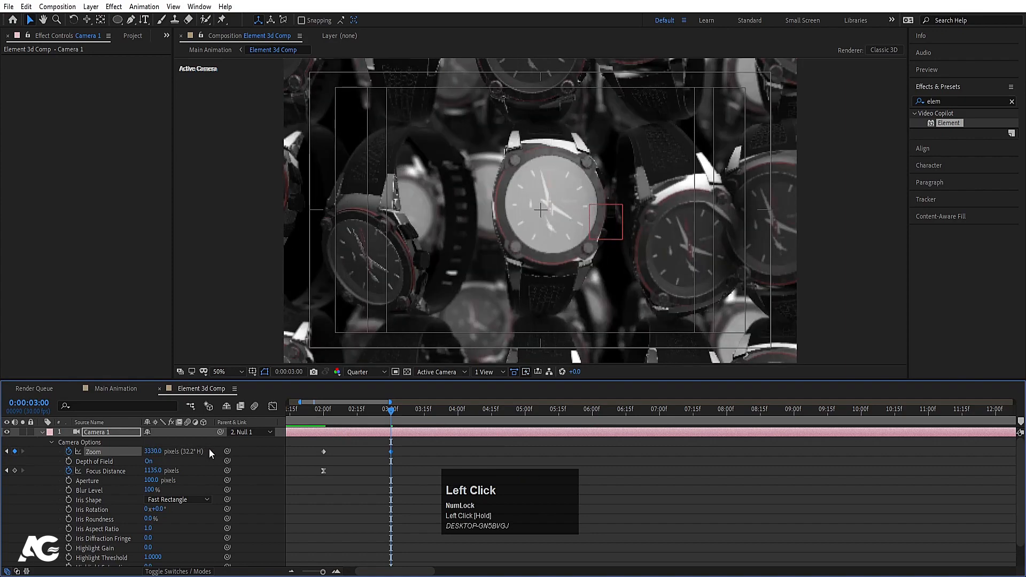
Step: Preview the push-in and apply Easy Ease to both Zoom keyframes
{"action": "key", "text": "space"}
{"action": "key", "text": "j"}
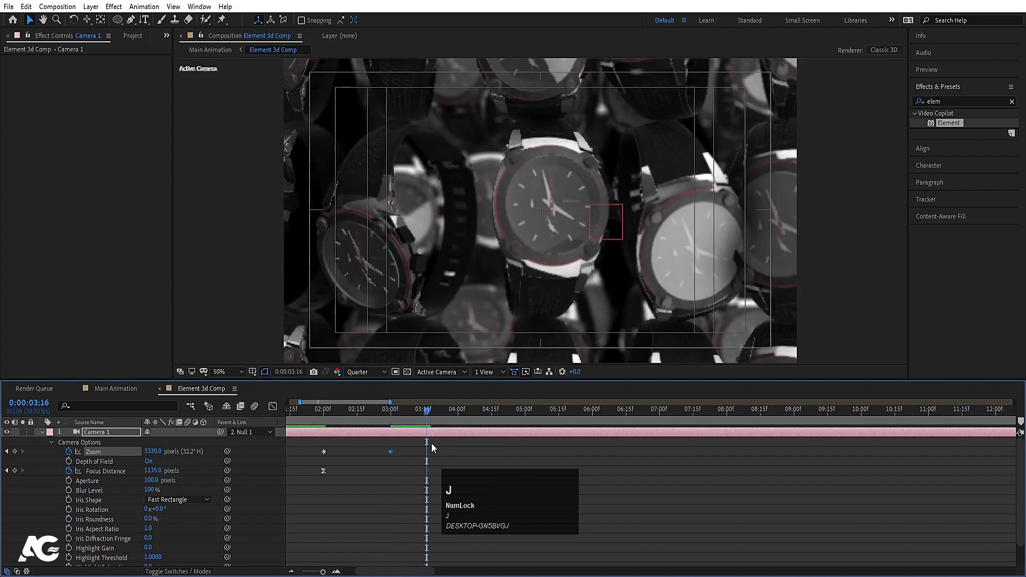
{"action": "key", "text": "j"}
{"action": "key", "text": "space"}
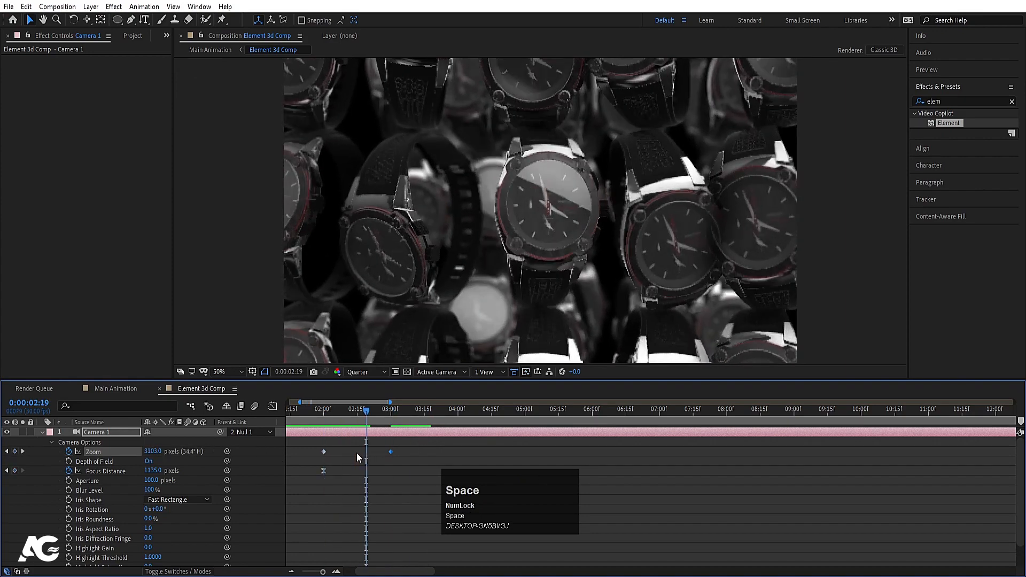
{"action": "key", "text": "j"}
{"action": "left_click_drag", "start_coordinate": [313, 447], "coordinate": [413, 457]}
{"action": "key", "text": "F9"}
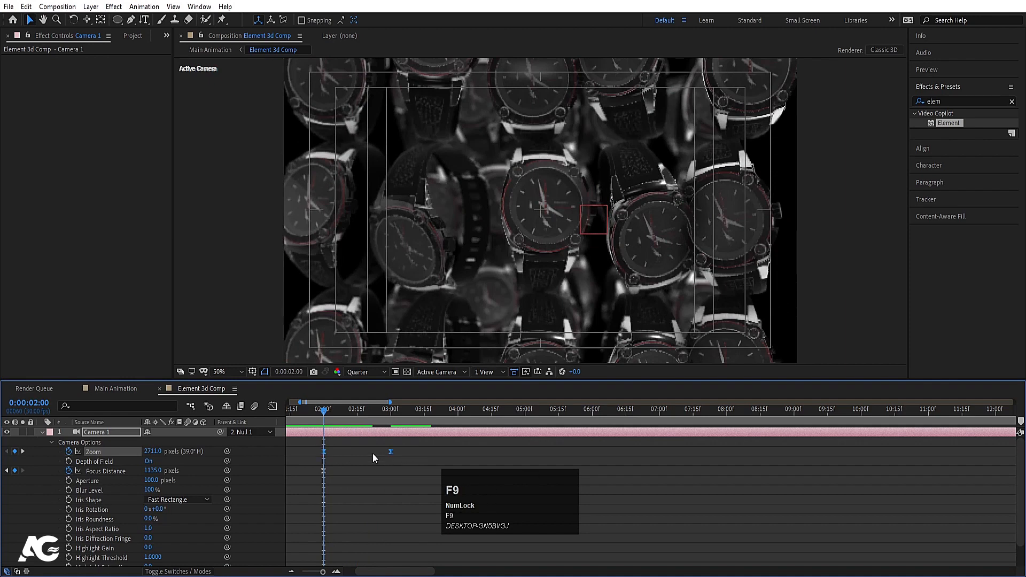
Step: In the Graph Editor, reshape the Zoom speed curve to peak midway and play it back
{"action": "left_click", "coordinate": [273, 406]}
{"action": "left_click_drag", "start_coordinate": [394, 518], "coordinate": [351, 538]}
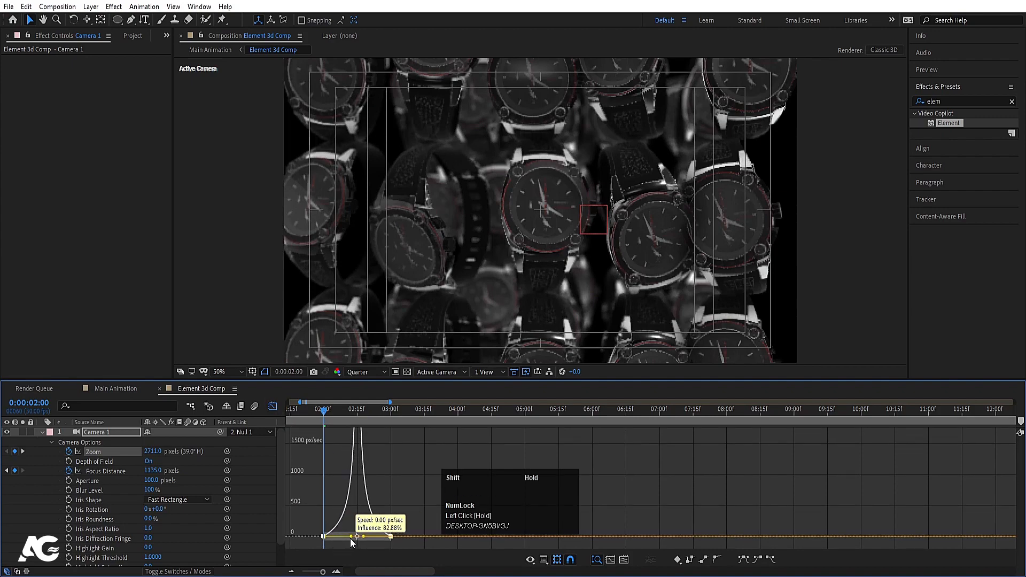
{"action": "key", "text": "space"}
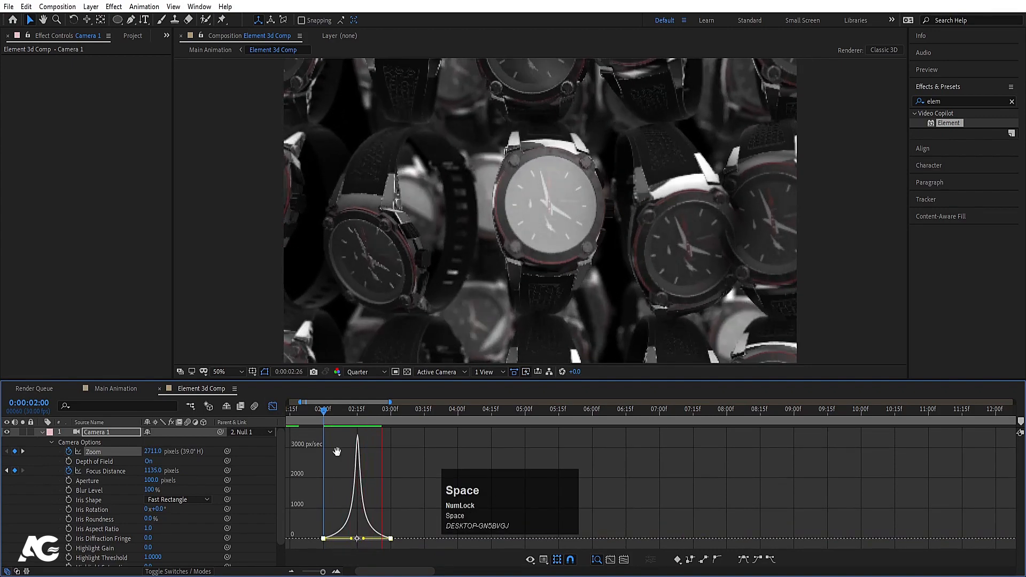
{"action": "left_click", "coordinate": [326, 410]}
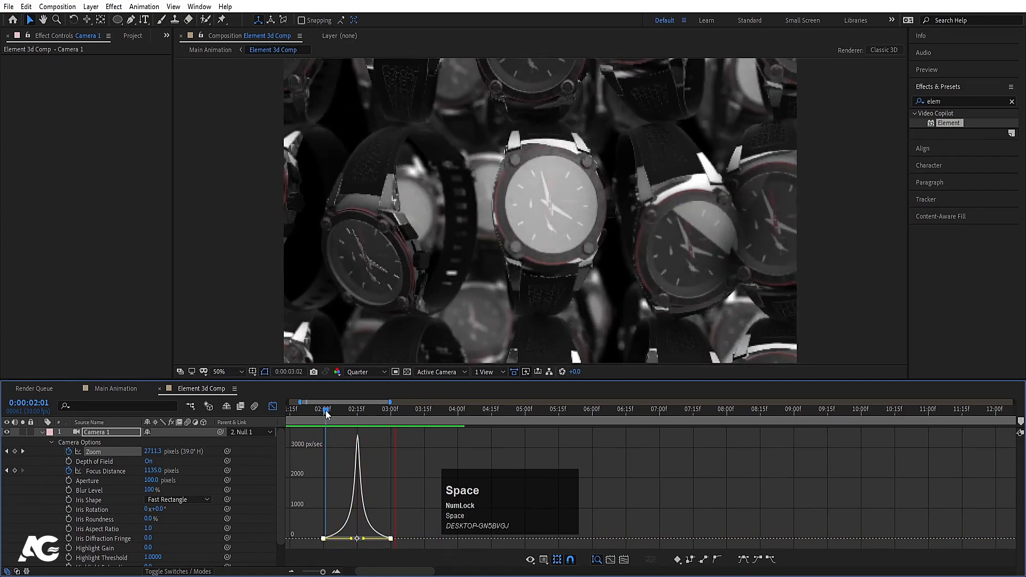
{"action": "key", "text": "space"}
Step: Preview the push-in around 3 seconds at Full resolution
{"action": "left_click", "coordinate": [272, 407]}
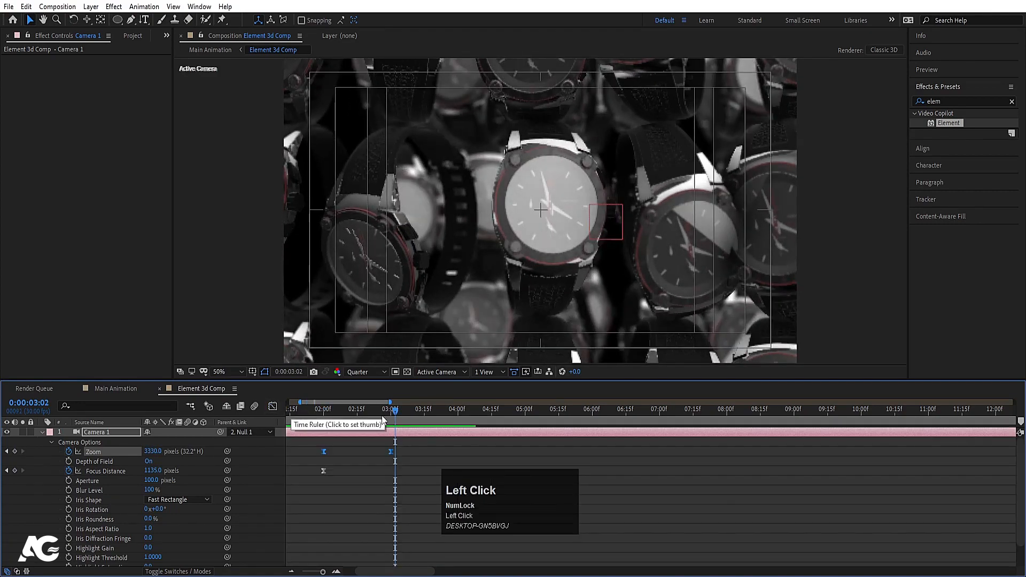
{"action": "key", "text": "j"}
{"action": "left_click", "coordinate": [366, 372]}
{"action": "left_click", "coordinate": [363, 394]}
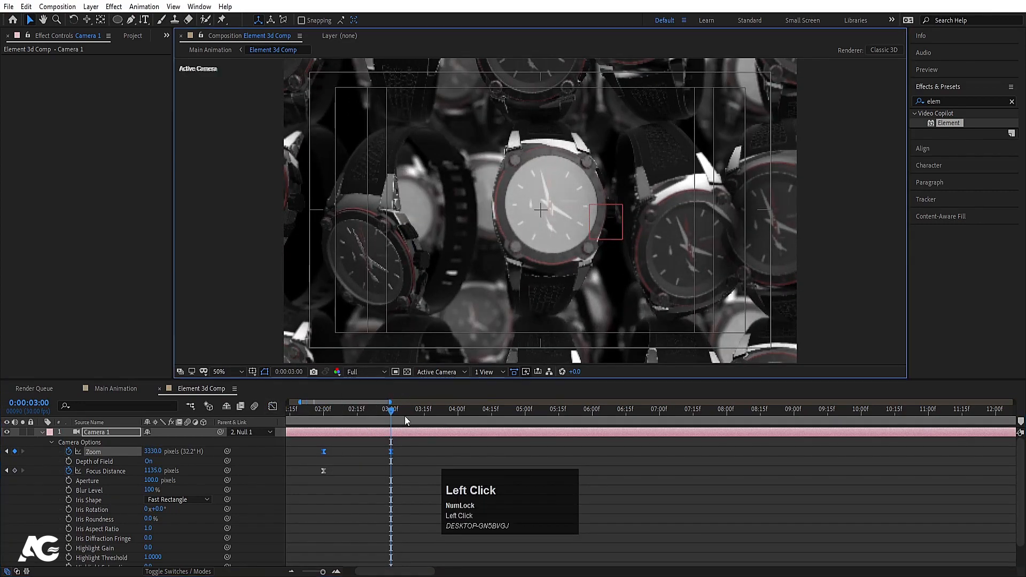
{"action": "key", "text": "space"}
{"action": "left_click", "coordinate": [435, 409]}
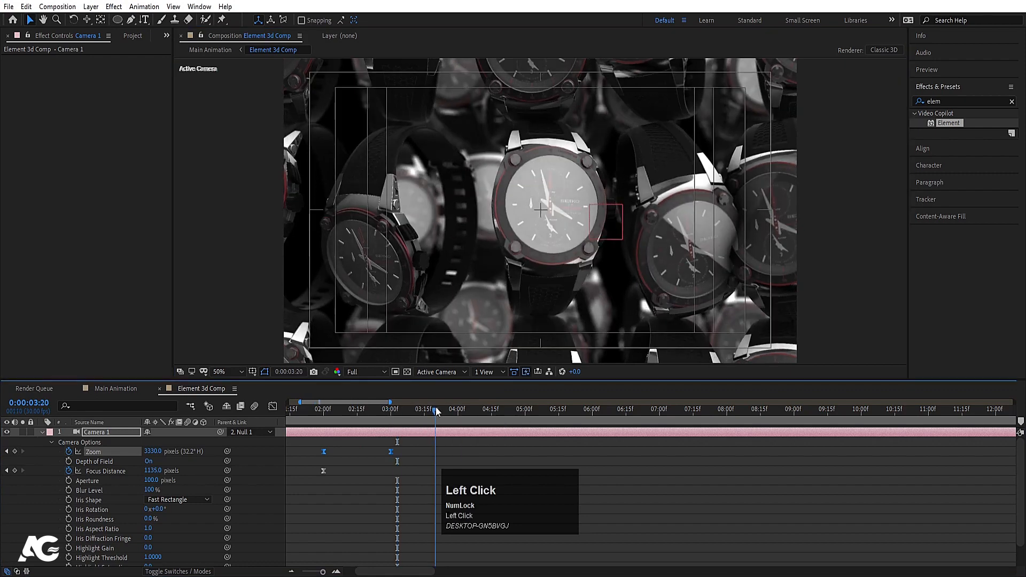
{"action": "left_click", "coordinate": [420, 410]}
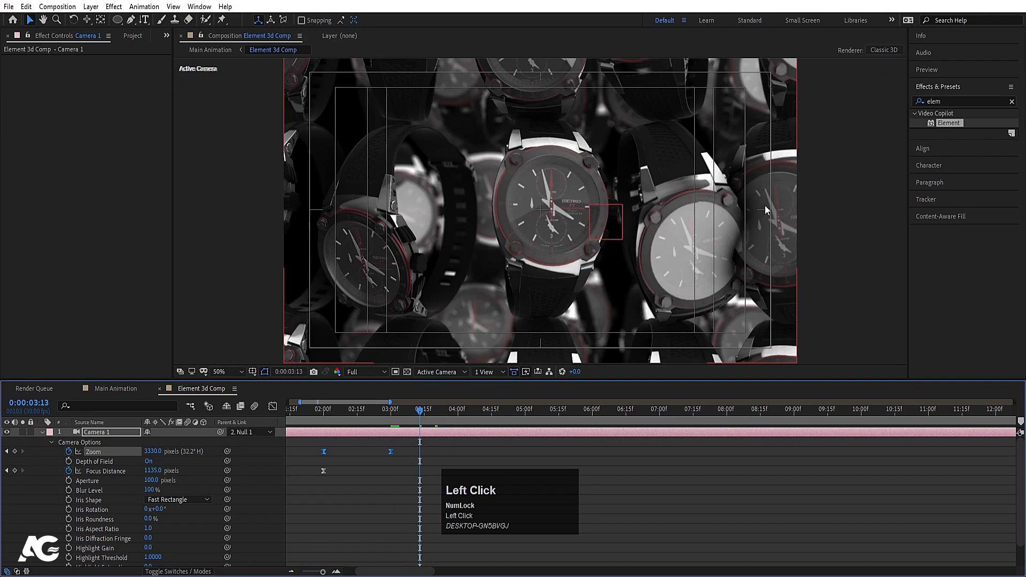
{"action": "left_click", "coordinate": [471, 490]}
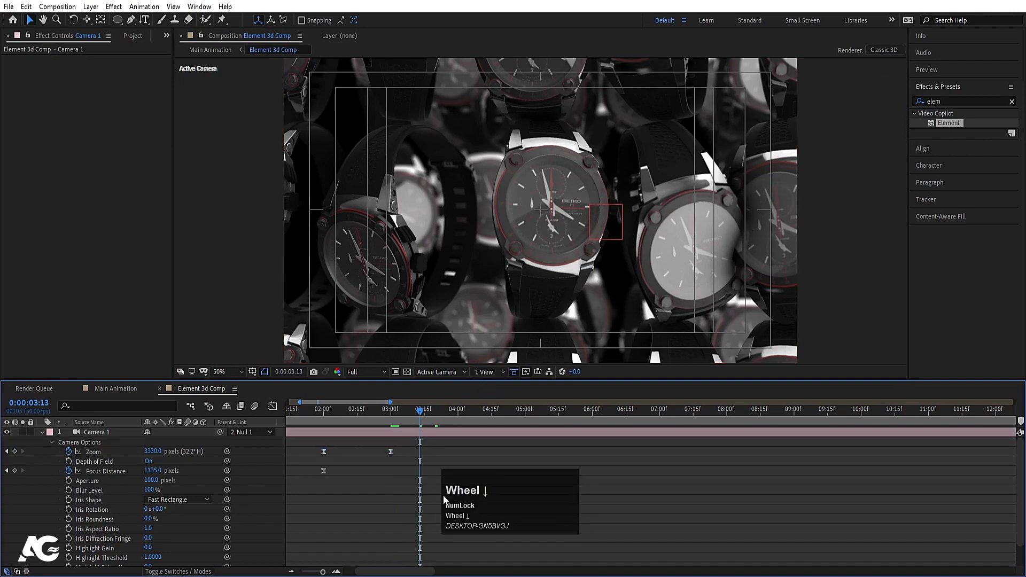
Step: On the Element 3d layer, set Group 1's Particle Replicator Grid X to 3
{"action": "key", "text": "u"}
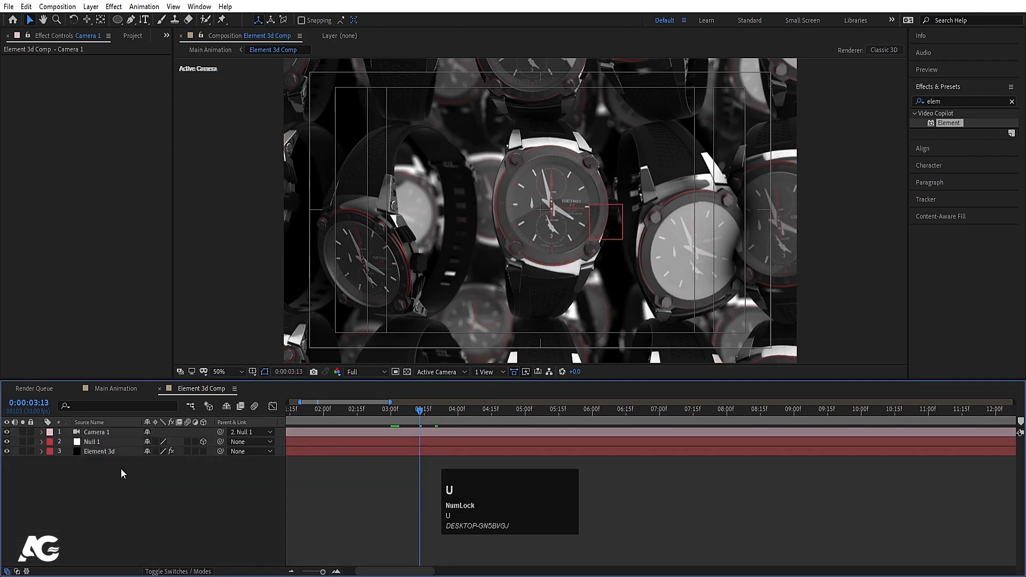
{"action": "left_click", "coordinate": [92, 443]}
{"action": "left_click", "coordinate": [98, 450]}
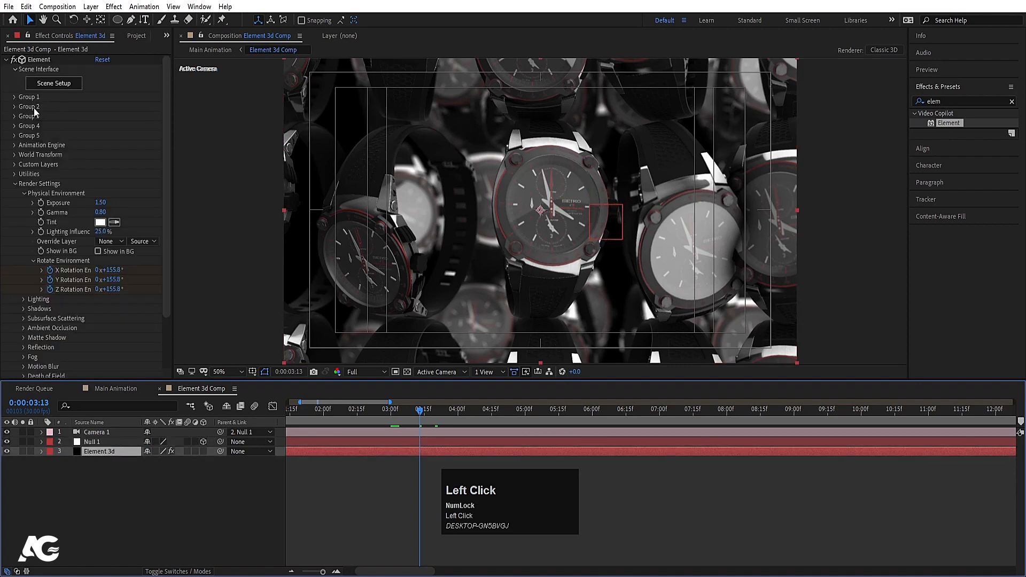
{"action": "left_click", "coordinate": [14, 97]}
{"action": "scroll", "coordinate": [100, 121], "scroll_direction": "down", "scroll_amount": 1}
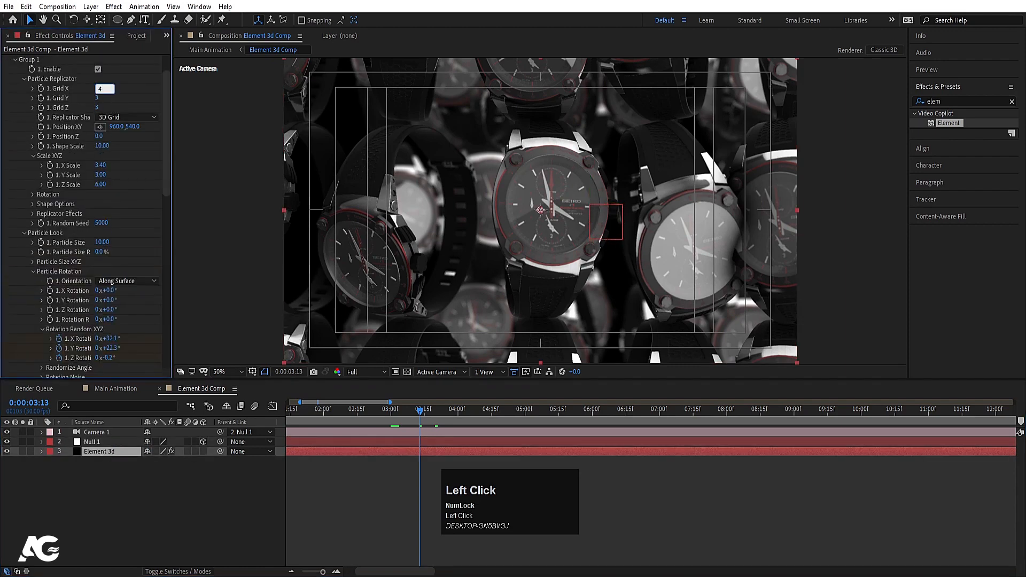
{"action": "key", "text": "Return"}
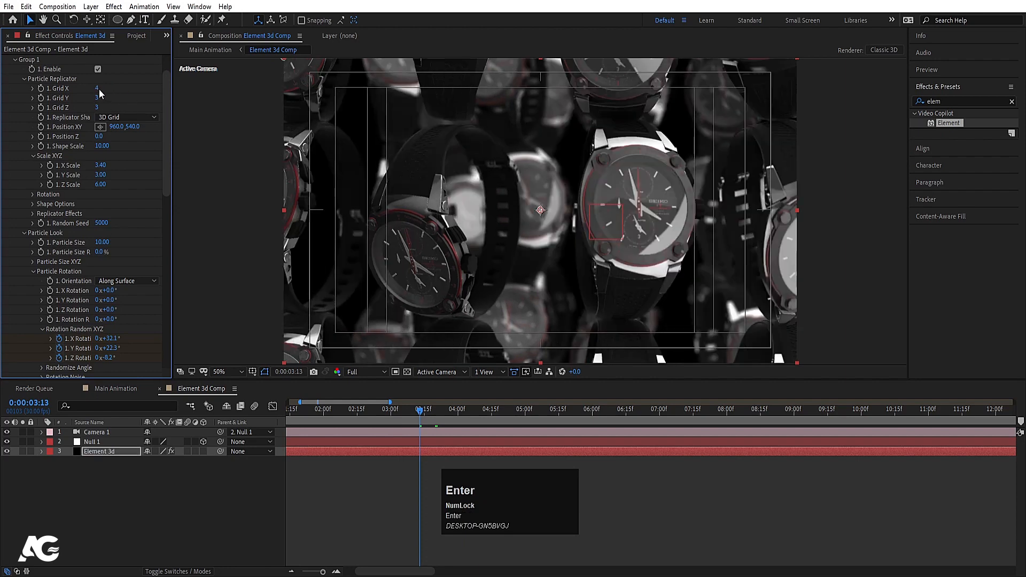
{"action": "left_click", "coordinate": [96, 88]}
{"action": "key", "text": "Return"}
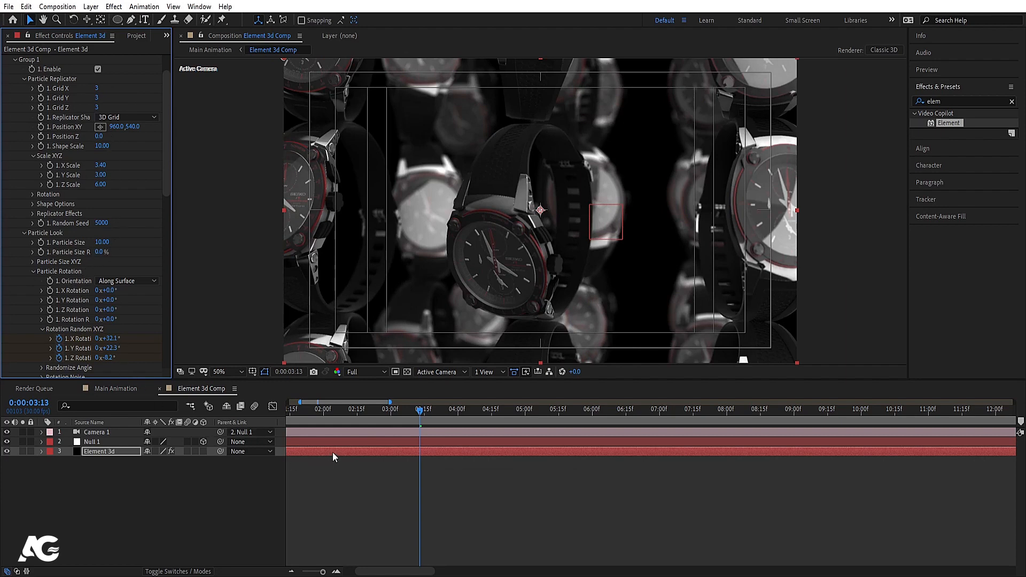
Step: Lower the Element layer's Rotation Random X value at the 0:00 keyframe
{"action": "key", "text": "u"}
{"action": "key", "text": "j"}
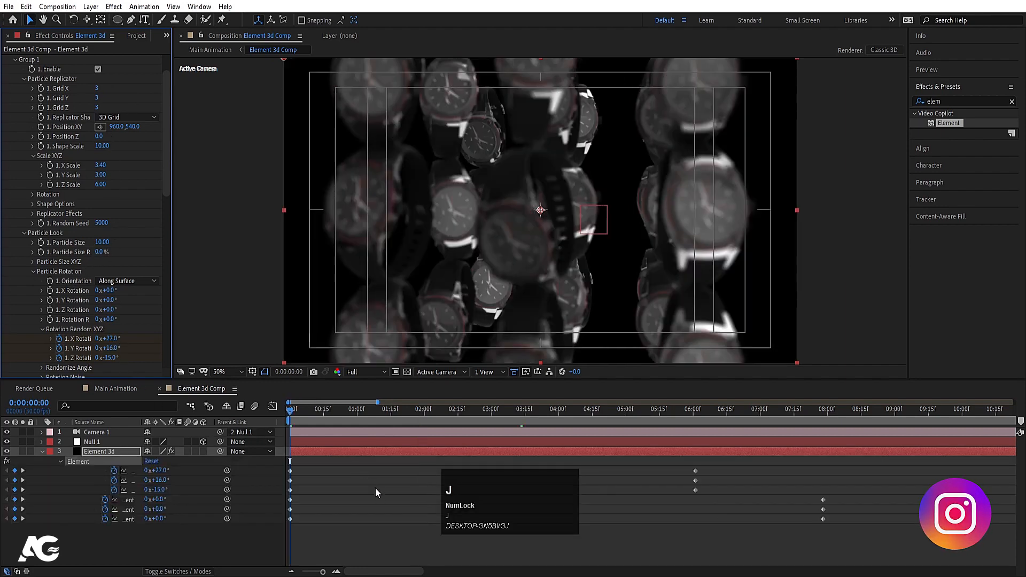
{"action": "left_click_drag", "start_coordinate": [154, 471], "coordinate": [147, 480]}
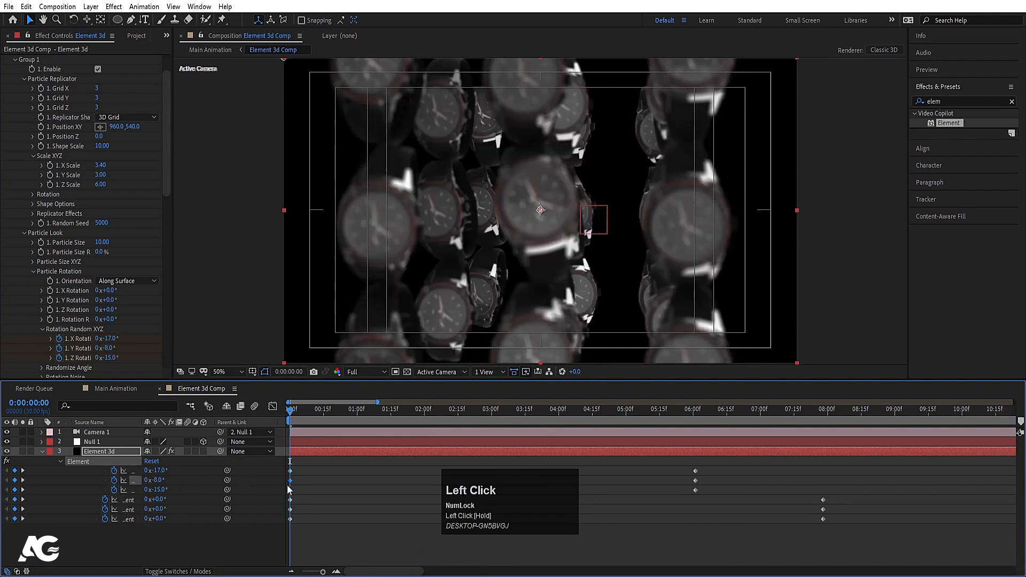
Step: Preview the spin, then set Rotation Random Y to about -31° at the 6:01 keyframe
{"action": "key", "text": "k"}
{"action": "key", "text": "j"}
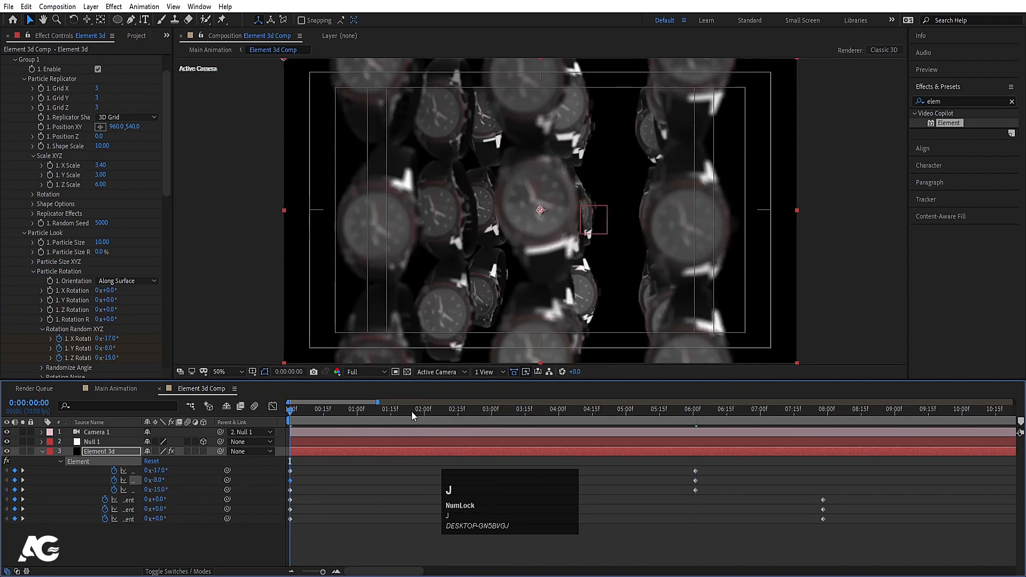
{"action": "scroll", "coordinate": [405, 460], "scroll_direction": "up", "scroll_amount": 1}
{"action": "key", "text": "space"}
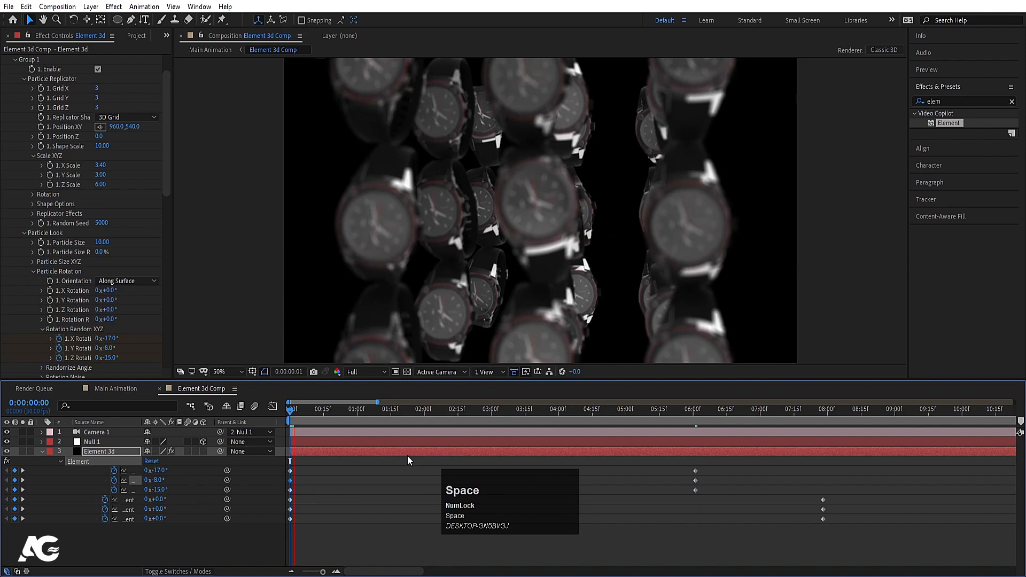
{"action": "key", "text": "k"}
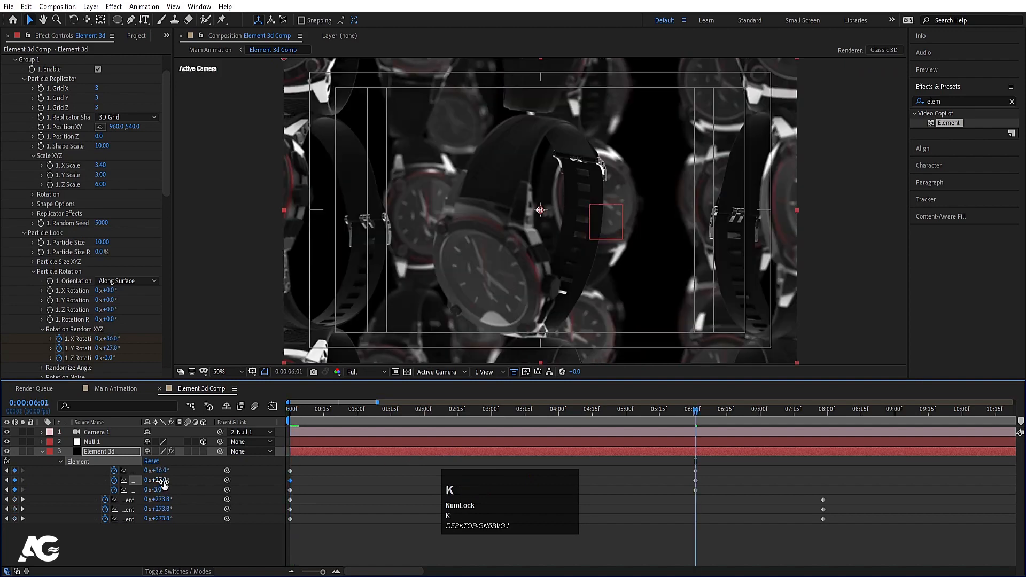
{"action": "mouse_move", "coordinate": [162, 483]}
{"action": "left_mouse_down"}
{"action": "mouse_move", "coordinate": [127, 485]}
{"action": "mouse_move", "coordinate": [134, 470]}
{"action": "mouse_move", "coordinate": [156, 491]}
{"action": "mouse_move", "coordinate": [154, 480]}
{"action": "mouse_move", "coordinate": [171, 478]}
{"action": "left_mouse_up"}
{"action": "left_click", "coordinate": [376, 475]}
{"action": "left_click_drag", "start_coordinate": [300, 411], "coordinate": [252, 406]}
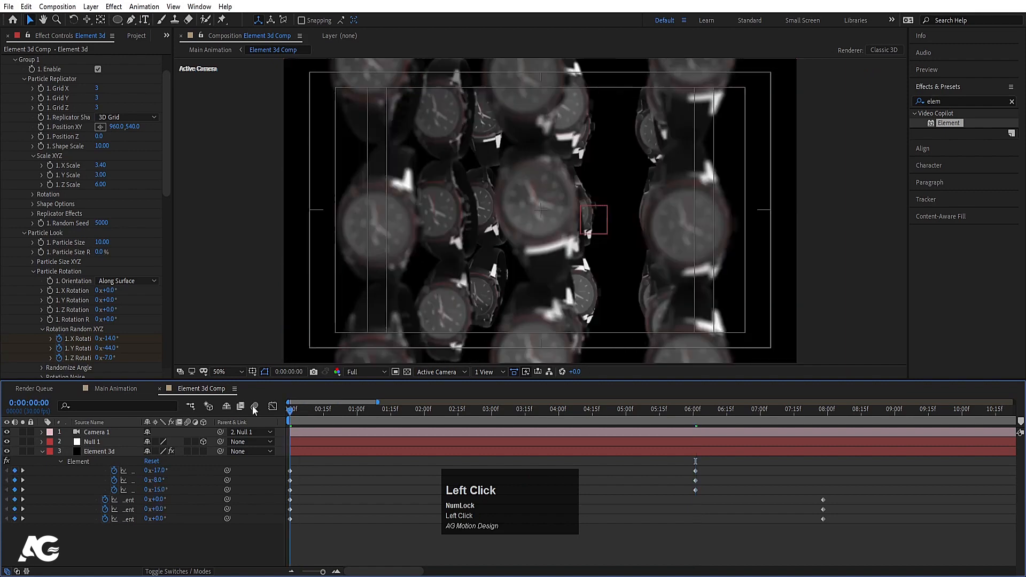
Step: Preview at Quarter resolution, nudge Position XY to 941, 540, then return to Full
{"action": "left_click", "coordinate": [355, 370]}
{"action": "left_click", "coordinate": [360, 432]}
{"action": "key", "text": "space"}
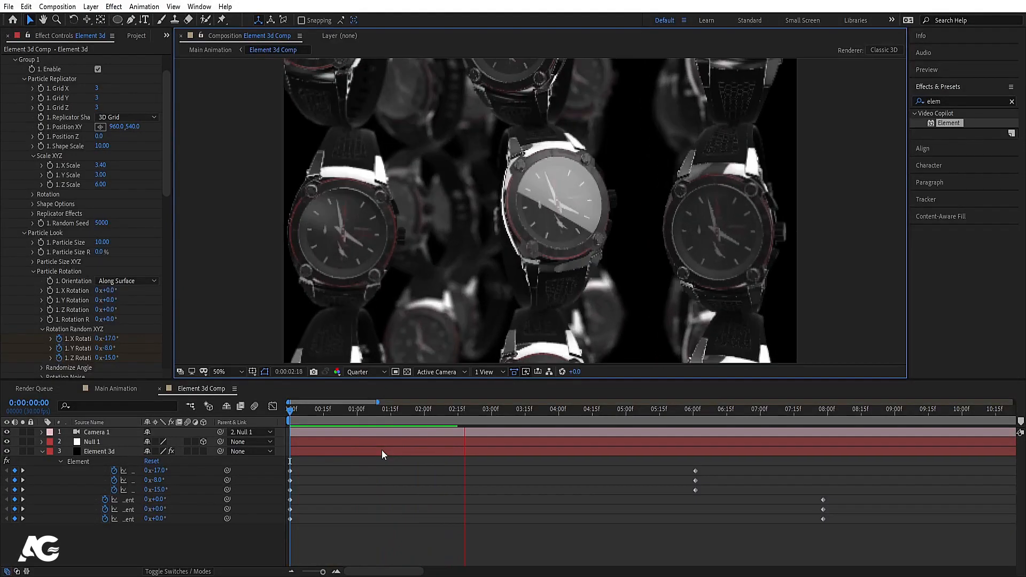
{"action": "key", "text": "space"}
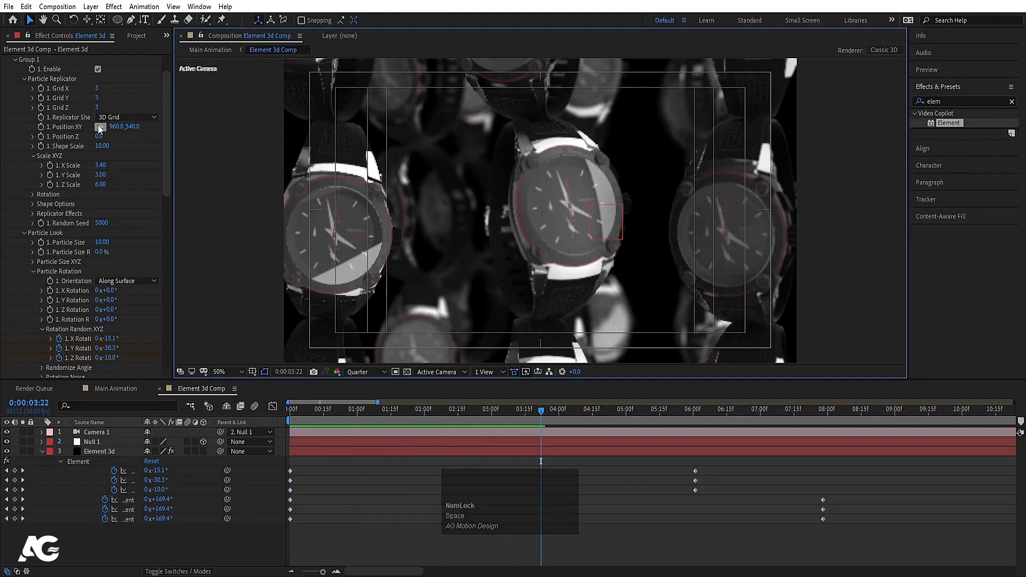
{"action": "scroll", "coordinate": [60, 117], "scroll_direction": "up", "scroll_amount": 2}
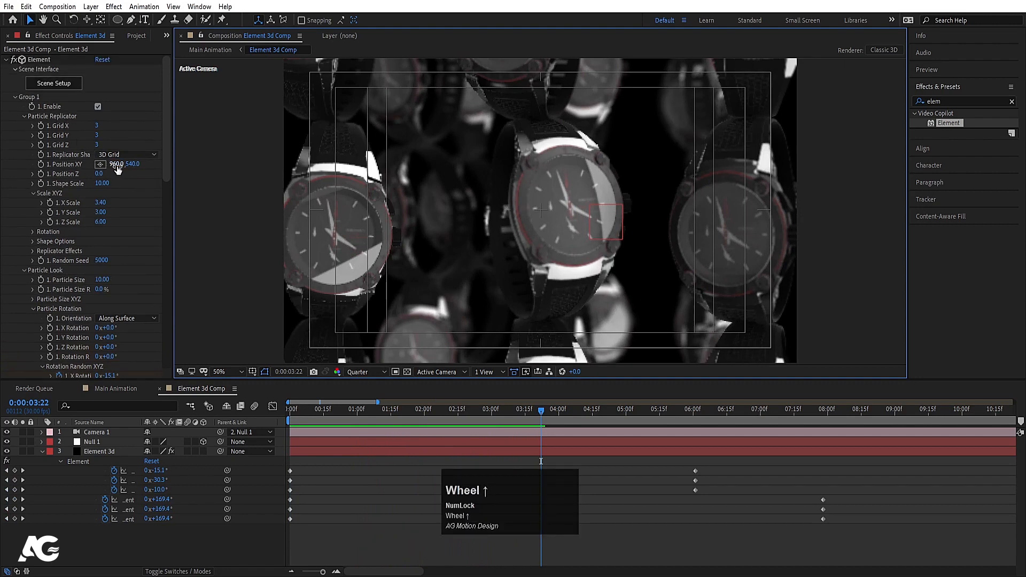
{"action": "left_click_drag", "start_coordinate": [118, 169], "coordinate": [113, 166]}
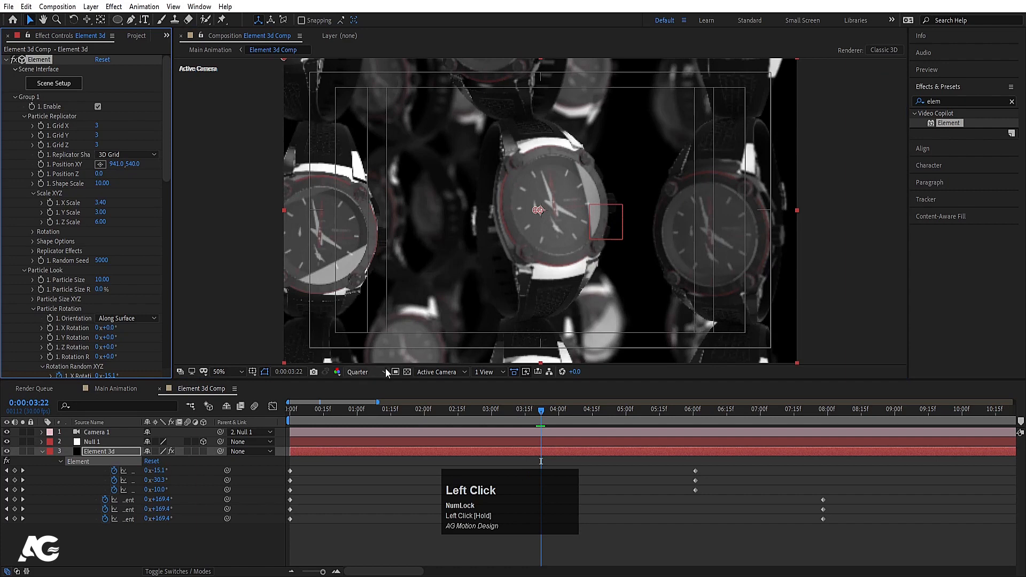
{"action": "left_click_drag", "start_coordinate": [388, 373], "coordinate": [372, 402]}
Step: Play the watch animation from the start and collapse the layers' animated properties
{"action": "key", "text": "grave"}
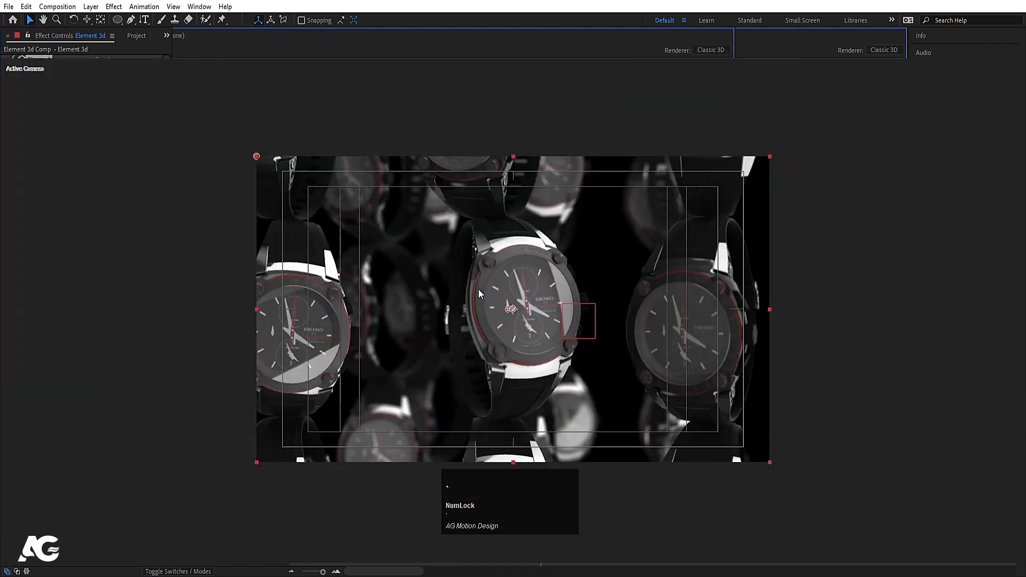
{"action": "key", "text": "grave"}
{"action": "key", "text": "space"}
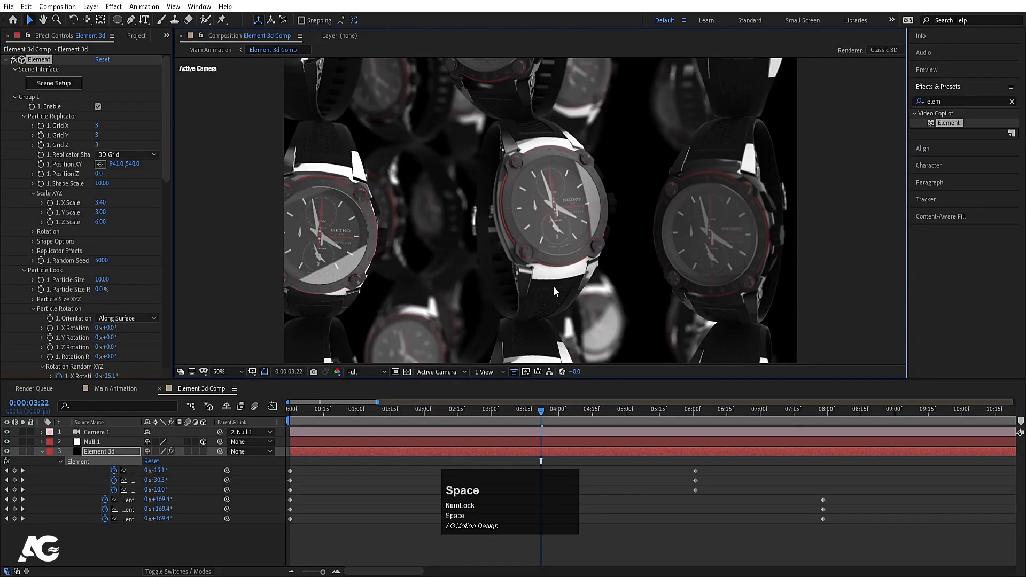
{"action": "left_click_drag", "start_coordinate": [421, 413], "coordinate": [280, 417]}
{"action": "key", "text": "space"}
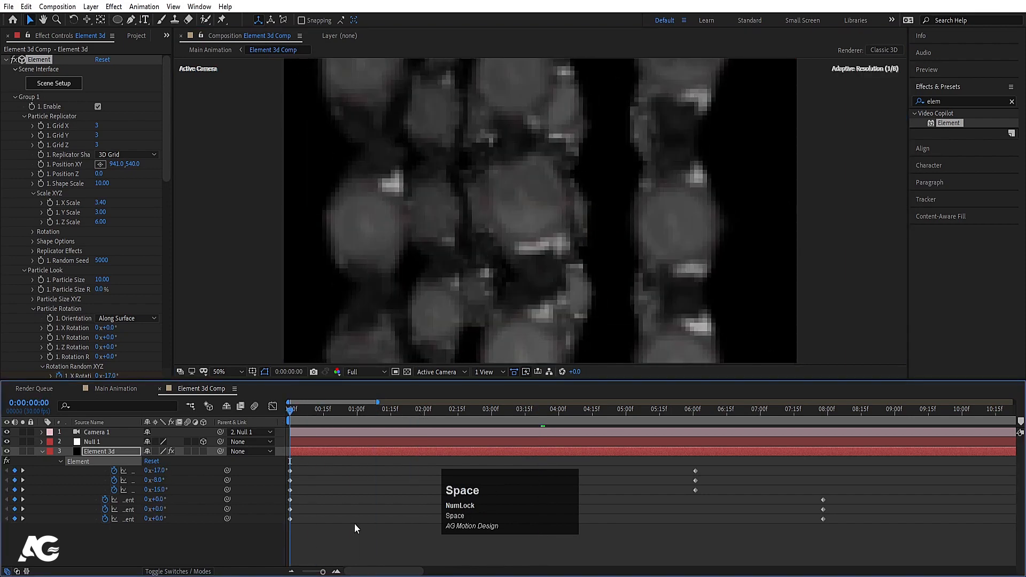
{"action": "left_click", "coordinate": [366, 509]}
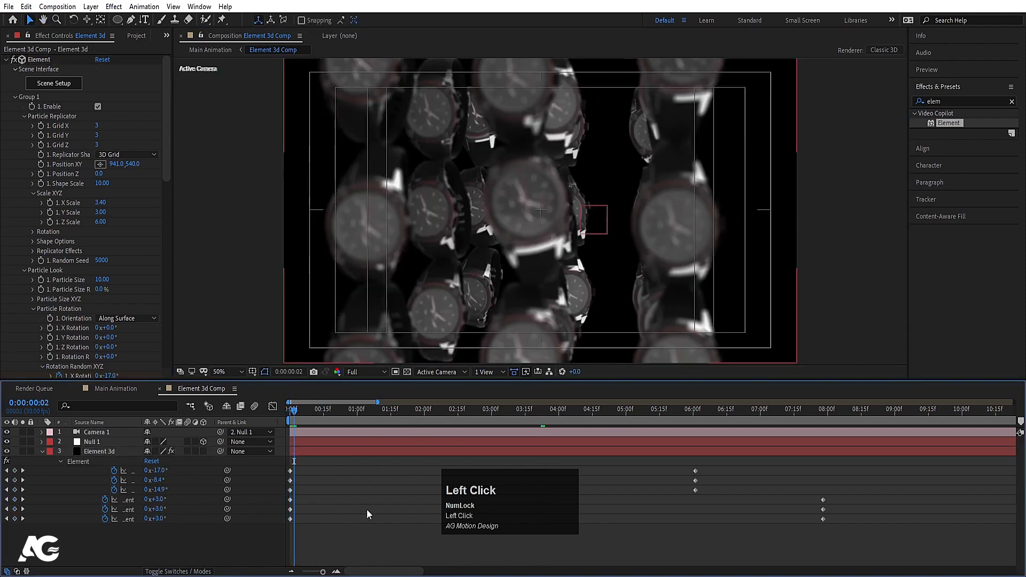
{"action": "key", "text": "u"}
{"action": "key", "text": "u"}
Step: Preview the animation at Quarter resolution, then show the Project panel with Ctrl+0
{"action": "left_click", "coordinate": [366, 372]}
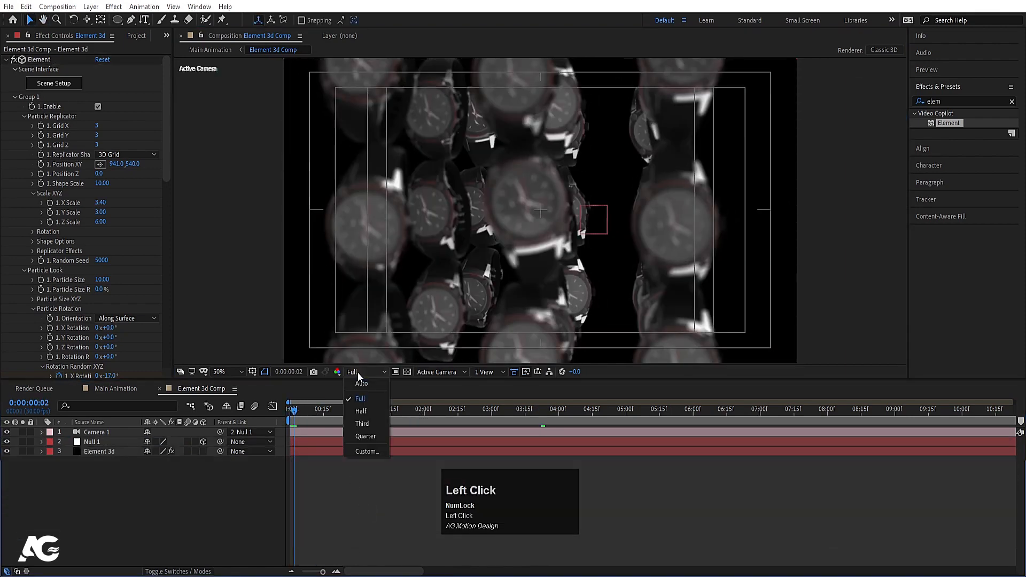
{"action": "left_click", "coordinate": [355, 440]}
{"action": "key", "text": "space"}
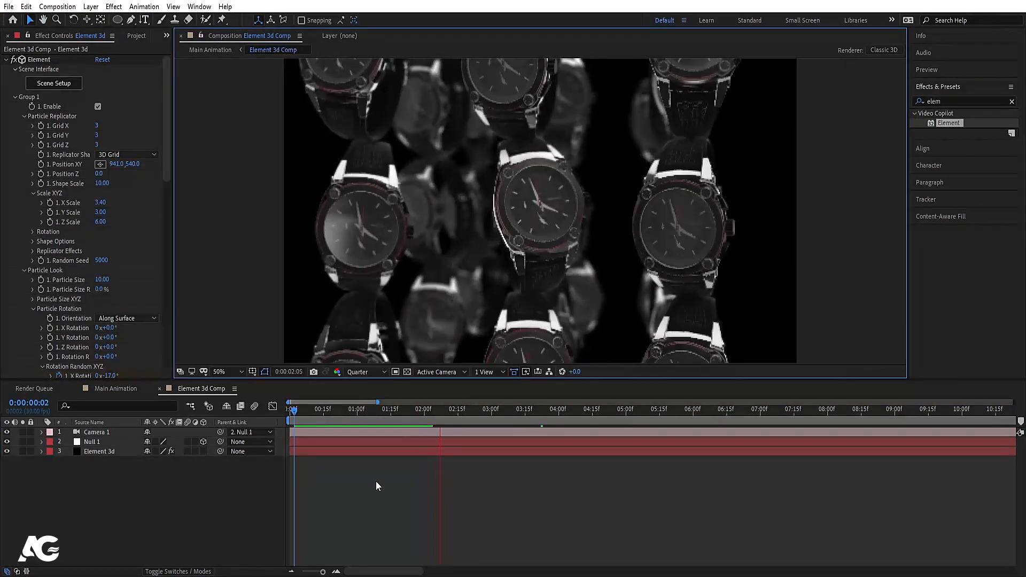
{"action": "key", "text": "space"}
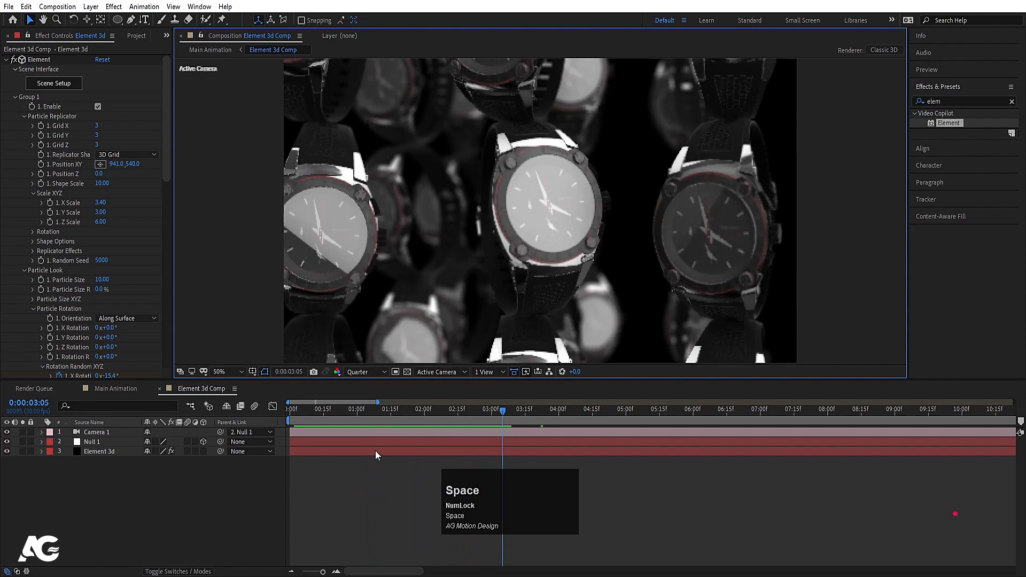
{"action": "key", "text": "space"}
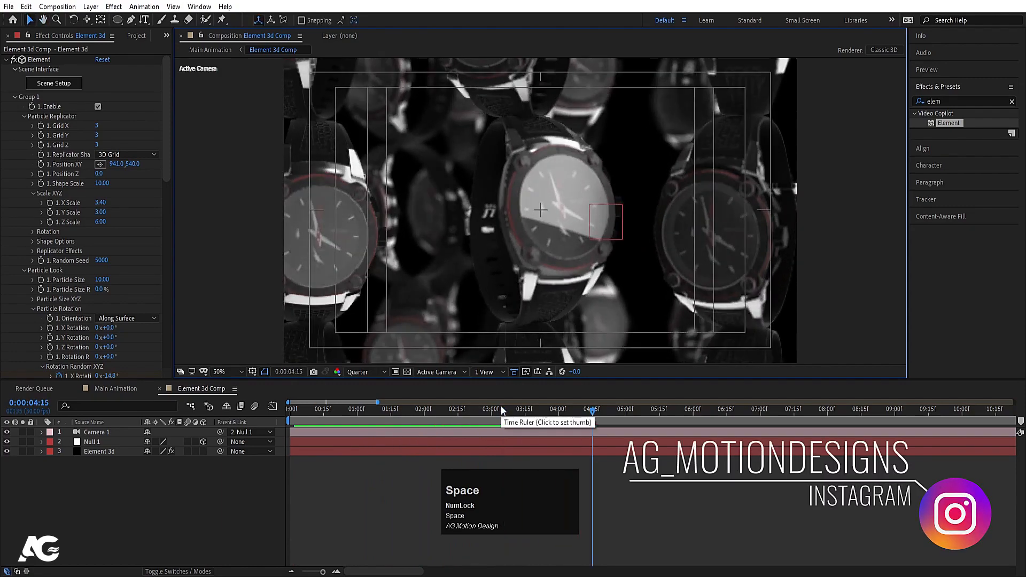
{"action": "left_click_drag", "start_coordinate": [502, 405], "coordinate": [268, 419]}
{"action": "key", "text": "space"}
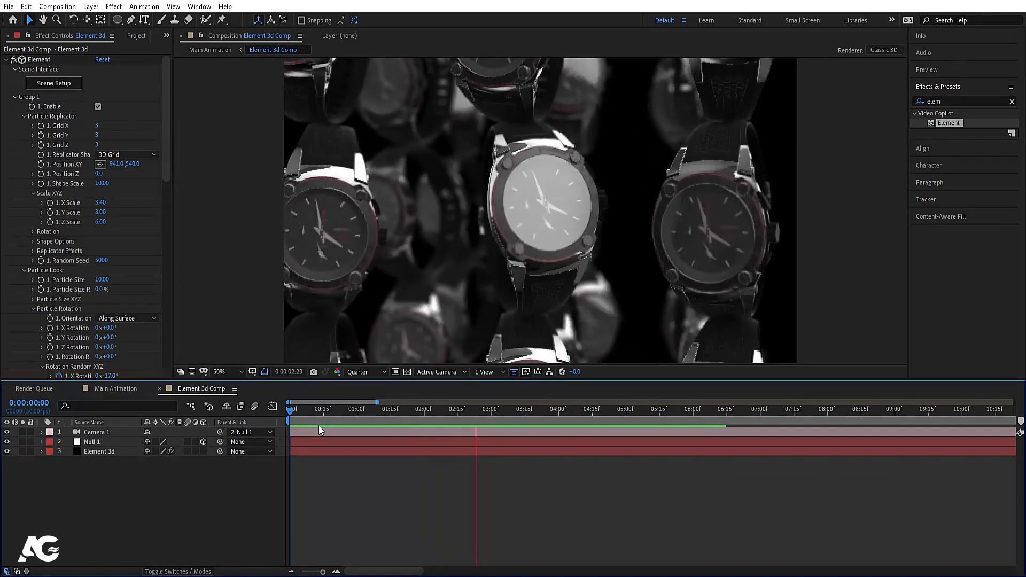
{"action": "key", "text": "space"}
{"action": "left_click", "coordinate": [117, 522]}
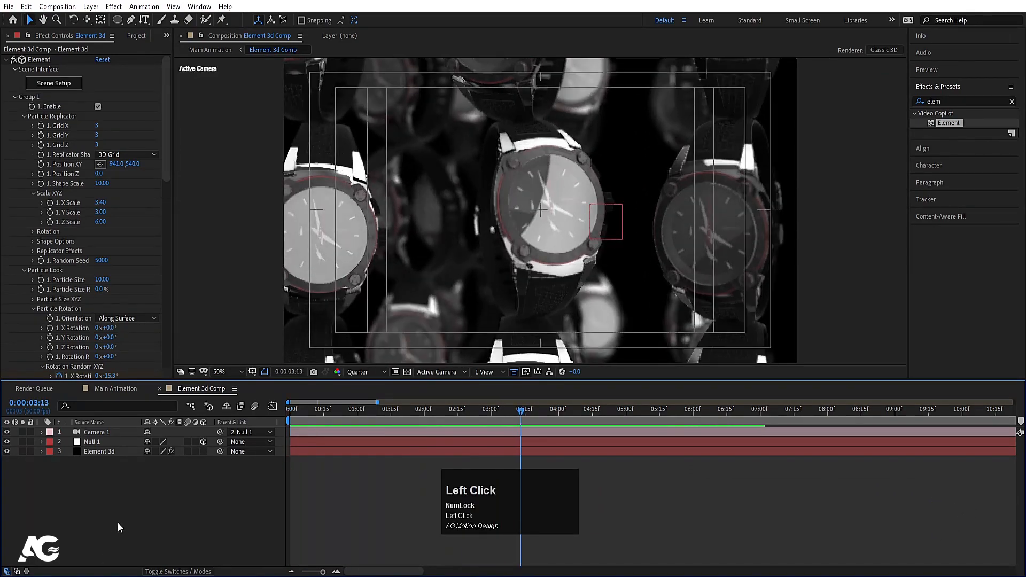
{"action": "key", "text": "ctrl+0"}
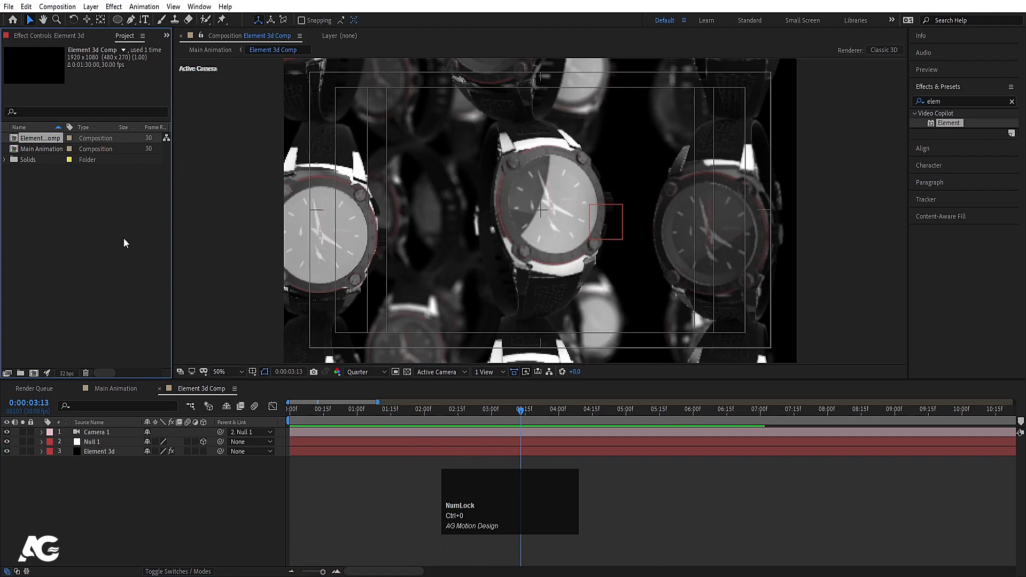
Step: Duplicate Element 3d Comp and open the copy, Element 3d Comp 2
{"action": "left_click", "coordinate": [47, 140]}
{"action": "key", "text": "ctrl+d"}
{"action": "double_click", "coordinate": [39, 148]}
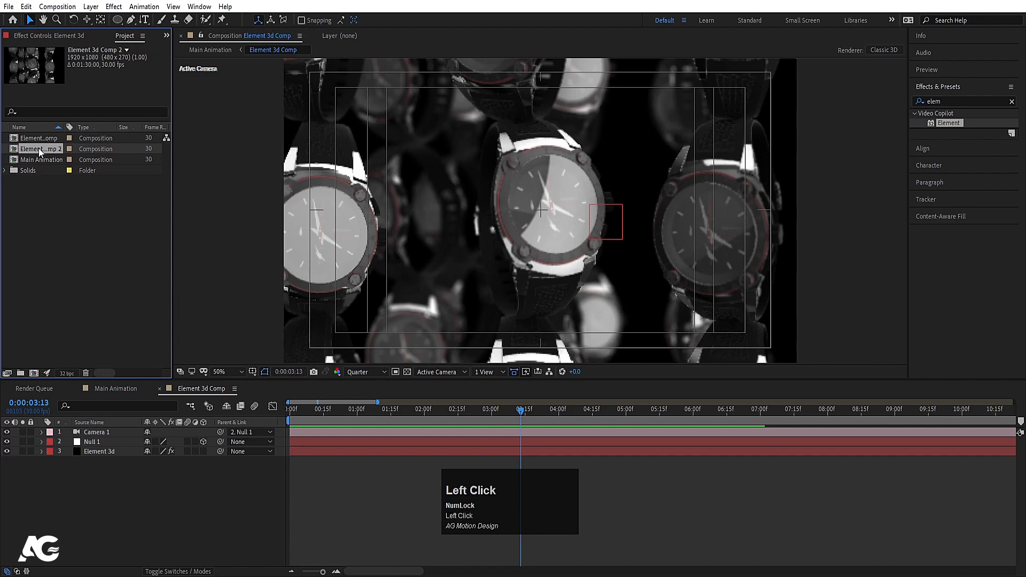
{"action": "key", "text": "u"}
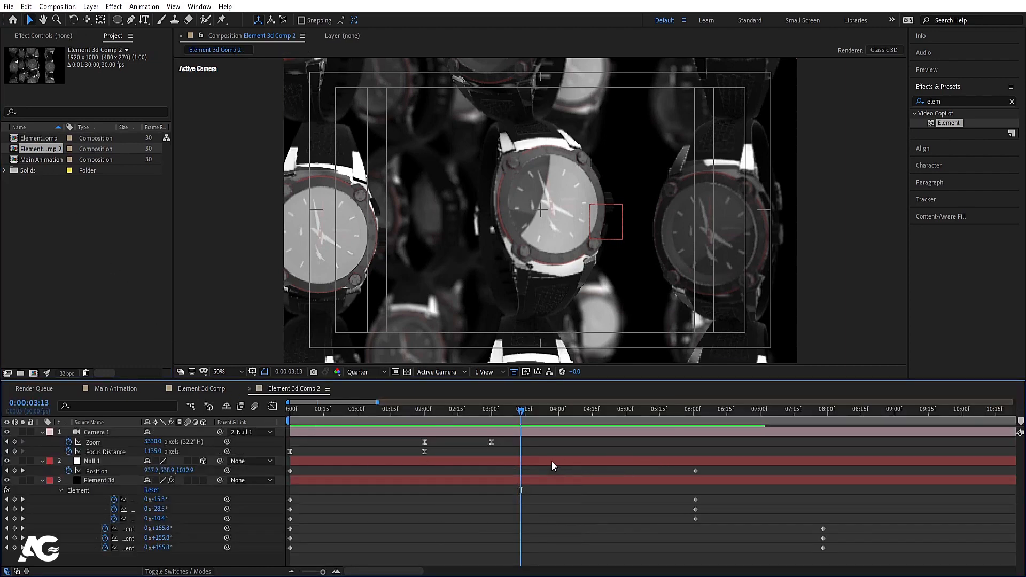
Step: Delete all Element, camera and null keyframes in the copied comp
{"action": "left_click", "coordinate": [114, 478]}
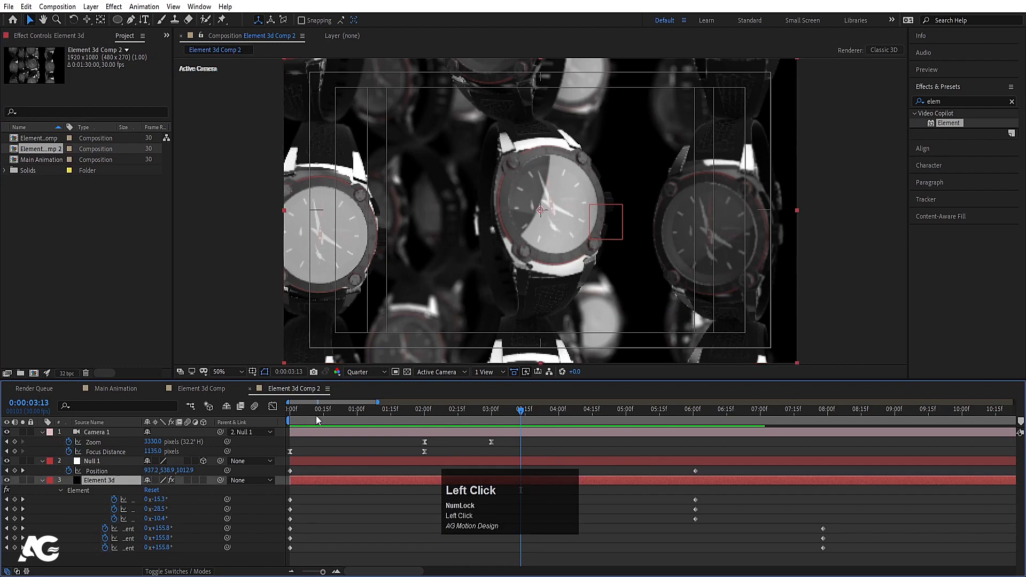
{"action": "left_click_drag", "start_coordinate": [316, 417], "coordinate": [251, 415]}
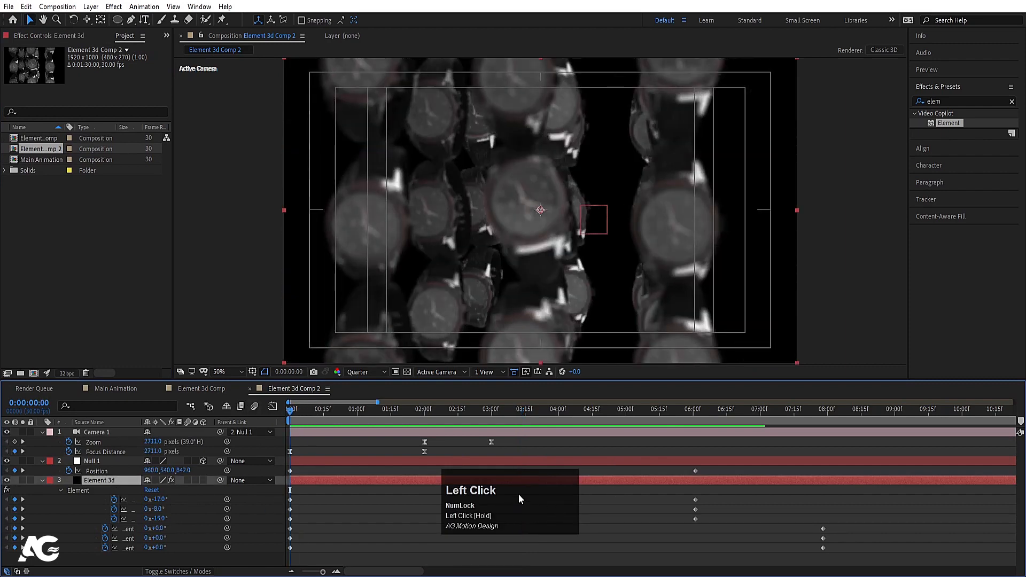
{"action": "left_click_drag", "start_coordinate": [719, 495], "coordinate": [283, 515]}
{"action": "key", "text": "Delete"}
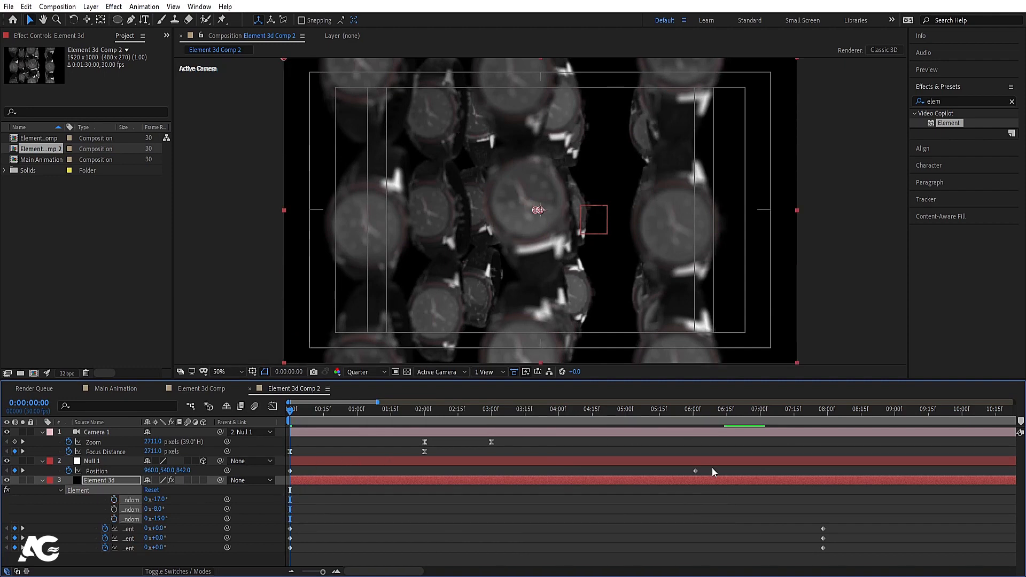
{"action": "left_click_drag", "start_coordinate": [713, 468], "coordinate": [292, 427]}
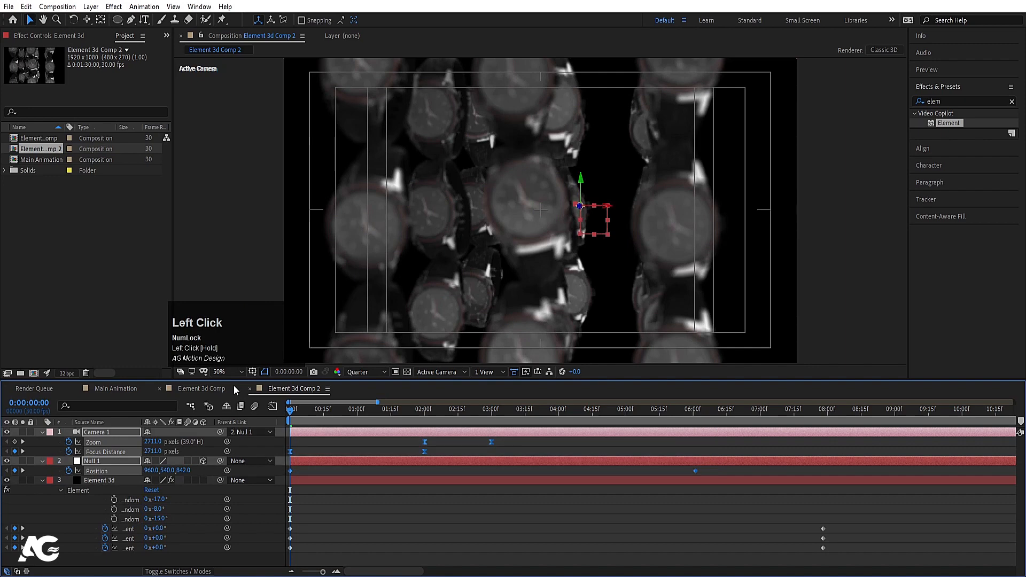
{"action": "key", "text": "Delete"}
{"action": "left_click", "coordinate": [361, 444]}
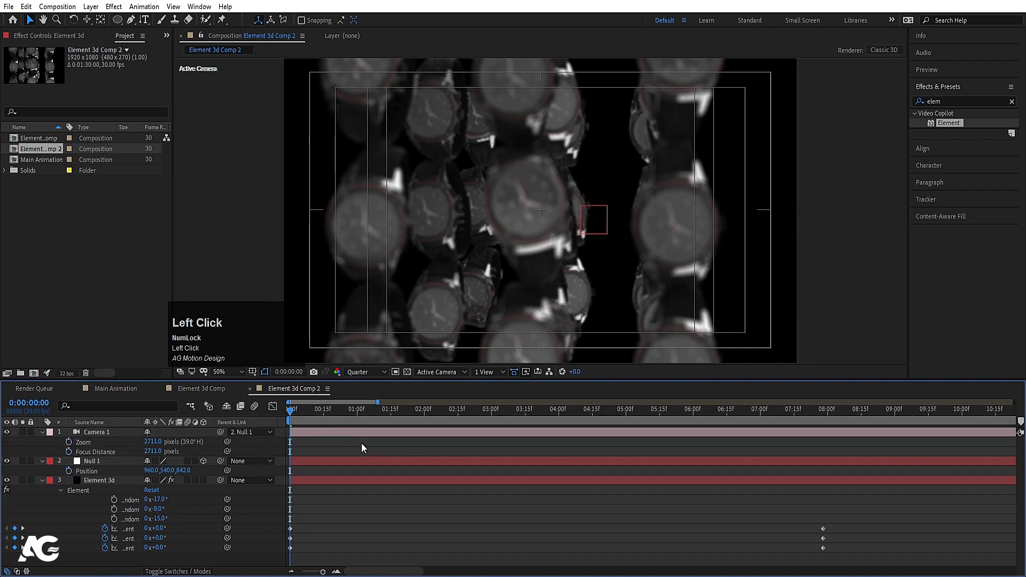
Step: Turn the camera's Depth of Field off
{"action": "left_click", "coordinate": [95, 430]}
{"action": "key", "text": "a"}
{"action": "key", "text": "a"}
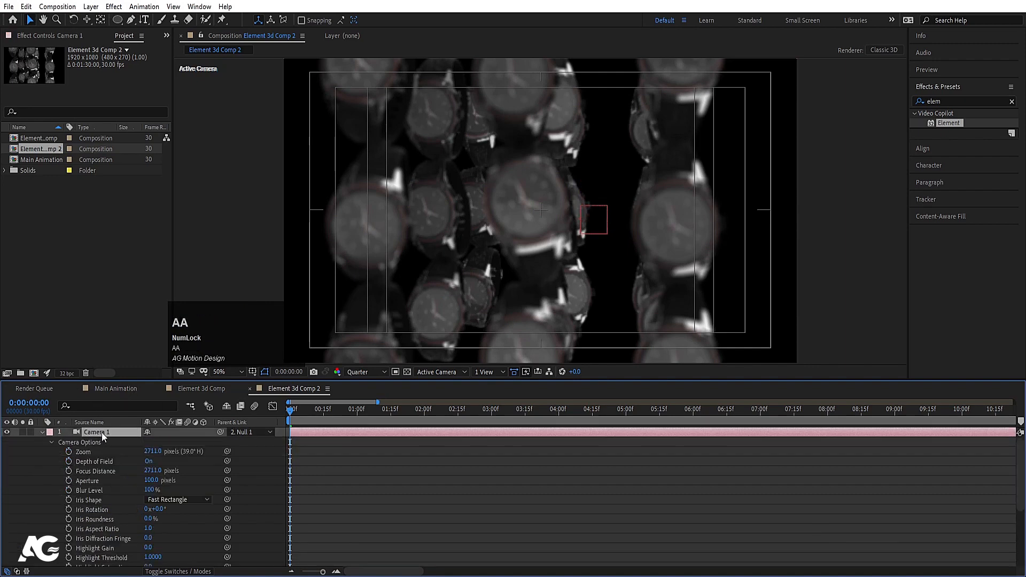
{"action": "left_click", "coordinate": [149, 461]}
{"action": "left_click", "coordinate": [344, 493]}
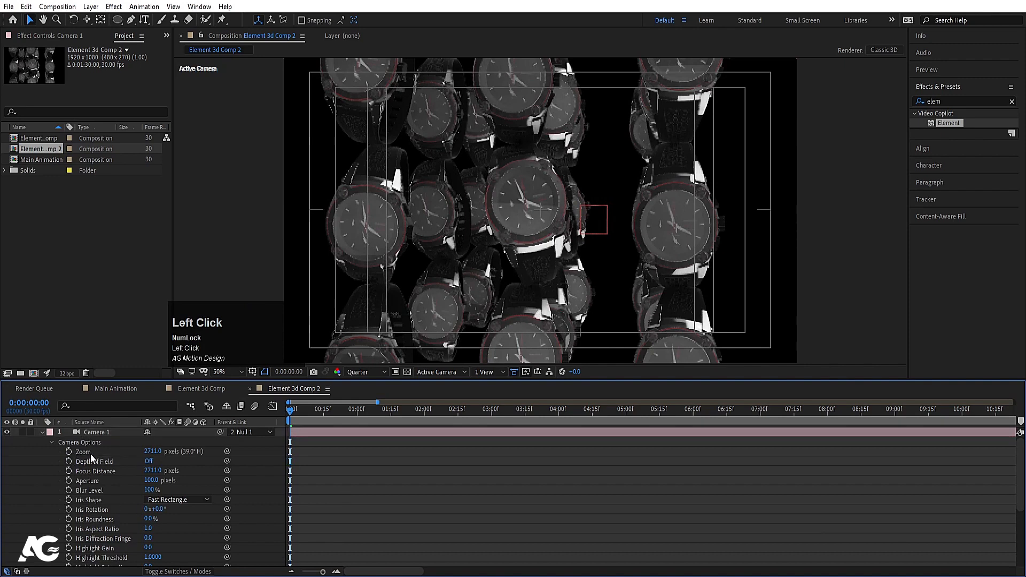
Step: Change the Element replicator shape to Sphere
{"action": "key", "text": "u"}
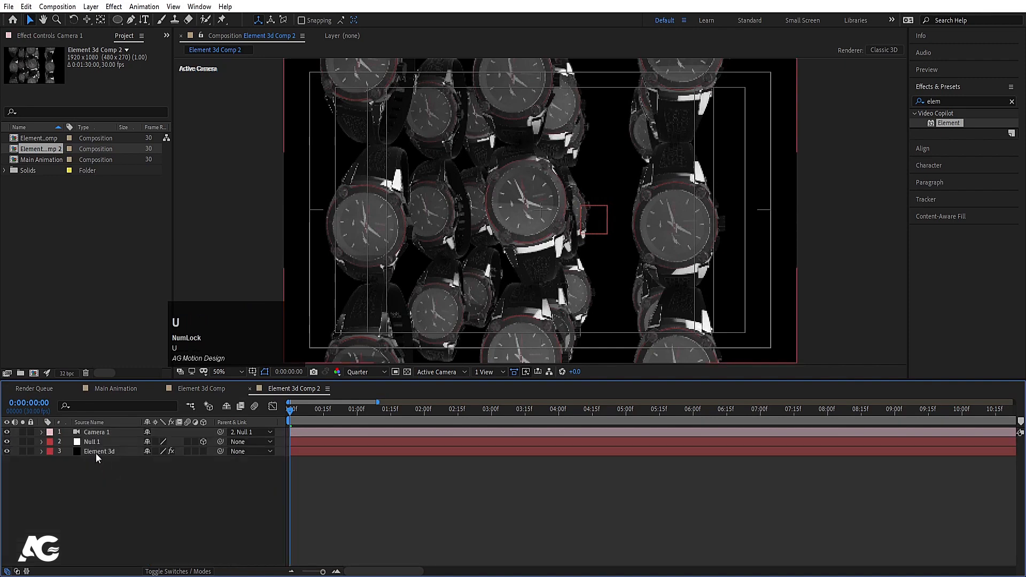
{"action": "left_click", "coordinate": [95, 453]}
{"action": "left_click", "coordinate": [40, 36]}
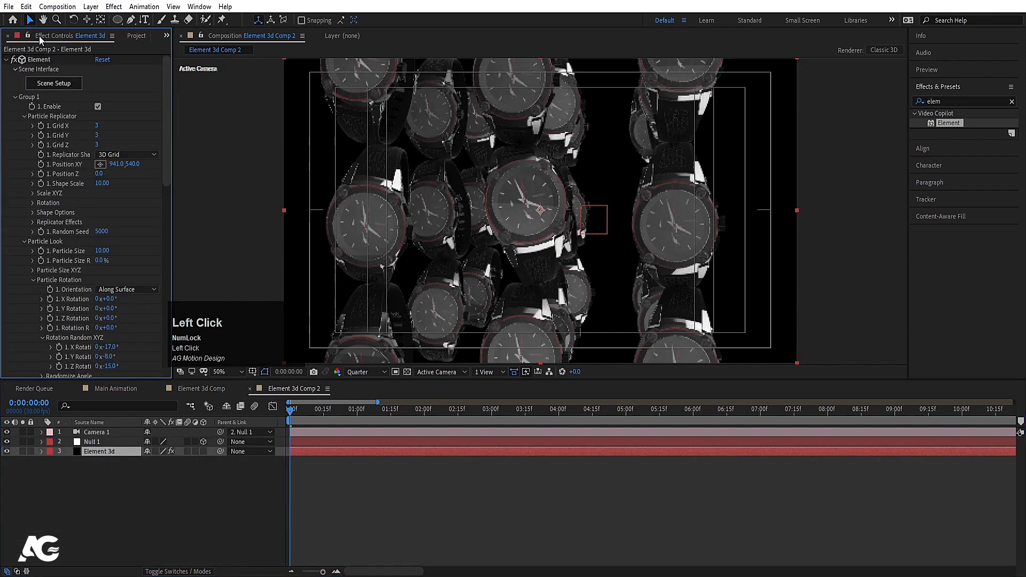
{"action": "left_click", "coordinate": [119, 155]}
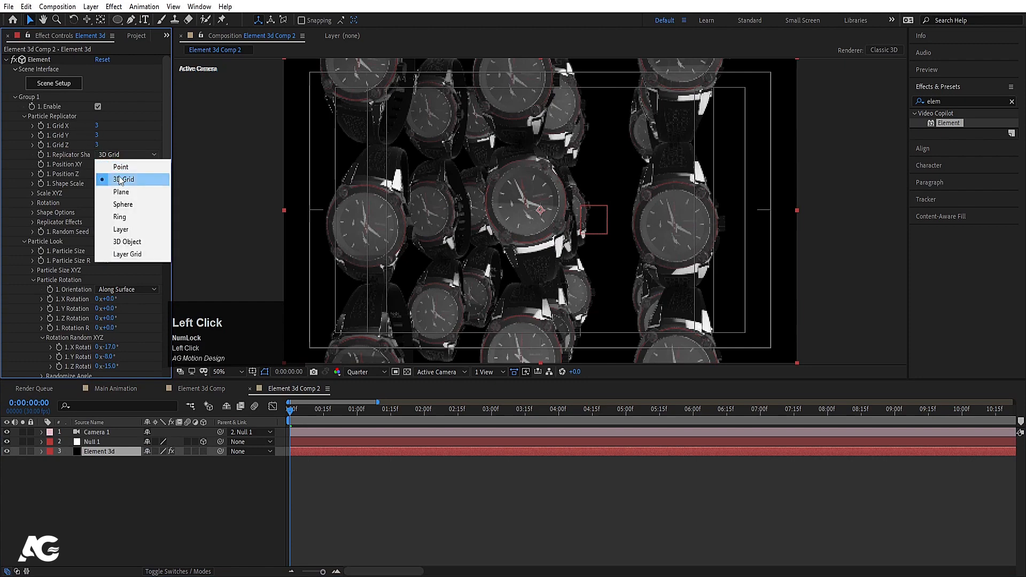
{"action": "left_click", "coordinate": [128, 204]}
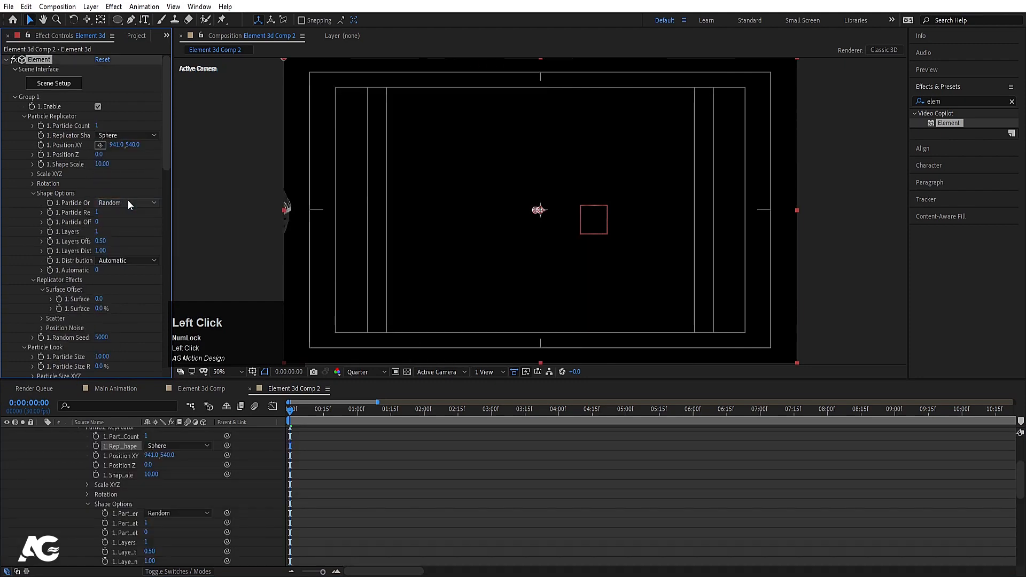
{"action": "left_click_drag", "start_coordinate": [116, 148], "coordinate": [520, 142]}
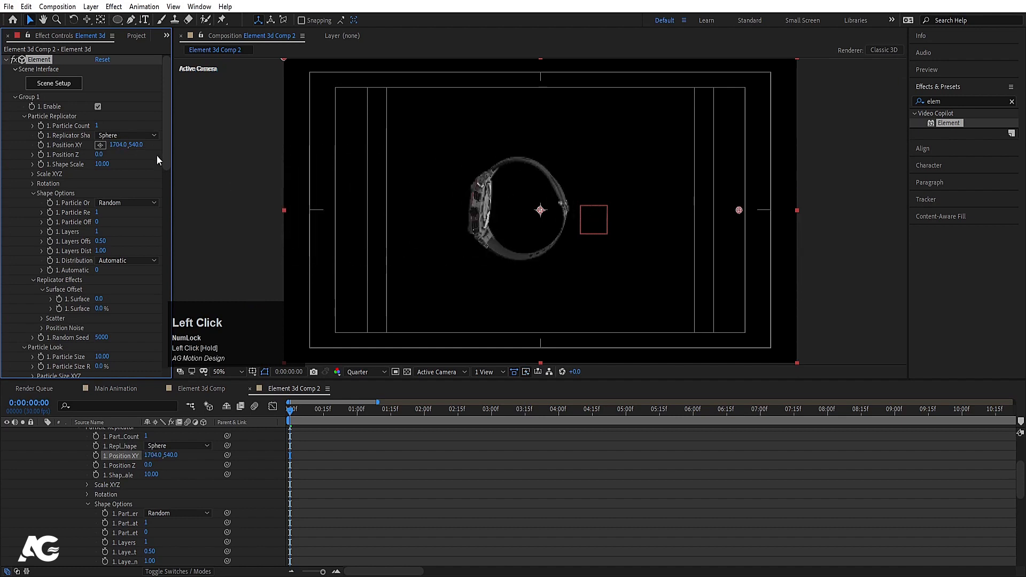
{"action": "key", "text": "ctrl+z"}
Step: Raise Particle Count to 78 and reduce Shape Scale to 2.80
{"action": "left_click_drag", "start_coordinate": [99, 127], "coordinate": [105, 128]}
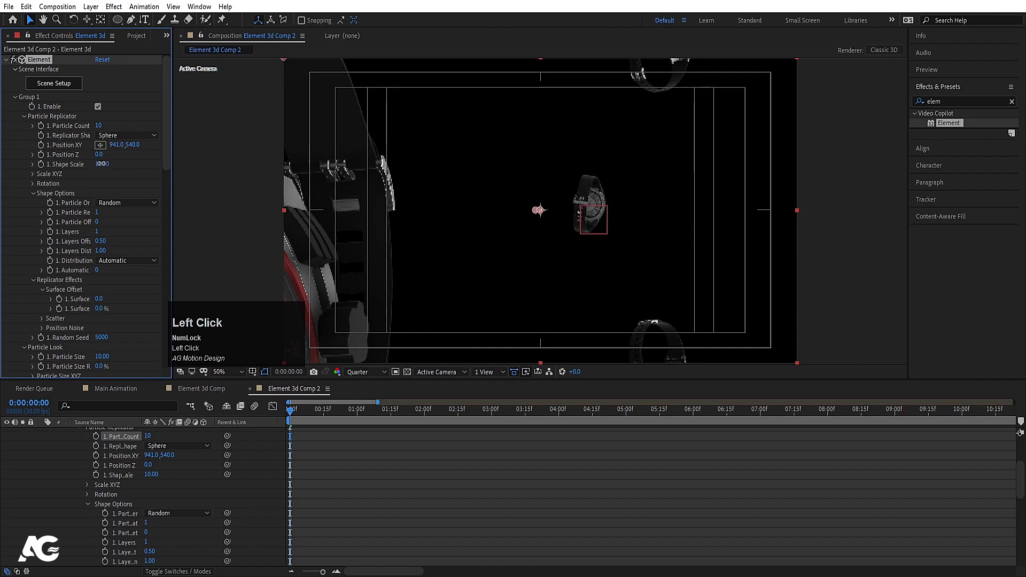
{"action": "left_click_drag", "start_coordinate": [102, 164], "coordinate": [68, 170]}
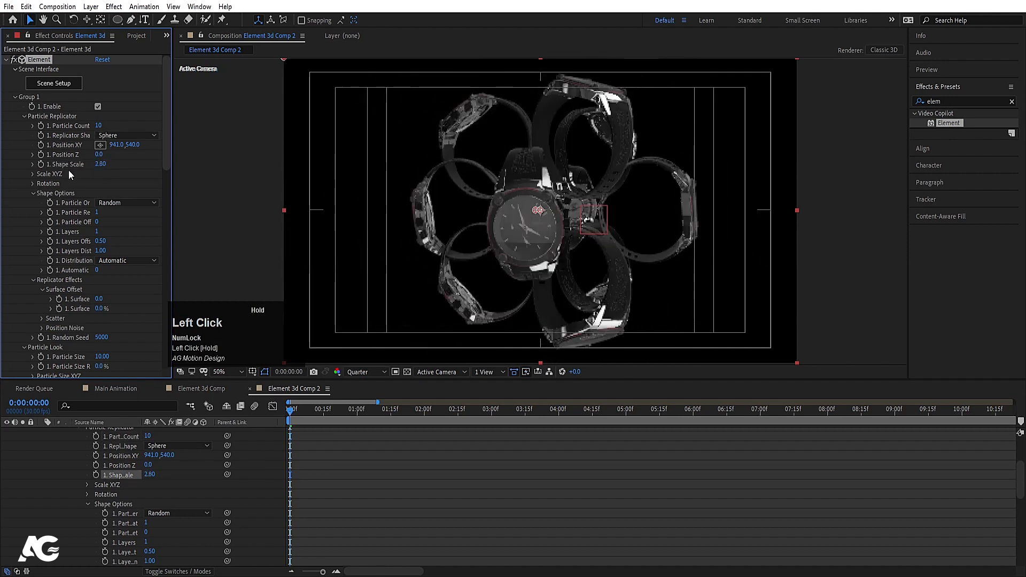
{"action": "left_click_drag", "start_coordinate": [100, 125], "coordinate": [105, 126]}
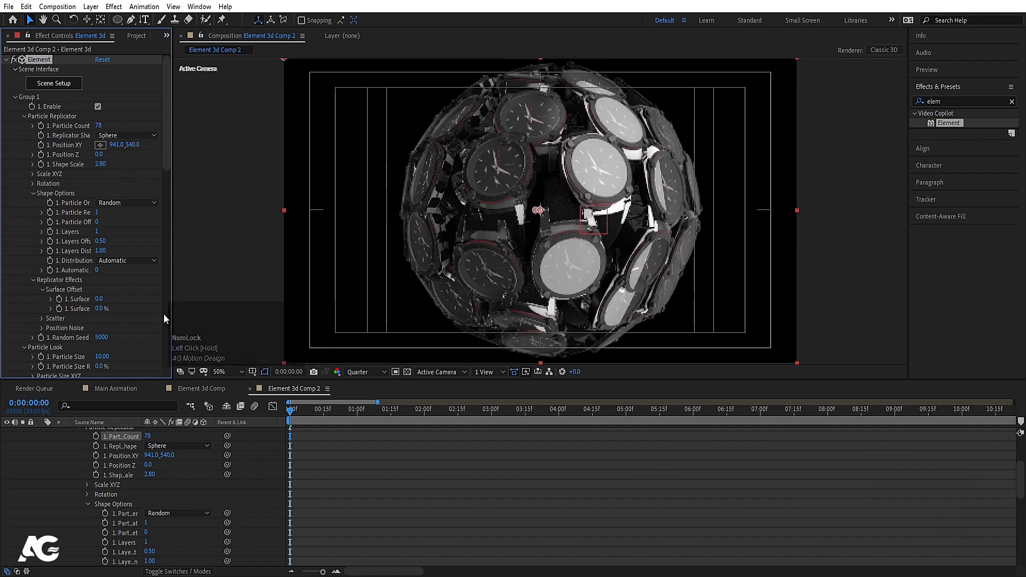
{"action": "scroll", "coordinate": [133, 470], "scroll_direction": "up", "scroll_amount": 3}
Step: Set the particle Scale X, Y and Z values to 3 each
{"action": "left_click", "coordinate": [42, 451]}
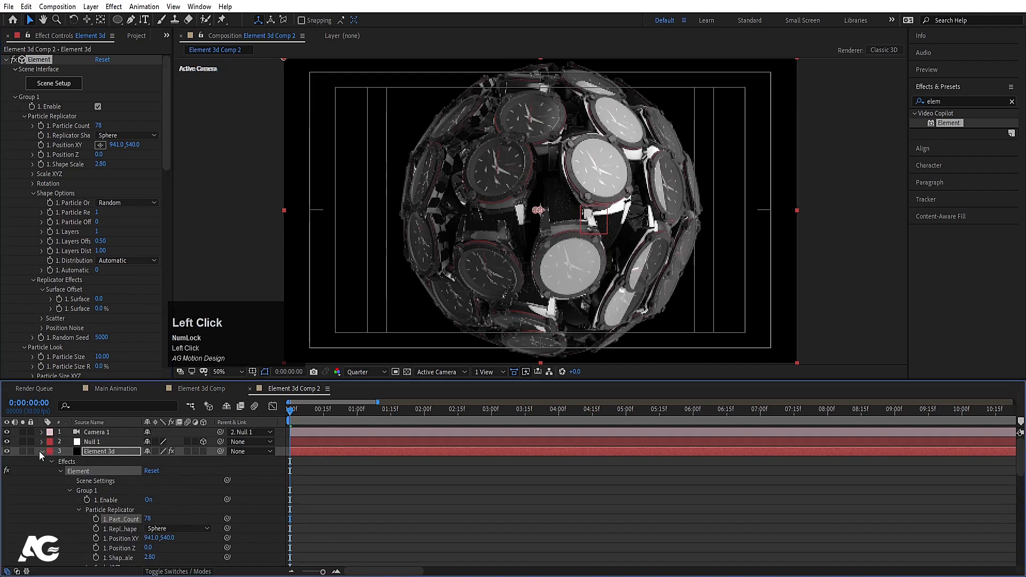
{"action": "left_click", "coordinate": [30, 174]}
{"action": "left_click_drag", "start_coordinate": [102, 183], "coordinate": [107, 181]}
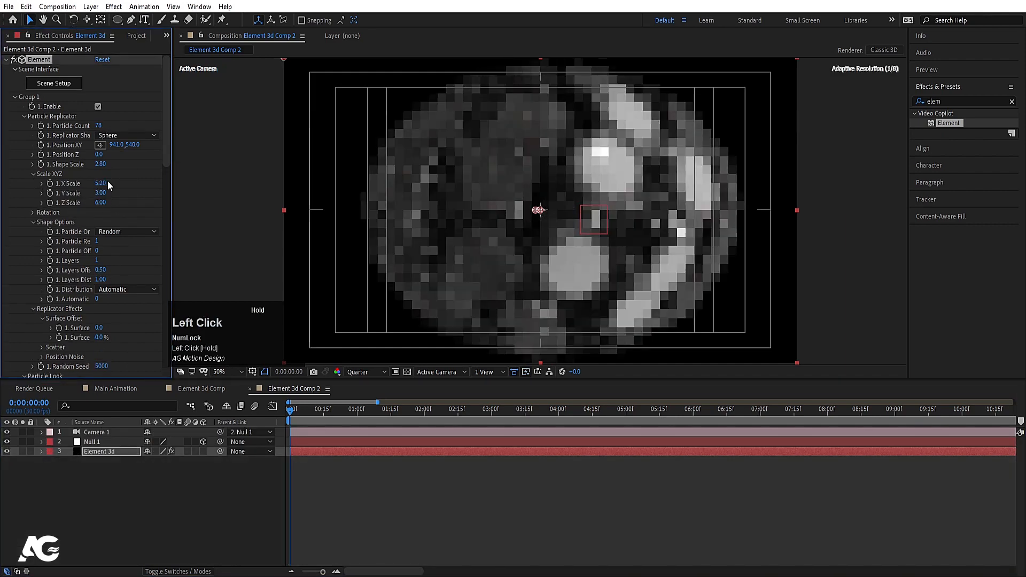
{"action": "key", "text": "ctrl+z"}
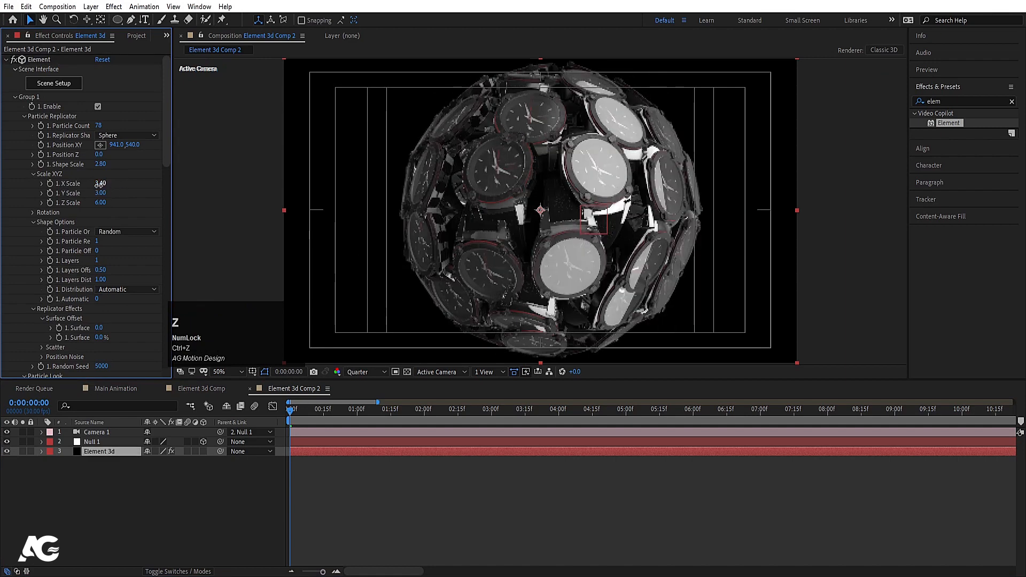
{"action": "left_click", "coordinate": [100, 183]}
{"action": "type", "text": "3"}
{"action": "left_click", "coordinate": [104, 194]}
{"action": "type", "text": "3"}
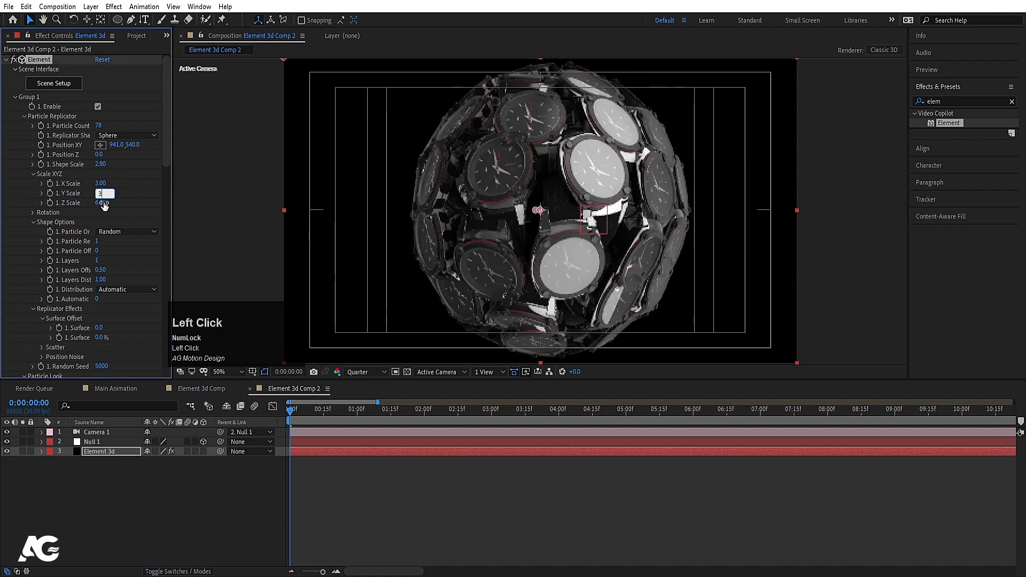
{"action": "left_click", "coordinate": [104, 203]}
{"action": "type", "text": "3"}
{"action": "left_click", "coordinate": [130, 206]}
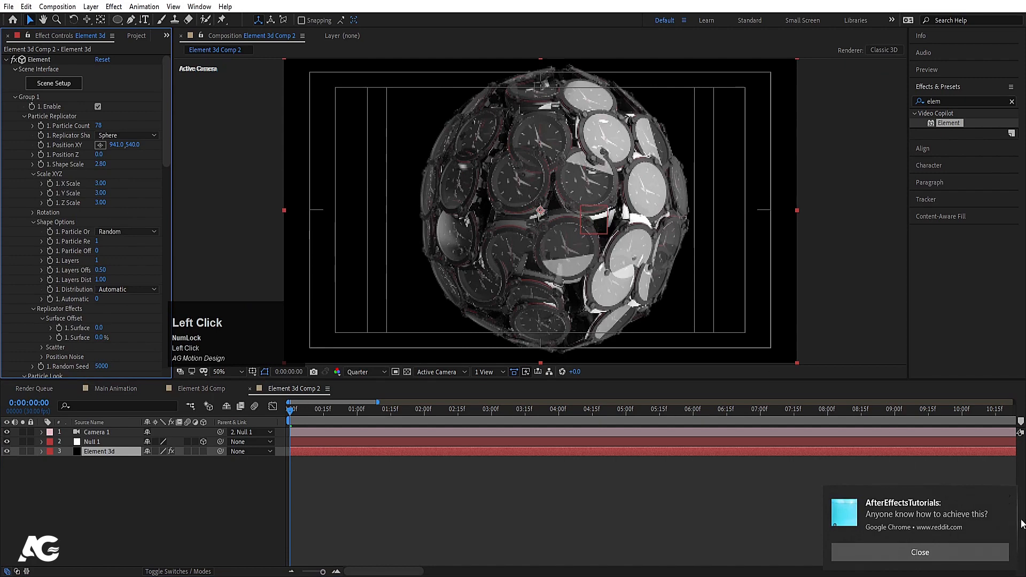
Step: Switch the viewer to Full resolution and set Particle Count to 30
{"action": "left_click", "coordinate": [1007, 497]}
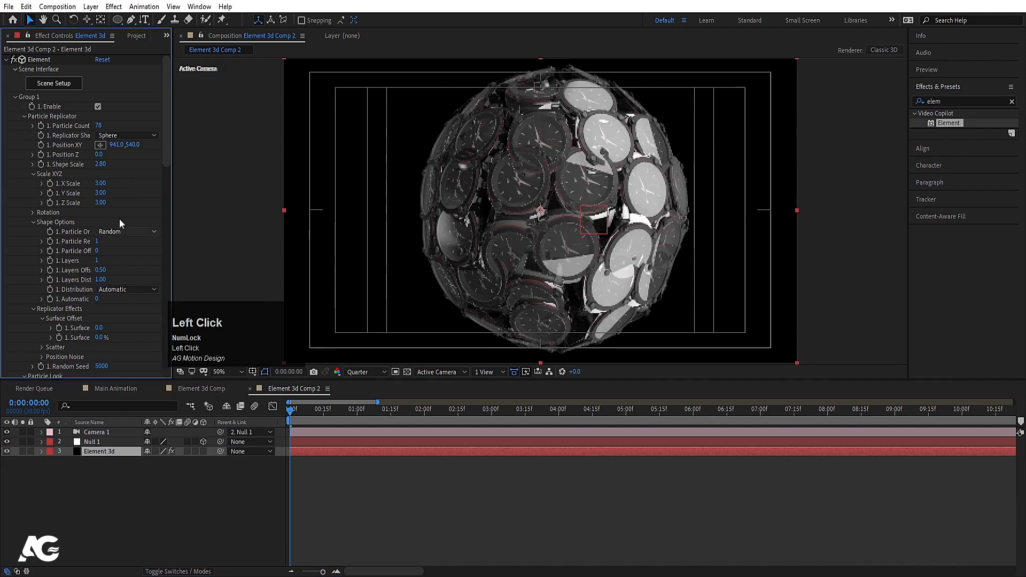
{"action": "left_click", "coordinate": [364, 372]}
{"action": "left_click", "coordinate": [364, 400]}
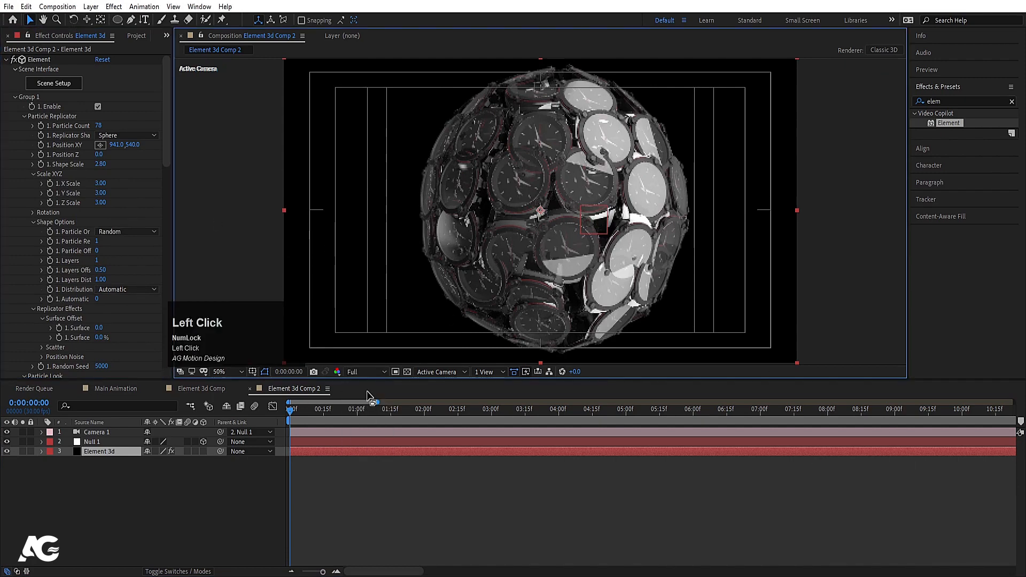
{"action": "left_click", "coordinate": [97, 125]}
{"action": "type", "text": "10"}
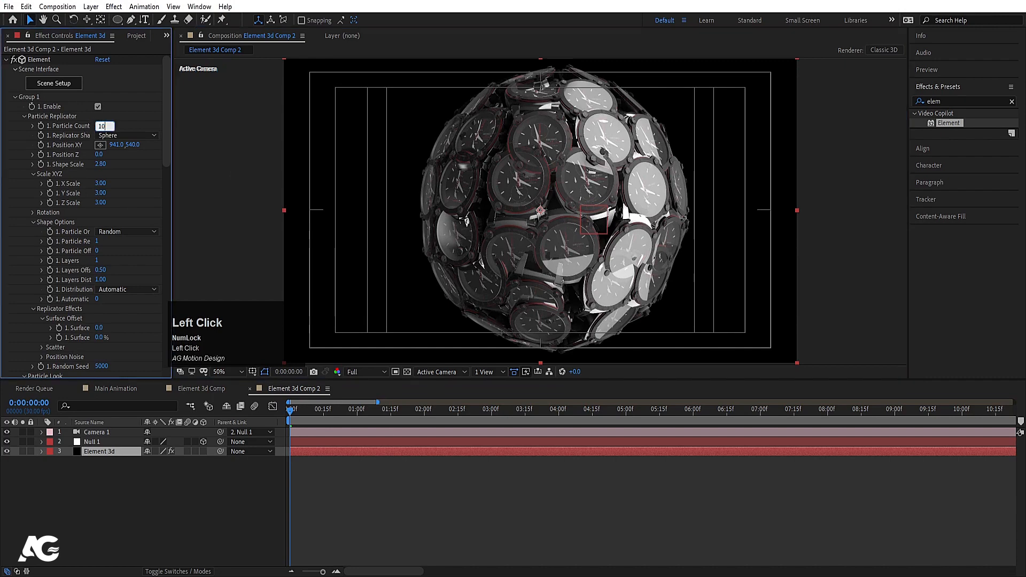
{"action": "key", "text": "Return"}
{"action": "left_click", "coordinate": [99, 124]}
{"action": "type", "text": "2"}
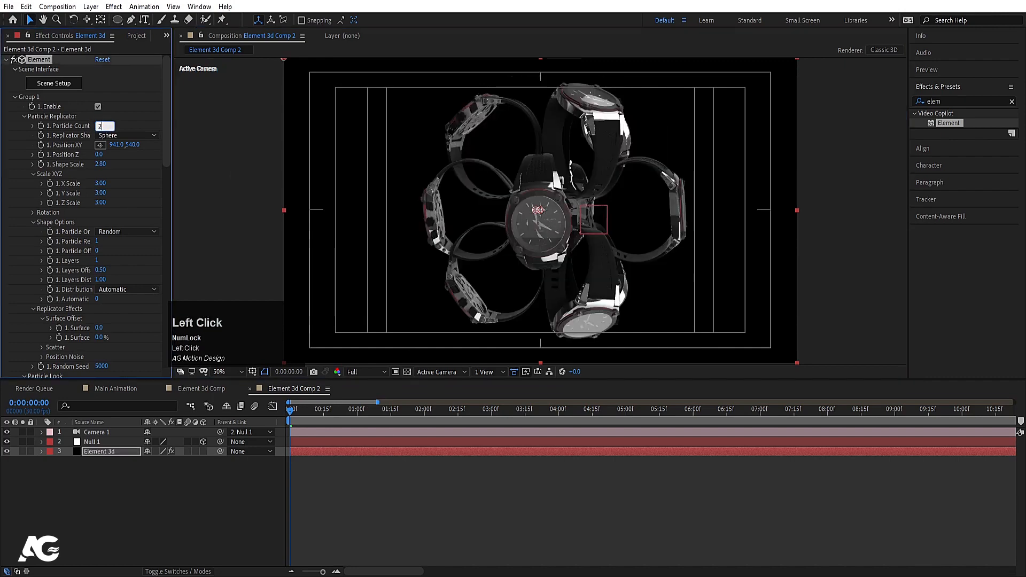
{"action": "type", "text": "0"}
{"action": "key", "text": "Return"}
{"action": "left_click", "coordinate": [100, 124]}
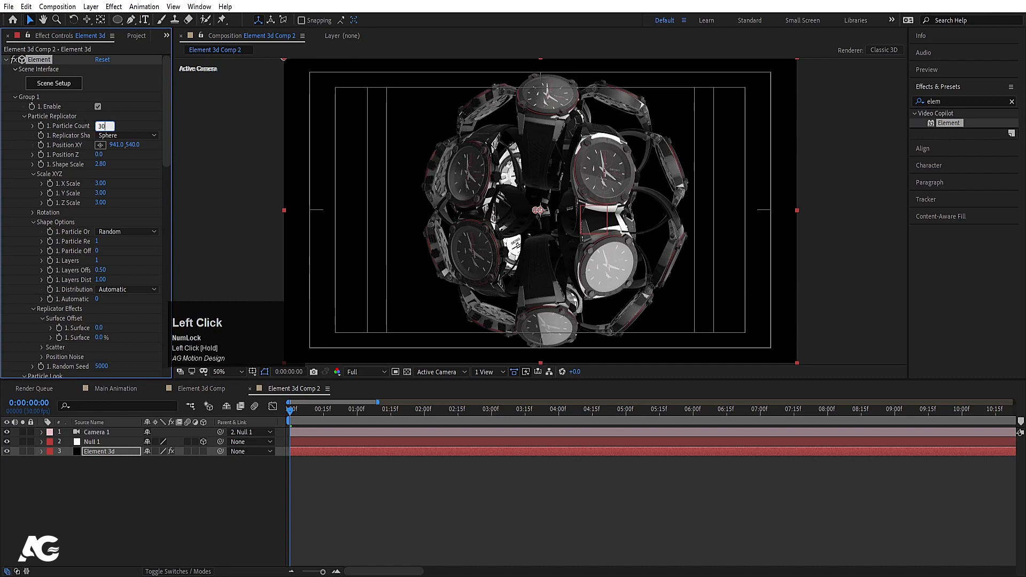
{"action": "type", "text": "30"}
{"action": "key", "text": "Return"}
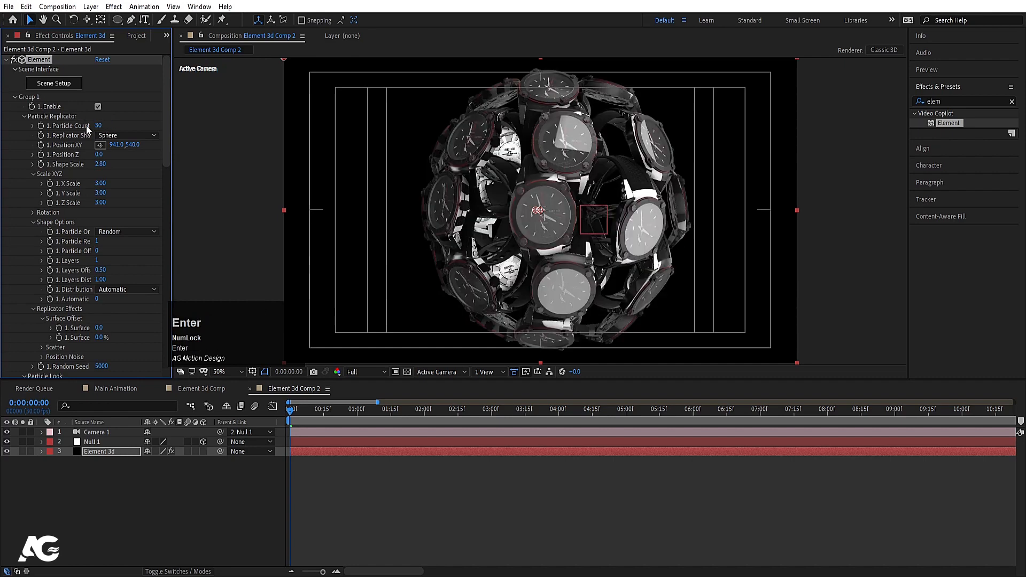
Step: Stretch the sphere to Y Scale 4.70 and set a starting Y Rotation keyframe
{"action": "left_click_drag", "start_coordinate": [103, 194], "coordinate": [114, 197]}
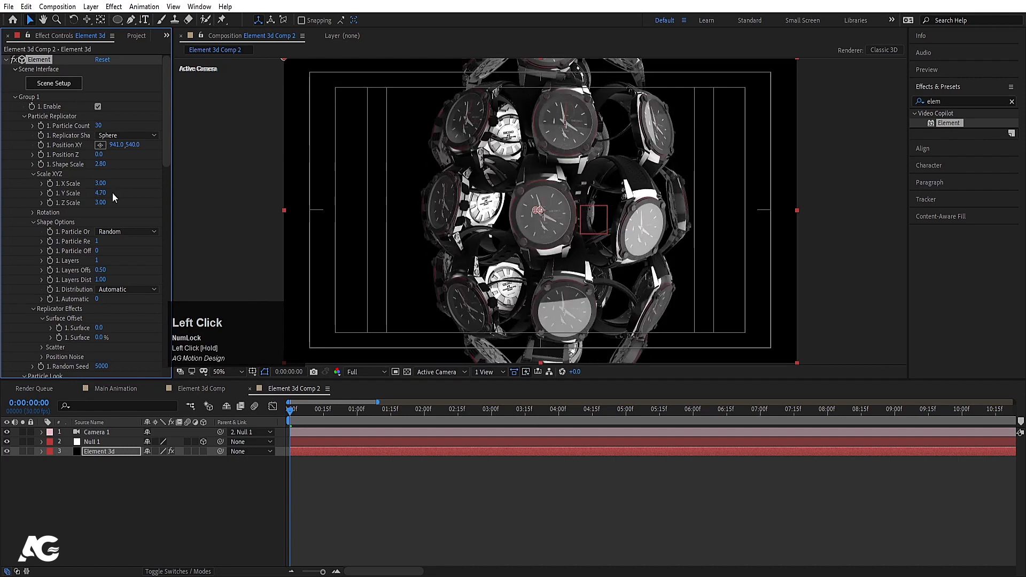
{"action": "left_click", "coordinate": [33, 214]}
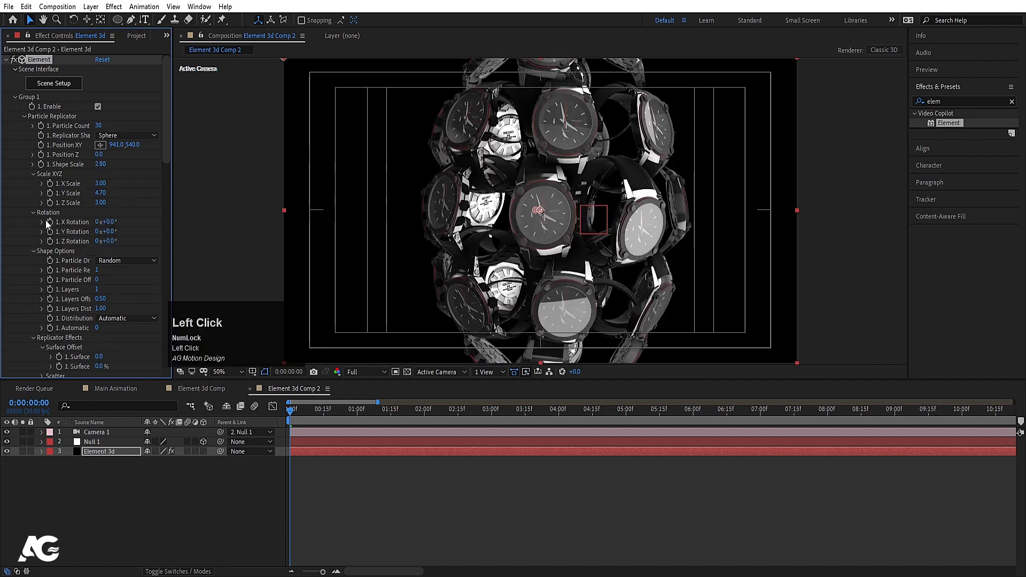
{"action": "left_click_drag", "start_coordinate": [109, 232], "coordinate": [94, 231]}
{"action": "key", "text": "ctrl+z"}
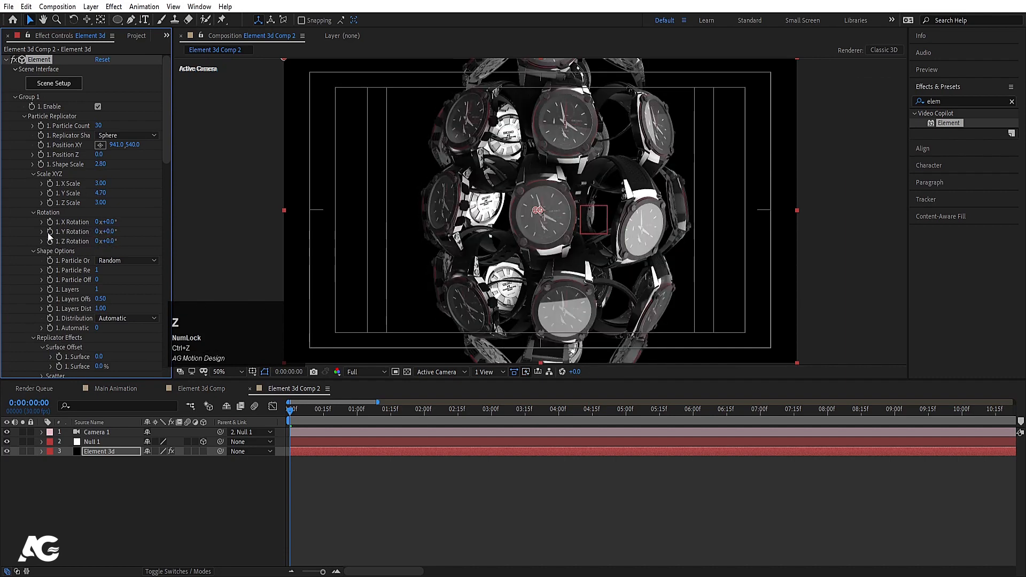
{"action": "left_click", "coordinate": [49, 231]}
Step: Set Y Rotation to -80° at 0:00:03:29 and preview the spin
{"action": "key", "text": "u"}
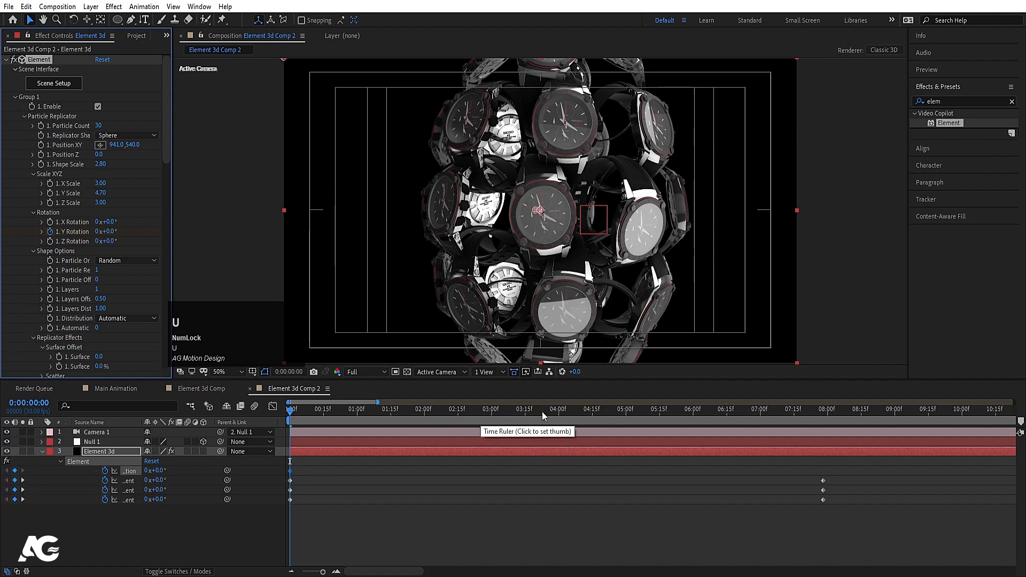
{"action": "left_click", "coordinate": [557, 408]}
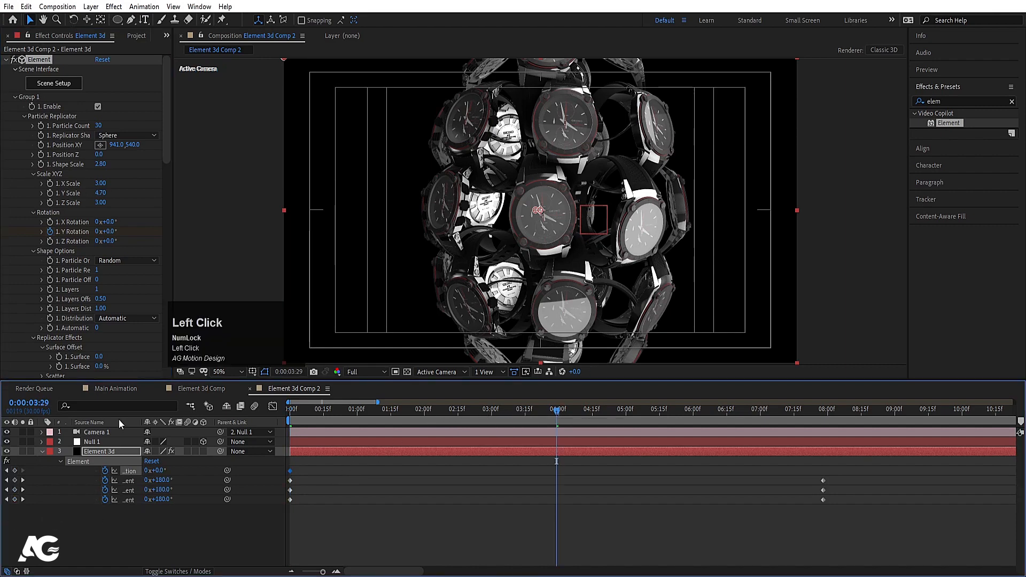
{"action": "left_click_drag", "start_coordinate": [155, 470], "coordinate": [128, 470]}
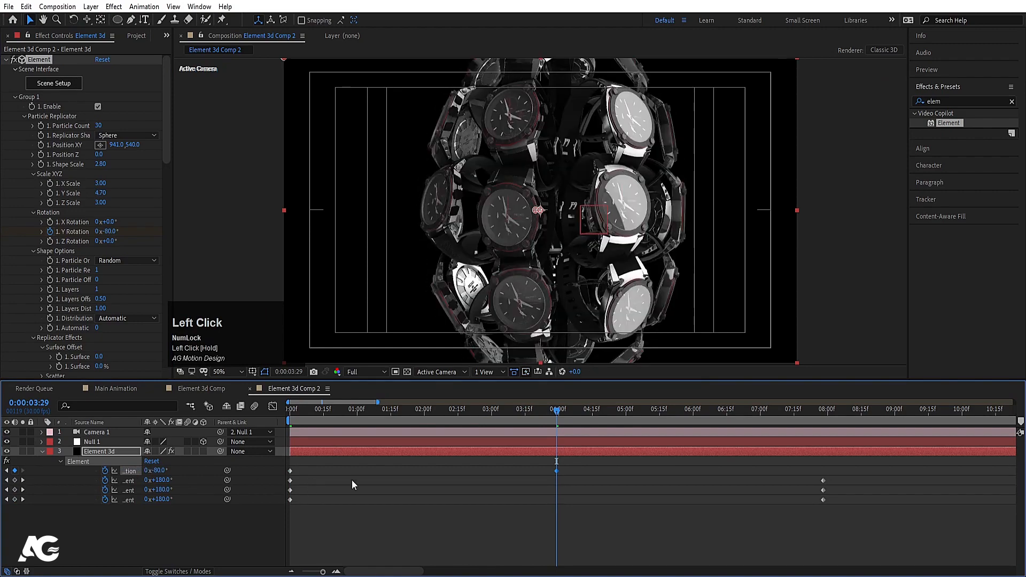
{"action": "key", "text": "j"}
{"action": "key", "text": "space"}
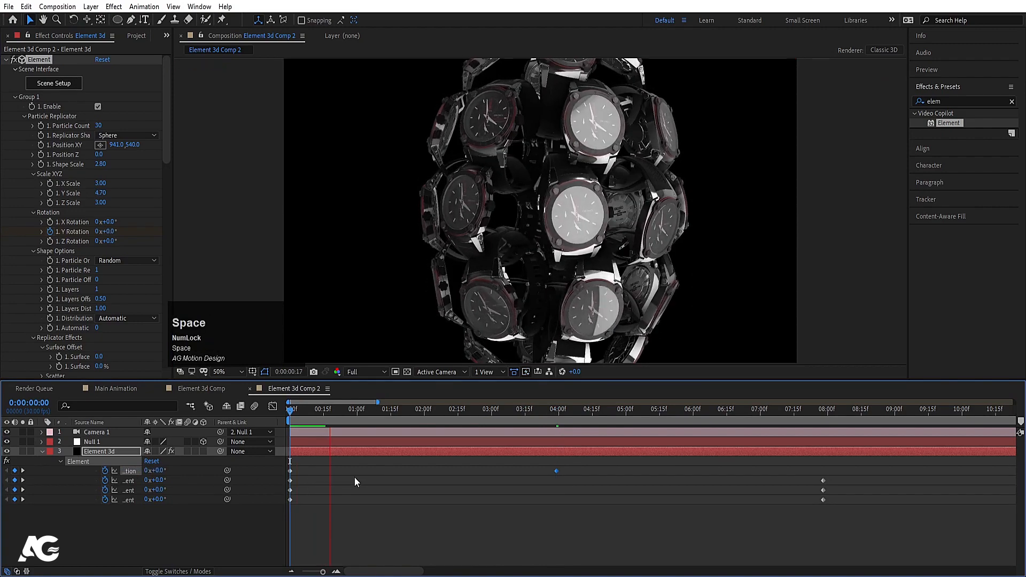
{"action": "left_click", "coordinate": [355, 476]}
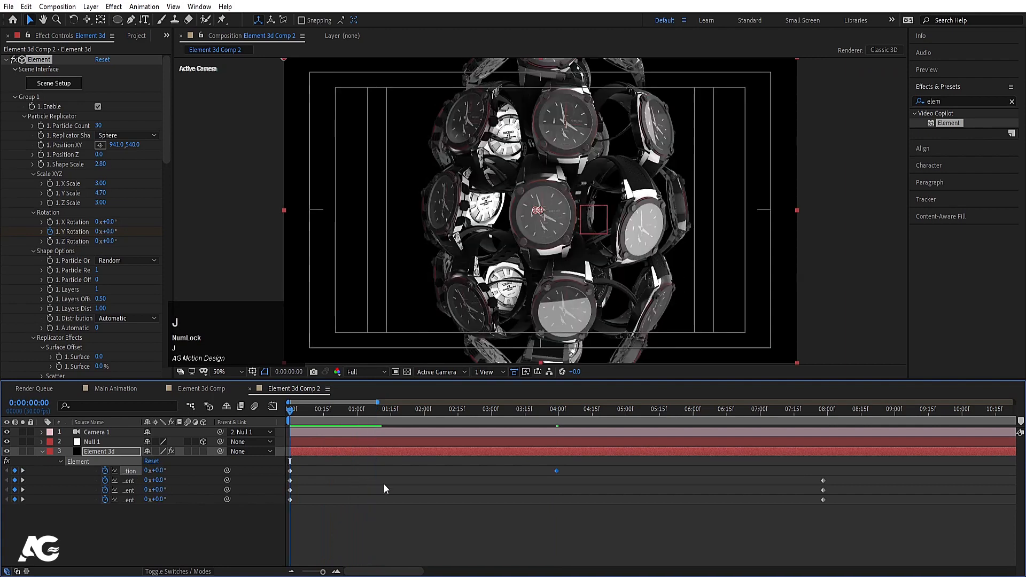
{"action": "left_click", "coordinate": [83, 442]}
Step: Orbit the camera around the watch sphere and dolly it in closer
{"action": "key", "text": "r"}
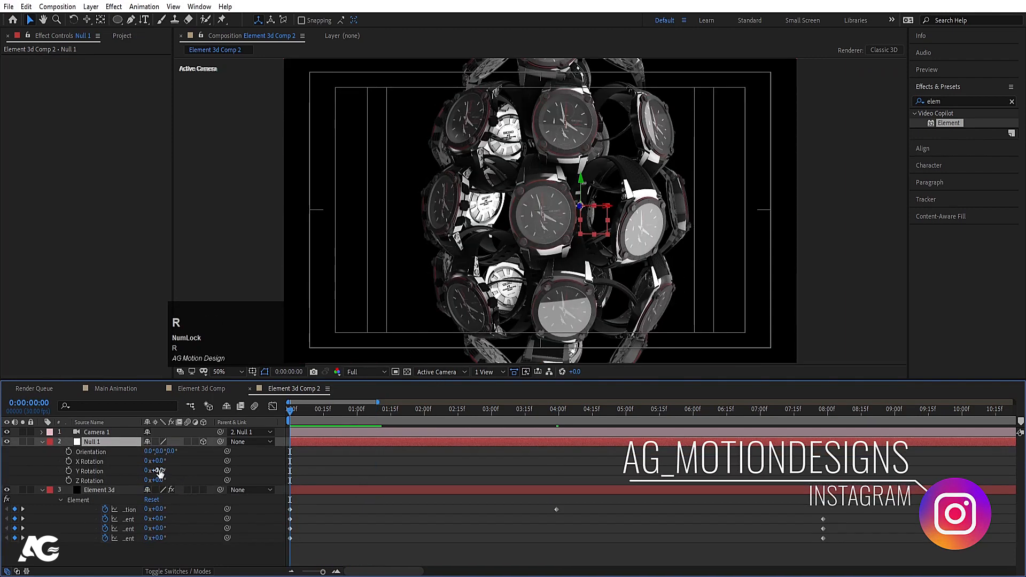
{"action": "left_click_drag", "start_coordinate": [159, 471], "coordinate": [135, 470]}
{"action": "key", "text": "ctrl+z"}
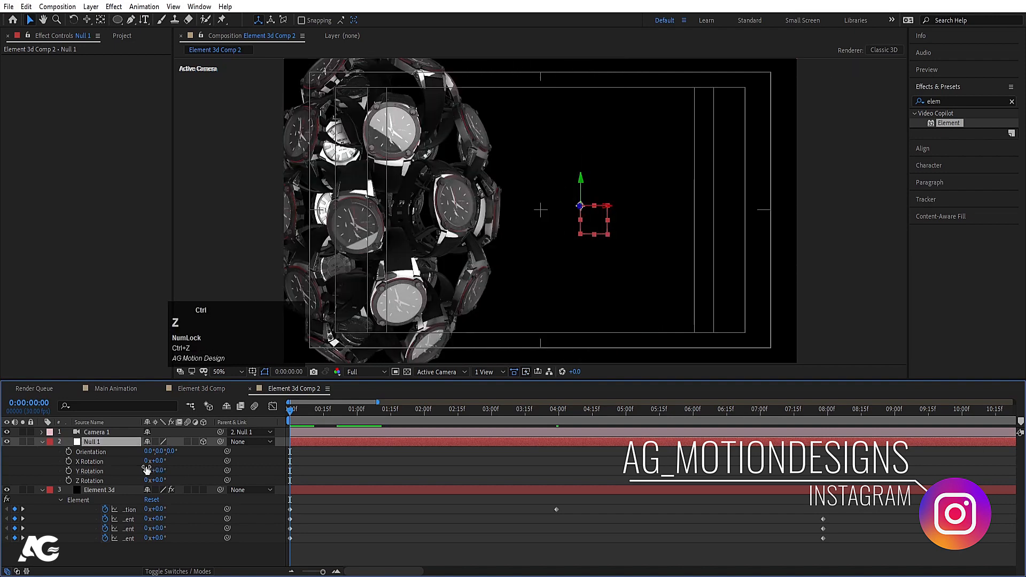
{"action": "left_click", "coordinate": [309, 469]}
{"action": "key", "text": "c"}
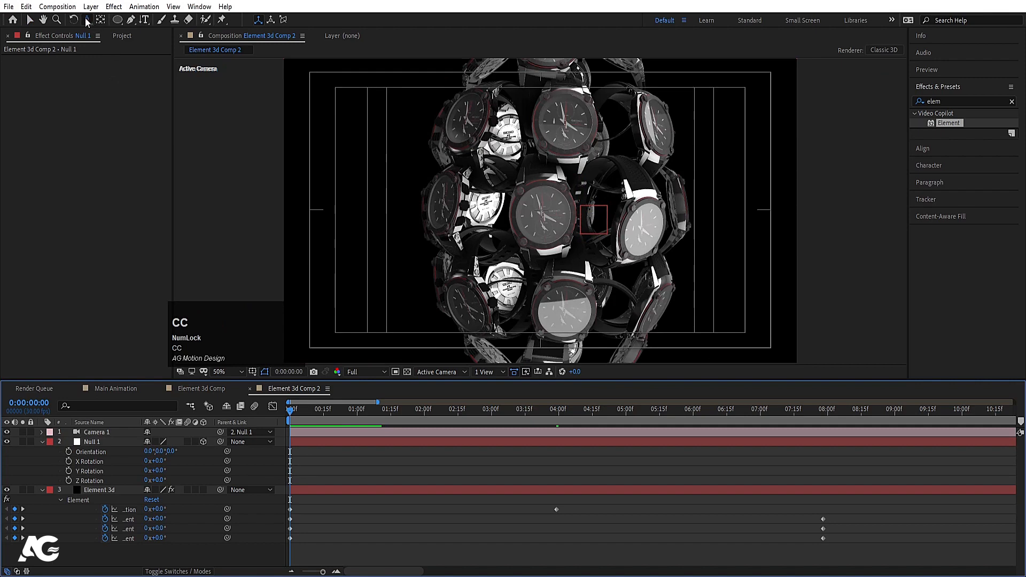
{"action": "left_click_drag", "start_coordinate": [87, 20], "coordinate": [119, 24]}
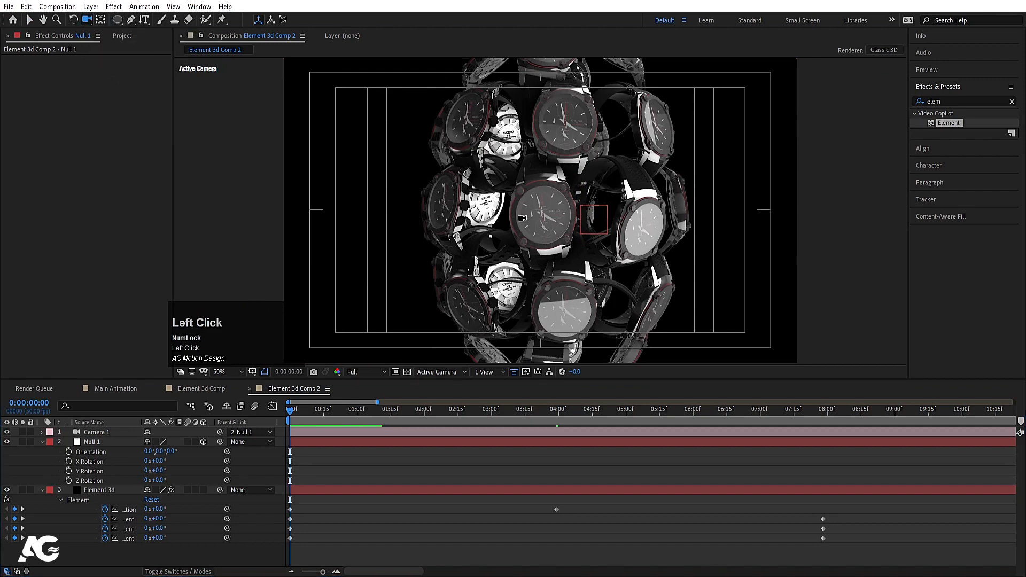
{"action": "left_click_drag", "start_coordinate": [522, 218], "coordinate": [567, 158]}
{"action": "key", "text": "c"}
{"action": "key", "text": "c"}
{"action": "key", "text": "c"}
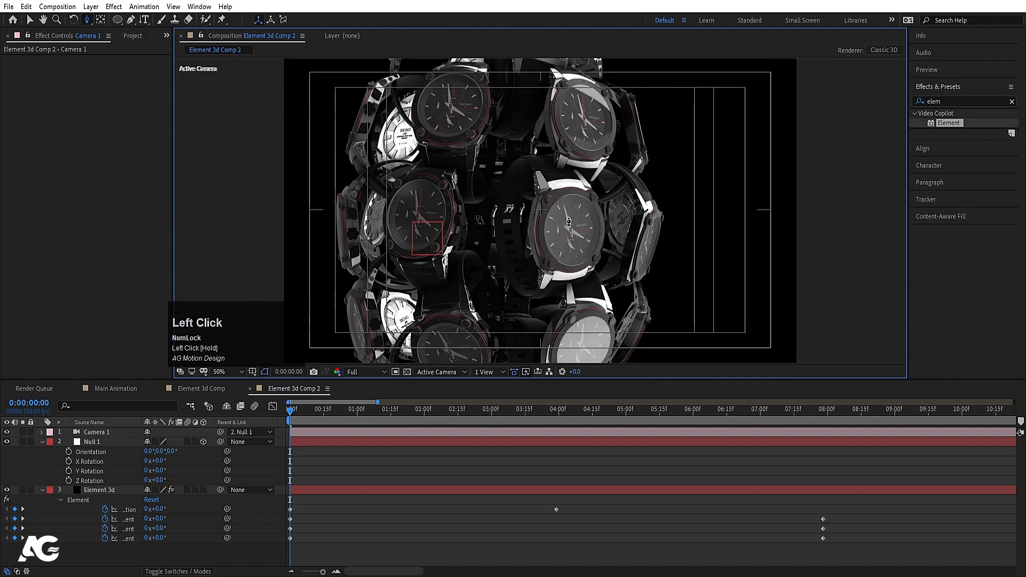
{"action": "left_click_drag", "start_coordinate": [570, 220], "coordinate": [547, 191]}
{"action": "key", "text": "c"}
{"action": "key", "text": "c"}
Step: Rotate Null 1 to 30° on its Z axis
{"action": "left_click", "coordinate": [96, 440]}
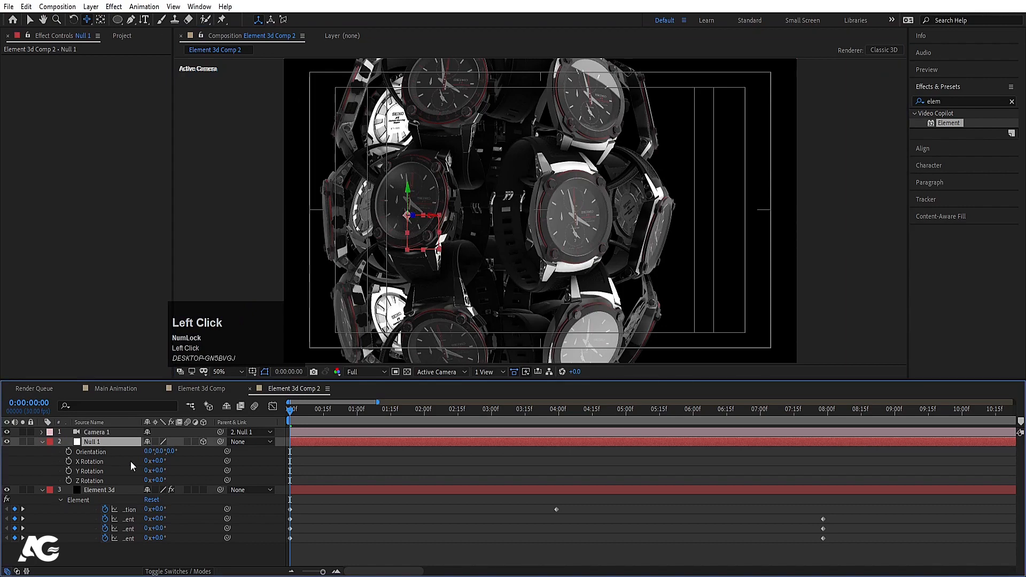
{"action": "key", "text": "r"}
{"action": "key", "text": "r"}
{"action": "key", "text": "r"}
{"action": "mouse_move", "coordinate": [161, 464]}
{"action": "left_mouse_down"}
{"action": "mouse_move", "coordinate": [162, 479]}
{"action": "mouse_move", "coordinate": [176, 476]}
{"action": "left_mouse_up"}
{"action": "key", "text": "ctrl+z"}
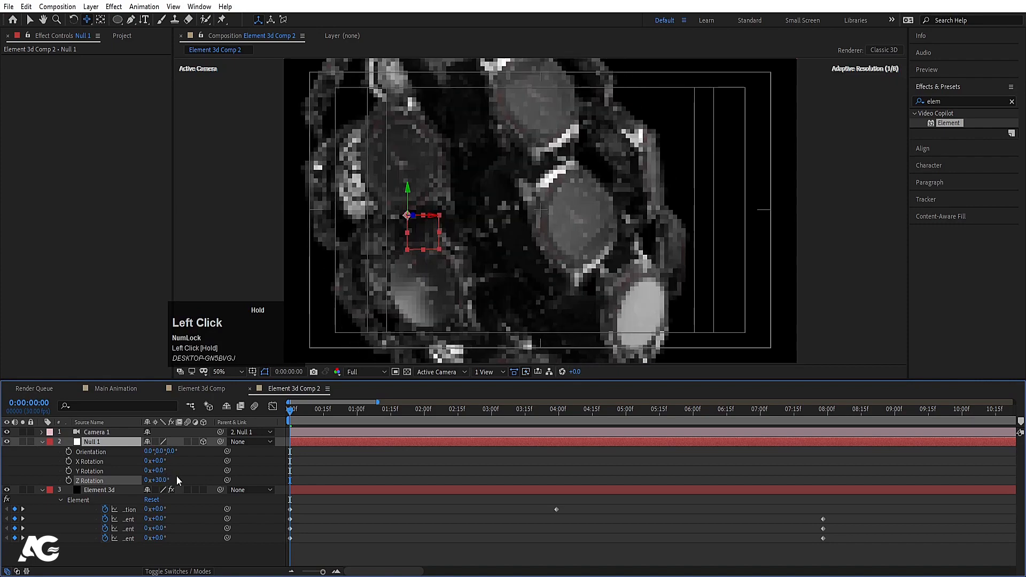
{"action": "key", "text": "v"}
{"action": "mouse_move", "coordinate": [418, 234]}
{"action": "left_mouse_down"}
{"action": "mouse_move", "coordinate": [410, 231]}
{"action": "mouse_move", "coordinate": [438, 239]}
{"action": "mouse_move", "coordinate": [421, 234]}
{"action": "left_mouse_up"}
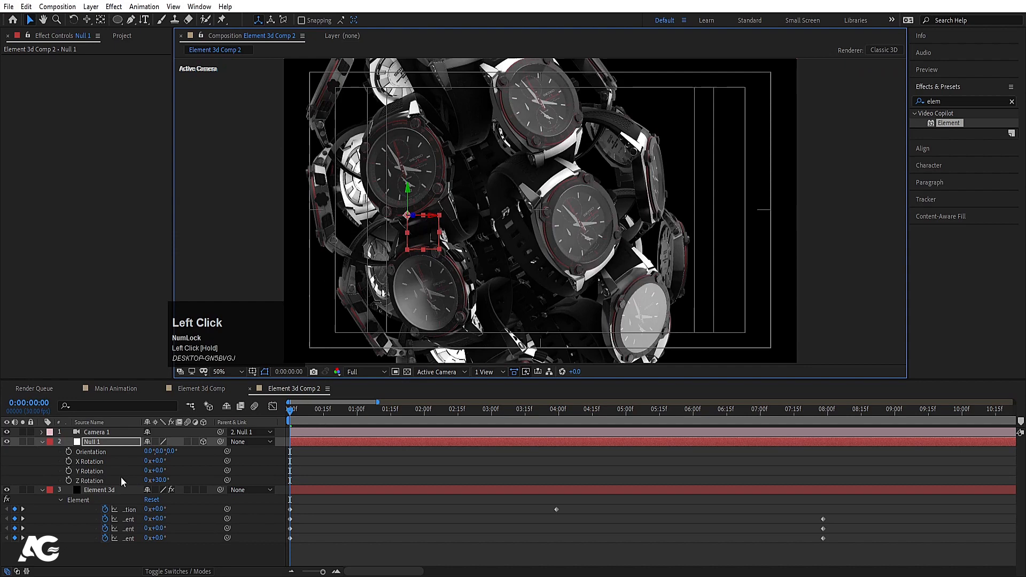
{"action": "left_click", "coordinate": [91, 494]}
Step: Turn Camera 1's Depth of Field on and set Focus Distance to about 932 pixels
{"action": "left_click", "coordinate": [88, 433]}
{"action": "key", "text": "a"}
{"action": "key", "text": "a"}
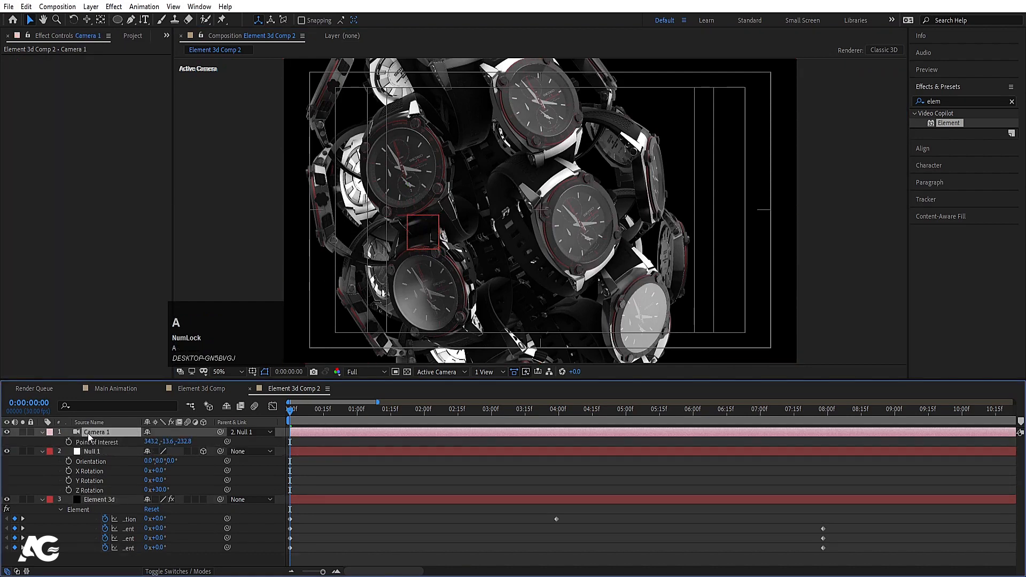
{"action": "left_click", "coordinate": [147, 462]}
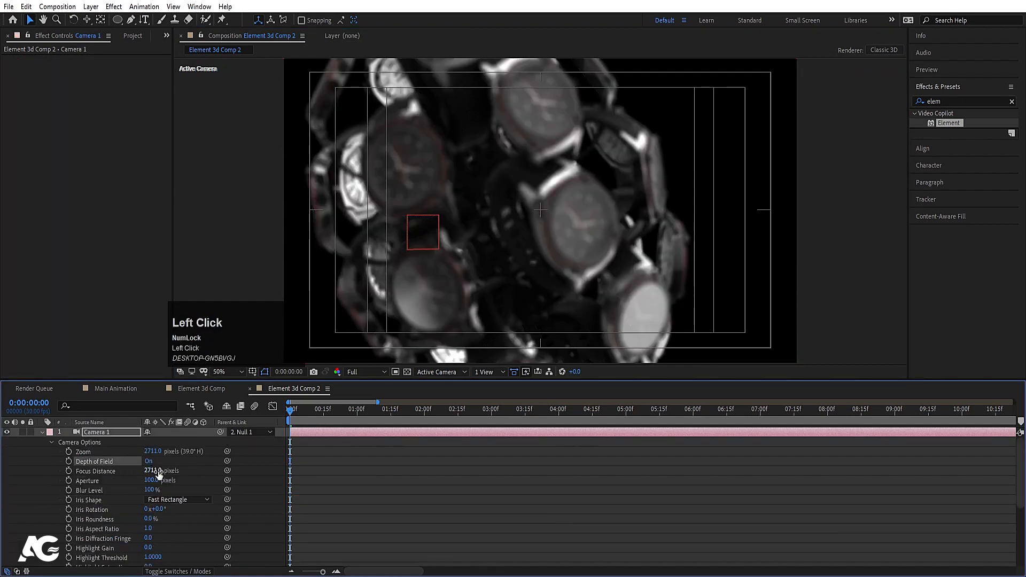
{"action": "left_click", "coordinate": [155, 471]}
{"action": "type", "text": "1000"}
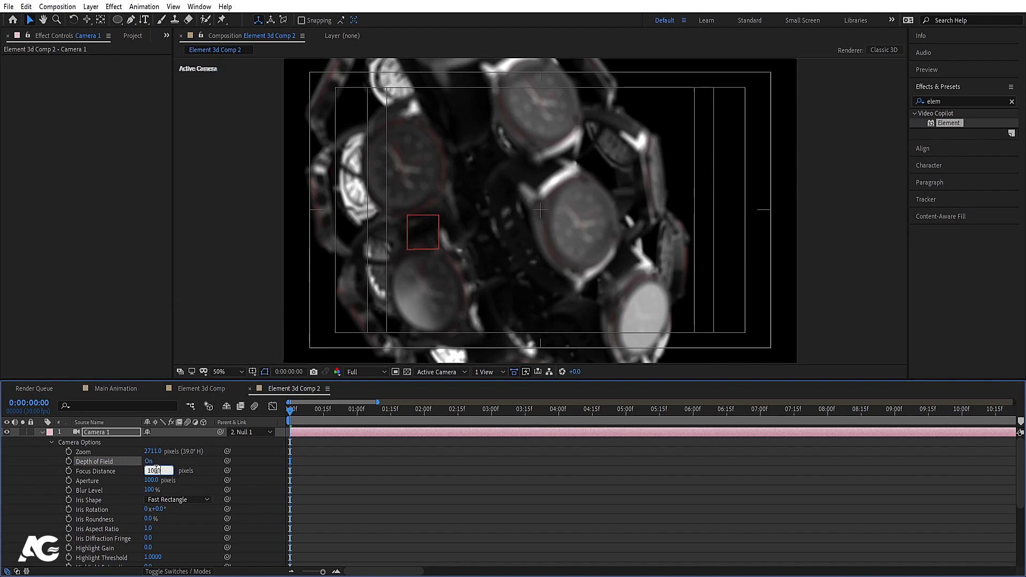
{"action": "key", "text": "Return"}
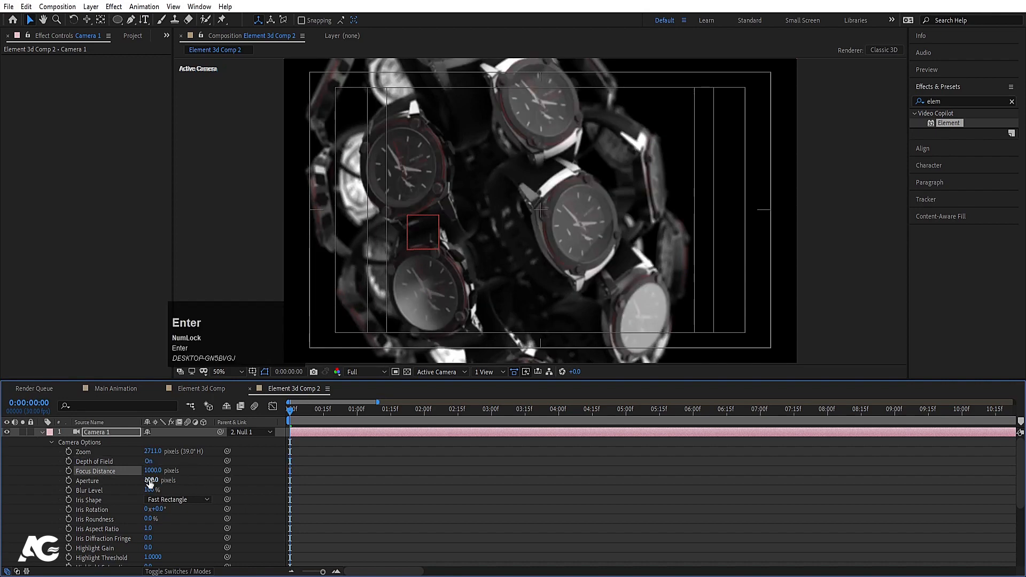
{"action": "left_click_drag", "start_coordinate": [151, 471], "coordinate": [117, 473]}
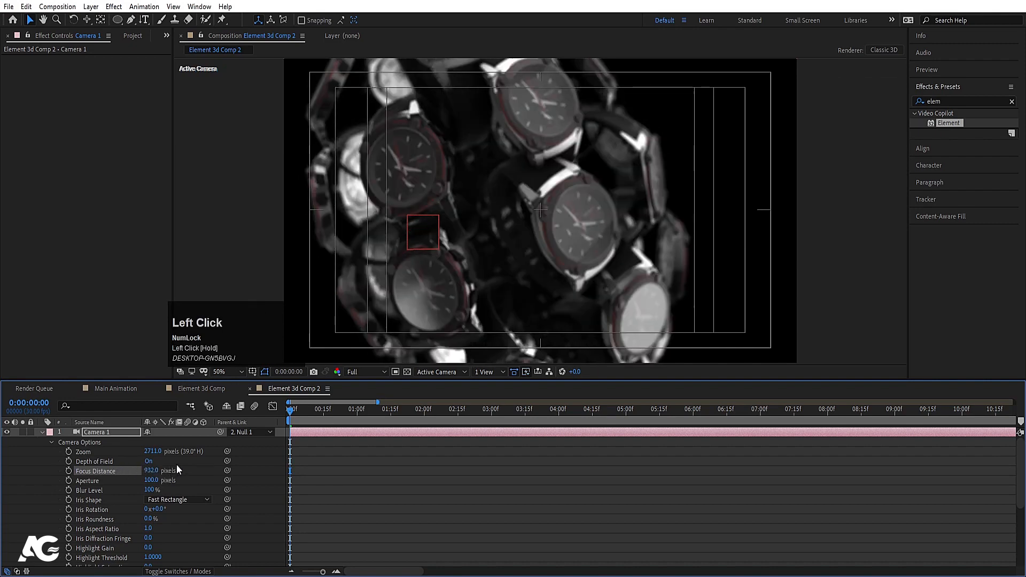
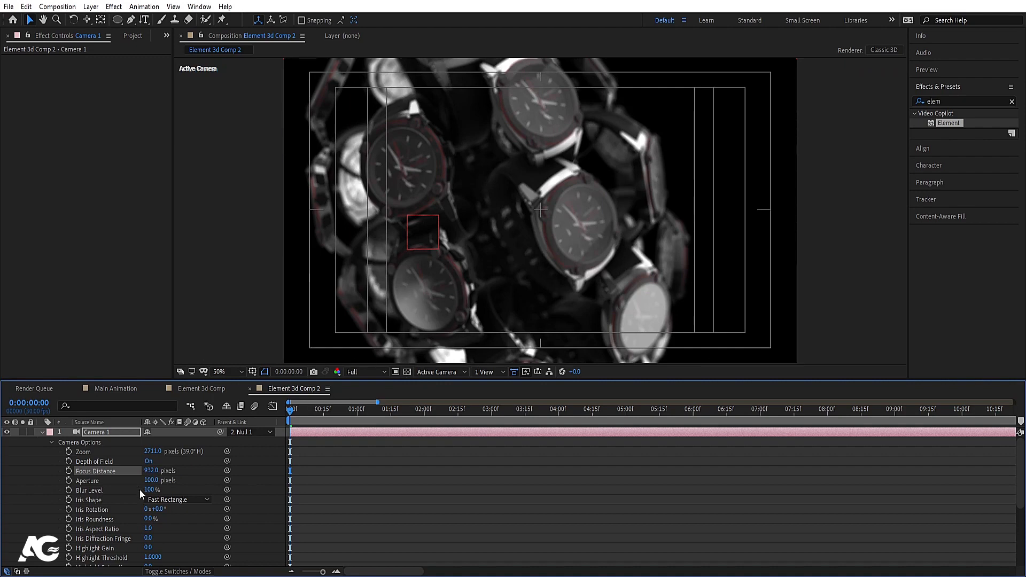
Step: Set Camera 1's Focus Distance to 1175 pixels and its Blur Level to 150%
{"action": "left_click_drag", "start_coordinate": [151, 473], "coordinate": [339, 463]}
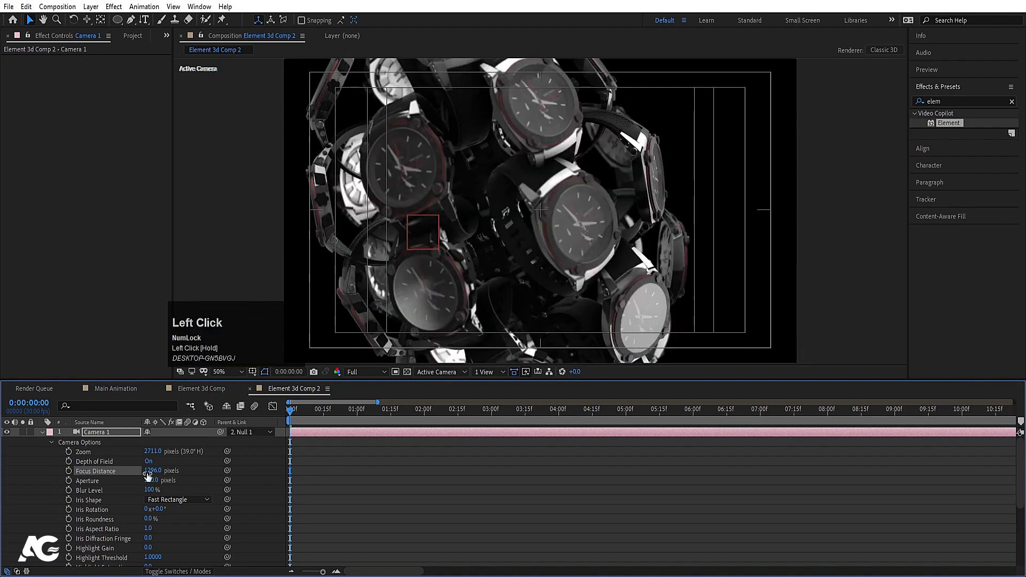
{"action": "mouse_move", "coordinate": [140, 469]}
{"action": "left_mouse_down"}
{"action": "mouse_move", "coordinate": [124, 470]}
{"action": "mouse_move", "coordinate": [150, 472]}
{"action": "left_mouse_up"}
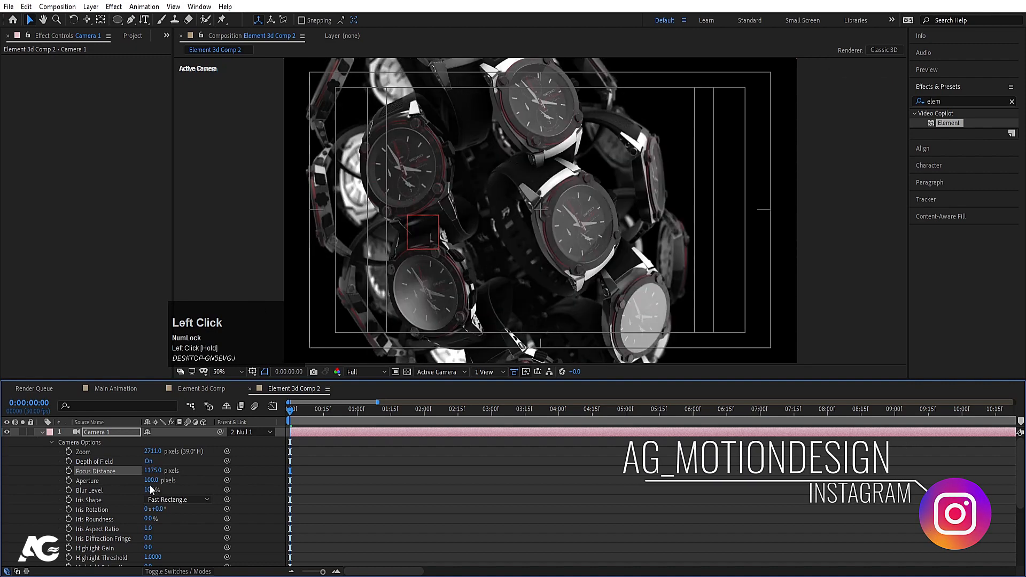
{"action": "left_click", "coordinate": [151, 490]}
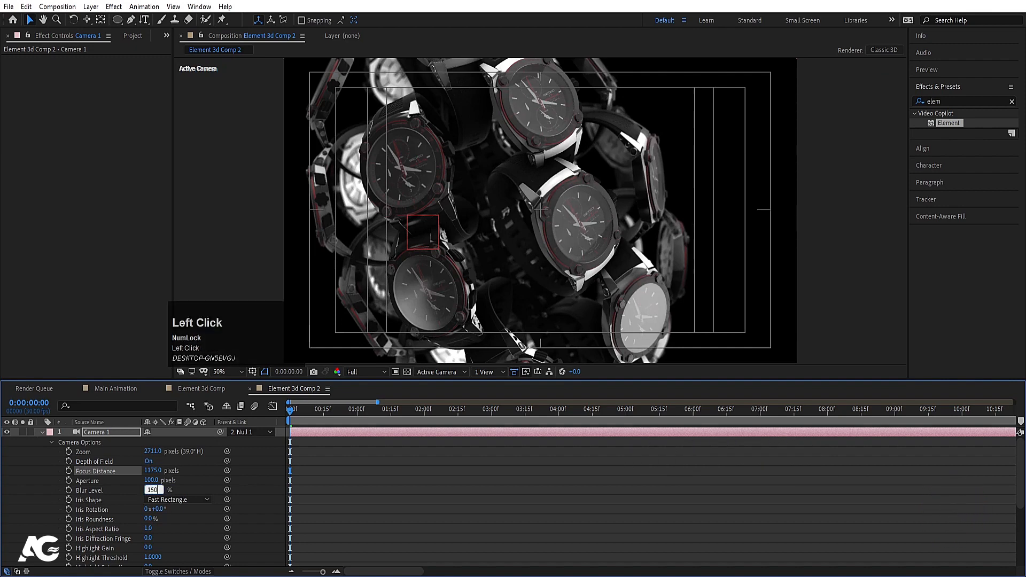
{"action": "type", "text": "150"}
{"action": "key", "text": "Return"}
{"action": "left_click", "coordinate": [320, 518]}
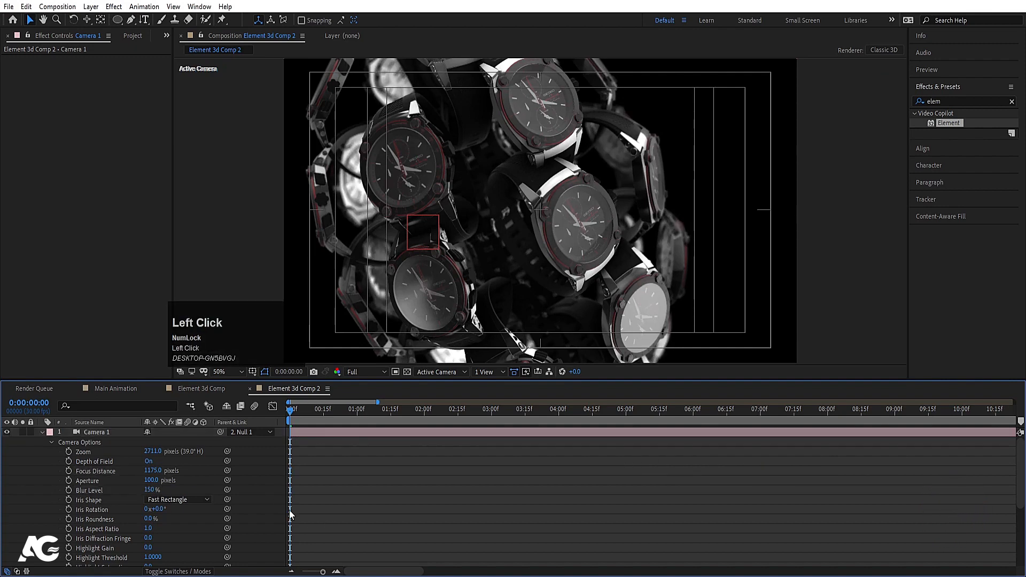
Step: Lower the preview resolution to Quarter and preview the animation
{"action": "key", "text": "u"}
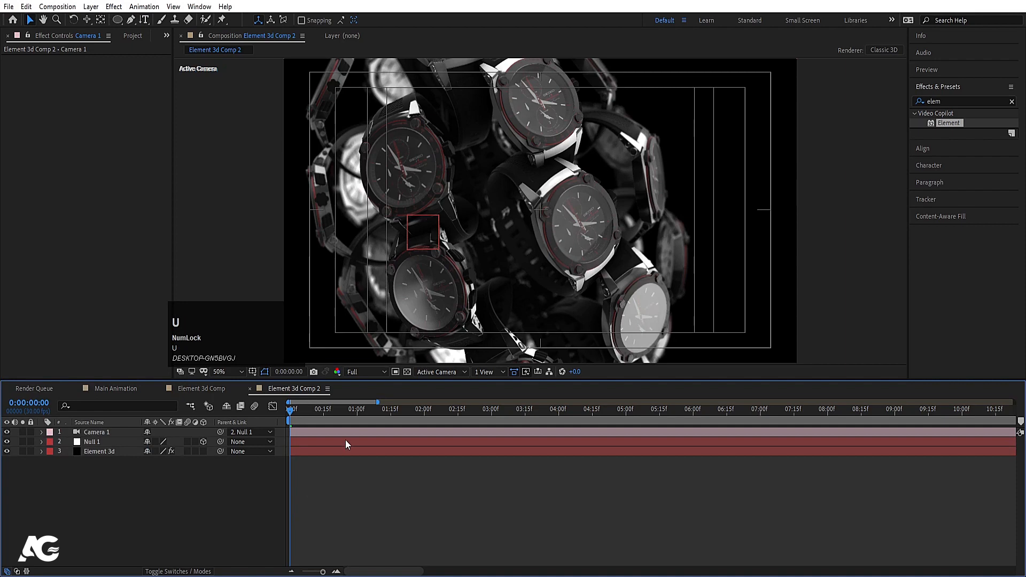
{"action": "key", "text": "space"}
{"action": "key", "text": "space"}
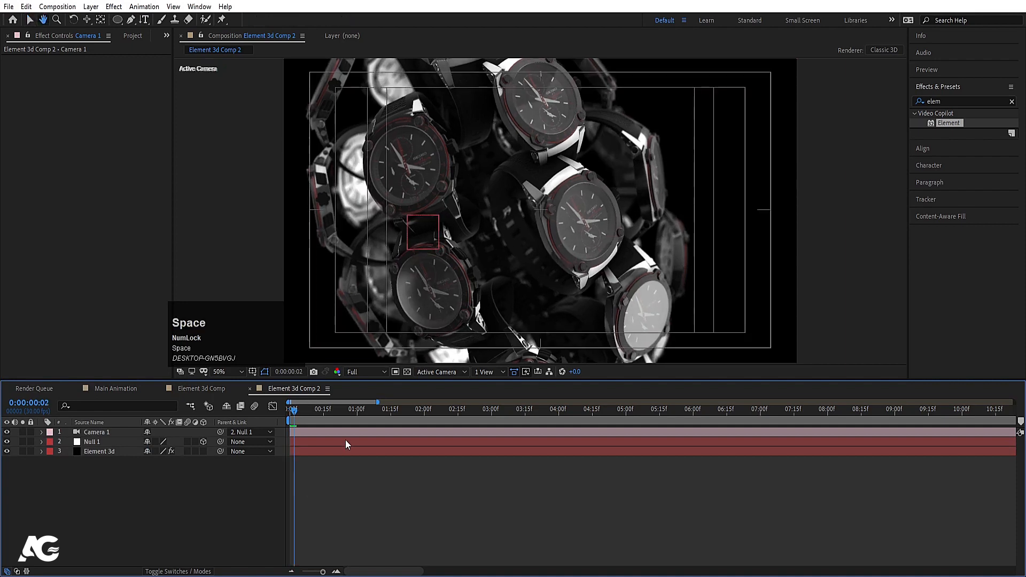
{"action": "key", "text": "u"}
{"action": "left_click", "coordinate": [366, 372]}
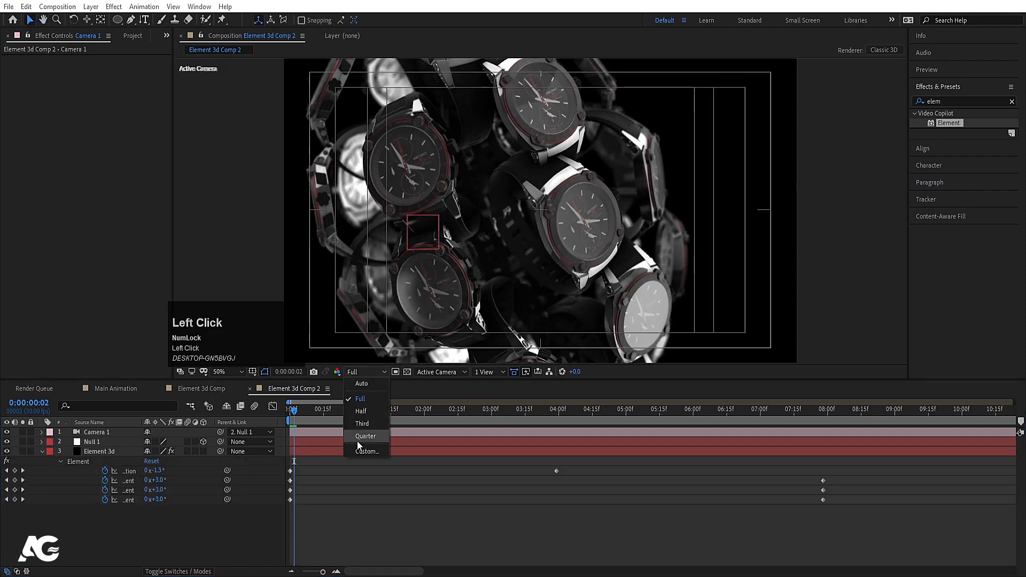
{"action": "left_click", "coordinate": [357, 436]}
{"action": "key", "text": "space"}
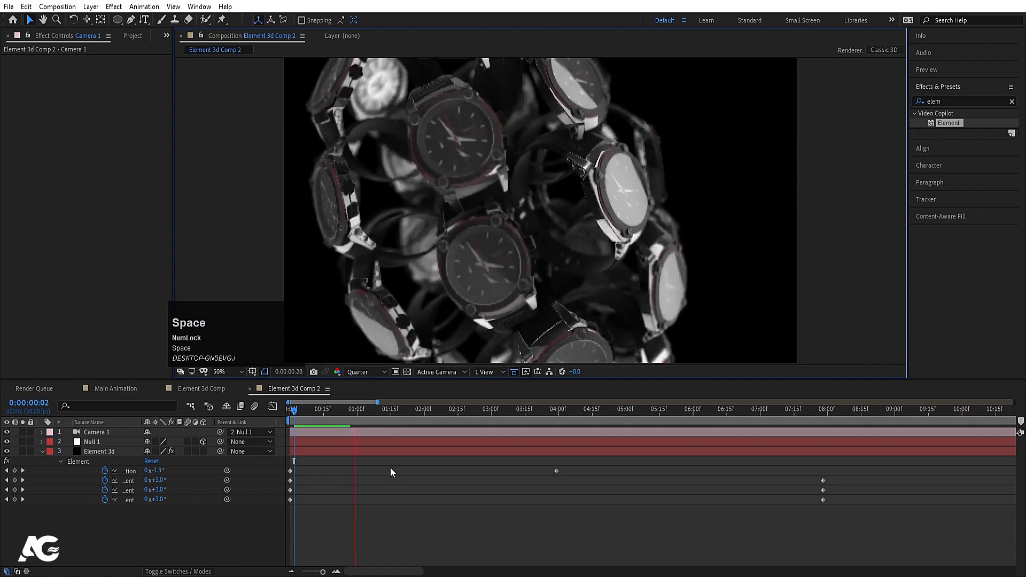
{"action": "key", "text": "space"}
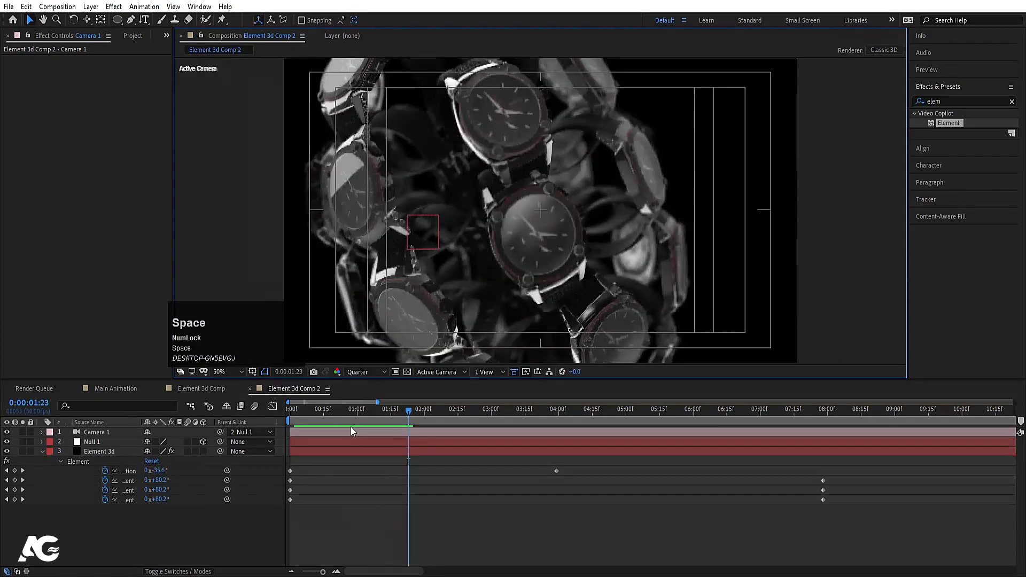
{"action": "key", "text": "j"}
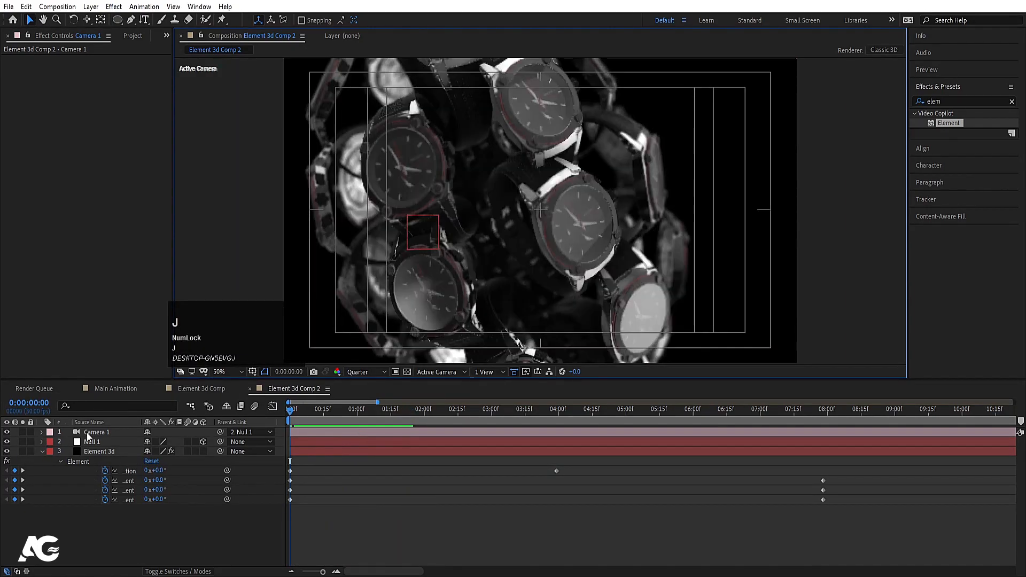
Step: Keyframe Camera 1's Position at 0:00 and pan it to a new position at 3:29
{"action": "left_click", "coordinate": [89, 433]}
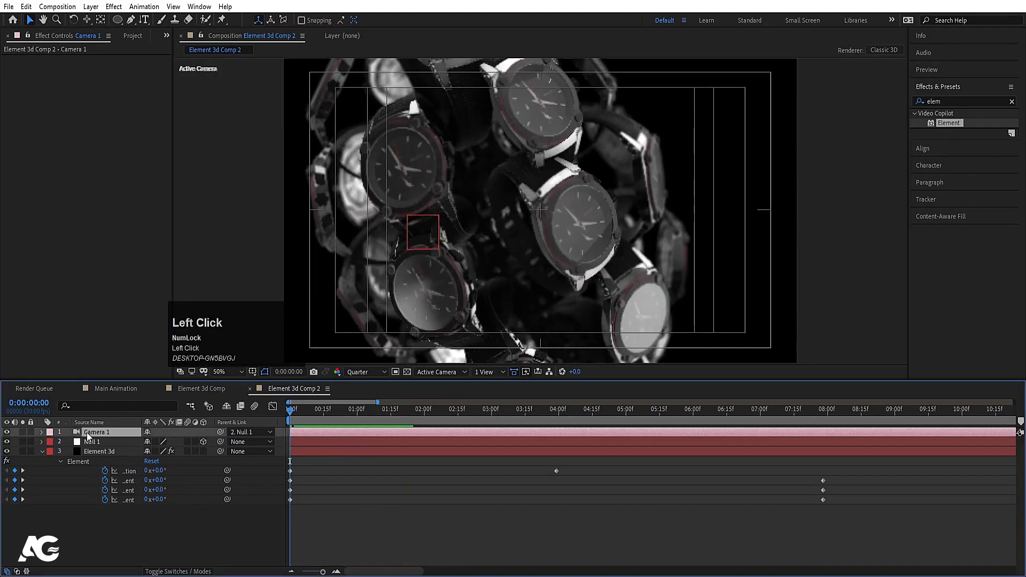
{"action": "key", "text": "p"}
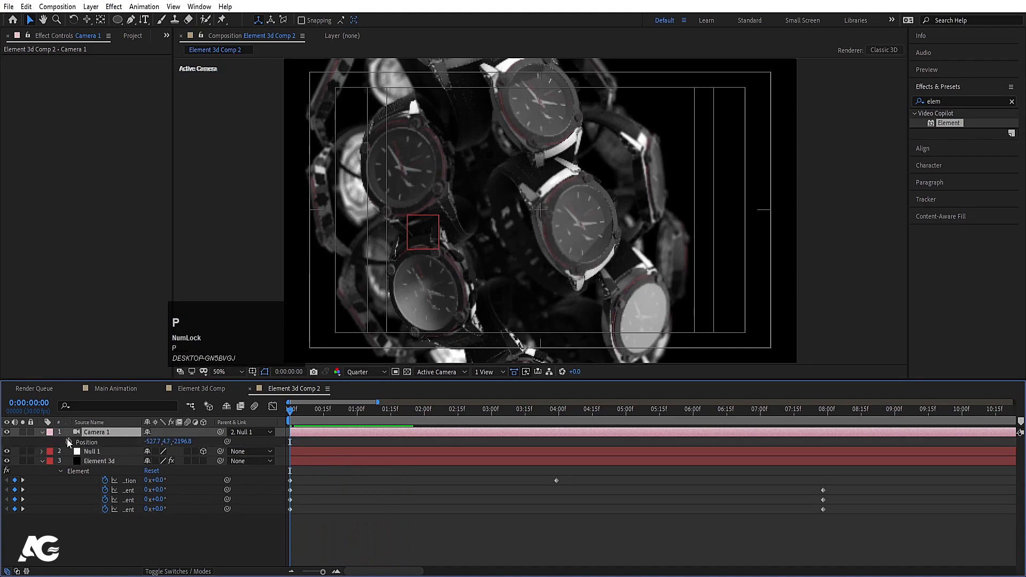
{"action": "left_click", "coordinate": [68, 442]}
{"action": "left_click", "coordinate": [556, 410]}
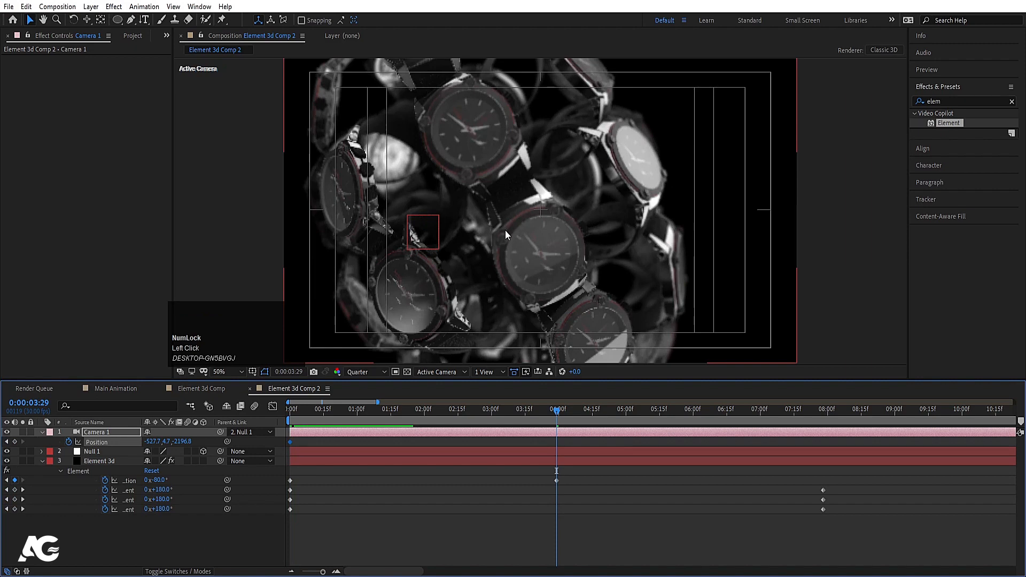
{"action": "key", "text": "c"}
{"action": "left_click_drag", "start_coordinate": [505, 230], "coordinate": [497, 229]}
Step: Preview the camera drift from the start of the composition
{"action": "left_click", "coordinate": [329, 412]}
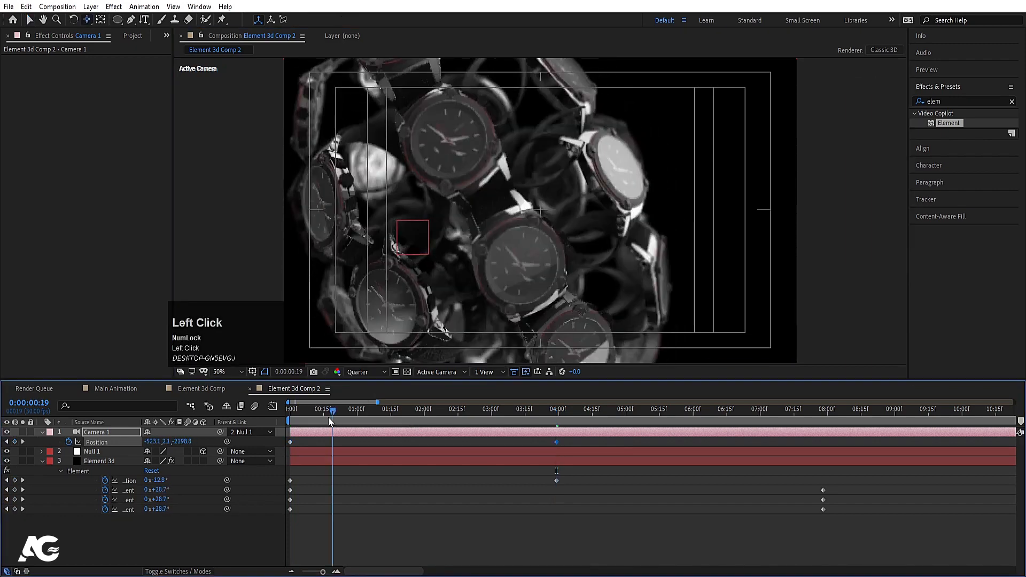
{"action": "left_click_drag", "start_coordinate": [328, 418], "coordinate": [249, 413]}
{"action": "key", "text": "space"}
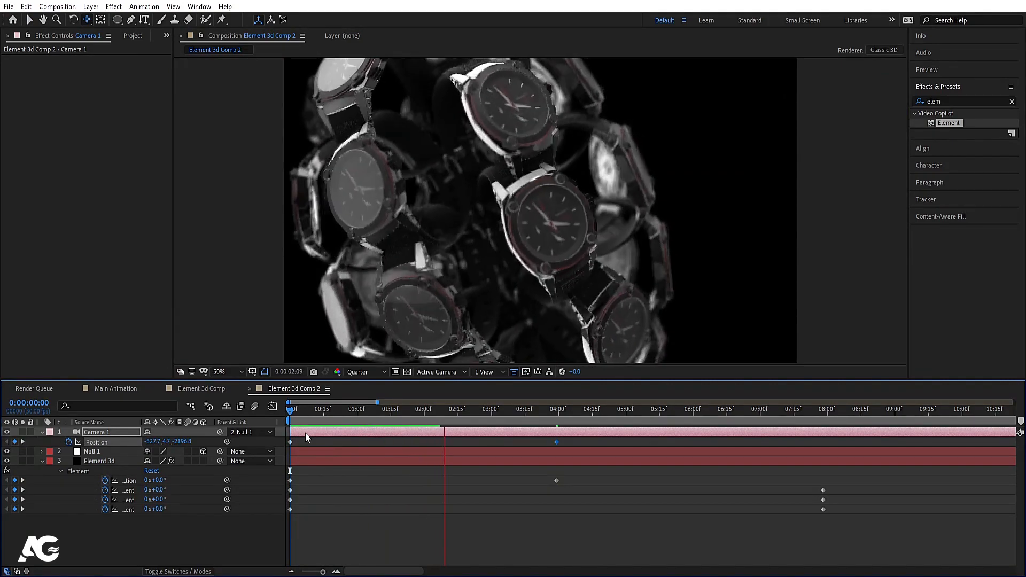
{"action": "key", "text": "space"}
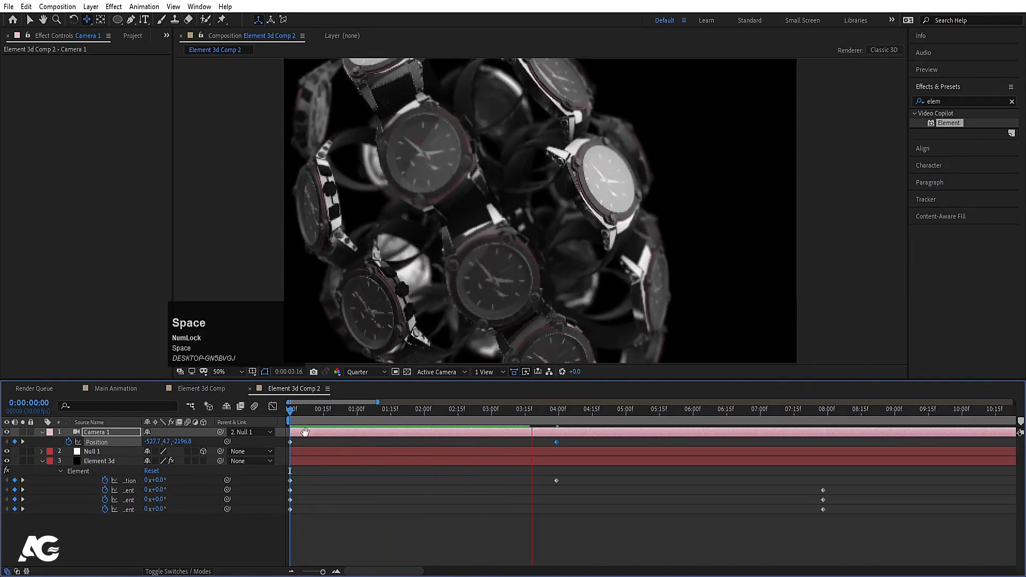
{"action": "key", "text": "ctrl+0"}
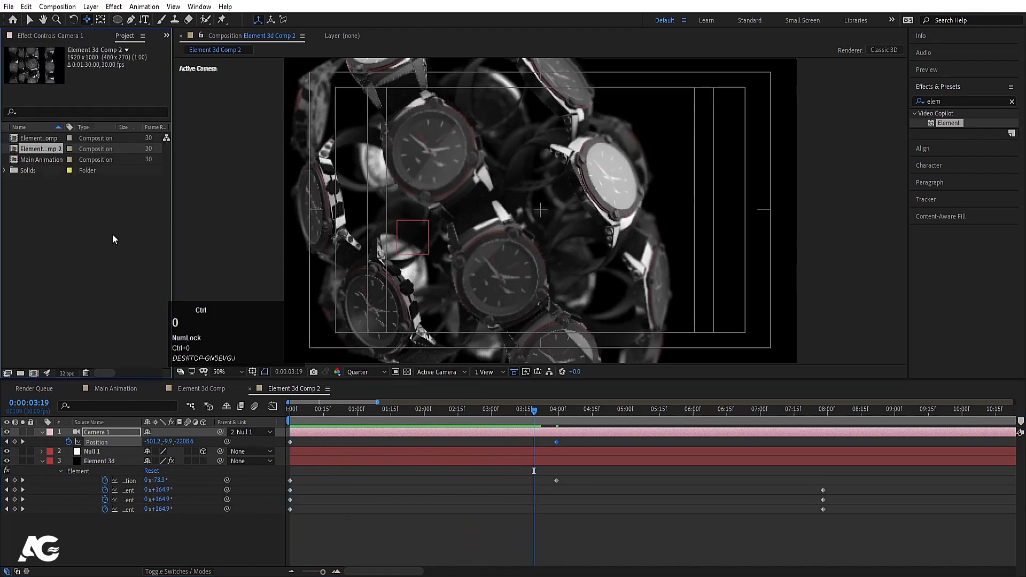
Step: Duplicate Element 3d Comp 2 as Element 3d Comp 3 and open it
{"action": "left_click", "coordinate": [37, 148]}
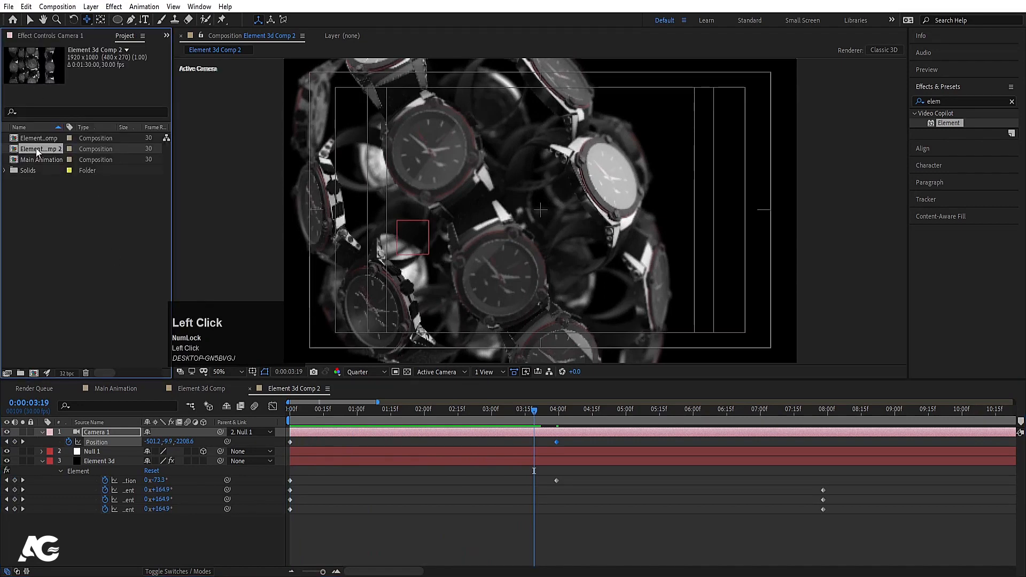
{"action": "key", "text": "ctrl+d"}
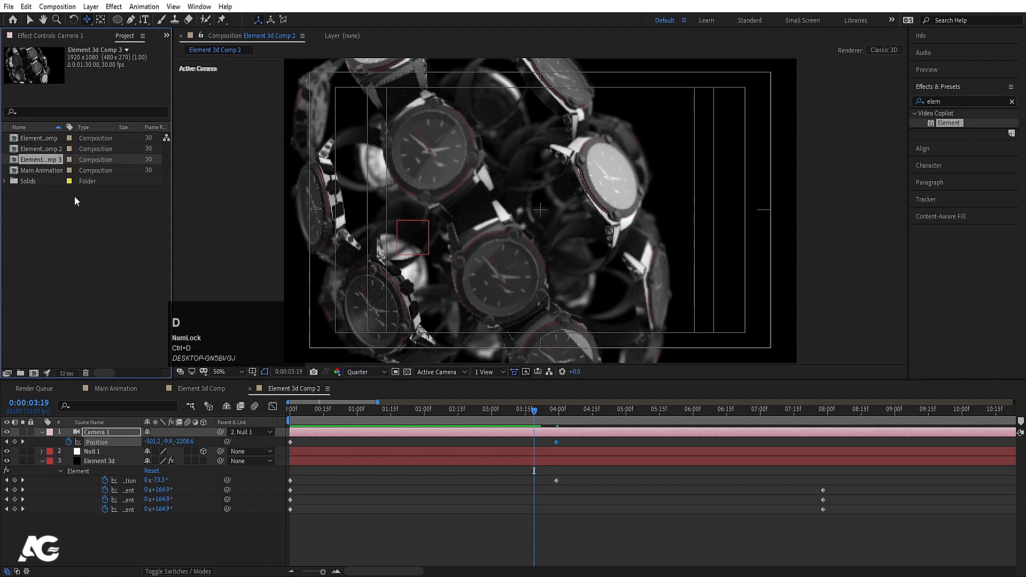
{"action": "double_click", "coordinate": [37, 159]}
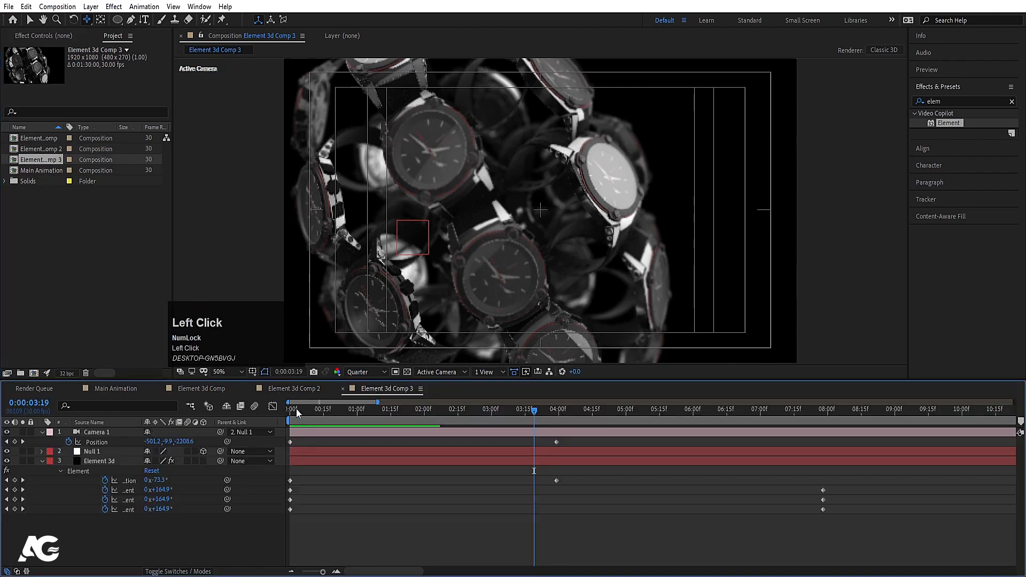
{"action": "left_click_drag", "start_coordinate": [301, 409], "coordinate": [260, 409]}
{"action": "key", "text": "space"}
Step: Remove Camera 1's Position keyframes in Comp 3 and show Element 3d's effect settings
{"action": "left_click_drag", "start_coordinate": [151, 442], "coordinate": [143, 441]}
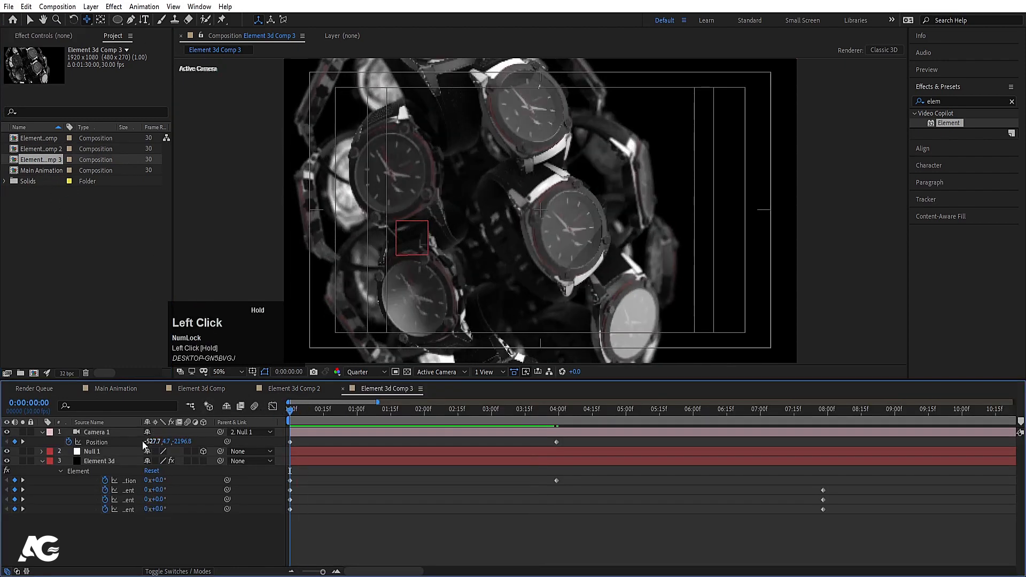
{"action": "left_click", "coordinate": [68, 442]}
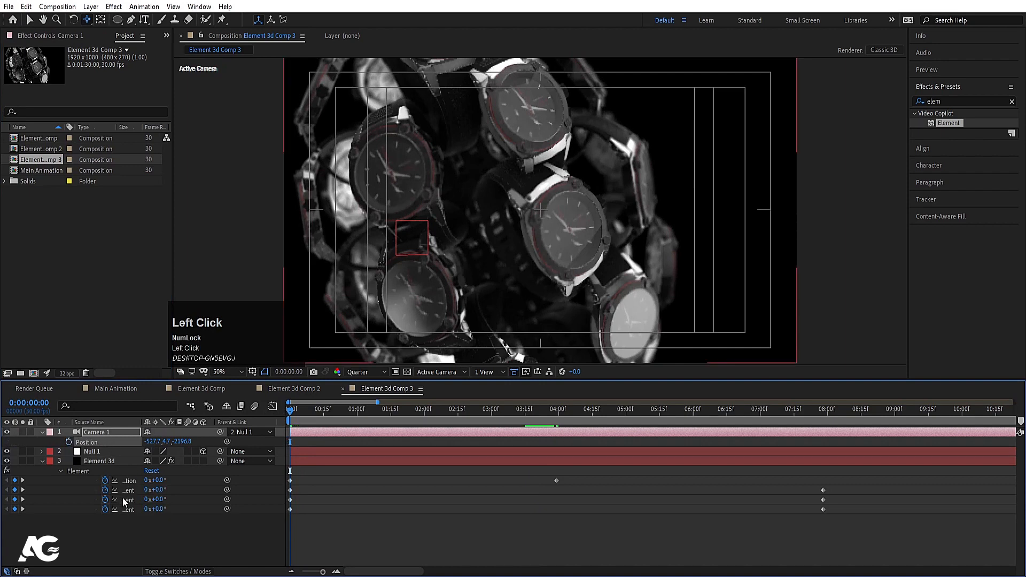
{"action": "left_click", "coordinate": [127, 480]}
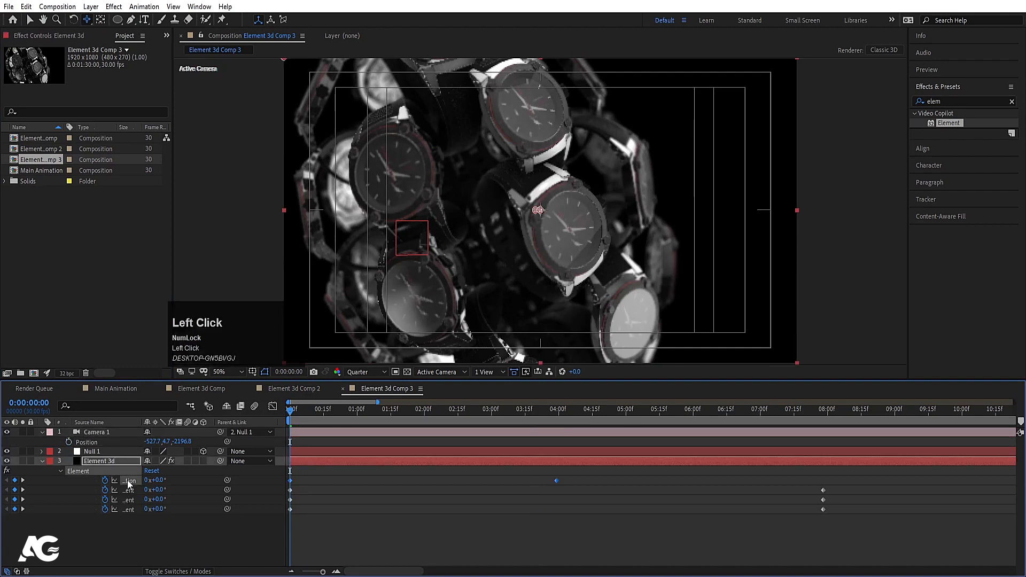
{"action": "left_click", "coordinate": [104, 452]}
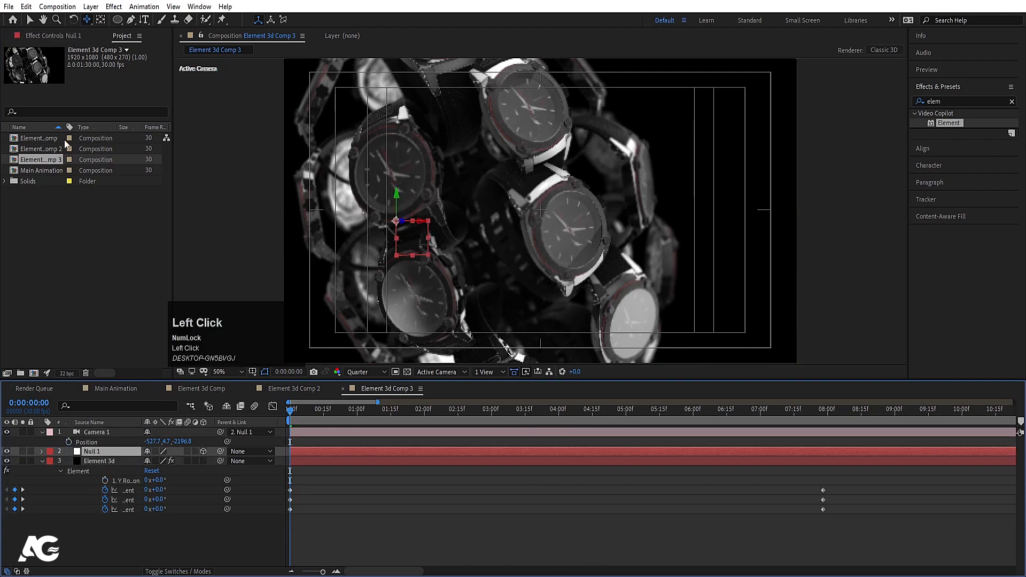
{"action": "left_click", "coordinate": [44, 38]}
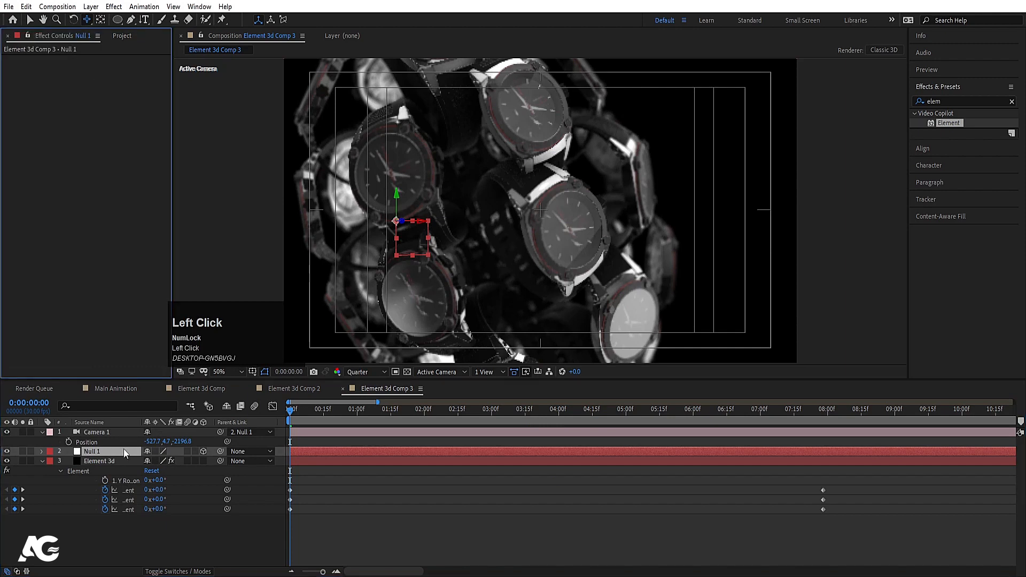
{"action": "left_click", "coordinate": [87, 461]}
{"action": "left_click", "coordinate": [103, 137]}
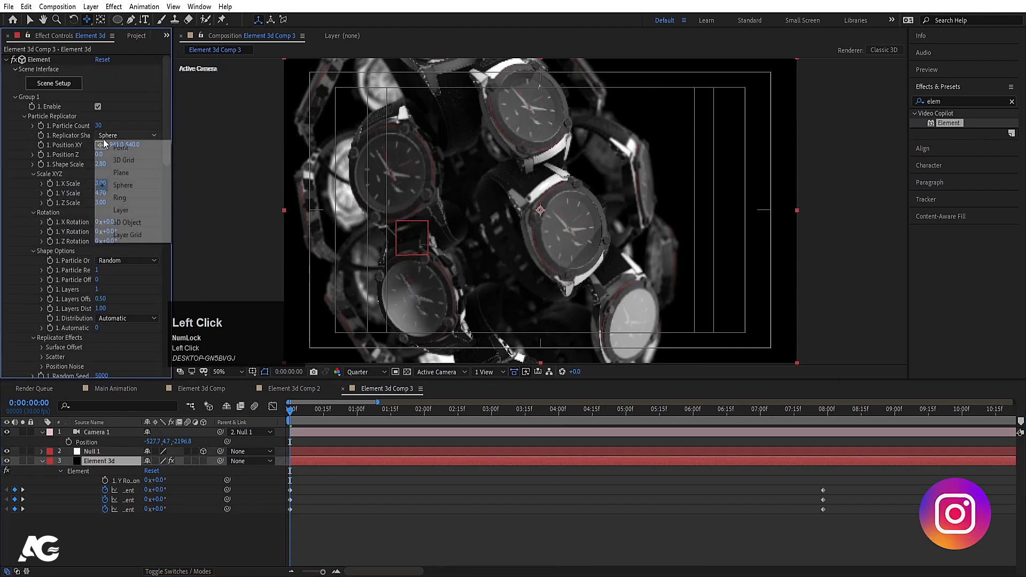
Step: Arrange the replicated watches in a Ring of 17 particles
{"action": "left_click", "coordinate": [125, 197]}
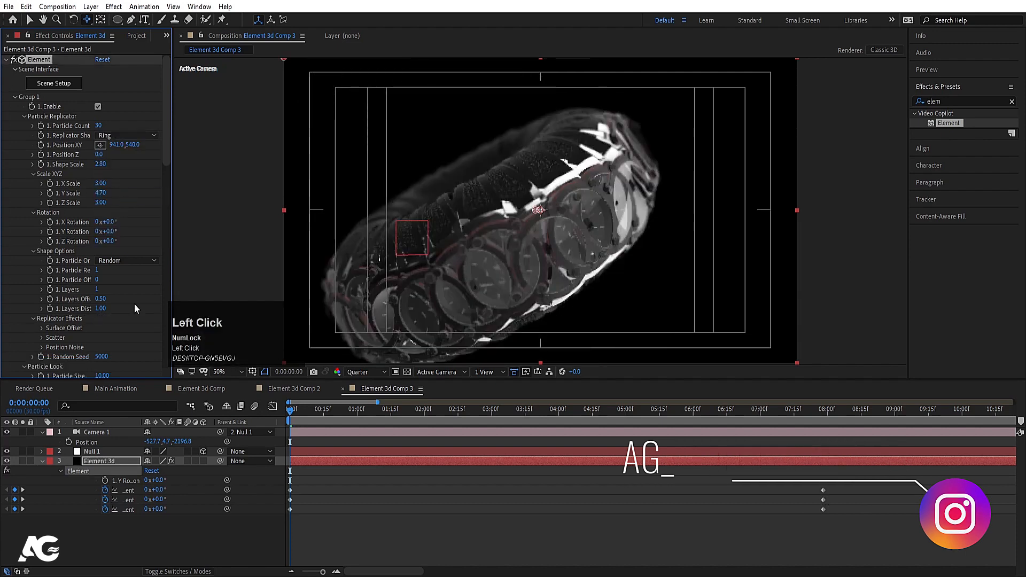
{"action": "mouse_move", "coordinate": [99, 125]}
{"action": "left_mouse_down"}
{"action": "mouse_move", "coordinate": [89, 126]}
{"action": "mouse_move", "coordinate": [101, 128]}
{"action": "left_mouse_up"}
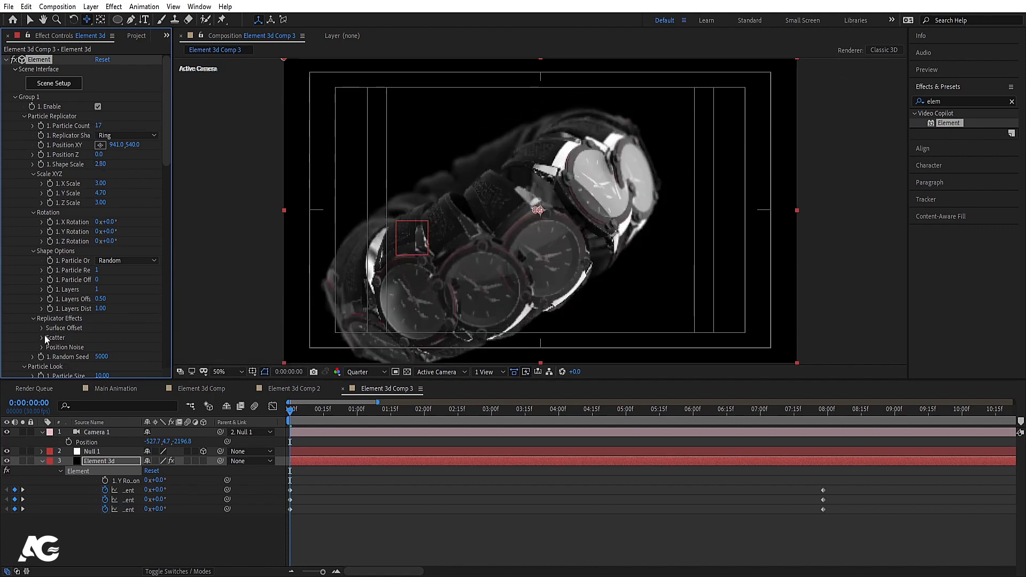
{"action": "scroll", "coordinate": [42, 323], "scroll_direction": "down", "scroll_amount": 4}
{"action": "scroll", "coordinate": [85, 345], "scroll_direction": "down", "scroll_amount": 3}
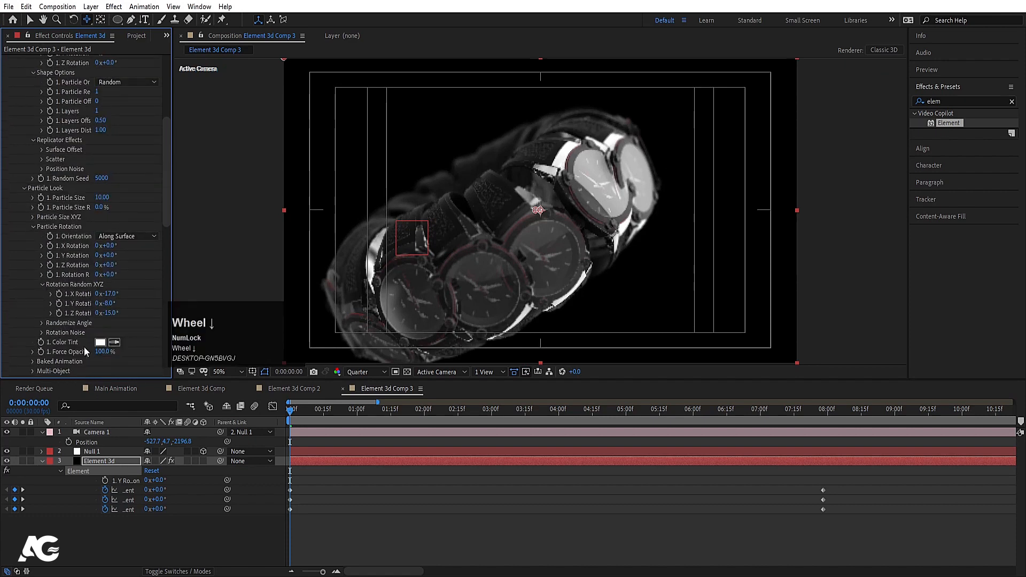
Step: Set Rotation Random X, Y and Z to 0 for the watches in Comp 3
{"action": "left_click", "coordinate": [111, 294]}
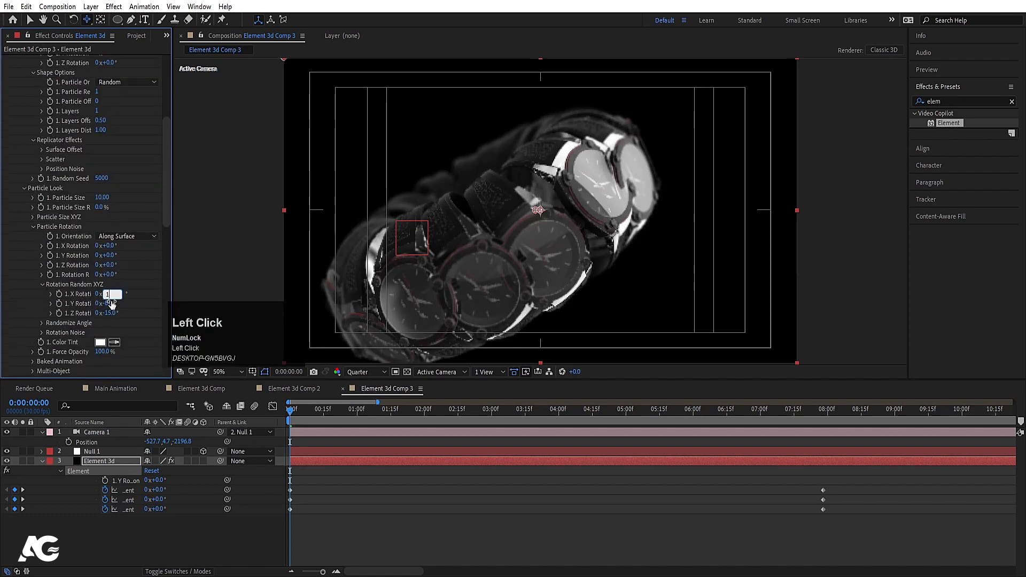
{"action": "type", "text": "1"}
{"action": "left_click", "coordinate": [110, 304]}
{"action": "left_click", "coordinate": [108, 312]}
{"action": "type", "text": "0"}
{"action": "left_click", "coordinate": [109, 294]}
{"action": "type", "text": "0"}
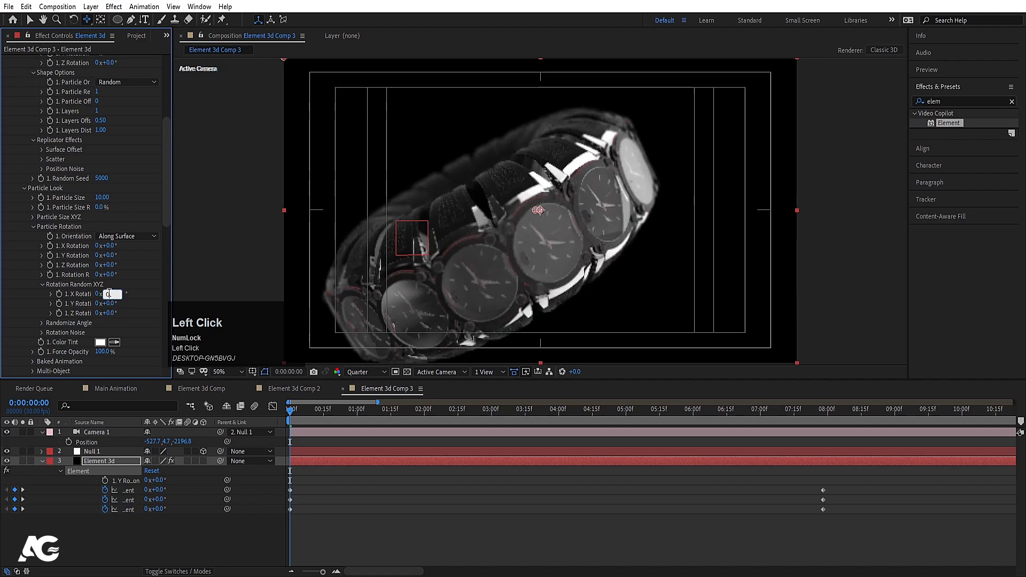
{"action": "key", "text": "Return"}
{"action": "left_click", "coordinate": [294, 389]}
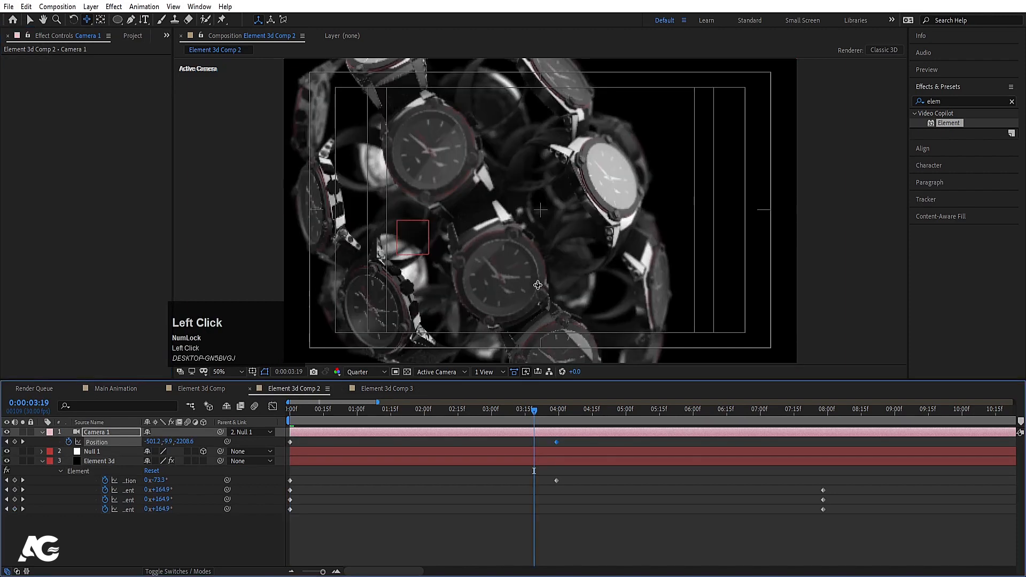
Step: Set Element 3d's Rotation Random X, Y and Z to 0 in Comp 2
{"action": "left_click", "coordinate": [107, 461]}
{"action": "scroll", "coordinate": [85, 345], "scroll_direction": "down", "scroll_amount": 10}
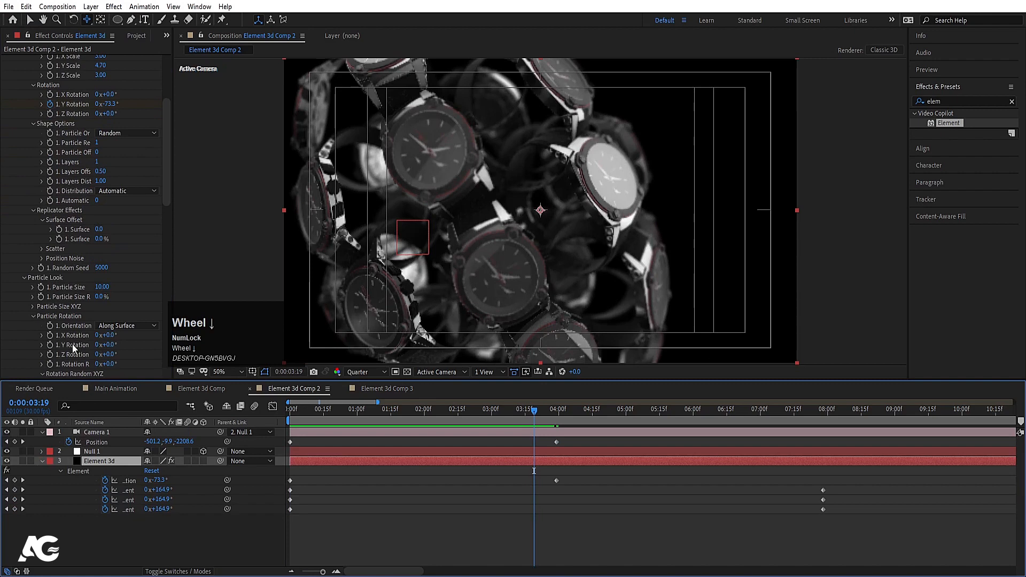
{"action": "scroll", "coordinate": [73, 347], "scroll_direction": "down", "scroll_amount": 5}
{"action": "left_click", "coordinate": [108, 251]}
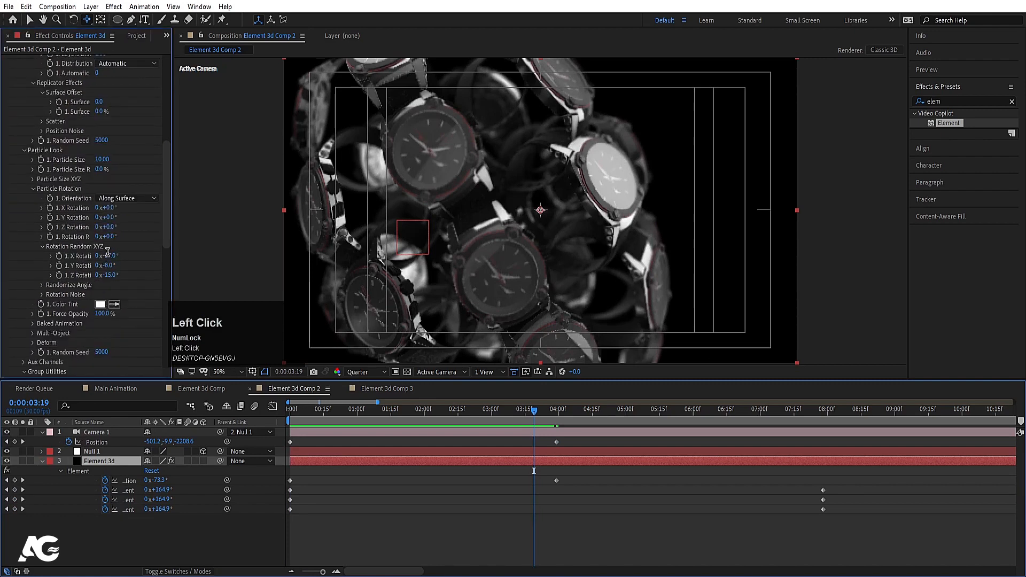
{"action": "type", "text": "0"}
{"action": "left_click", "coordinate": [107, 267]}
{"action": "type", "text": "0"}
{"action": "left_click", "coordinate": [109, 276]}
{"action": "type", "text": "0"}
{"action": "left_click", "coordinate": [138, 268]}
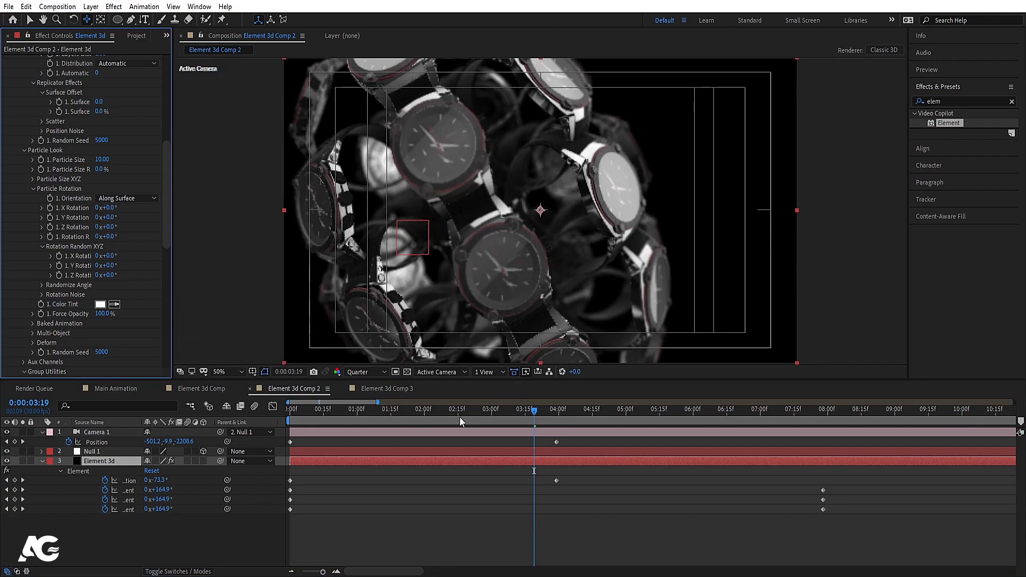
Step: Preview Comp 2 from the start at Full resolution
{"action": "left_click_drag", "start_coordinate": [533, 411], "coordinate": [268, 421]}
{"action": "key", "text": "space"}
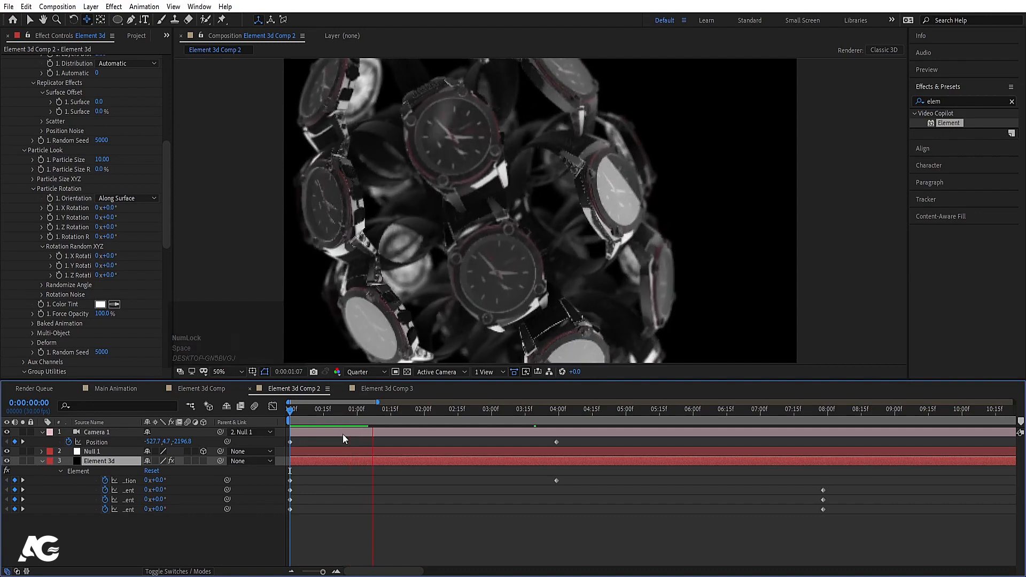
{"action": "left_click", "coordinate": [375, 373]}
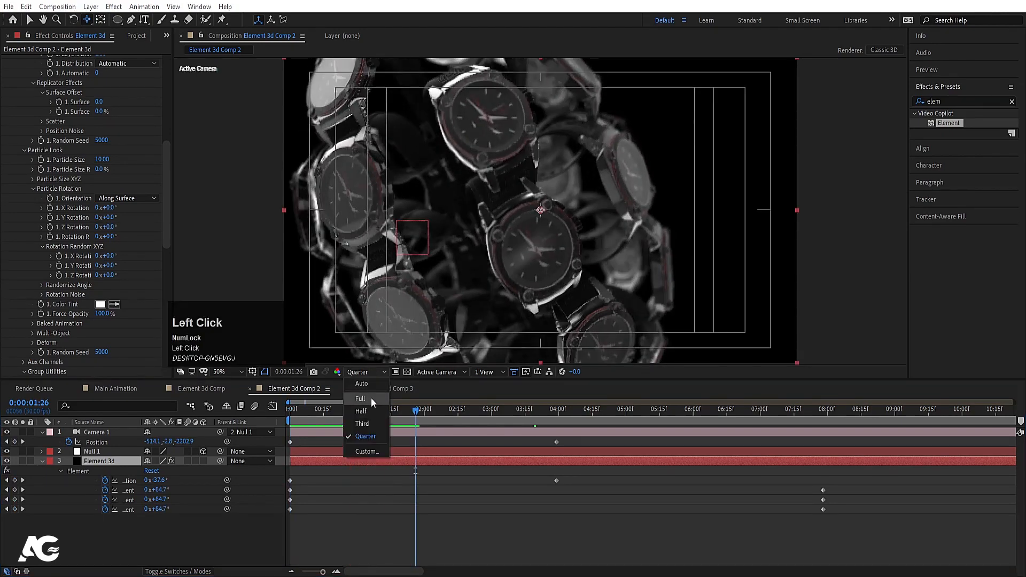
{"action": "left_click", "coordinate": [368, 399]}
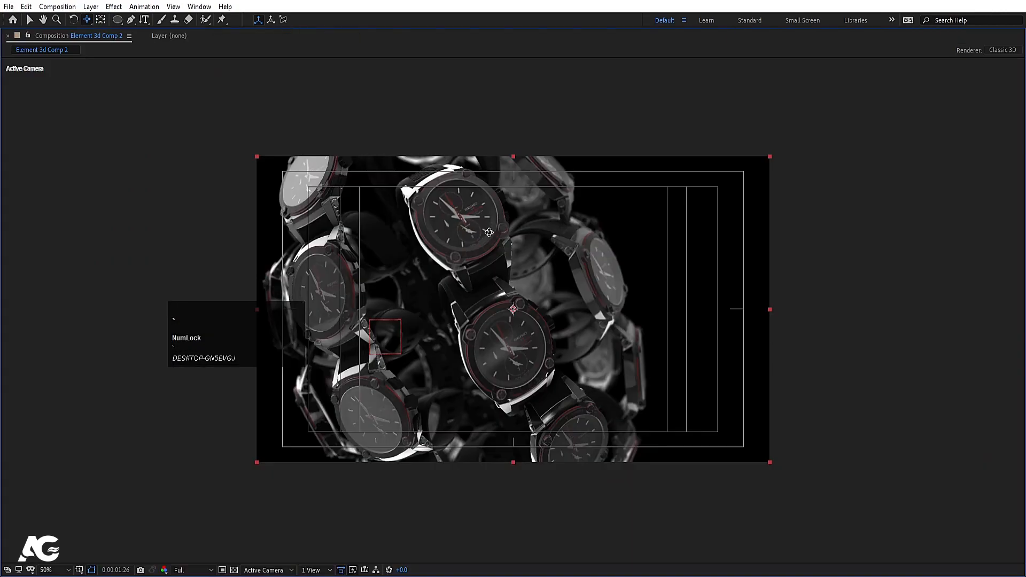
{"action": "key", "text": "space"}
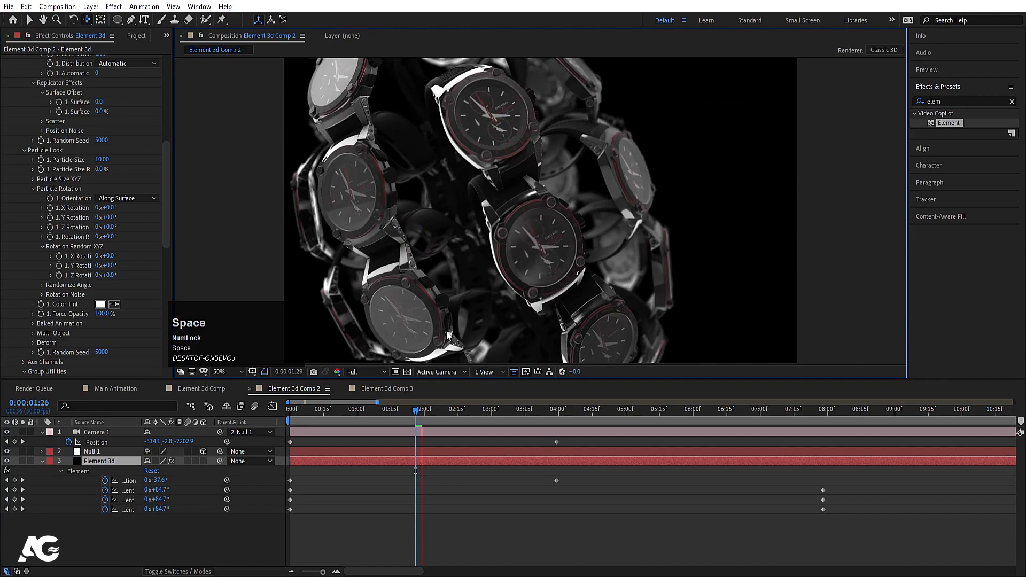
{"action": "key", "text": "space"}
{"action": "left_click", "coordinate": [383, 388]}
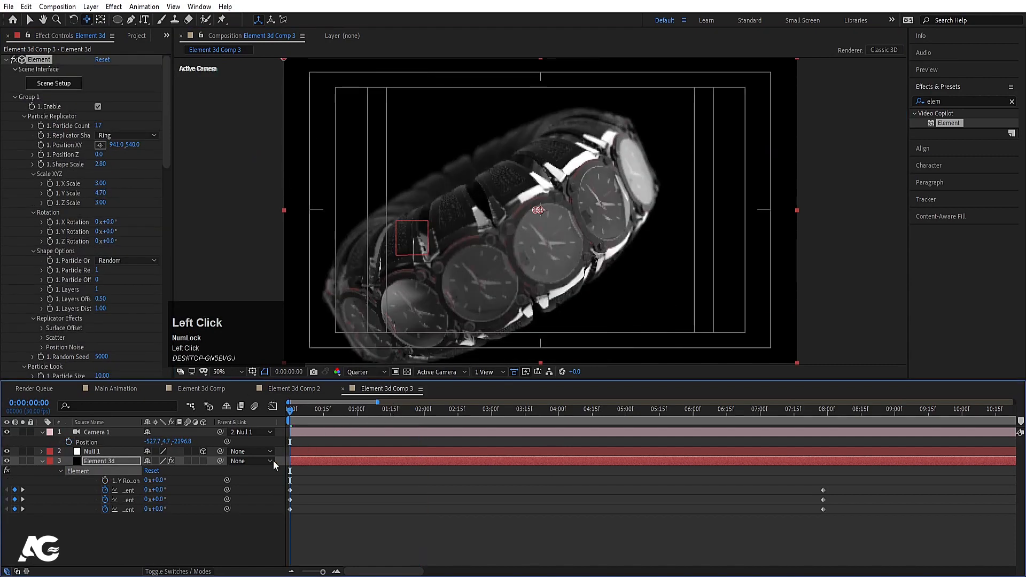
Step: Reframe the ring by moving Null 1 and set Element 3d's Particle Count to 14
{"action": "left_click", "coordinate": [95, 451]}
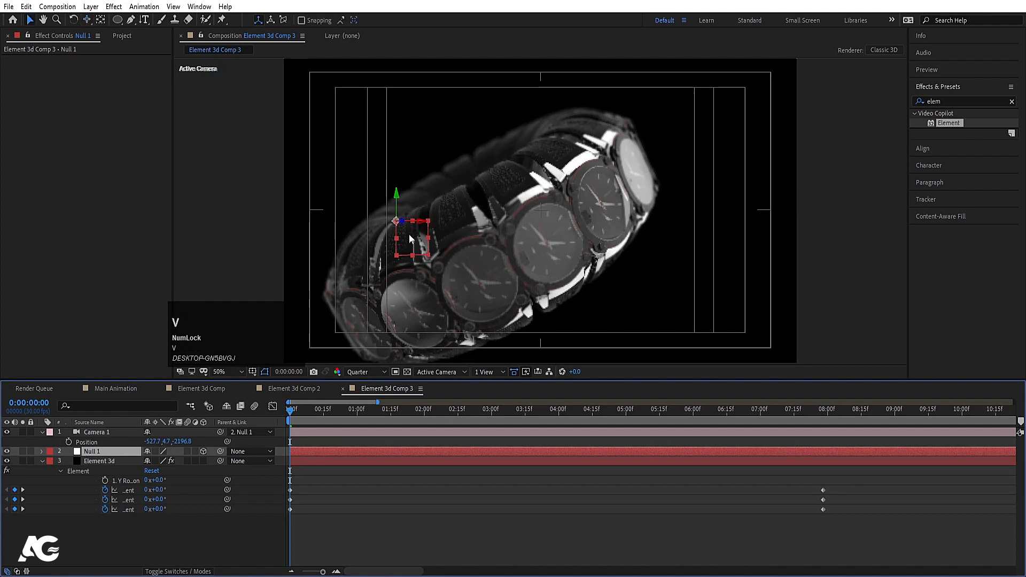
{"action": "left_click_drag", "start_coordinate": [409, 234], "coordinate": [385, 255]}
{"action": "left_click", "coordinate": [117, 461]}
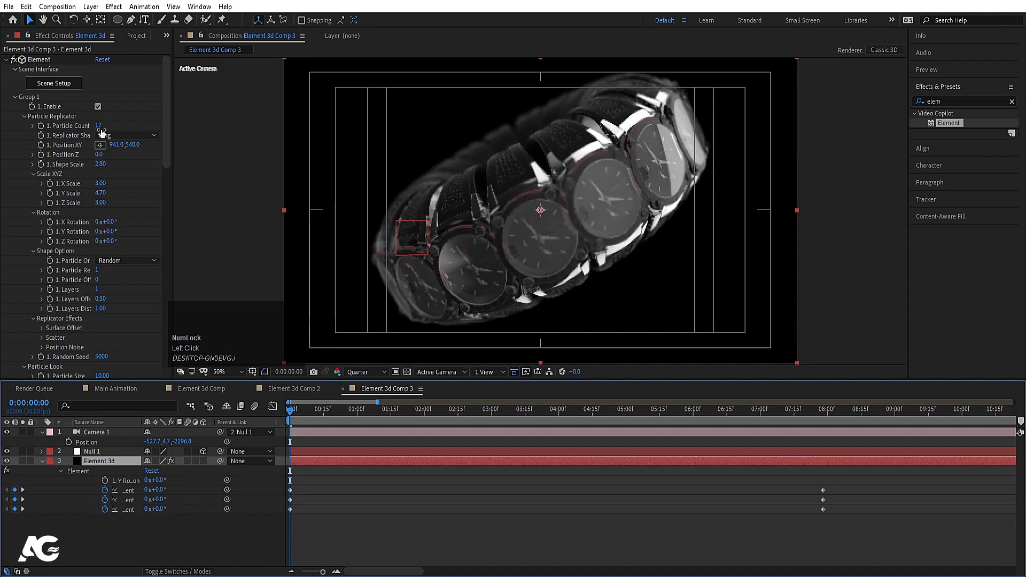
{"action": "left_click_drag", "start_coordinate": [98, 125], "coordinate": [98, 130]}
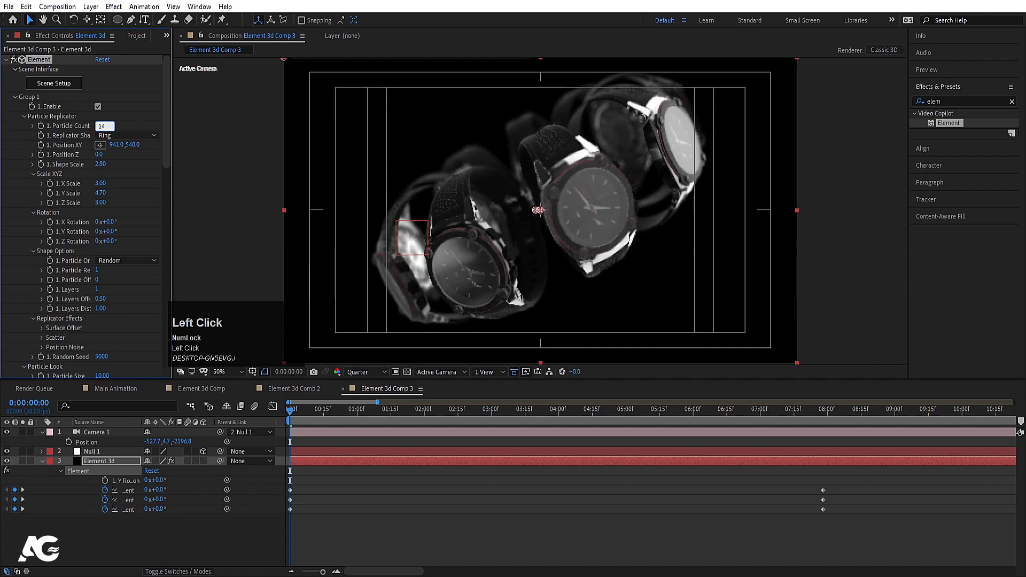
{"action": "key", "text": "Return"}
Step: Preview the 14-watch ring and reveal its X, Y and Z Rotation properties in the timeline
{"action": "key", "text": "space"}
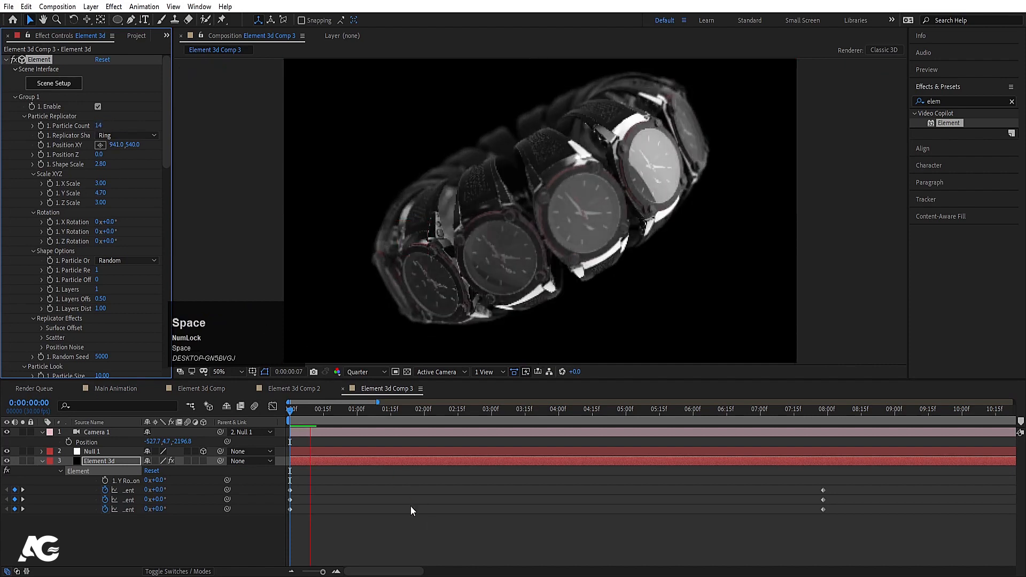
{"action": "left_click_drag", "start_coordinate": [323, 412], "coordinate": [255, 417]}
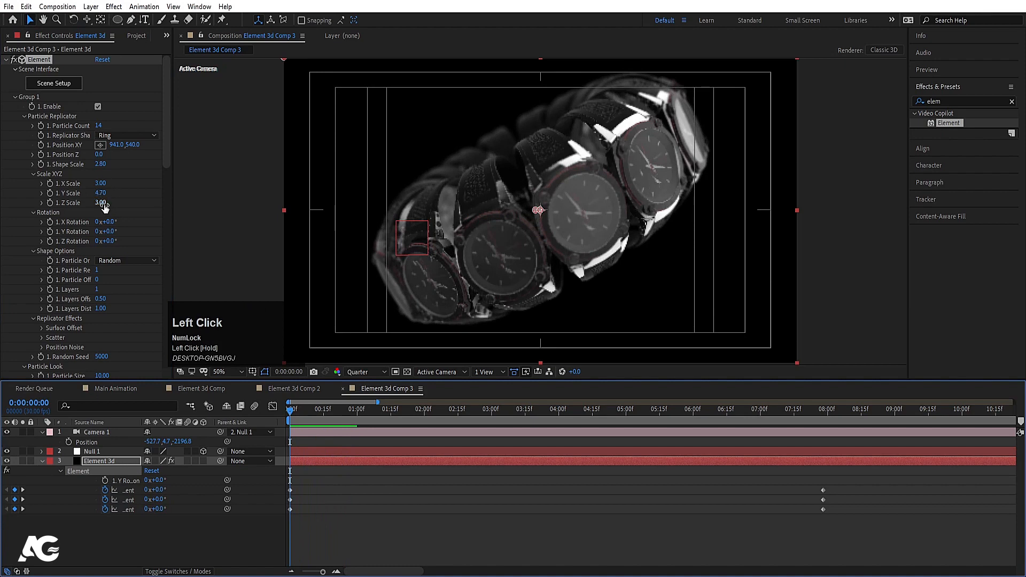
{"action": "left_click_drag", "start_coordinate": [111, 229], "coordinate": [117, 230]}
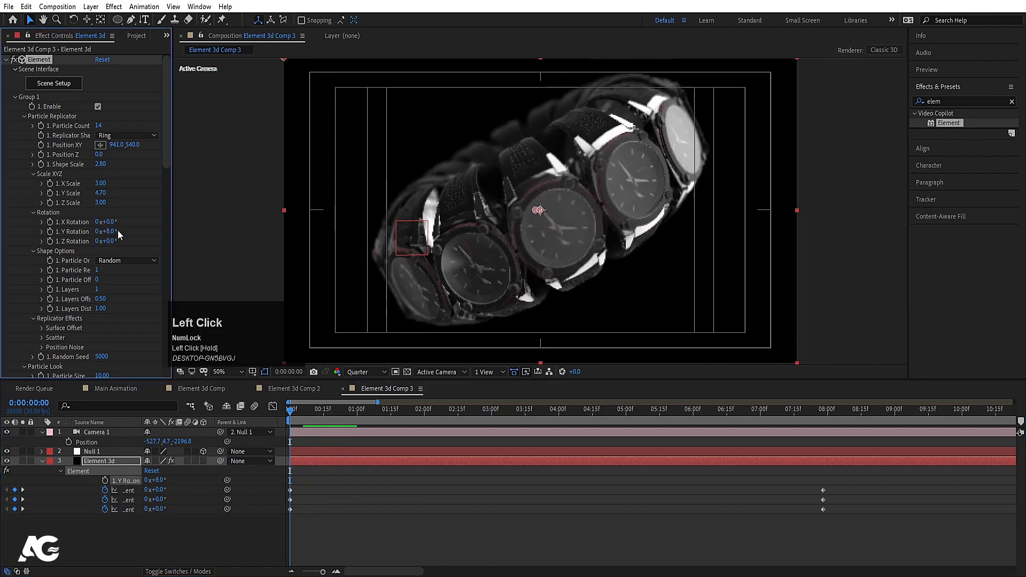
{"action": "key", "text": "ctrl+z"}
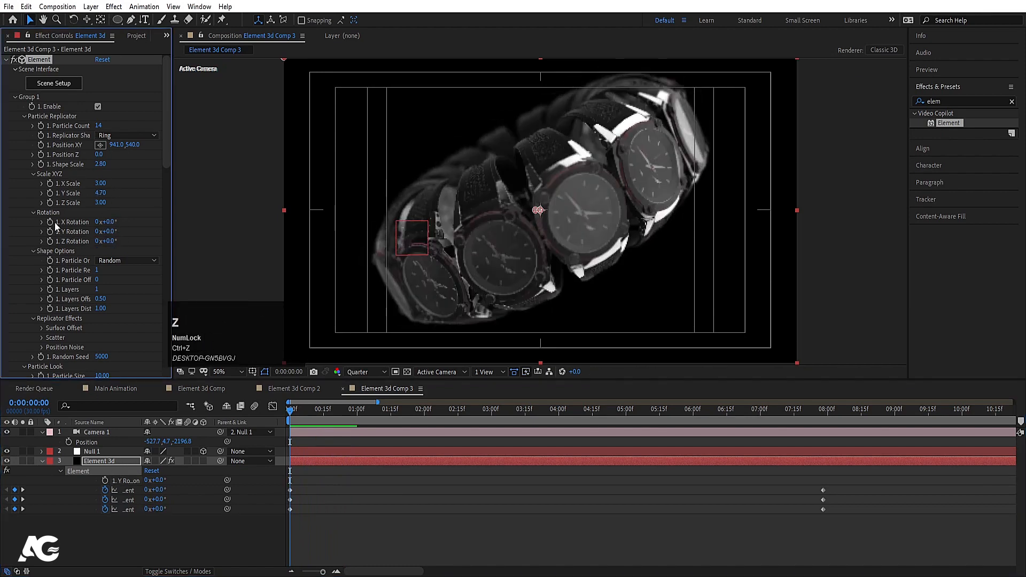
{"action": "left_click_drag", "start_coordinate": [56, 226], "coordinate": [53, 247]}
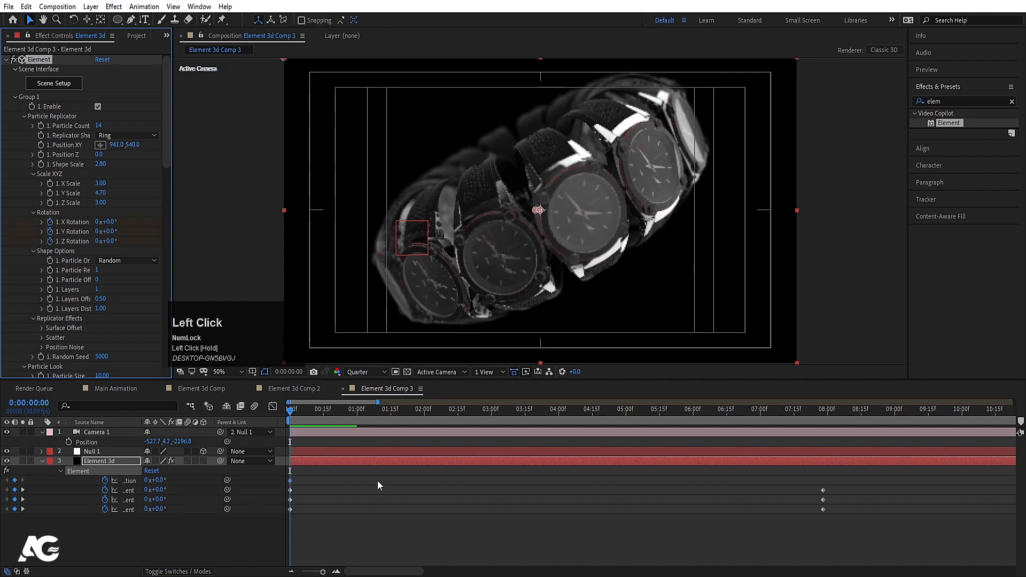
{"action": "key", "text": "u"}
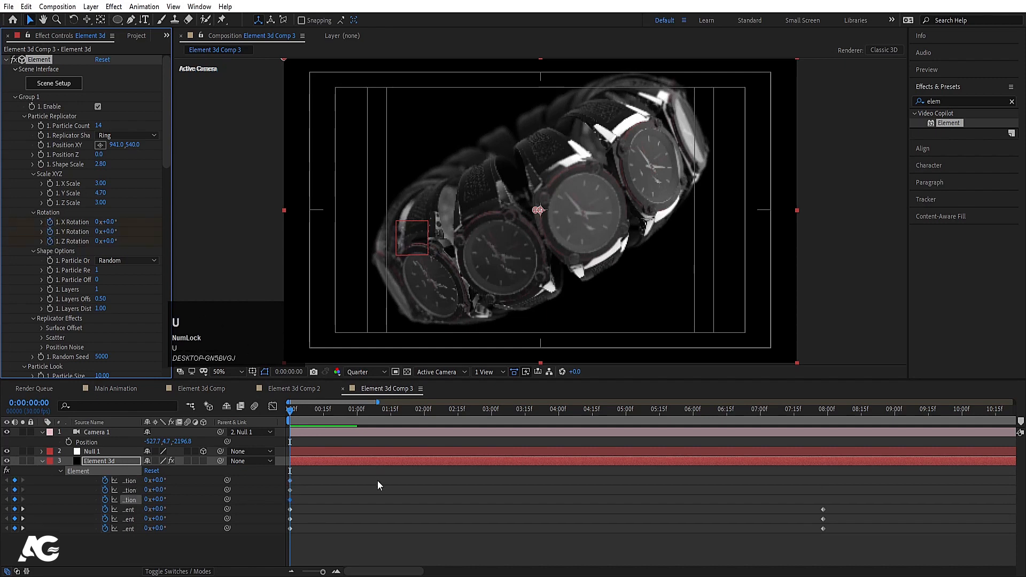
Step: Keyframe the ring at 4:00 with X Rotation 0, Y Rotation 30° and Z Rotation 9°
{"action": "left_click", "coordinate": [559, 410]}
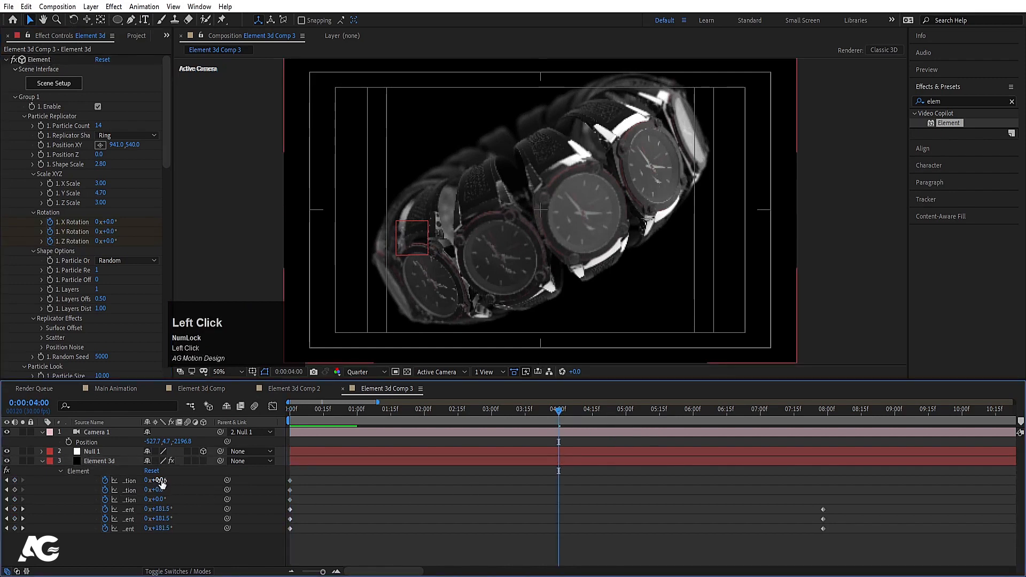
{"action": "key", "text": "Return"}
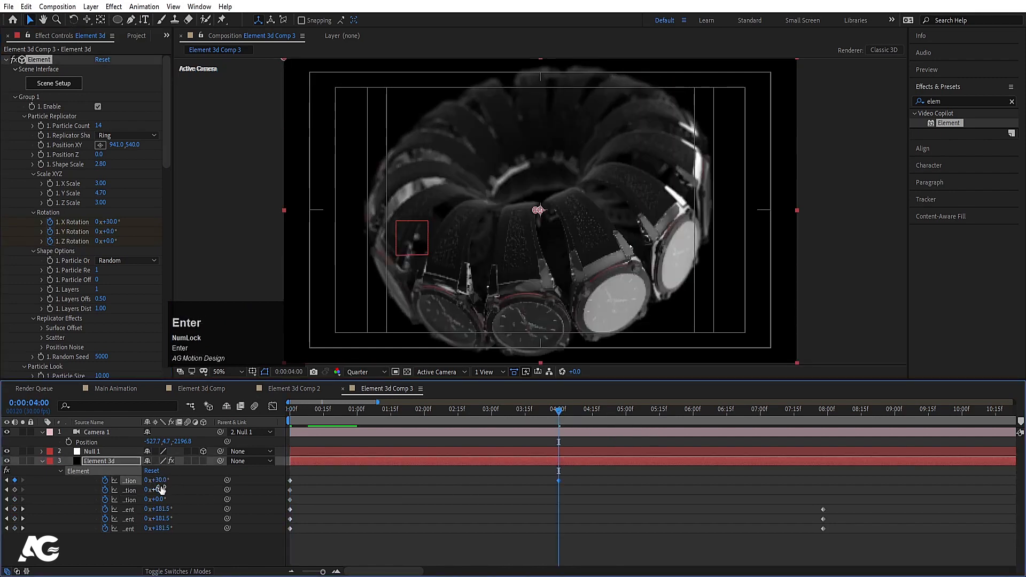
{"action": "left_click", "coordinate": [161, 480]}
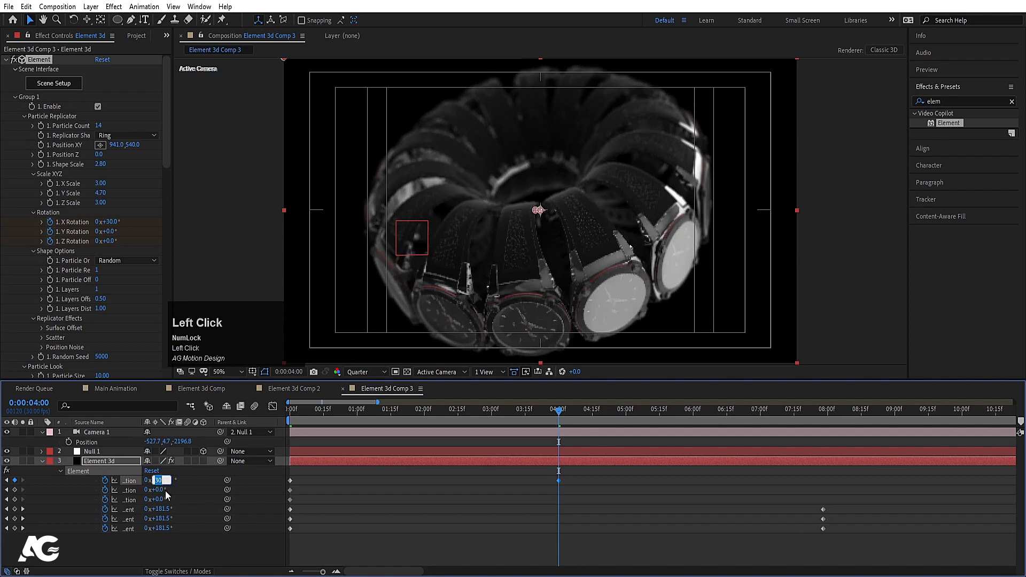
{"action": "type", "text": "0"}
{"action": "left_click", "coordinate": [163, 490]}
{"action": "type", "text": "3"}
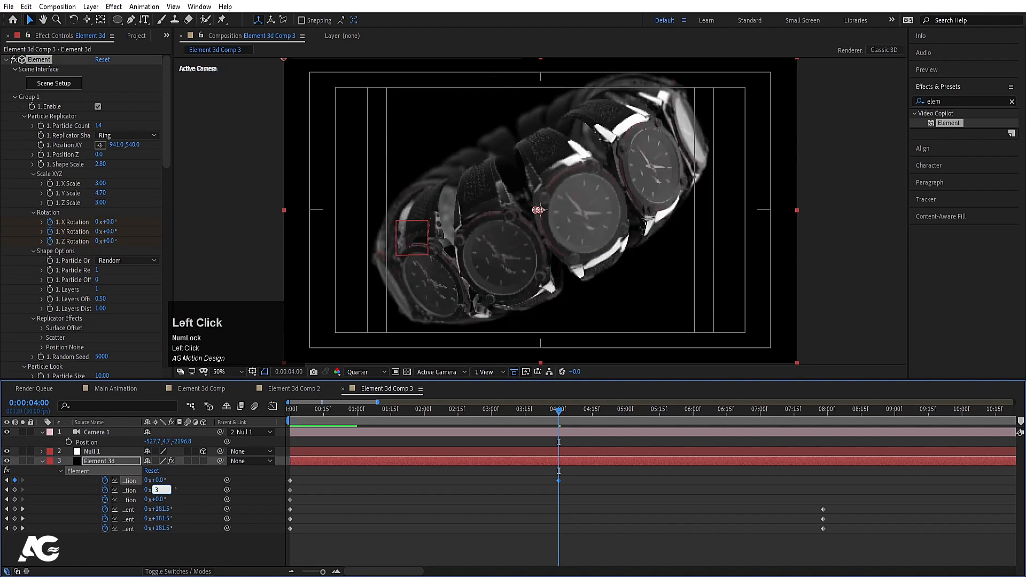
{"action": "type", "text": "0"}
{"action": "key", "text": "Return"}
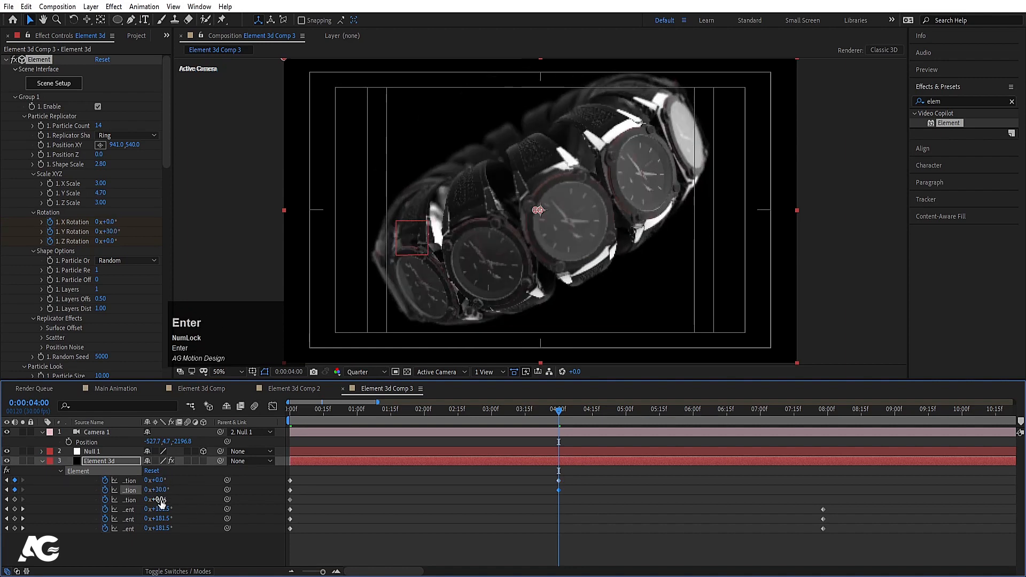
{"action": "left_click_drag", "start_coordinate": [161, 502], "coordinate": [166, 501]}
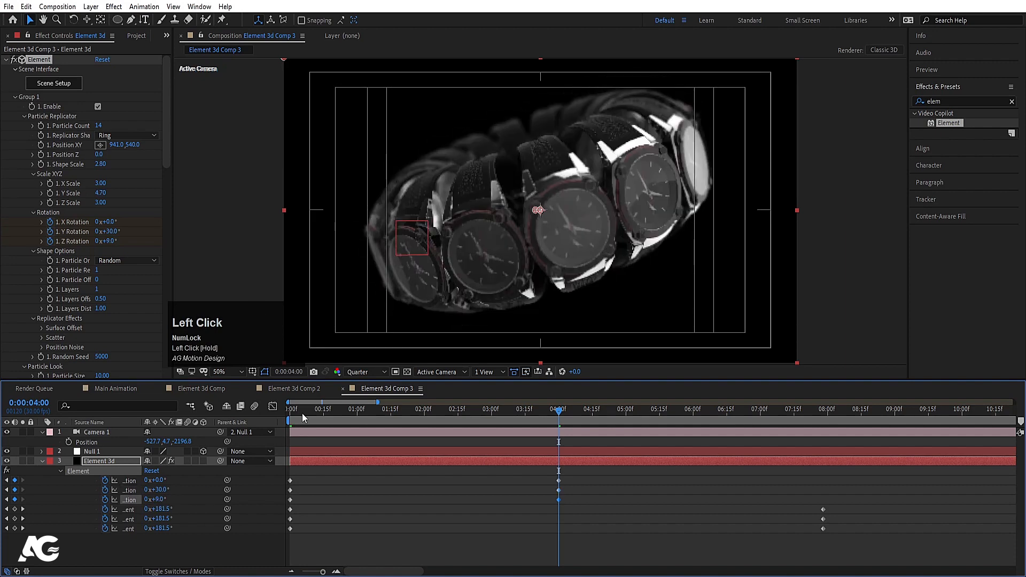
Step: Preview the ring rotation from the start
{"action": "left_click_drag", "start_coordinate": [303, 417], "coordinate": [269, 415]}
{"action": "key", "text": "space"}
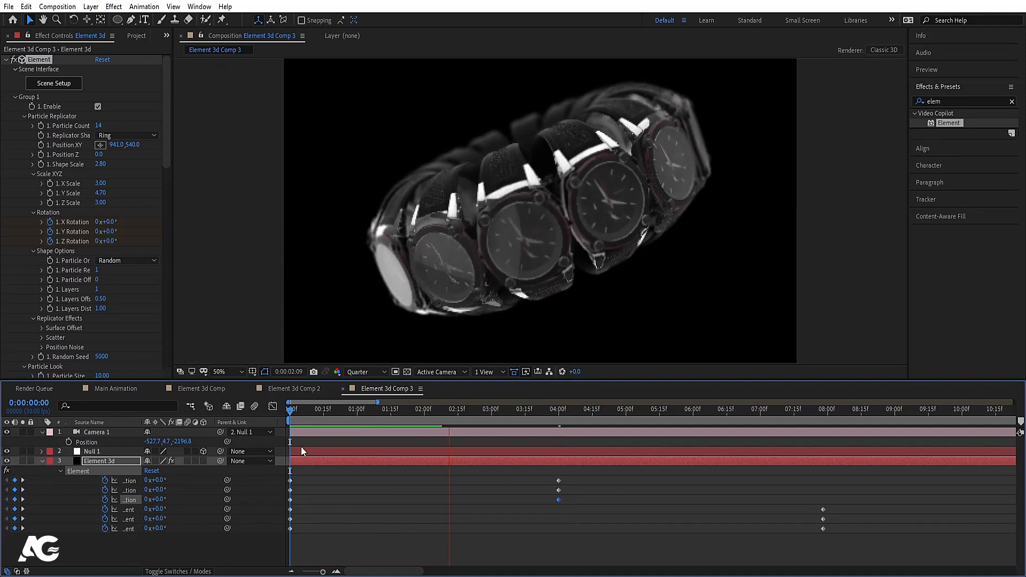
{"action": "key", "text": "space"}
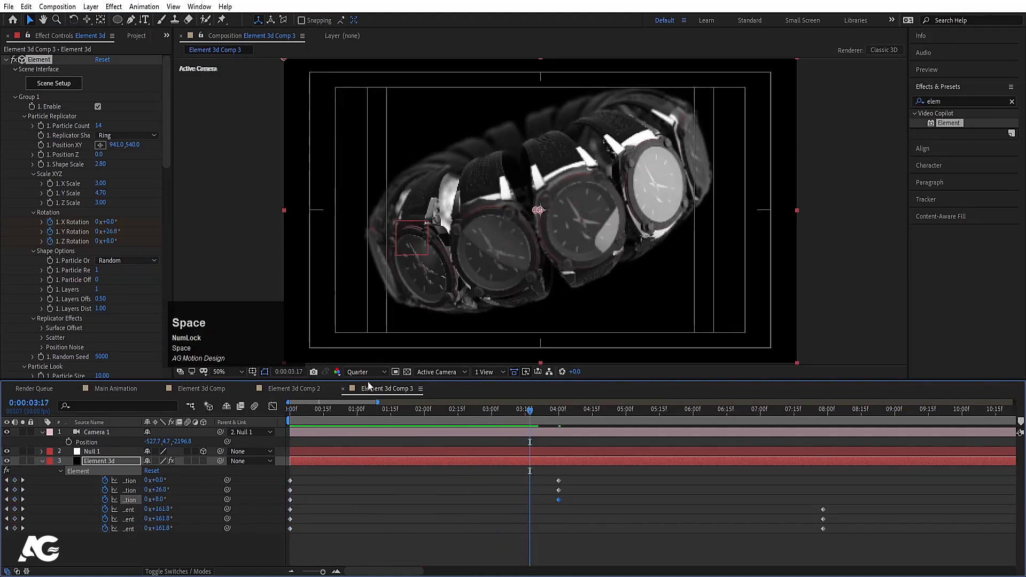
Step: Set the viewer to Full resolution and preview the watch ring
{"action": "left_click", "coordinate": [368, 377]}
{"action": "left_click", "coordinate": [360, 411]}
{"action": "left_click", "coordinate": [359, 377]}
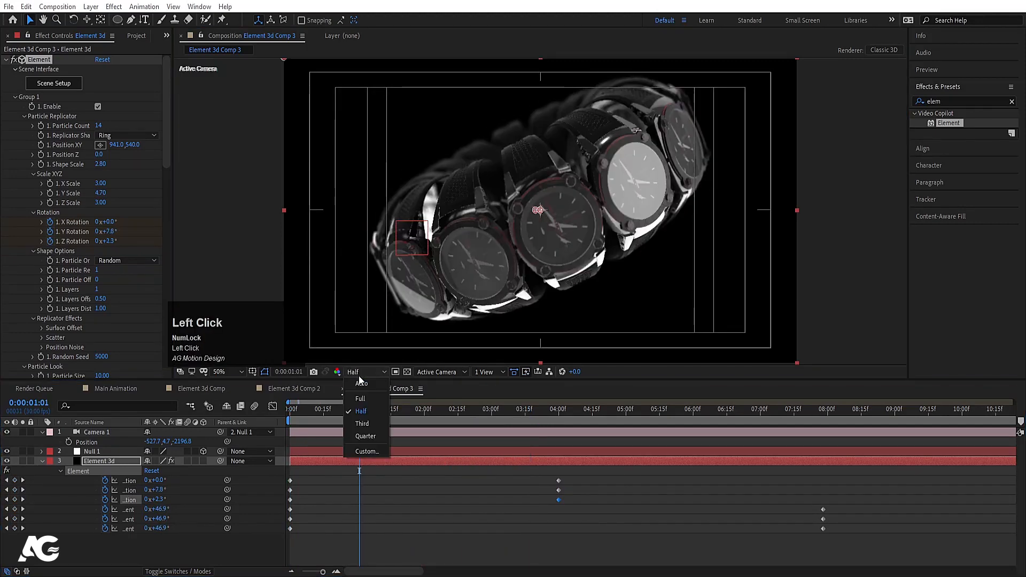
{"action": "left_click", "coordinate": [361, 398]}
{"action": "key", "text": "space"}
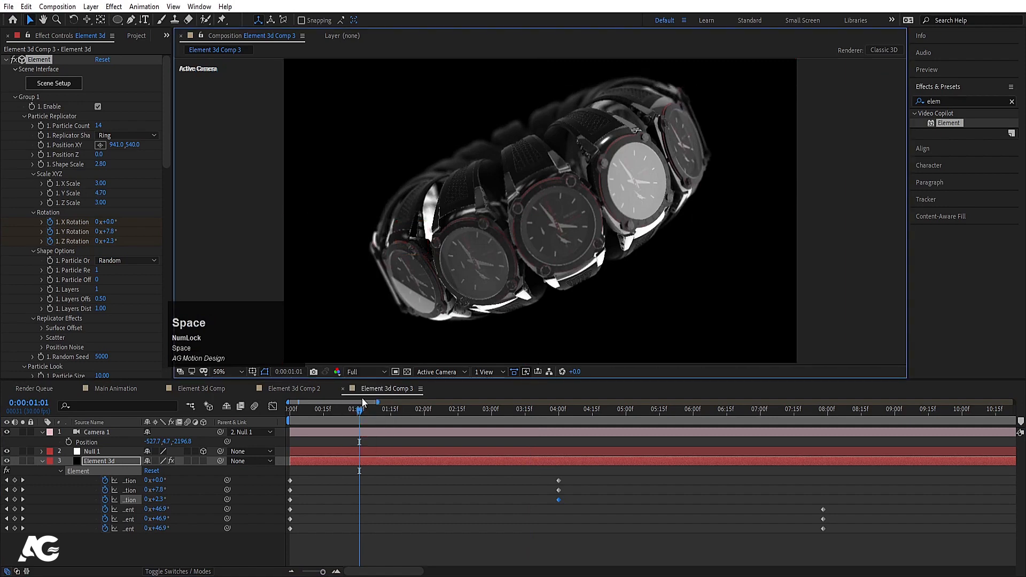
{"action": "key", "text": "space"}
Step: Set Element 3d's Output Show option to the Focus pass
{"action": "left_click", "coordinate": [104, 461]}
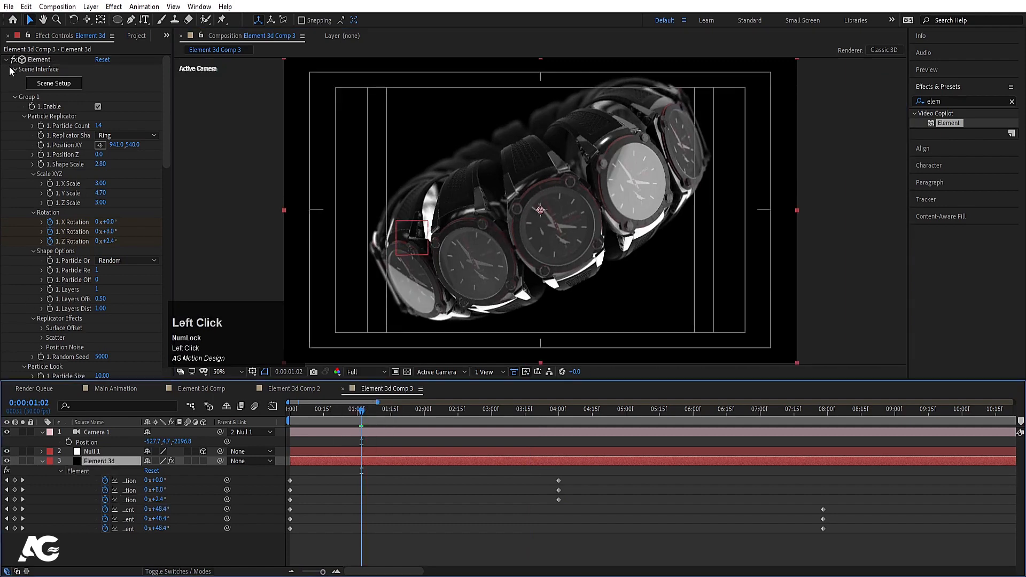
{"action": "left_click", "coordinate": [14, 97]}
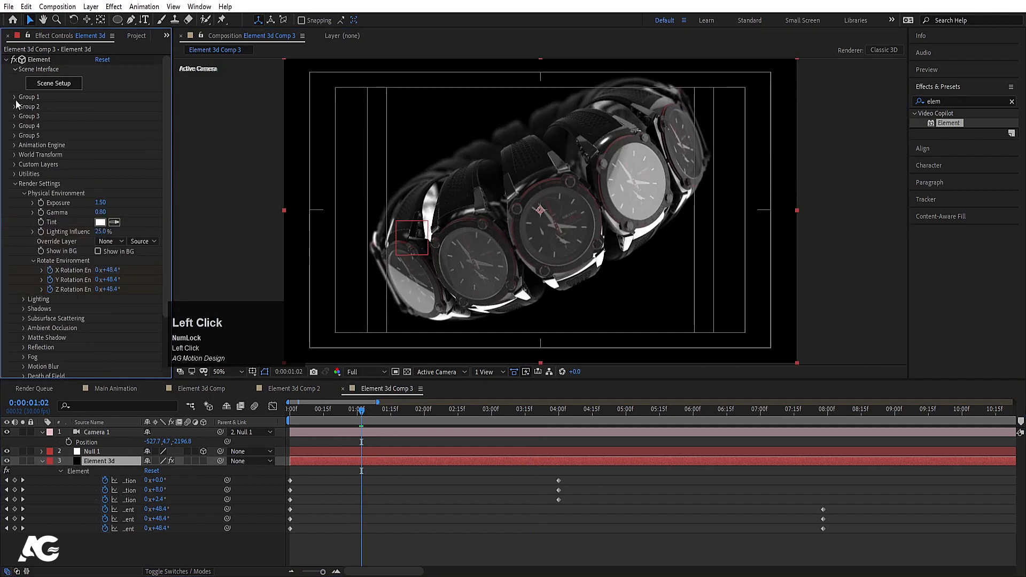
{"action": "left_click", "coordinate": [13, 183]}
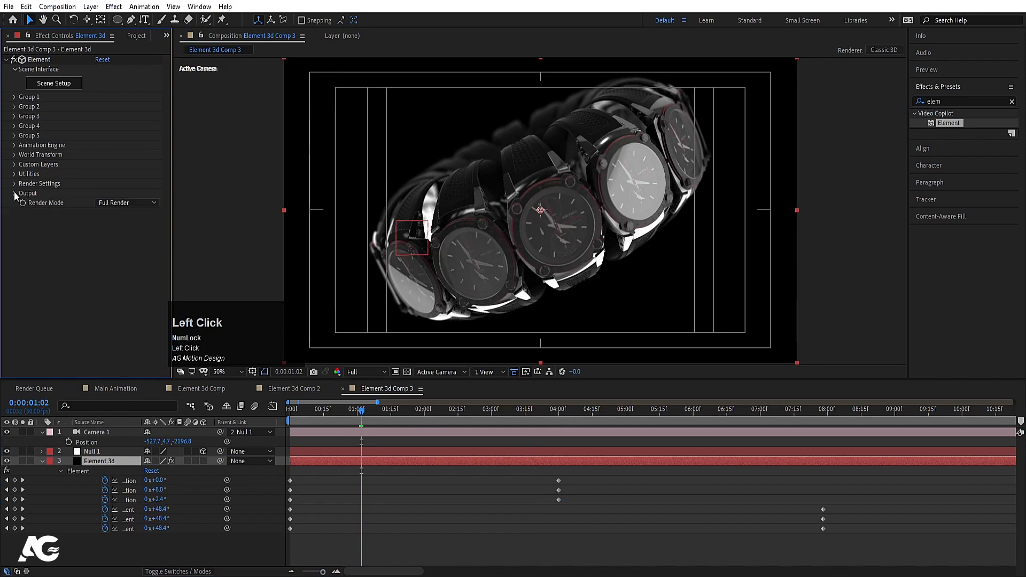
{"action": "left_click", "coordinate": [15, 194]}
{"action": "left_click", "coordinate": [111, 203]}
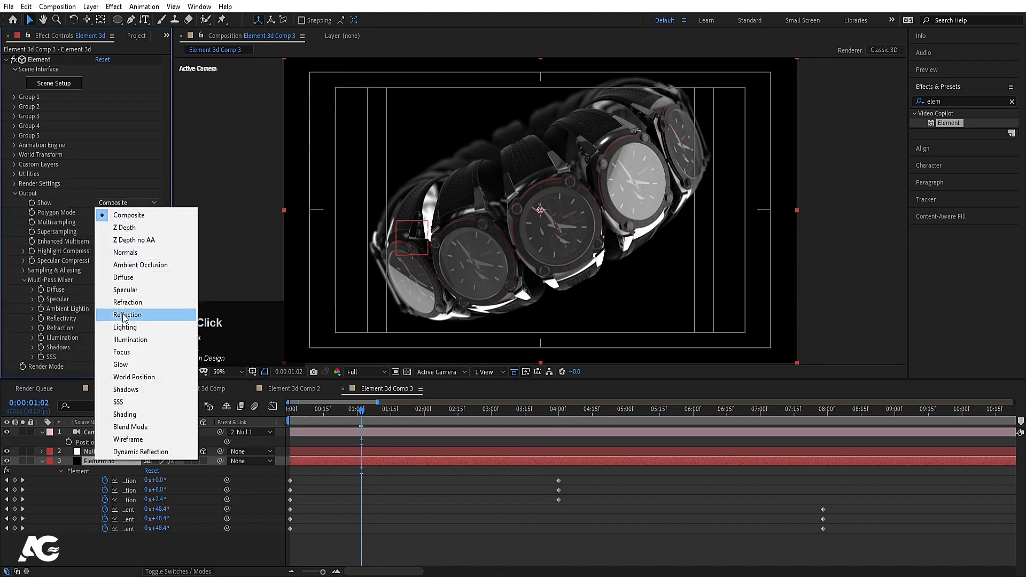
{"action": "left_click", "coordinate": [130, 353]}
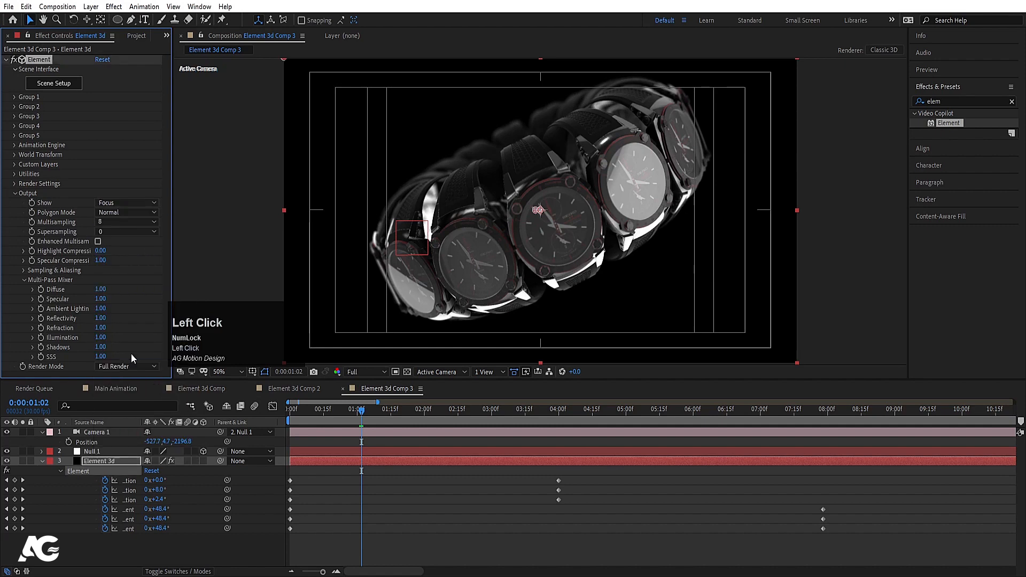
Step: Set Camera 1's Focus Distance to 1096 pixels
{"action": "left_click", "coordinate": [94, 432]}
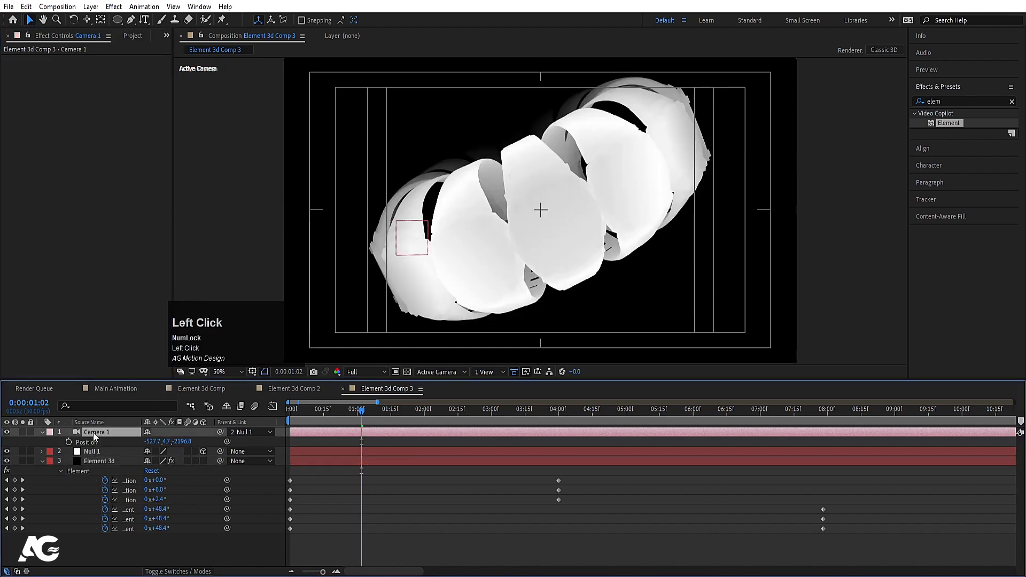
{"action": "key", "text": "a"}
{"action": "key", "text": "a"}
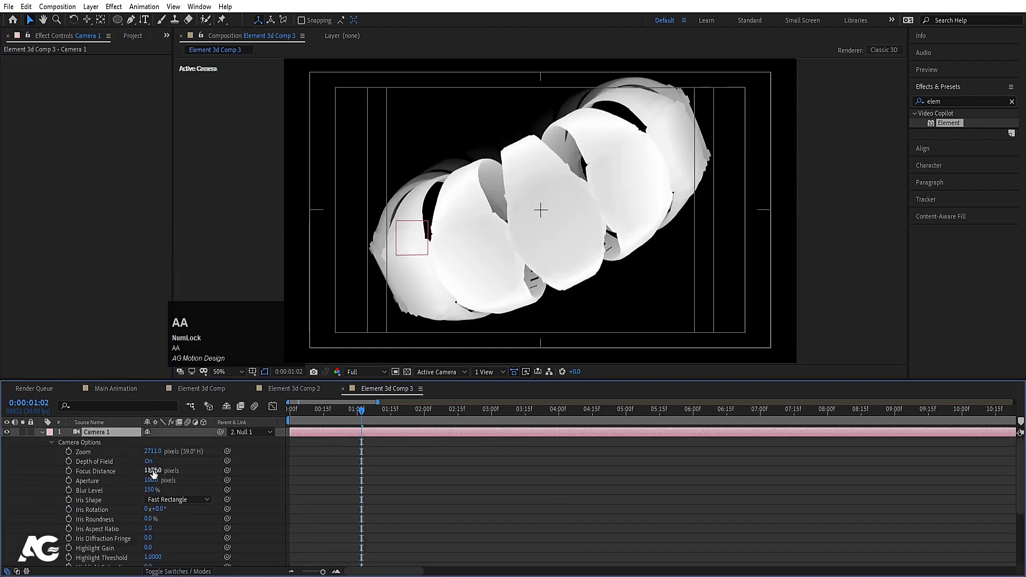
{"action": "left_click_drag", "start_coordinate": [153, 471], "coordinate": [115, 473]}
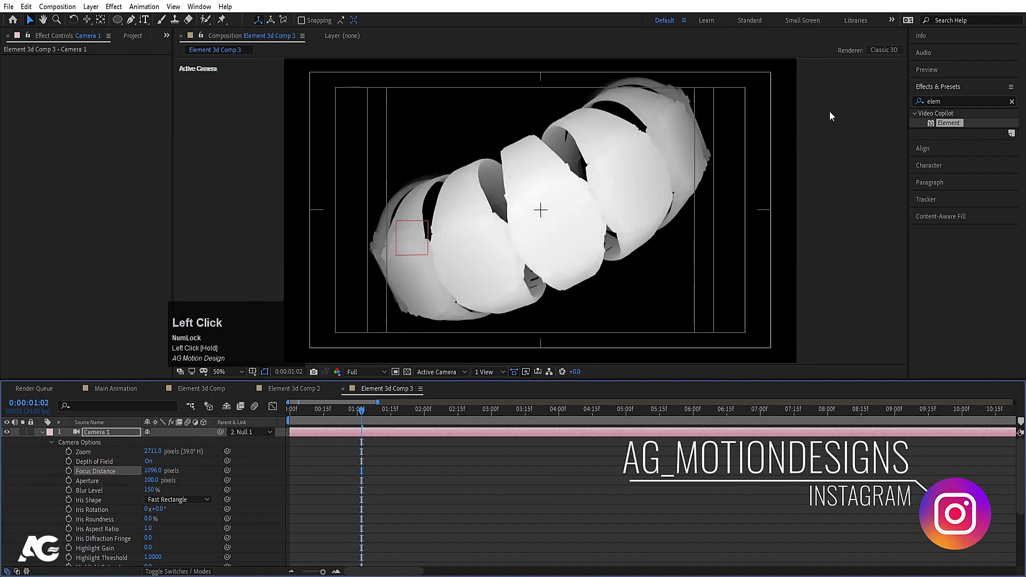
{"action": "left_click", "coordinate": [43, 432]}
Step: Switch Element 3d's Output Show option back to Composite
{"action": "left_click", "coordinate": [107, 452]}
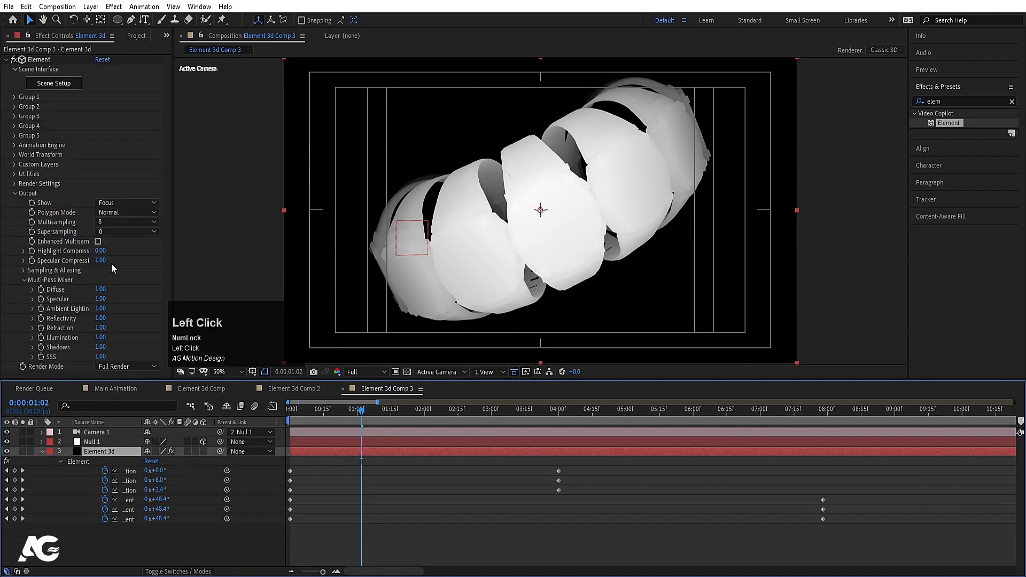
{"action": "left_click", "coordinate": [103, 206]}
{"action": "left_click", "coordinate": [139, 214]}
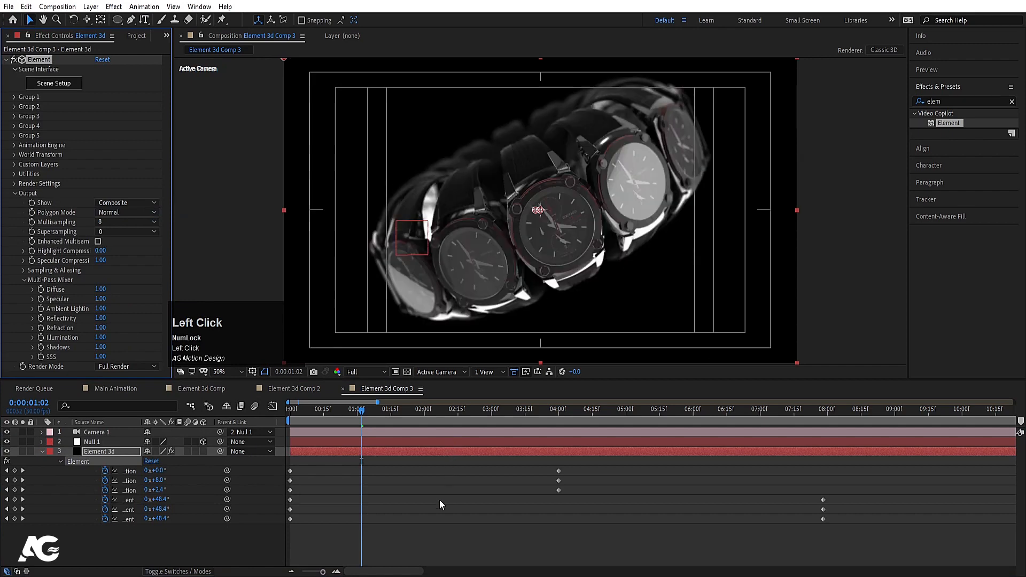
Step: Cancel the Save As dialog and hide the Element 3d layer's animated properties
{"action": "key", "text": "ctrl+s"}
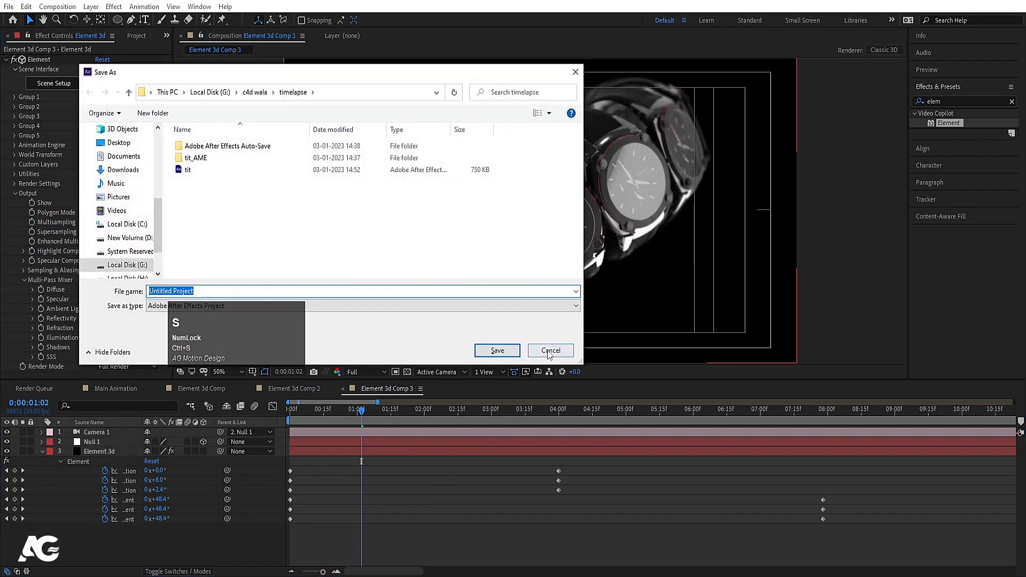
{"action": "left_click", "coordinate": [549, 352]}
{"action": "key", "text": "u"}
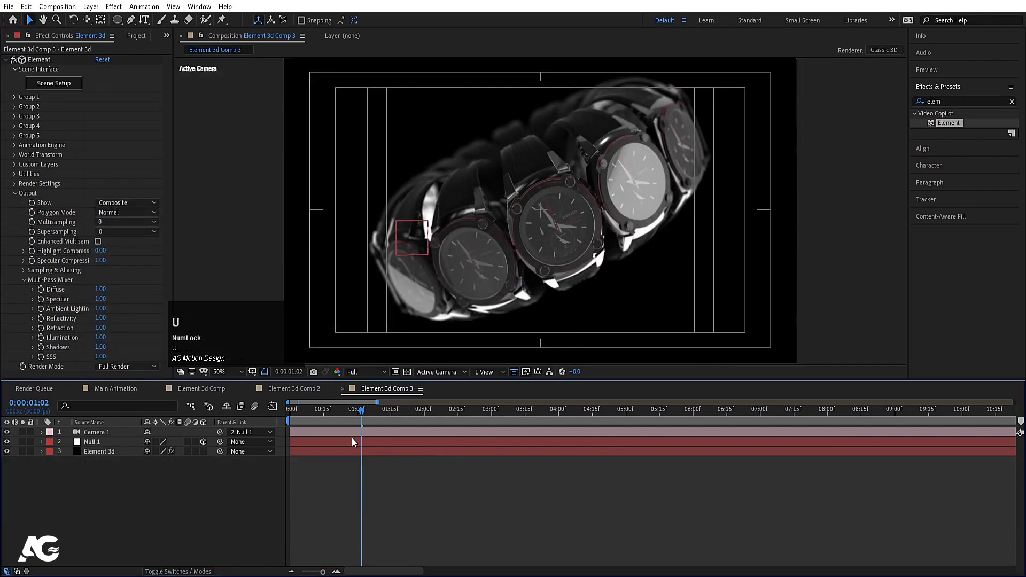
Step: Preview Element 3d Comp from the start, then play Element 3d Comp 2
{"action": "left_click", "coordinate": [203, 388]}
{"action": "left_click_drag", "start_coordinate": [337, 422], "coordinate": [246, 422]}
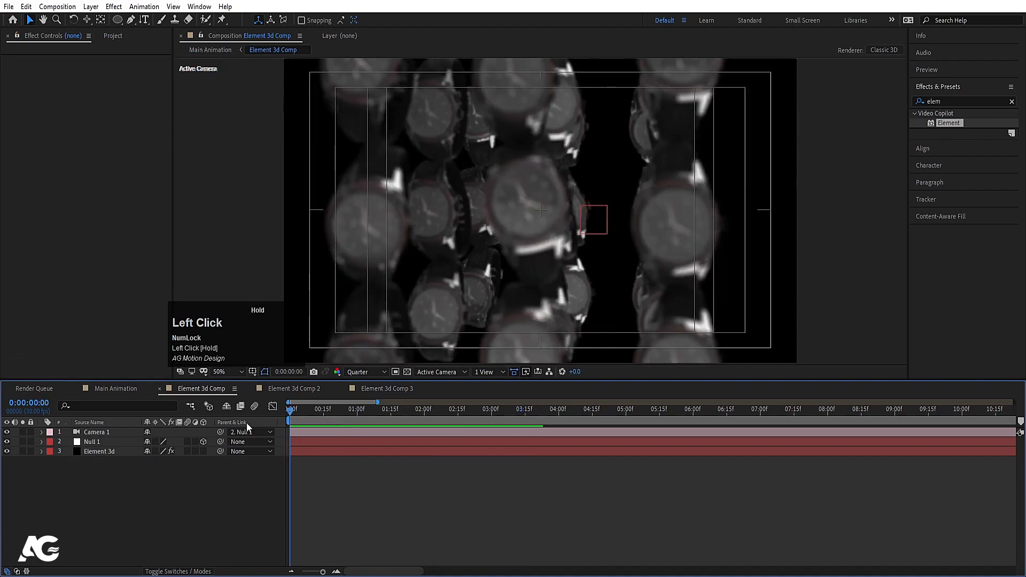
{"action": "key", "text": "space"}
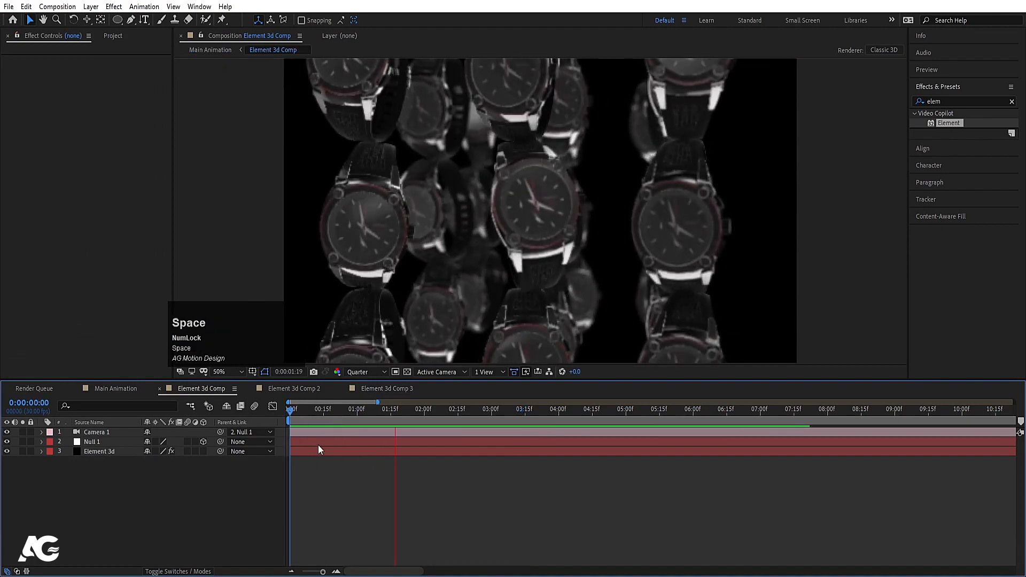
{"action": "key", "text": "space"}
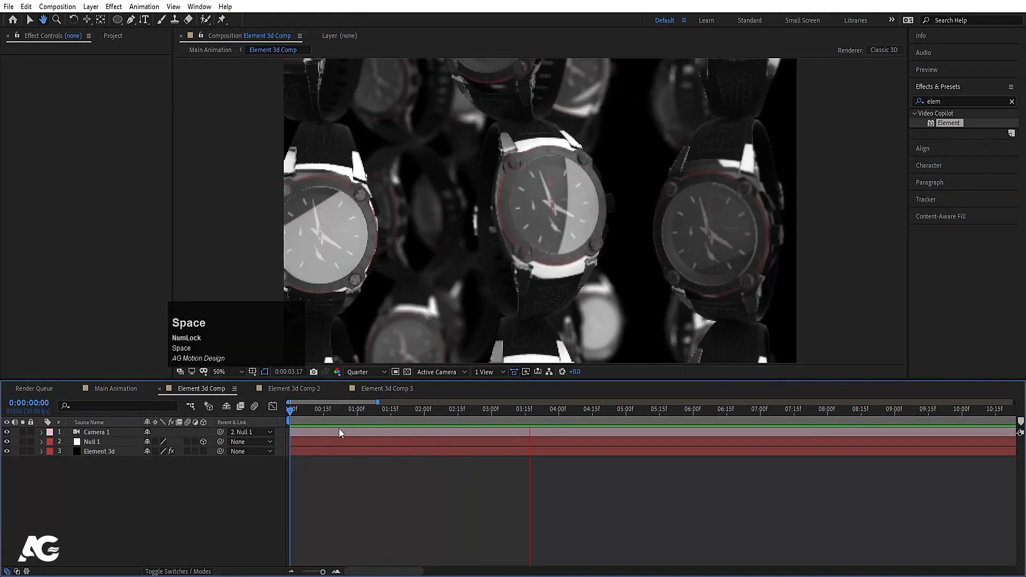
{"action": "left_click", "coordinate": [294, 388]}
{"action": "key", "text": "space"}
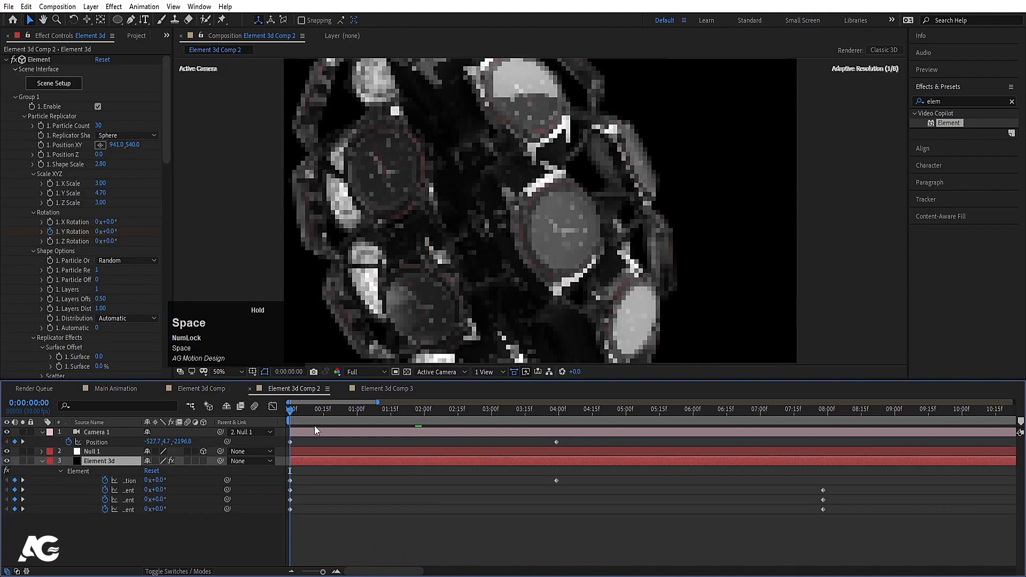
Step: Preview Main Animation and scrub to the cut point near 0:00:03:25
{"action": "left_click", "coordinate": [130, 388]}
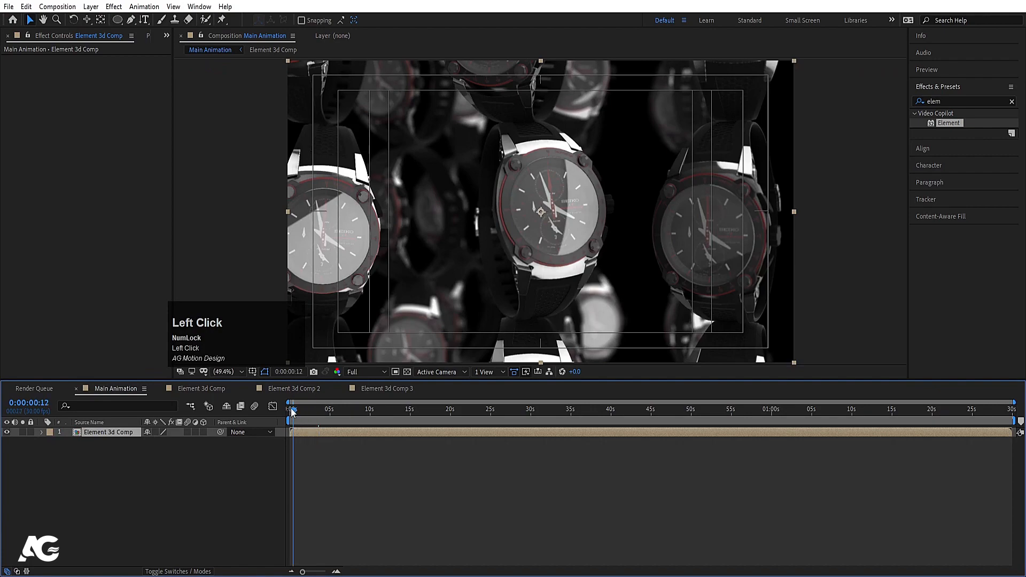
{"action": "left_click", "coordinate": [292, 412]}
{"action": "key", "text": "space"}
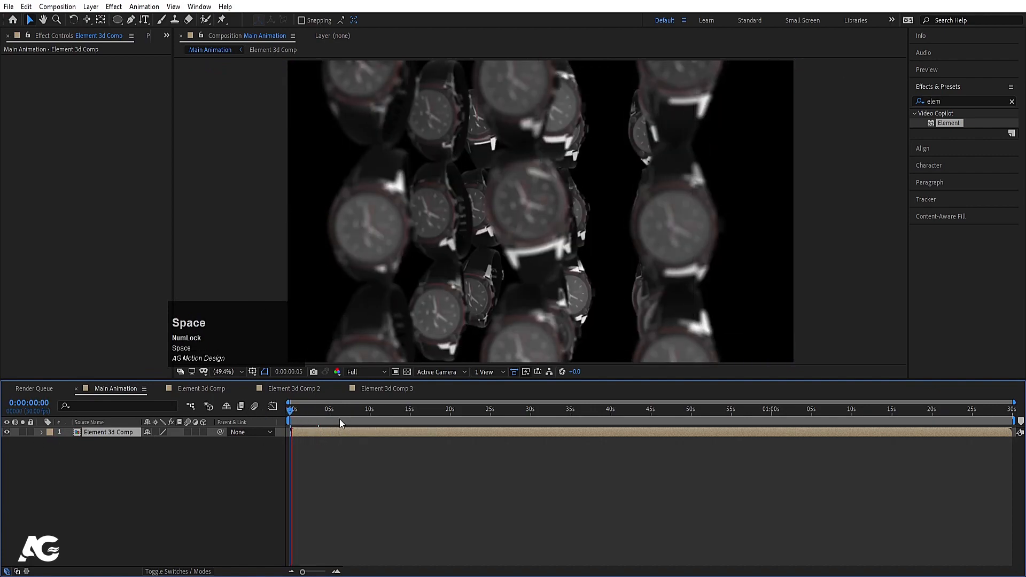
{"action": "key", "text": "space"}
{"action": "key", "text": "equal"}
{"action": "key", "text": "equal"}
{"action": "left_click_drag", "start_coordinate": [345, 413], "coordinate": [410, 426]}
Step: Add Element 3d Comp 2 starting at the playhead and split Element 3d Comp there
{"action": "key", "text": "ctrl+0"}
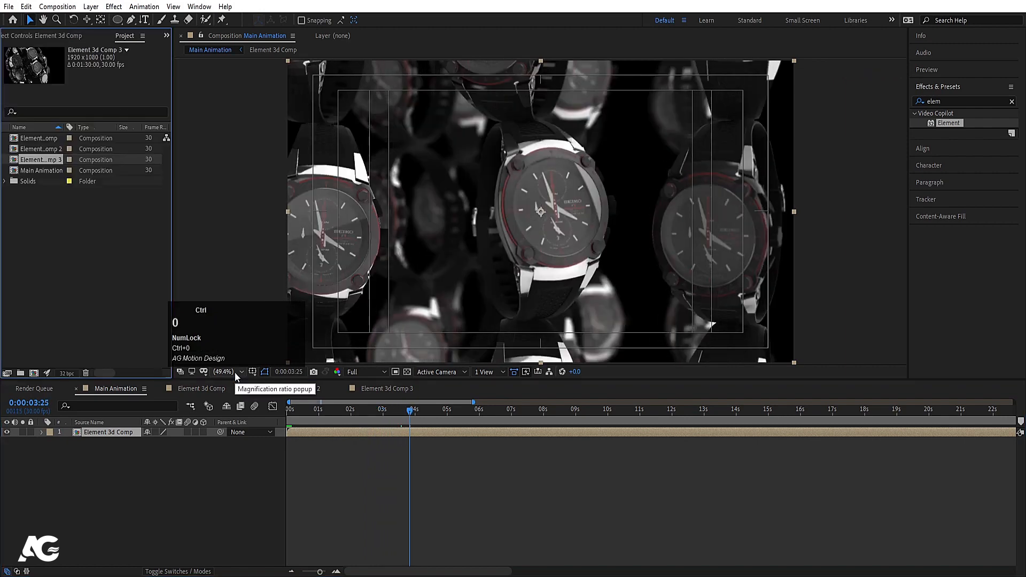
{"action": "left_click", "coordinate": [50, 150]}
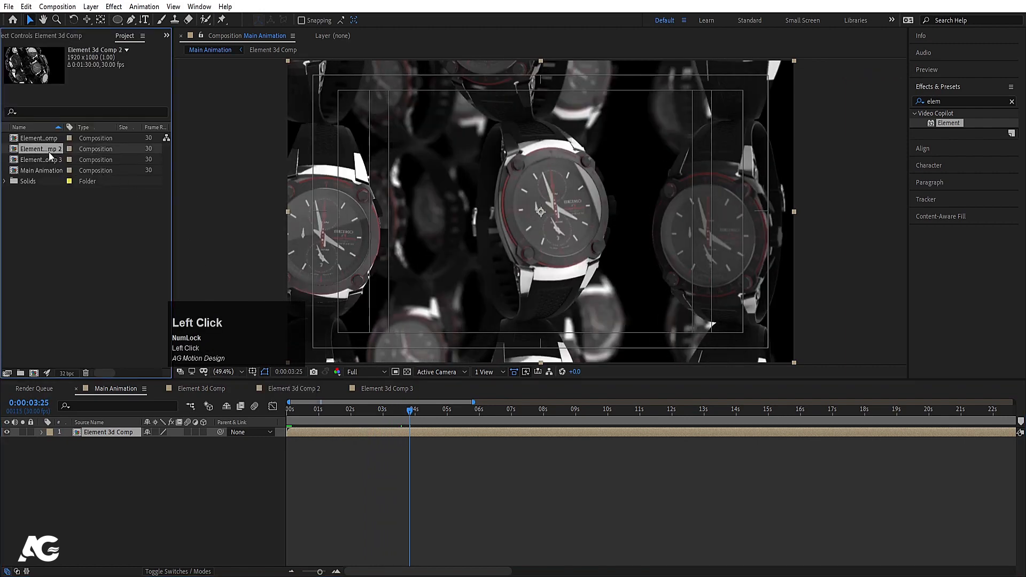
{"action": "left_click_drag", "start_coordinate": [123, 391], "coordinate": [123, 432]}
{"action": "key", "text": "bracketleft"}
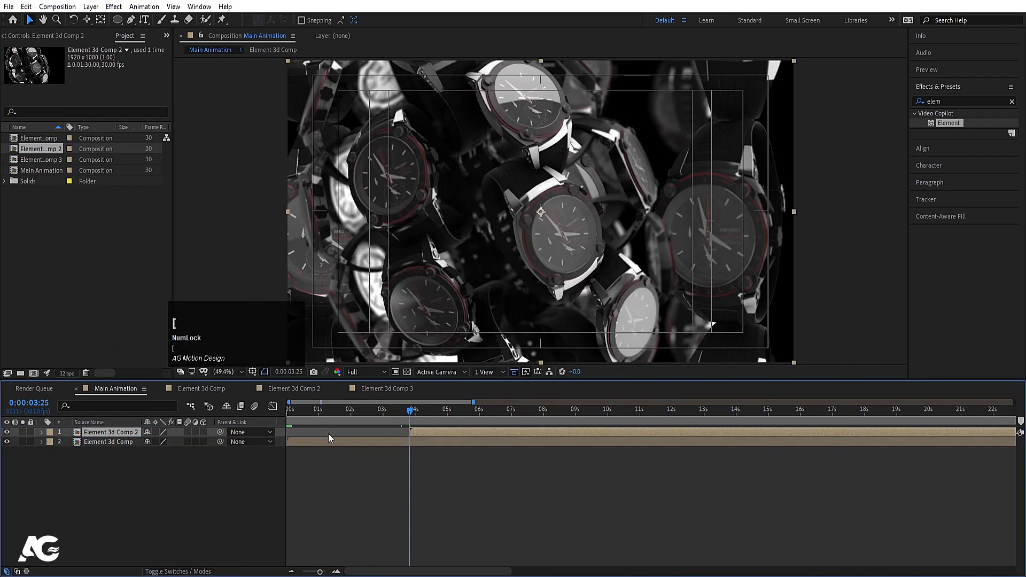
{"action": "left_click", "coordinate": [402, 444]}
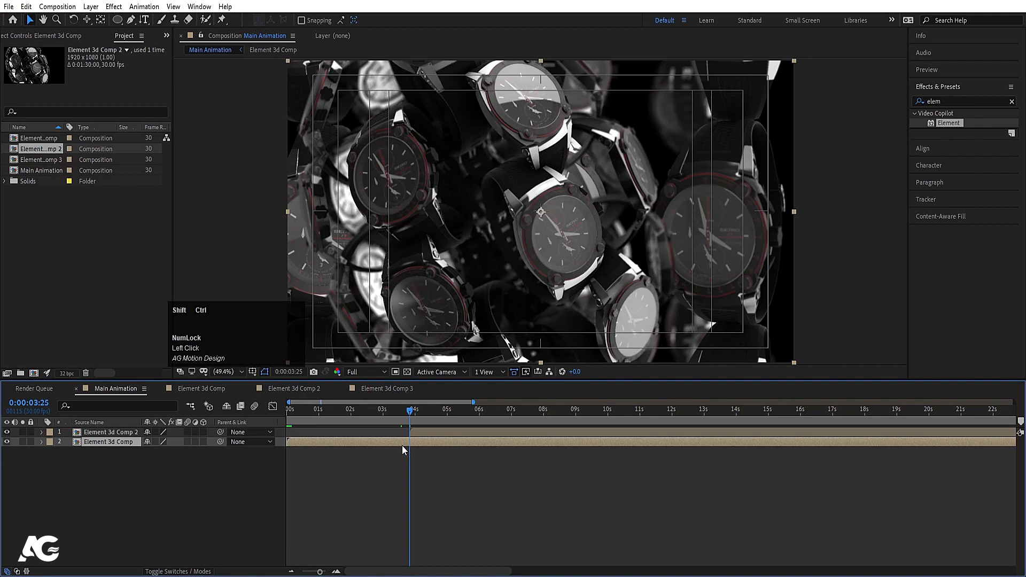
{"action": "key", "text": "ctrl+shift+d"}
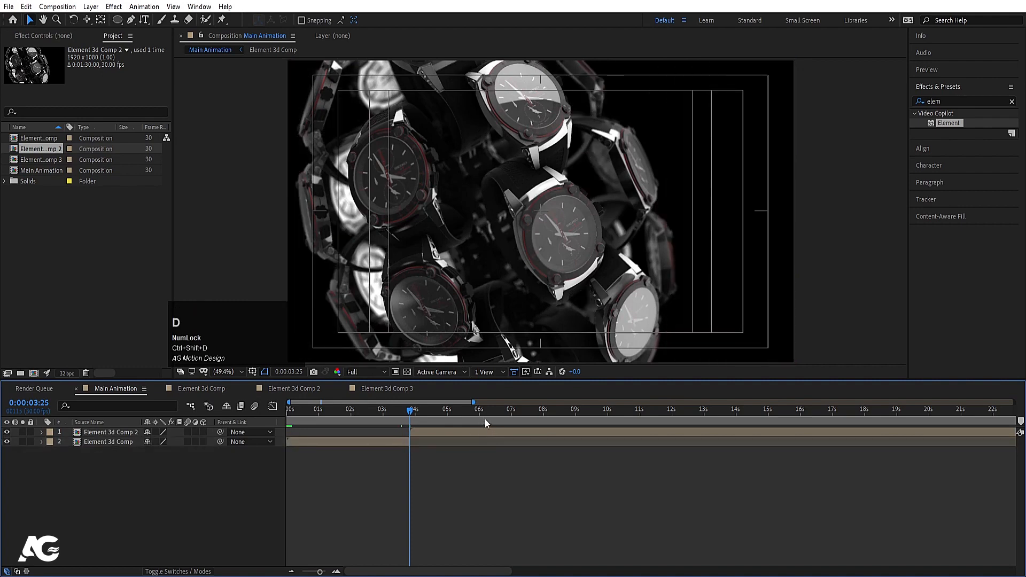
Step: Cut Element 3d Comp 2 at 7 seconds and start Element 3d Comp 3 there
{"action": "left_click_drag", "start_coordinate": [540, 412], "coordinate": [512, 418]}
{"action": "left_click", "coordinate": [512, 431]}
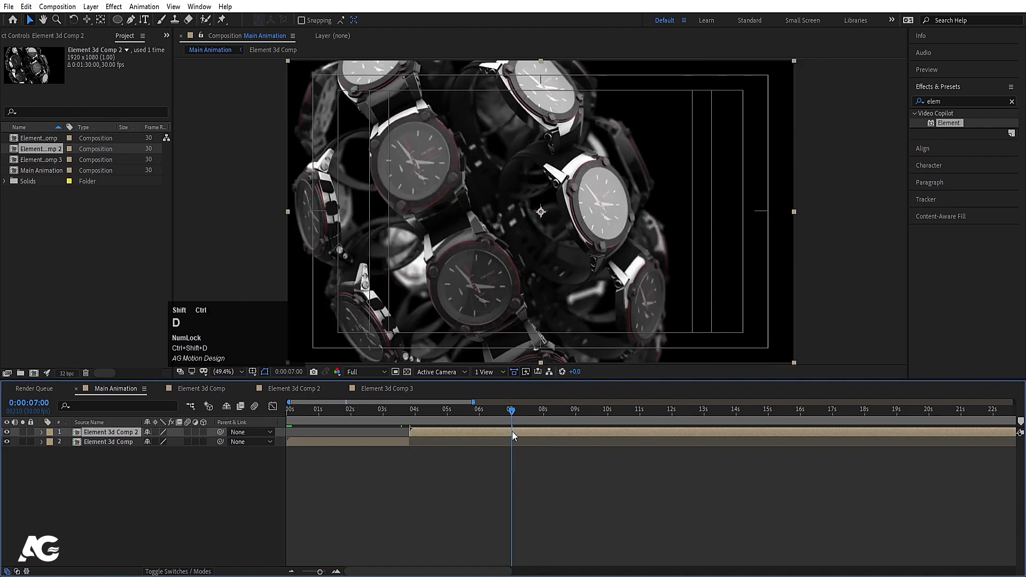
{"action": "key", "text": "ctrl+shift+d"}
{"action": "key", "text": "Delete"}
{"action": "left_click_drag", "start_coordinate": [40, 159], "coordinate": [113, 431]}
{"action": "key", "text": "bracketleft"}
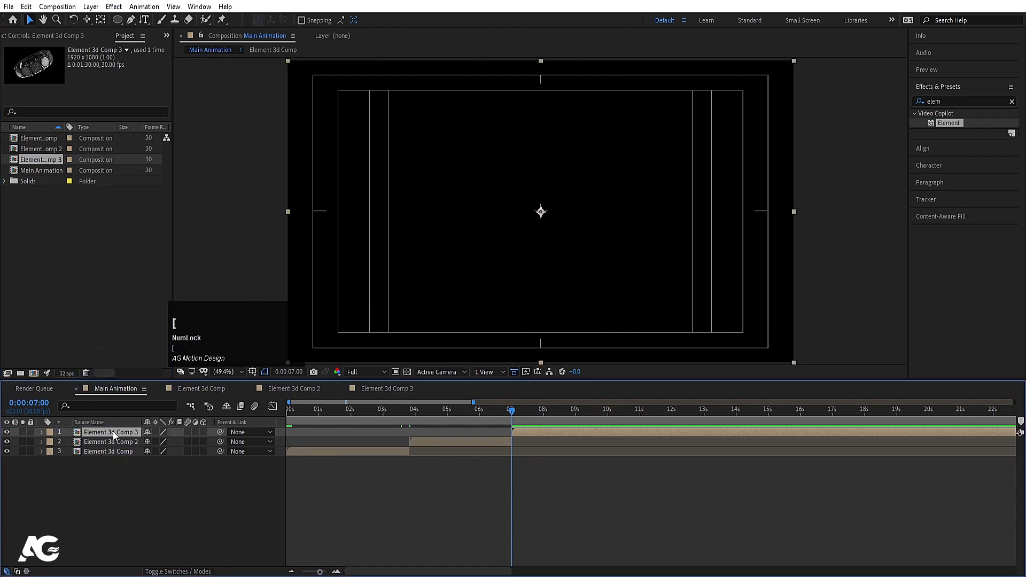
{"action": "left_click_drag", "start_coordinate": [506, 414], "coordinate": [595, 445]}
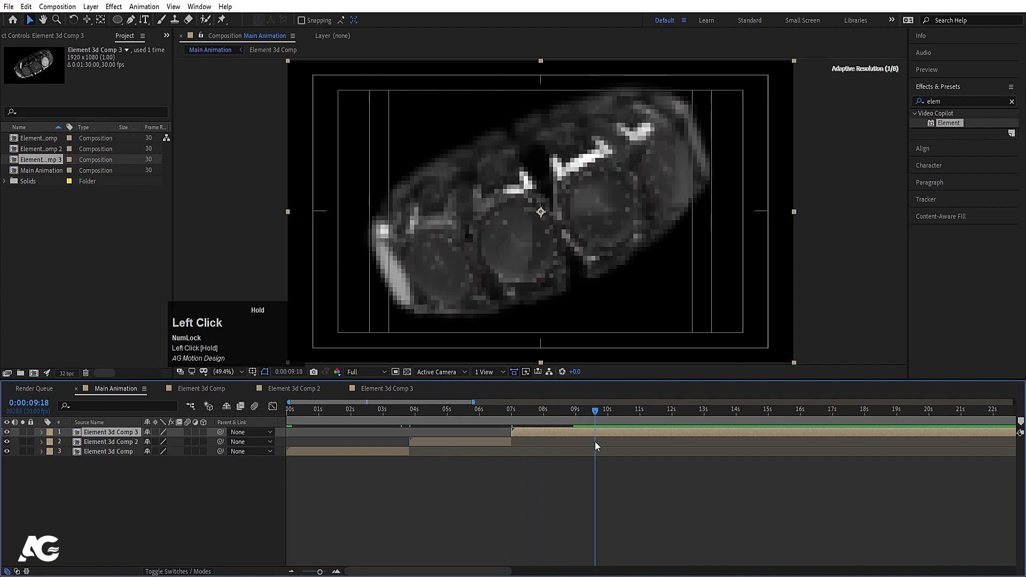
Step: End the work area at the current time and preview the main animation at Quarter resolution
{"action": "key", "text": "n"}
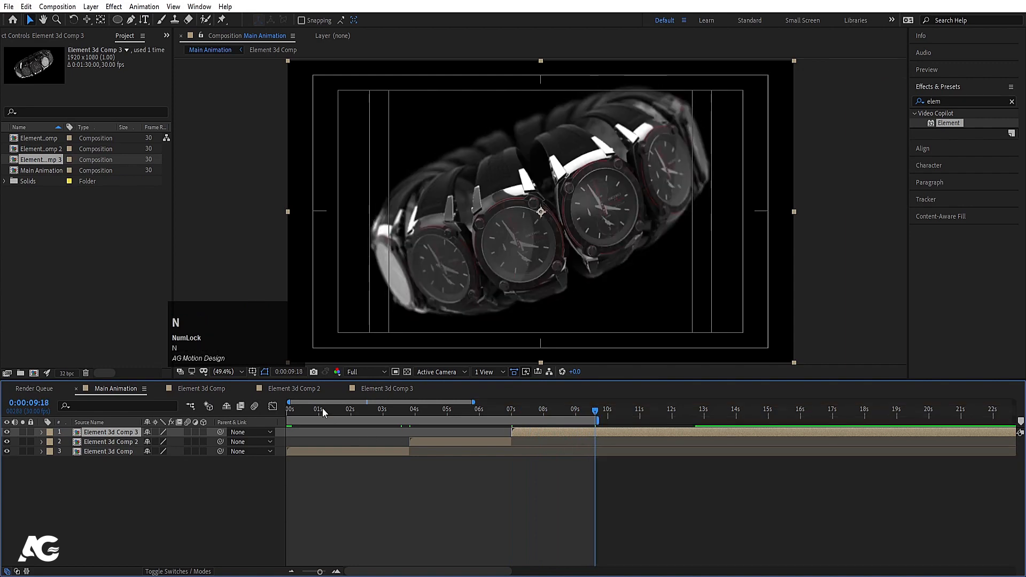
{"action": "left_click", "coordinate": [322, 409]}
{"action": "key", "text": "space"}
{"action": "left_click", "coordinate": [366, 373]}
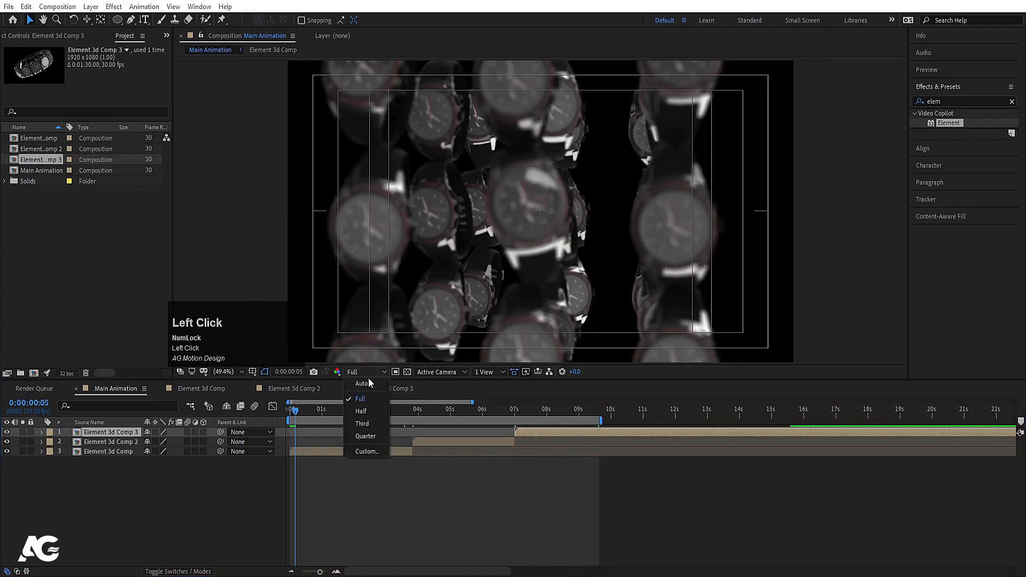
{"action": "left_click", "coordinate": [366, 436]}
{"action": "key", "text": "space"}
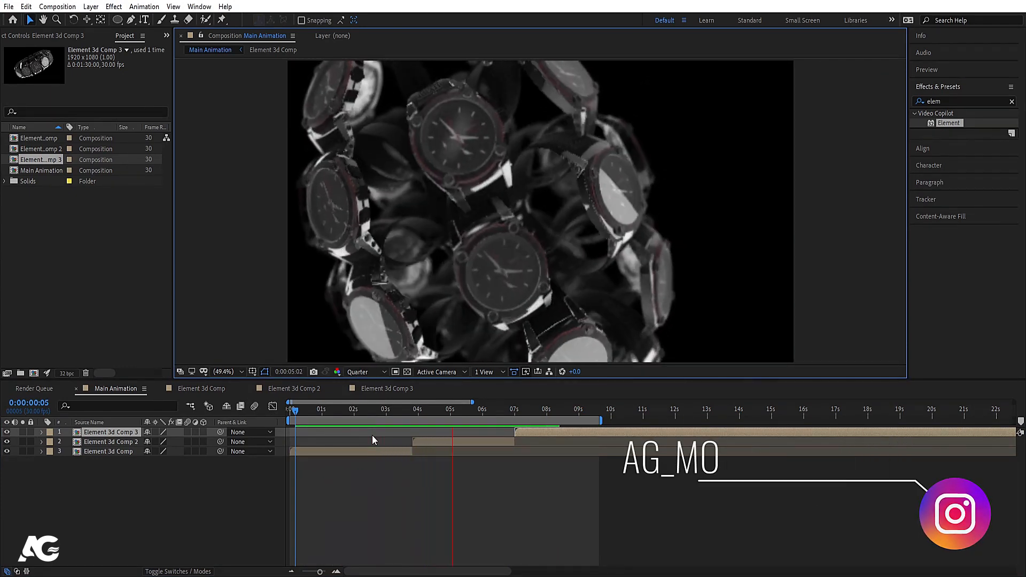
{"action": "key", "text": "space"}
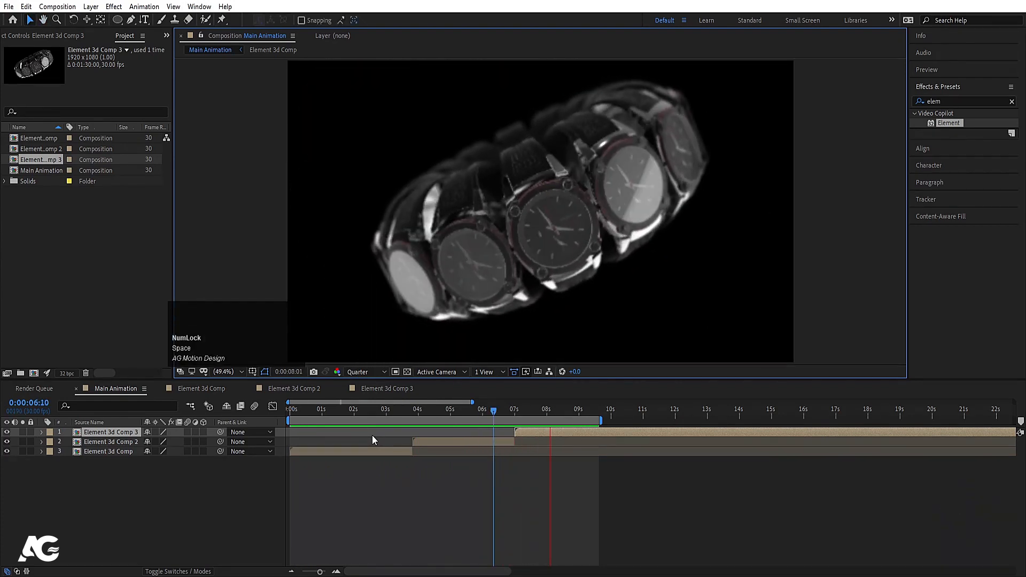
Step: Replay the preview, stop at 0:00:05:20, and switch the viewer to Full resolution
{"action": "key", "text": "space"}
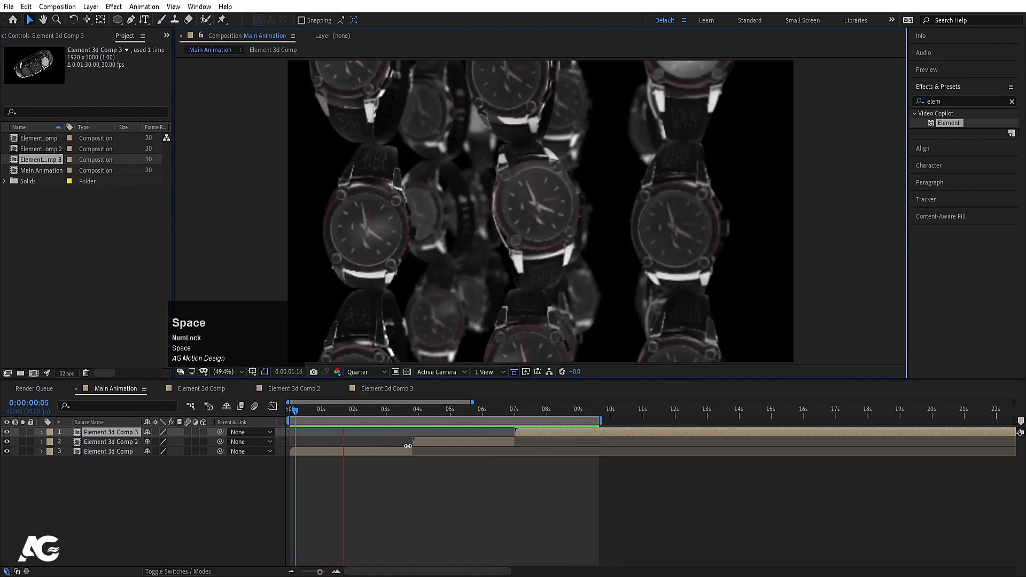
{"action": "key", "text": "space"}
{"action": "key", "text": "space"}
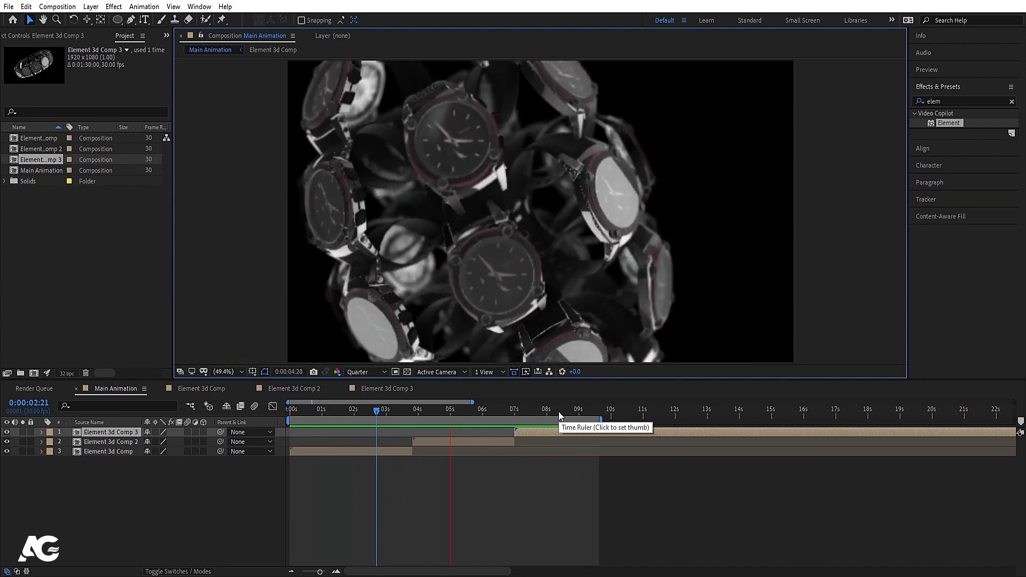
{"action": "key", "text": "space"}
{"action": "left_click", "coordinate": [206, 480]}
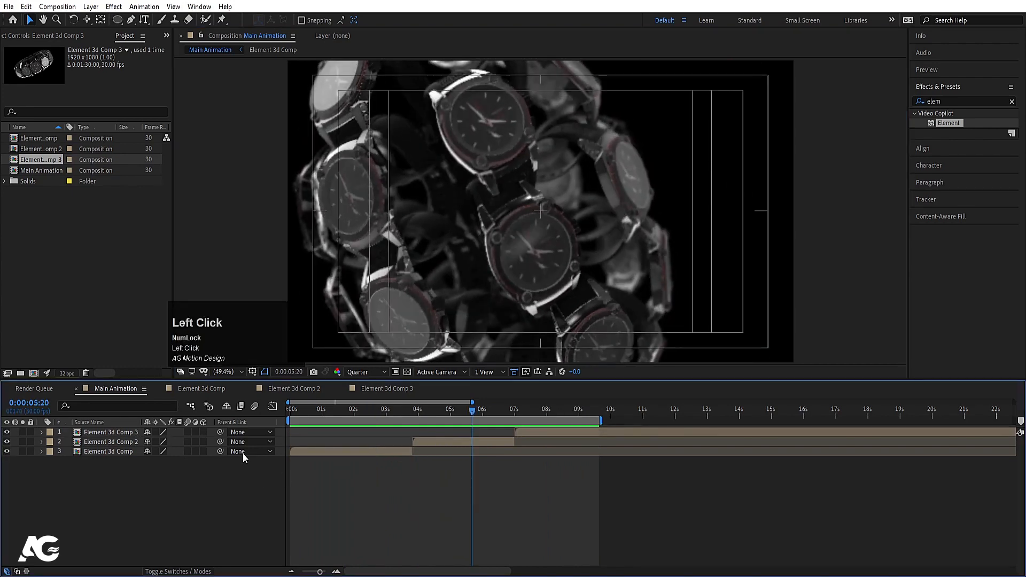
{"action": "left_click", "coordinate": [365, 372]}
{"action": "left_click", "coordinate": [364, 397]}
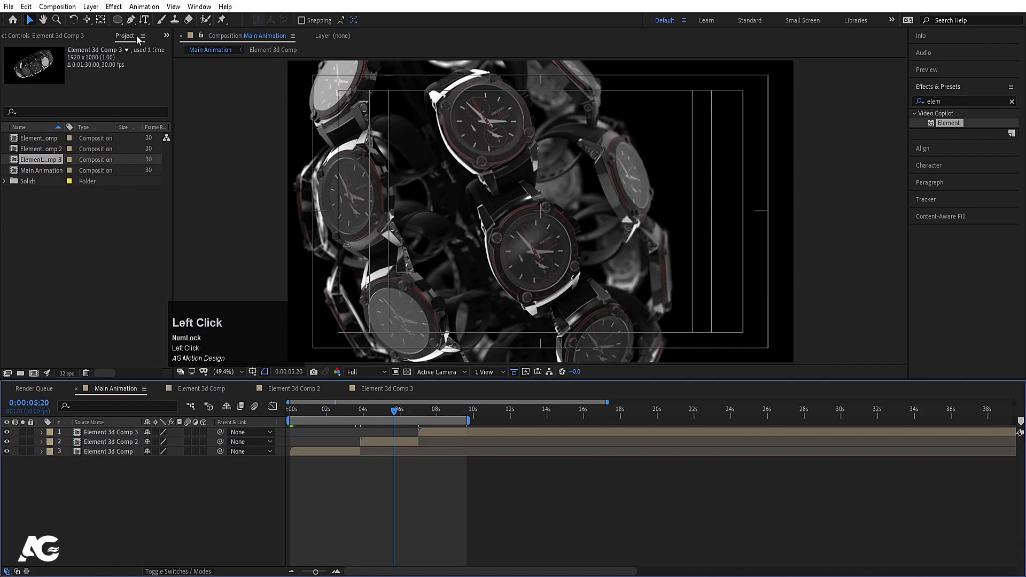
Step: Create a WATCH text layer and set its font size to 499 px
{"action": "left_click", "coordinate": [144, 19]}
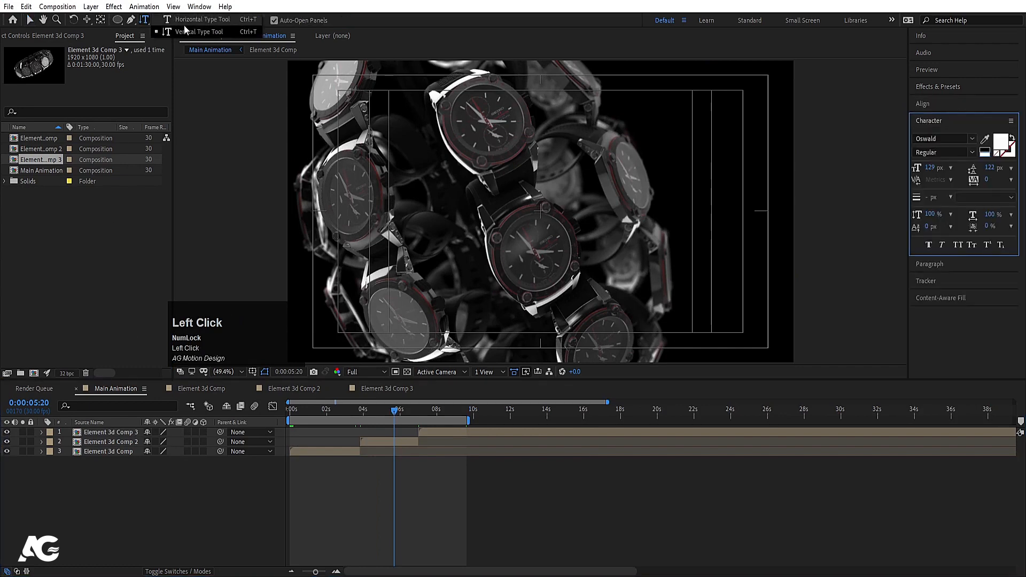
{"action": "left_click", "coordinate": [454, 270]}
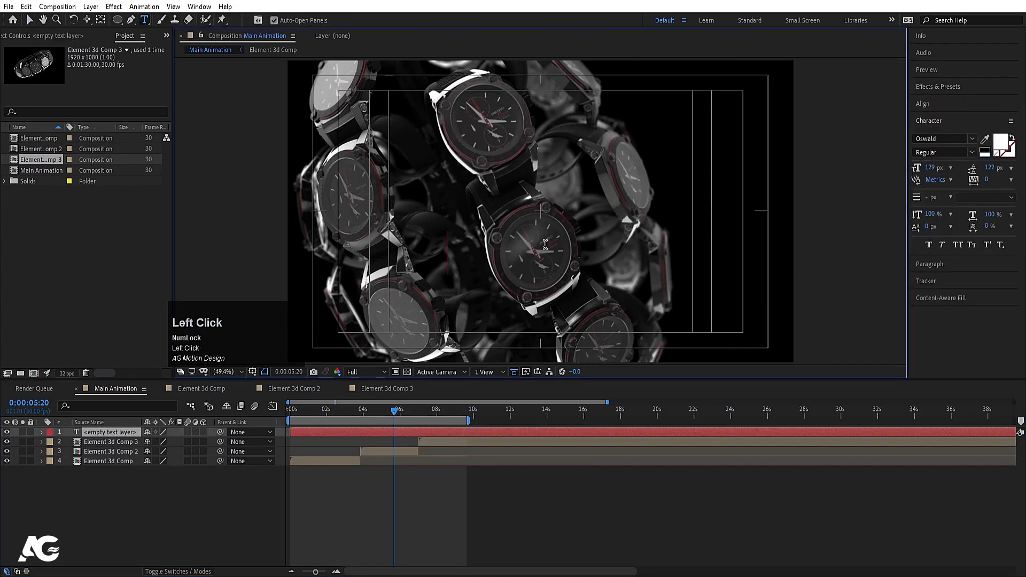
{"action": "type", "text": "WATC"}
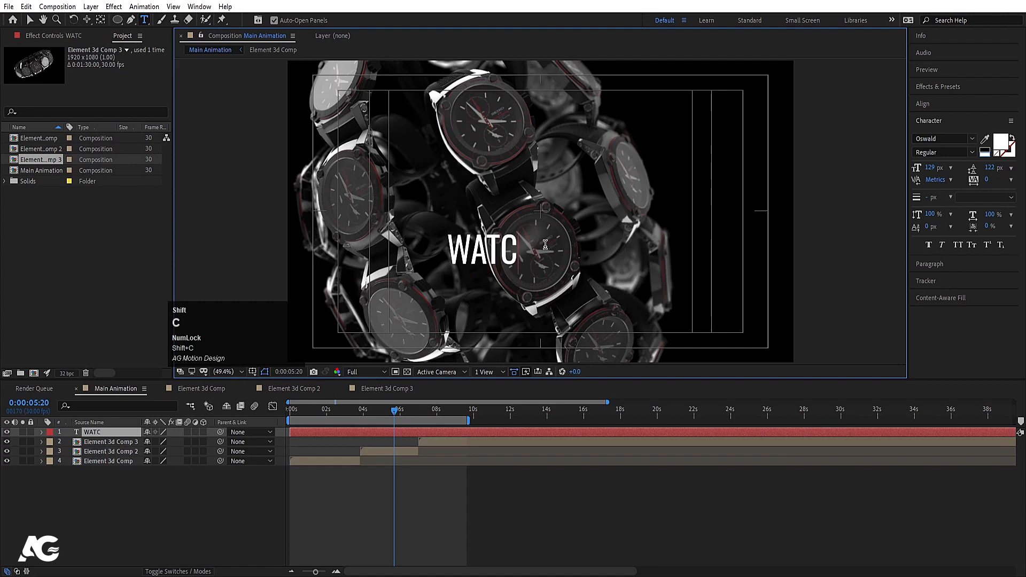
{"action": "type", "text": "H"}
{"action": "key", "text": "ctrl+a"}
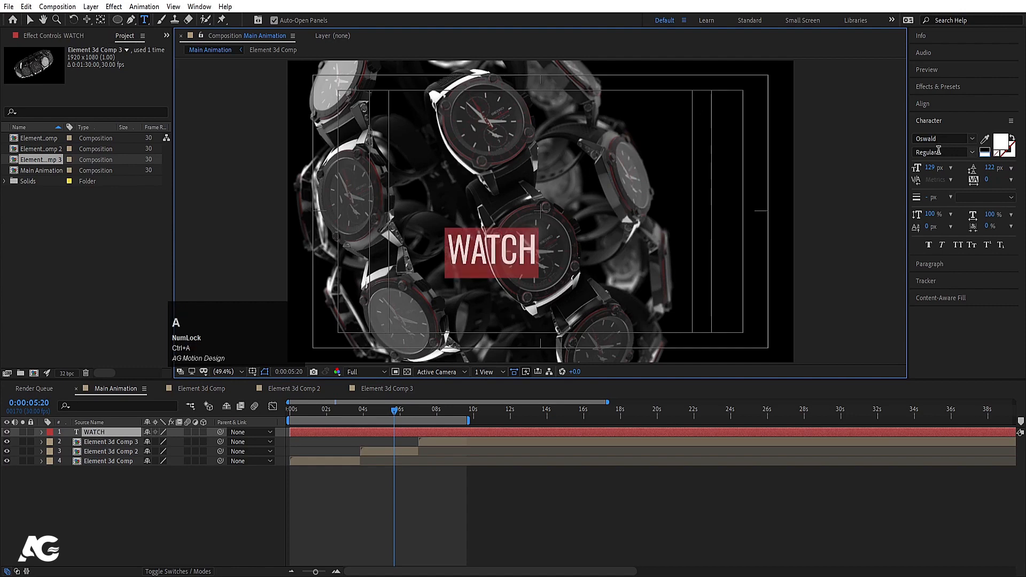
{"action": "left_click_drag", "start_coordinate": [931, 165], "coordinate": [1024, 166]}
{"action": "left_click", "coordinate": [161, 489]}
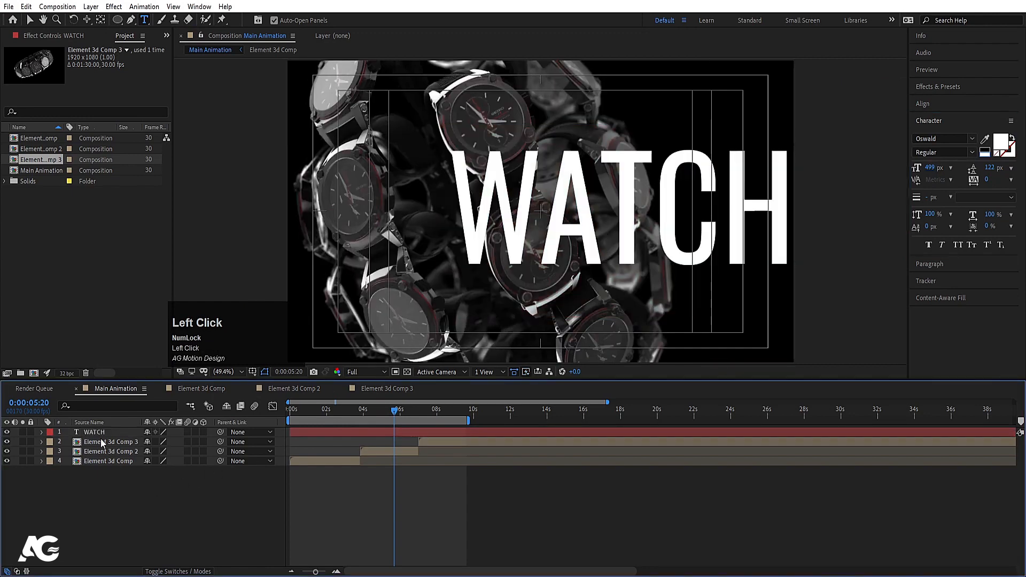
Step: Centre WATCH in the composition, move it behind the watch comps, and scale it to 144%
{"action": "left_click", "coordinate": [95, 432]}
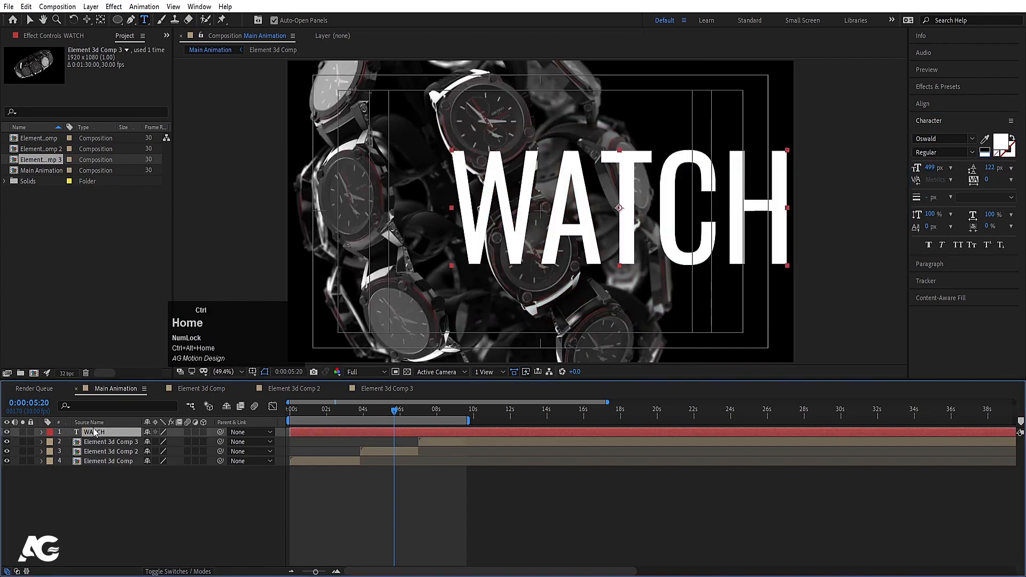
{"action": "left_click", "coordinate": [929, 103]}
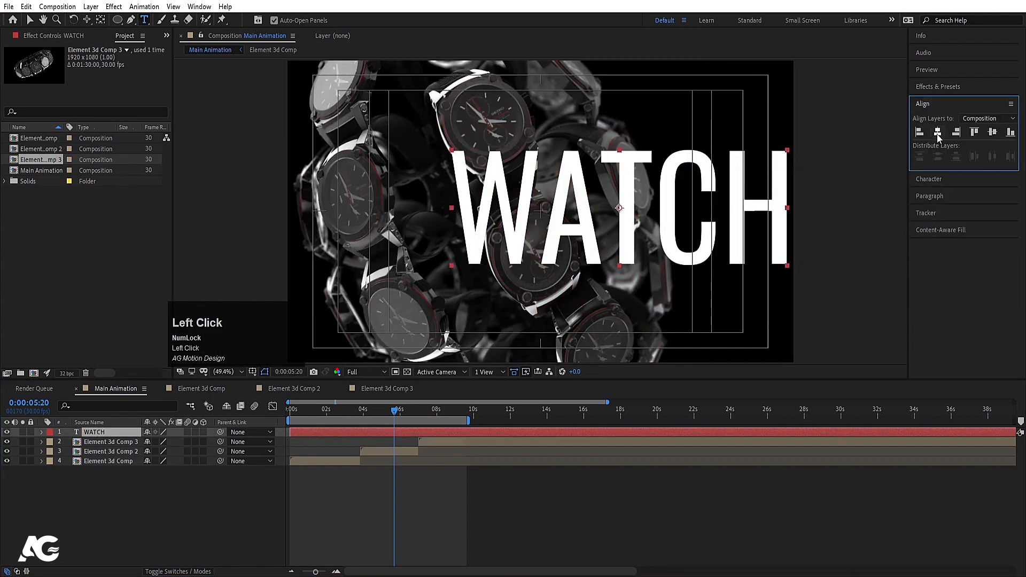
{"action": "left_click", "coordinate": [937, 133]}
{"action": "left_click", "coordinate": [993, 134]}
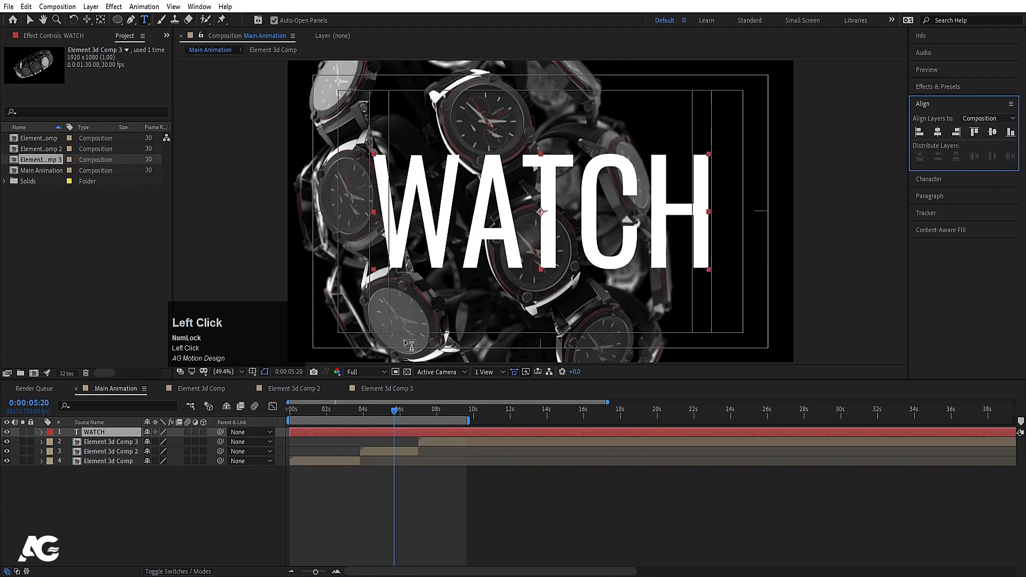
{"action": "left_click_drag", "start_coordinate": [88, 434], "coordinate": [99, 472]}
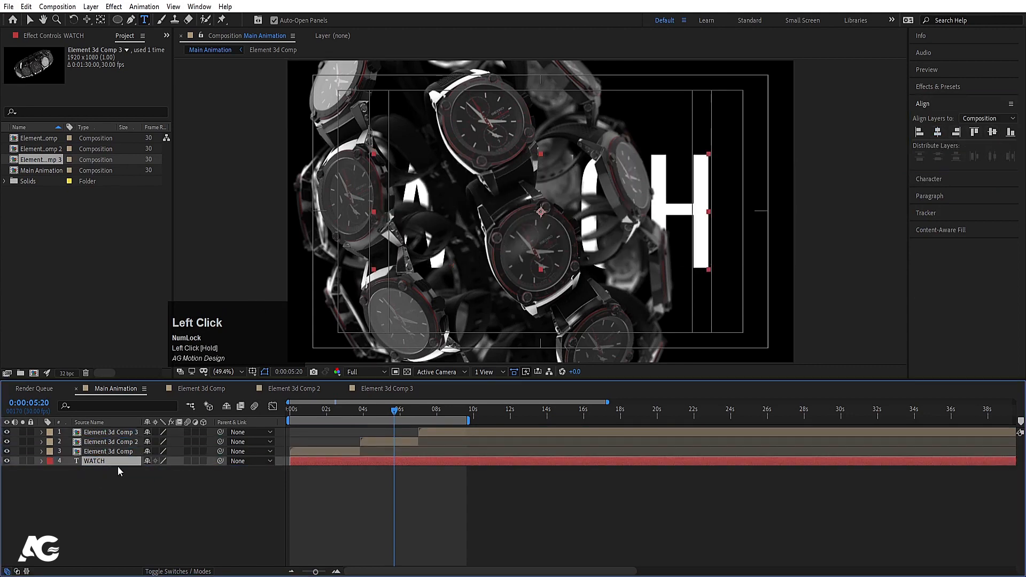
{"action": "key", "text": "s"}
{"action": "left_click_drag", "start_coordinate": [167, 471], "coordinate": [176, 470]}
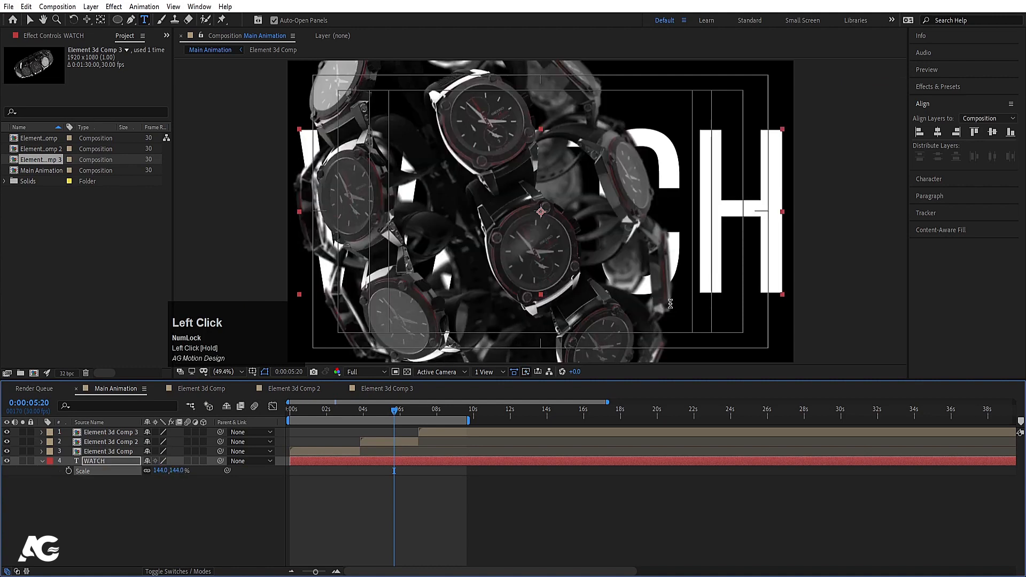
Step: Give the WATCH text no fill and a white 1 px stroke
{"action": "left_click", "coordinate": [933, 178]}
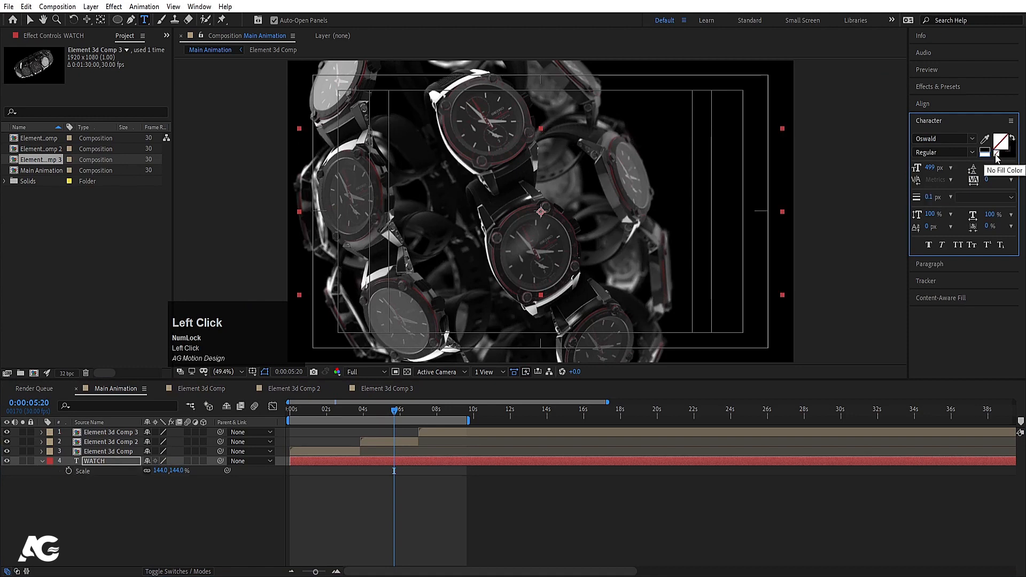
{"action": "left_click", "coordinate": [1000, 150]}
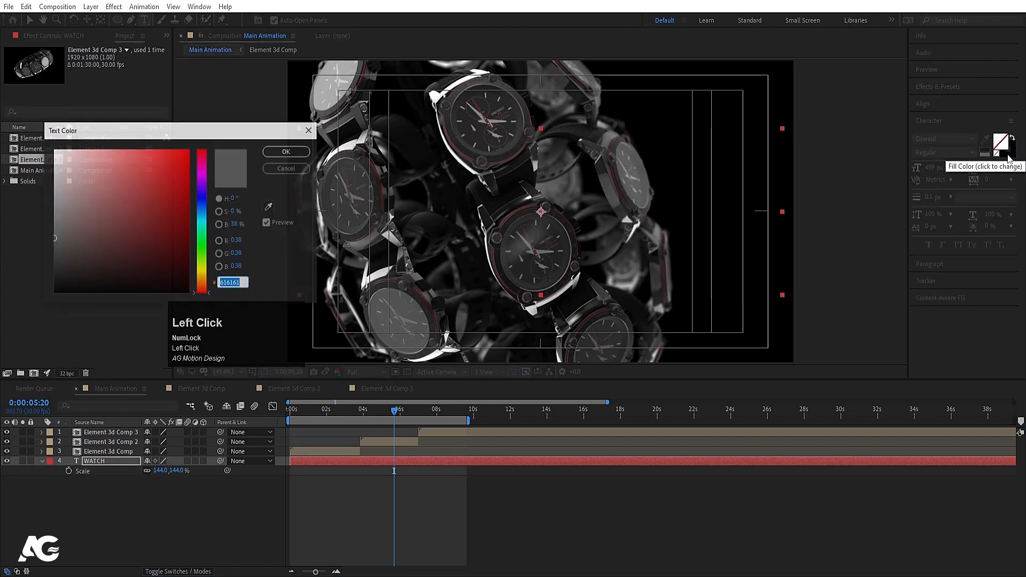
{"action": "left_click", "coordinate": [288, 169]}
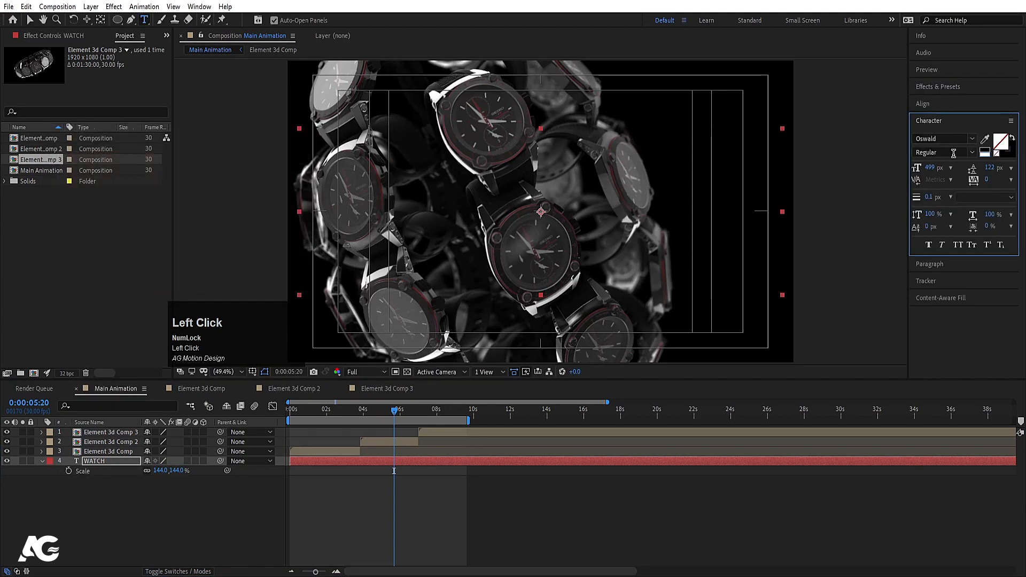
{"action": "left_click", "coordinate": [987, 155]}
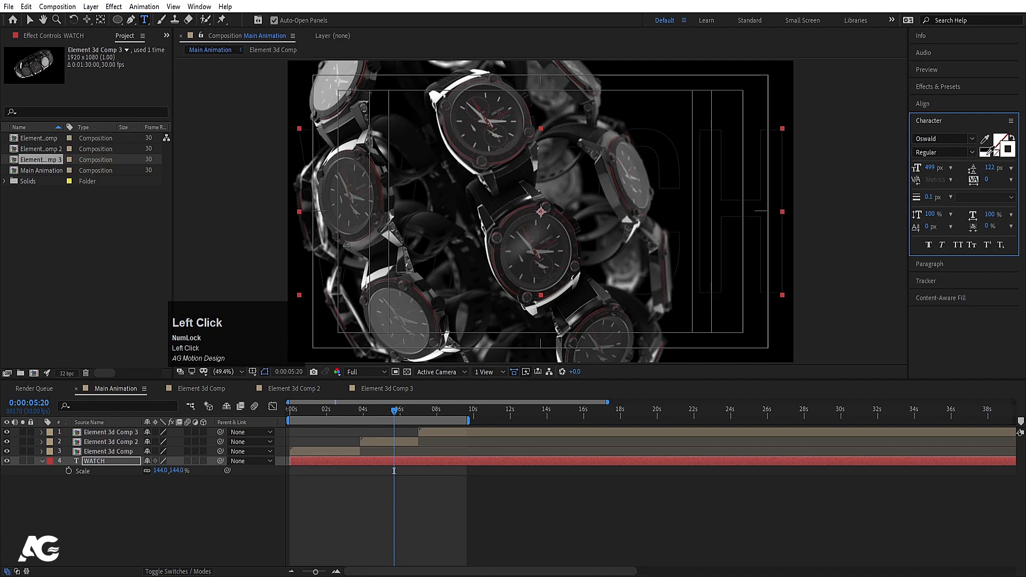
{"action": "left_click", "coordinate": [931, 197]}
{"action": "type", "text": "1"}
{"action": "key", "text": "Return"}
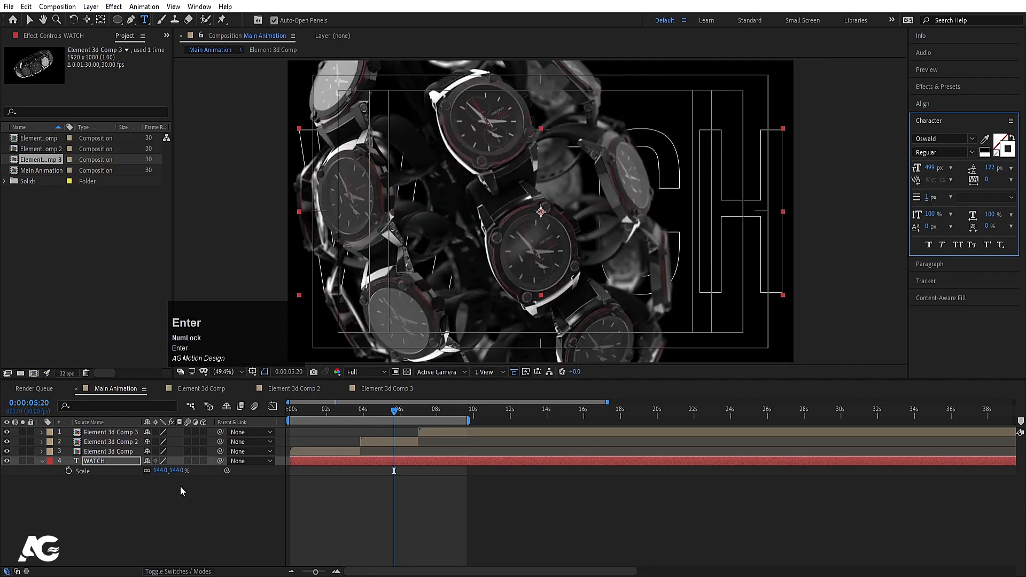
Step: Replay the animation from the start to check the outlined title
{"action": "left_click", "coordinate": [180, 487]}
{"action": "left_click", "coordinate": [291, 409]}
{"action": "key", "text": "space"}
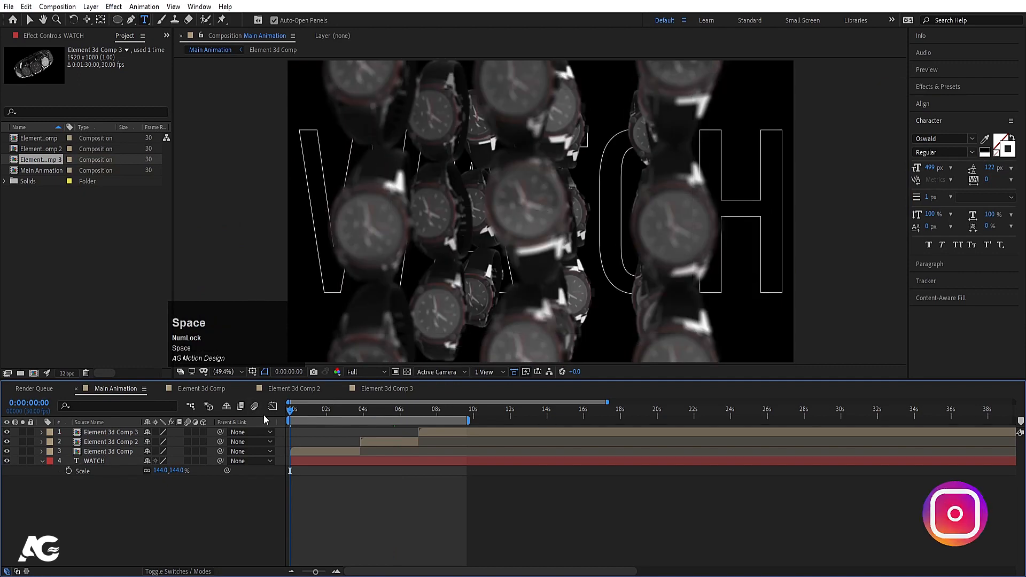
{"action": "left_click", "coordinate": [336, 410]}
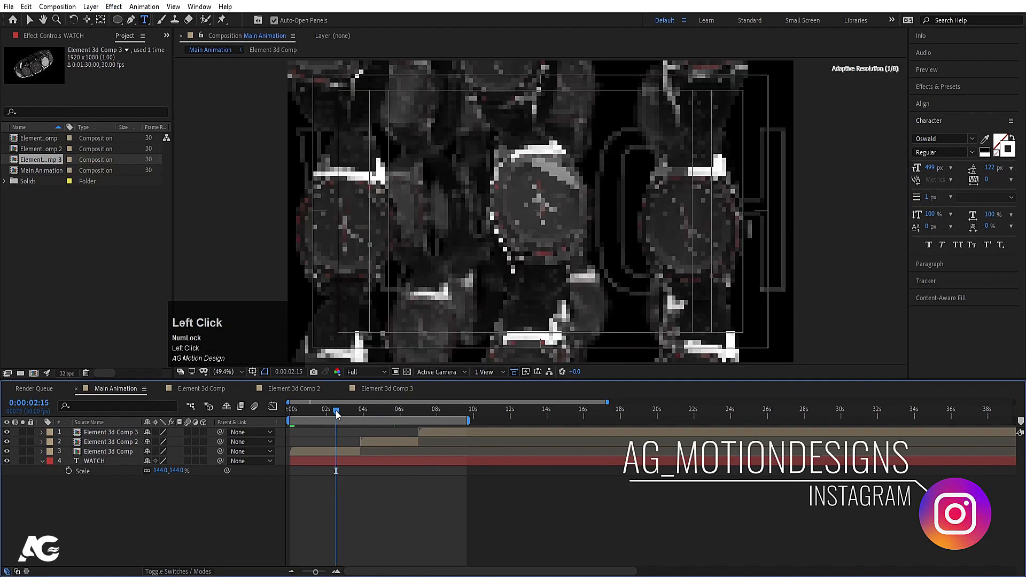
{"action": "left_click_drag", "start_coordinate": [337, 412], "coordinate": [429, 406]}
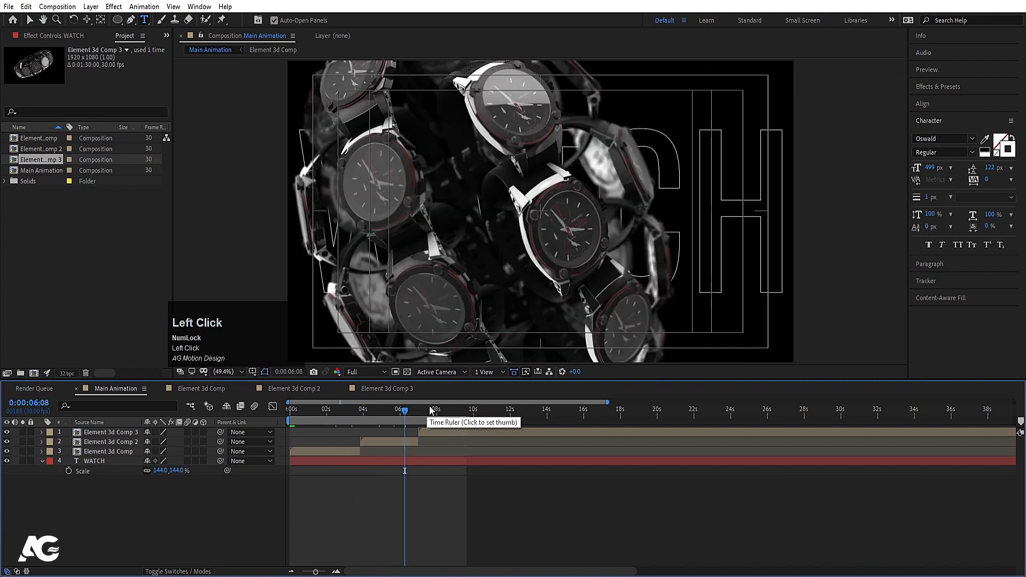
{"action": "left_click", "coordinate": [452, 409]}
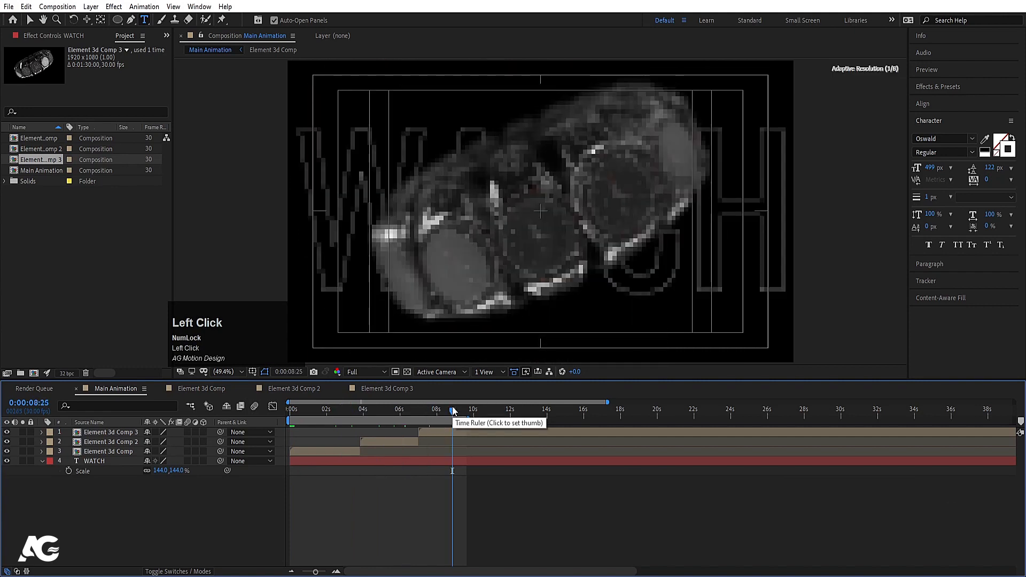
{"action": "key", "text": "space"}
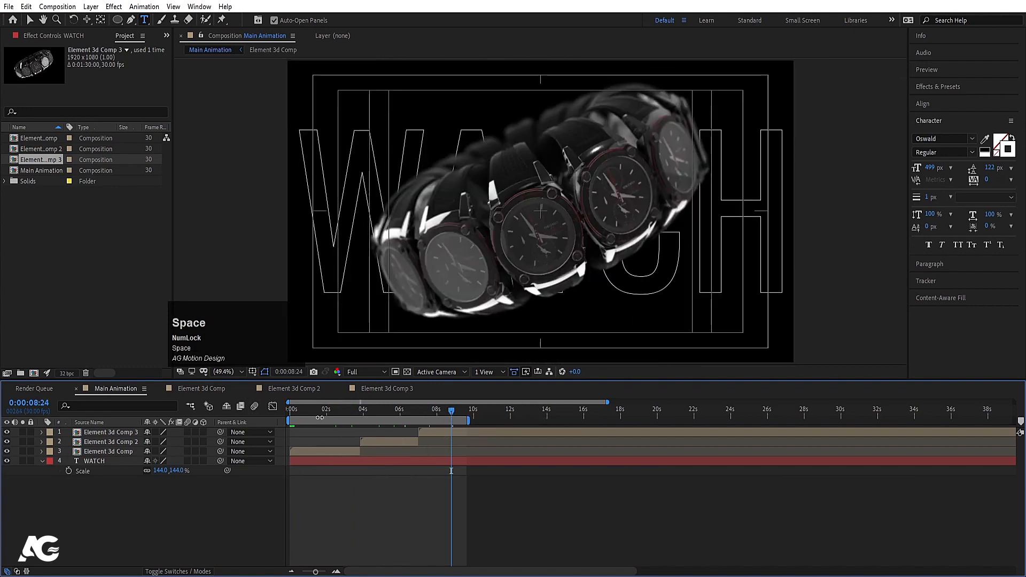
{"action": "left_click", "coordinate": [226, 424]}
{"action": "left_click", "coordinate": [88, 462]}
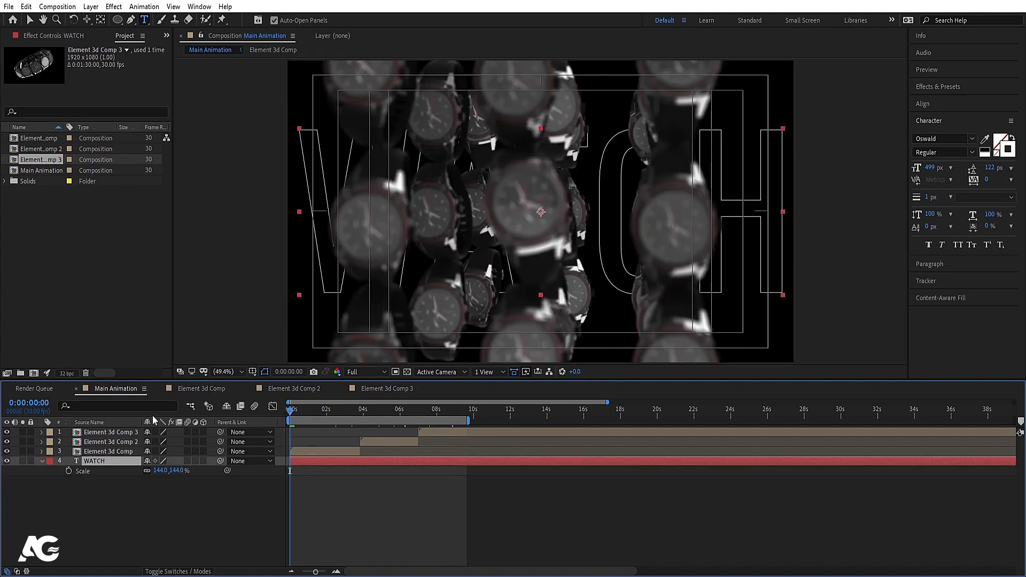
Step: Shift WATCH left to 737.1,540 and set its first Position keyframe at 0:00
{"action": "key", "text": "p"}
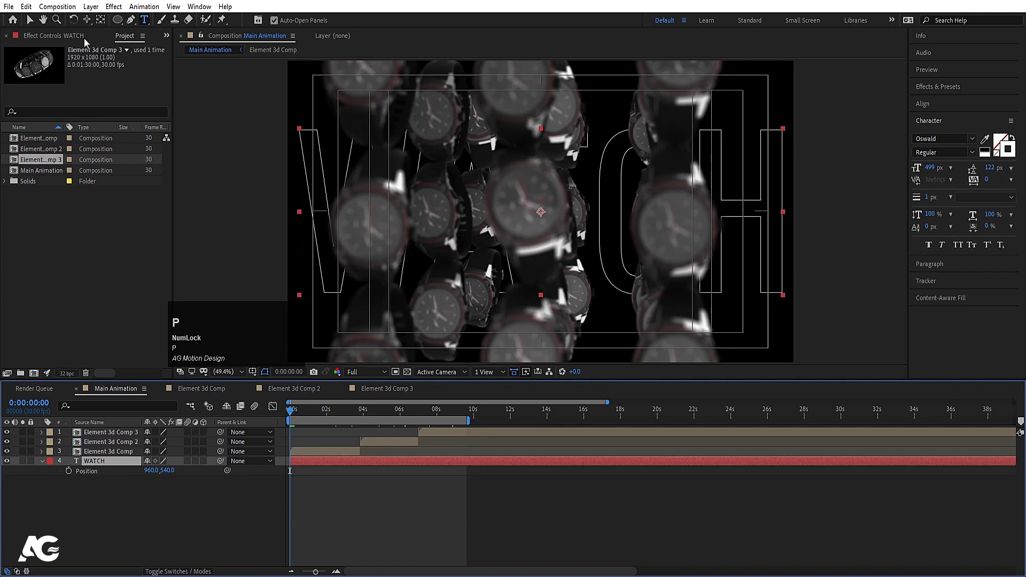
{"action": "left_click", "coordinate": [29, 20]}
{"action": "left_click", "coordinate": [770, 169]}
{"action": "left_click_drag", "start_coordinate": [752, 190], "coordinate": [693, 191]}
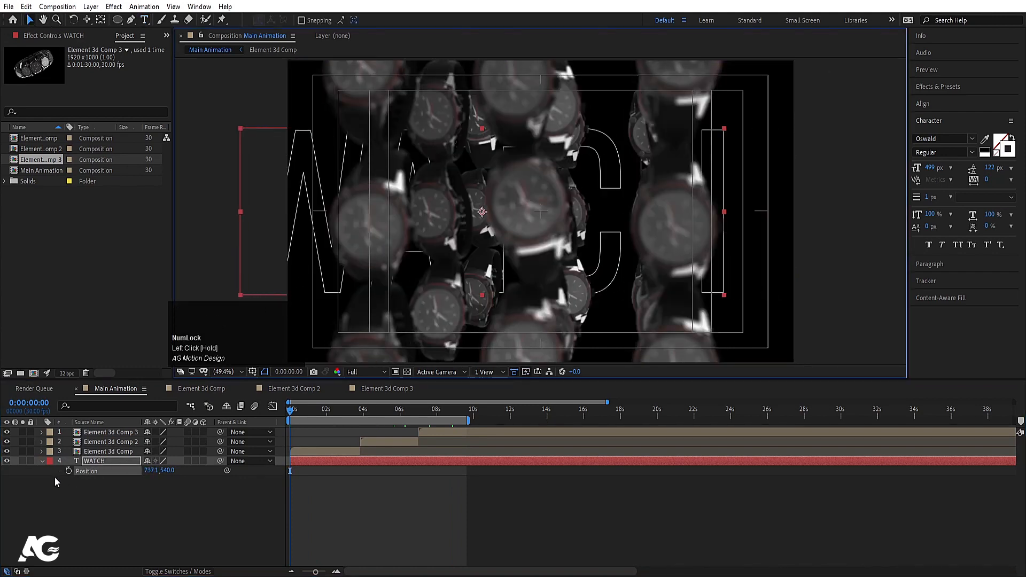
{"action": "left_click", "coordinate": [68, 471]}
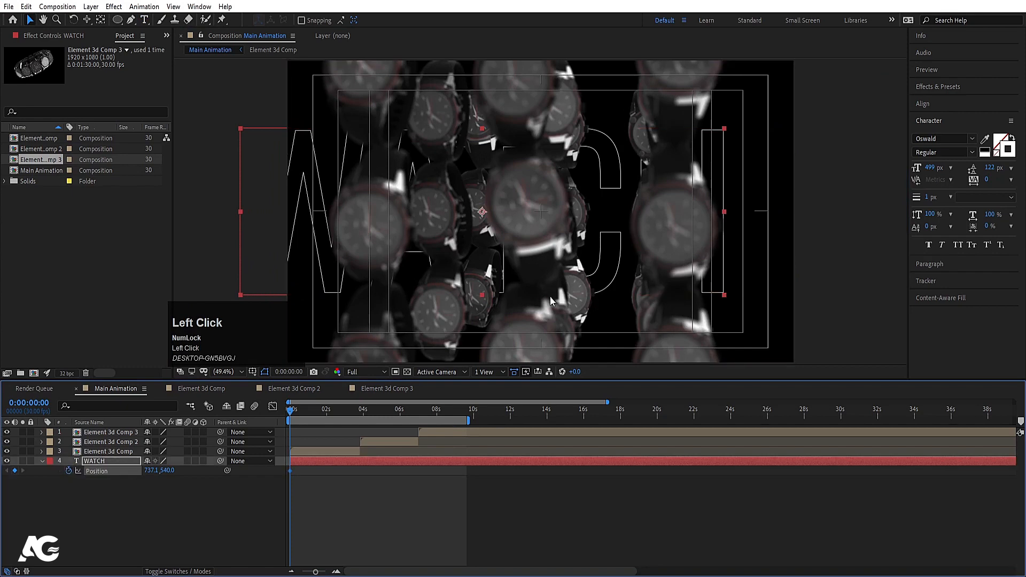
Step: At 0:00:09:15 slide WATCH right to 1261.9,540, preview it, and solo the layer
{"action": "left_click", "coordinate": [465, 409]}
{"action": "left_click_drag", "start_coordinate": [361, 235], "coordinate": [497, 238]}
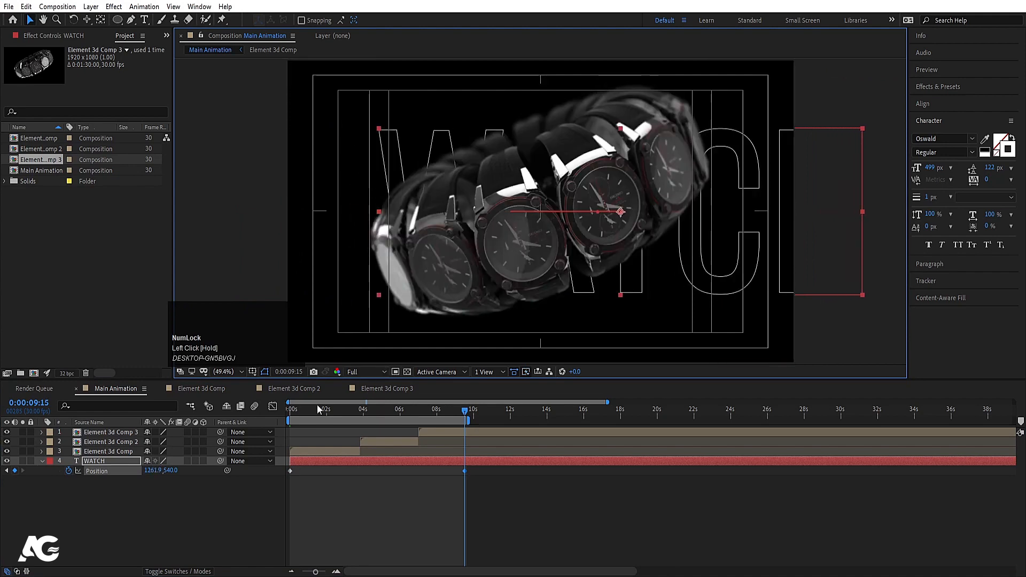
{"action": "left_click", "coordinate": [278, 407]}
{"action": "key", "text": "space"}
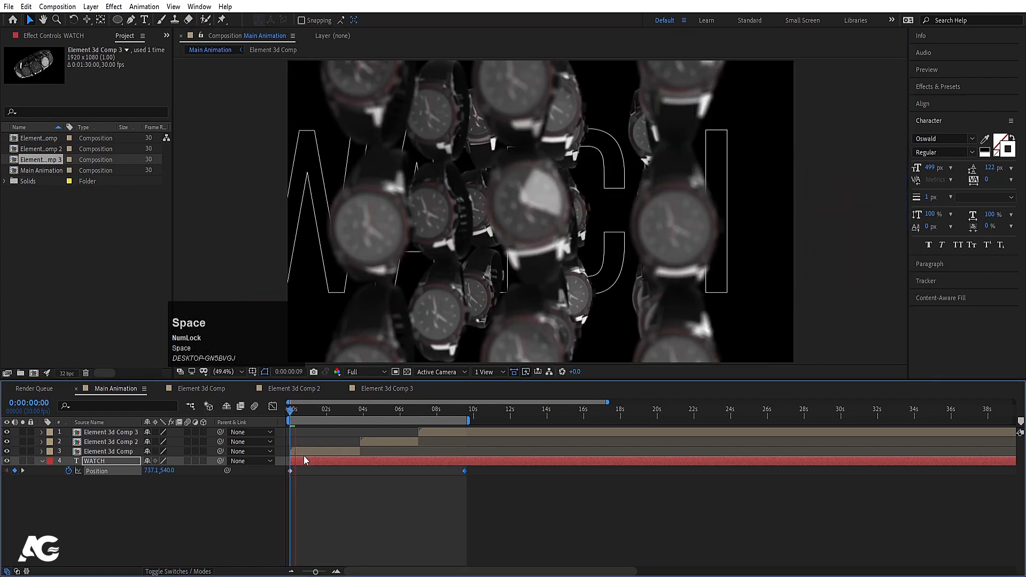
{"action": "left_click", "coordinate": [22, 463]}
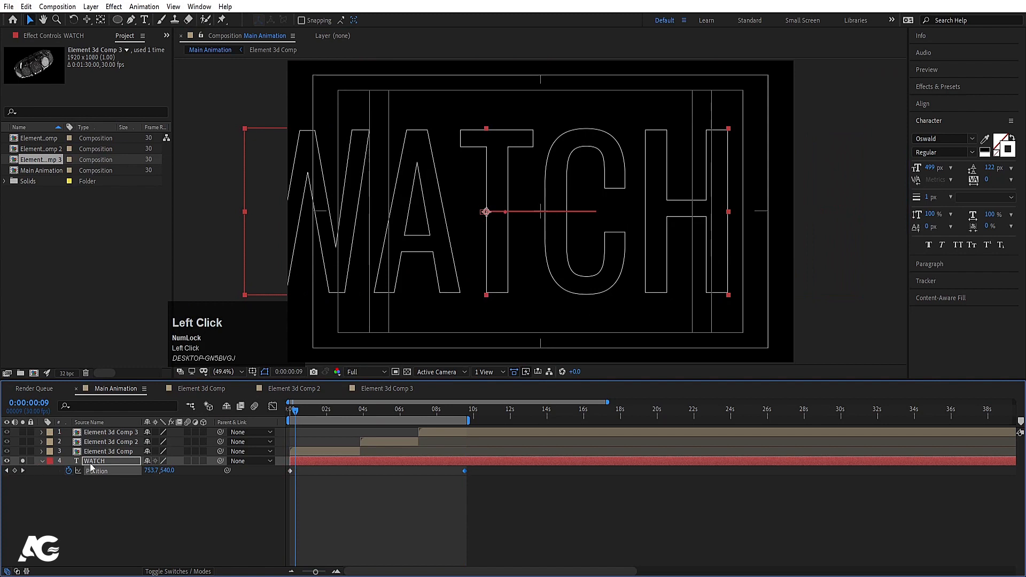
Step: Duplicate WATCH, raise WATCH 2 to Y -80, and time-reverse its Position keyframes
{"action": "key", "text": "ctrl+d"}
{"action": "key", "text": "u"}
{"action": "key", "text": "j"}
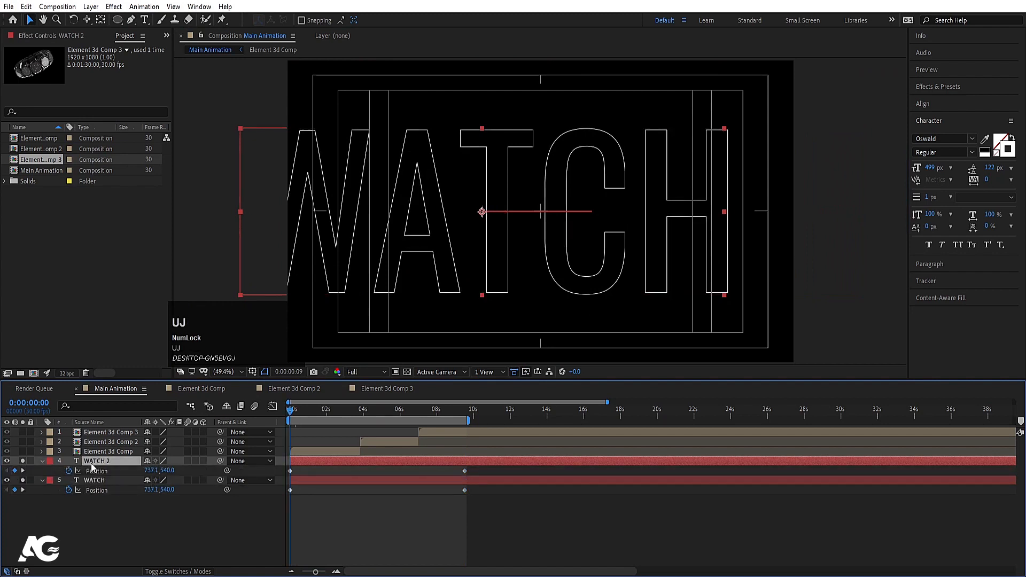
{"action": "left_click", "coordinate": [97, 473]}
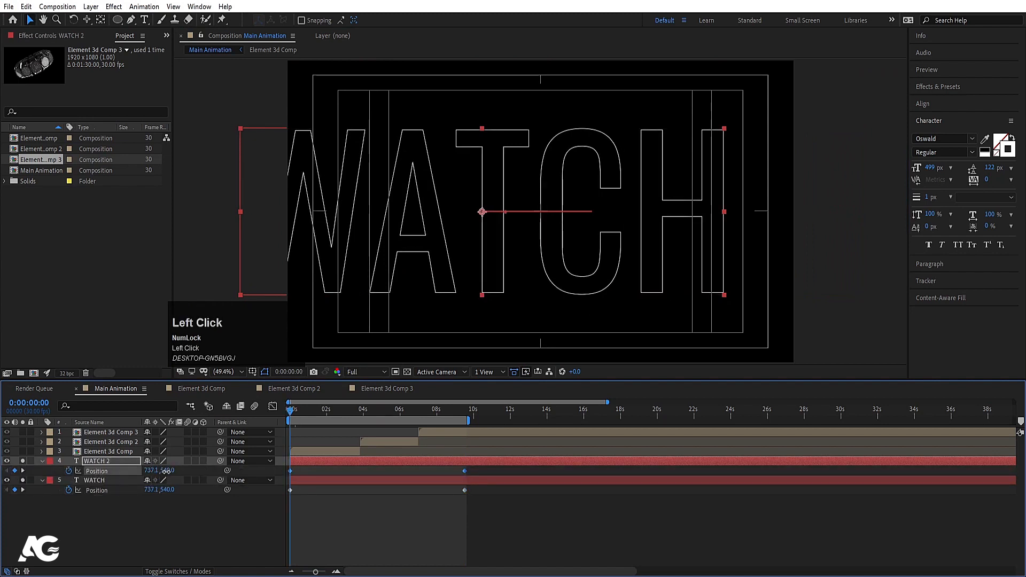
{"action": "left_click_drag", "start_coordinate": [169, 471], "coordinate": [161, 397]}
{"action": "right_click", "coordinate": [293, 474]}
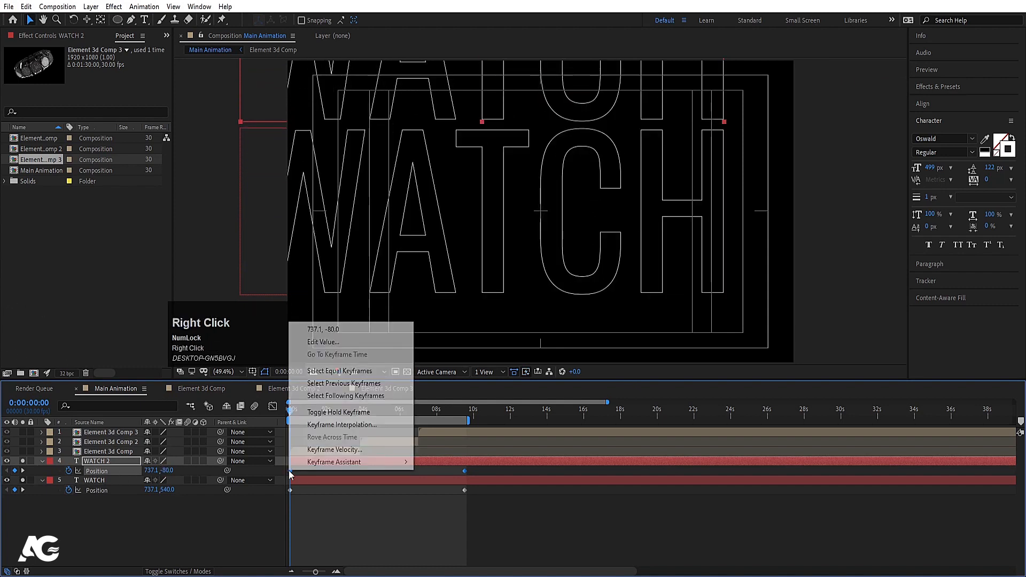
{"action": "mouse_move", "coordinate": [344, 465]}
{"action": "left_click", "coordinate": [463, 573]}
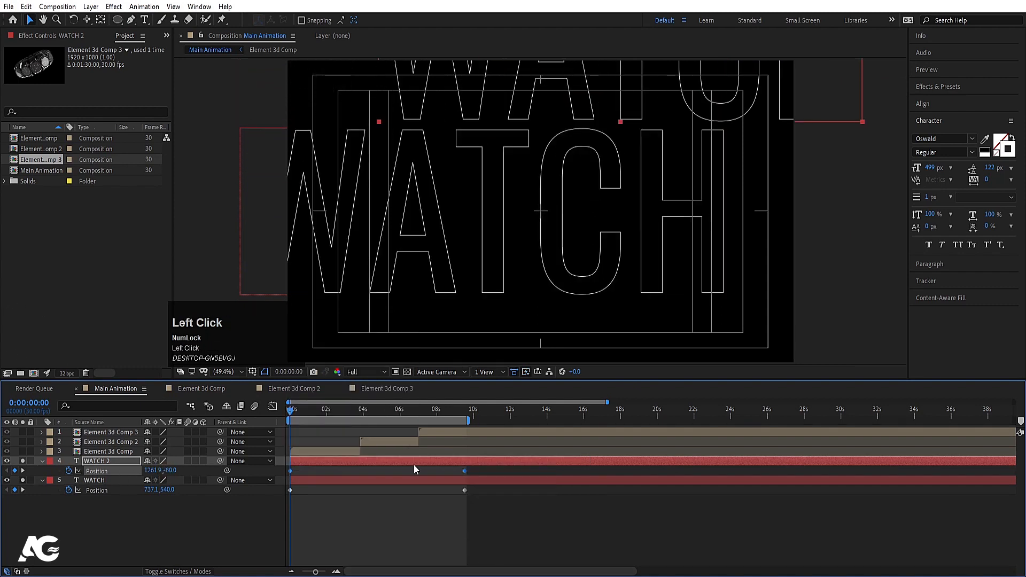
Step: Make WATCH 2 solid white, then duplicate it as WATCH 3 moved down to Y 1166
{"action": "left_click", "coordinate": [1012, 138]}
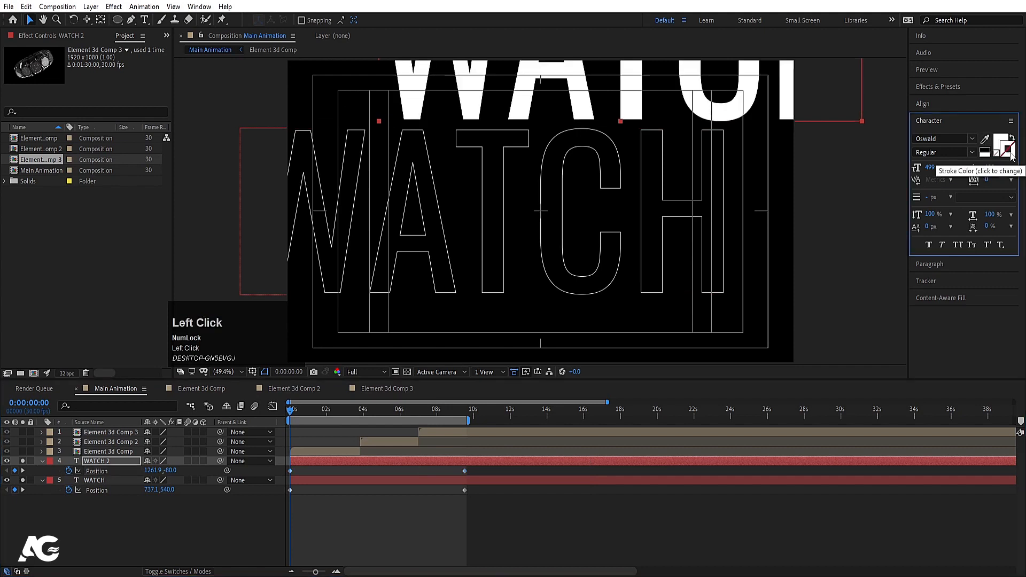
{"action": "left_click", "coordinate": [81, 506]}
{"action": "left_click", "coordinate": [85, 461]}
{"action": "key", "text": "ctrl+d"}
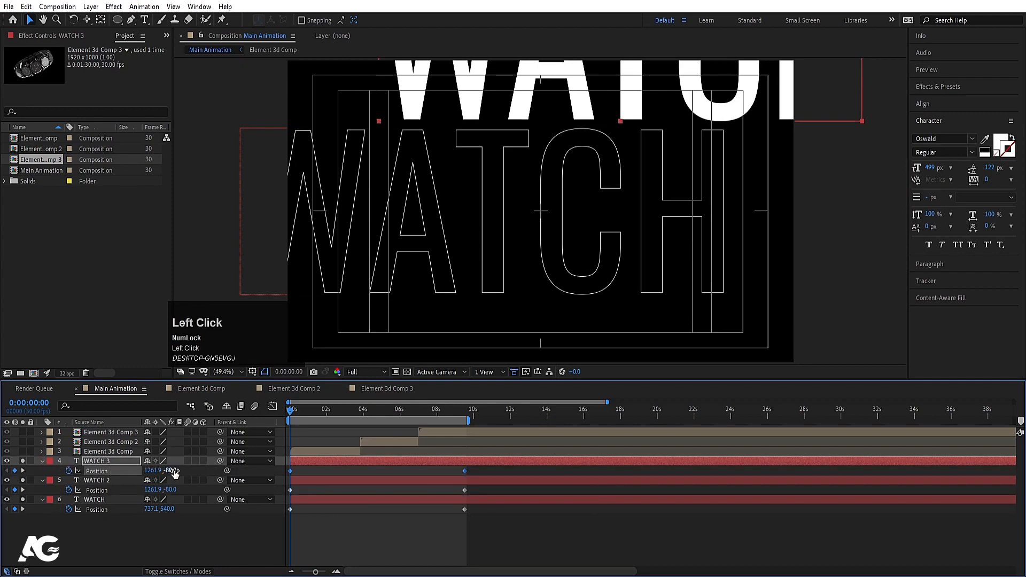
{"action": "left_click_drag", "start_coordinate": [174, 473], "coordinate": [813, 466]}
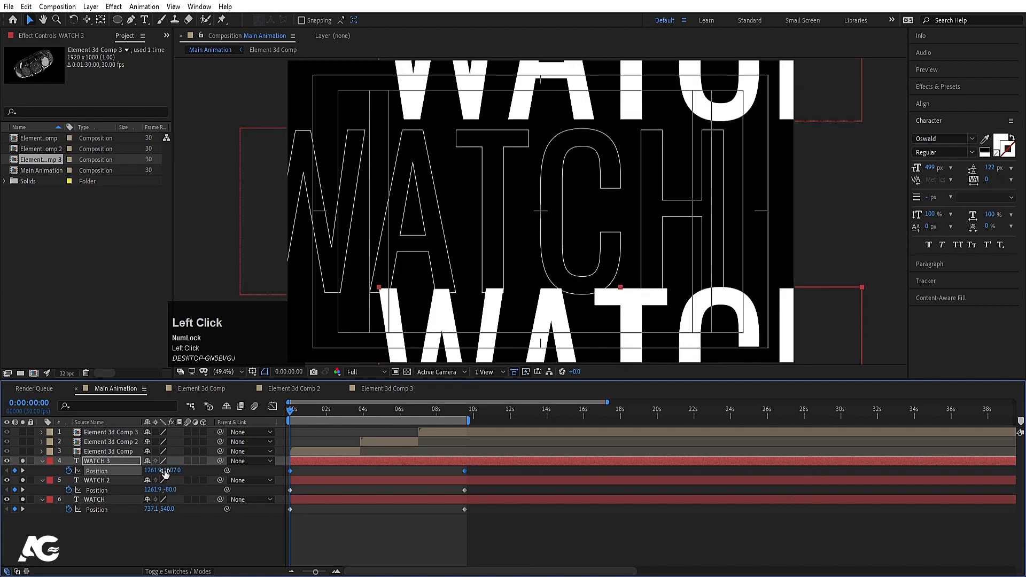
{"action": "left_click_drag", "start_coordinate": [167, 470], "coordinate": [205, 466]}
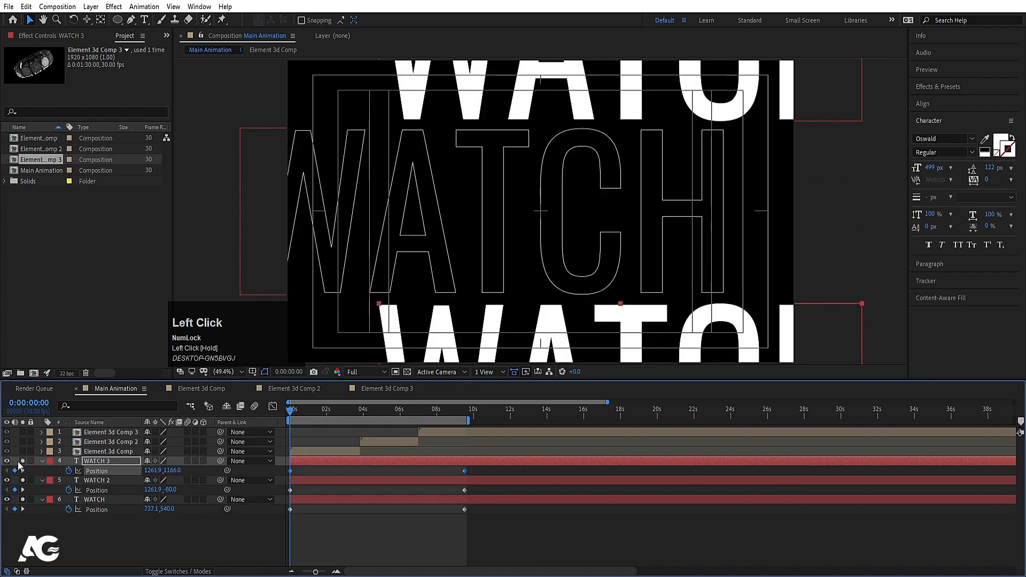
Step: Preview the three WATCH titles sliding in opposite directions
{"action": "key", "text": "space"}
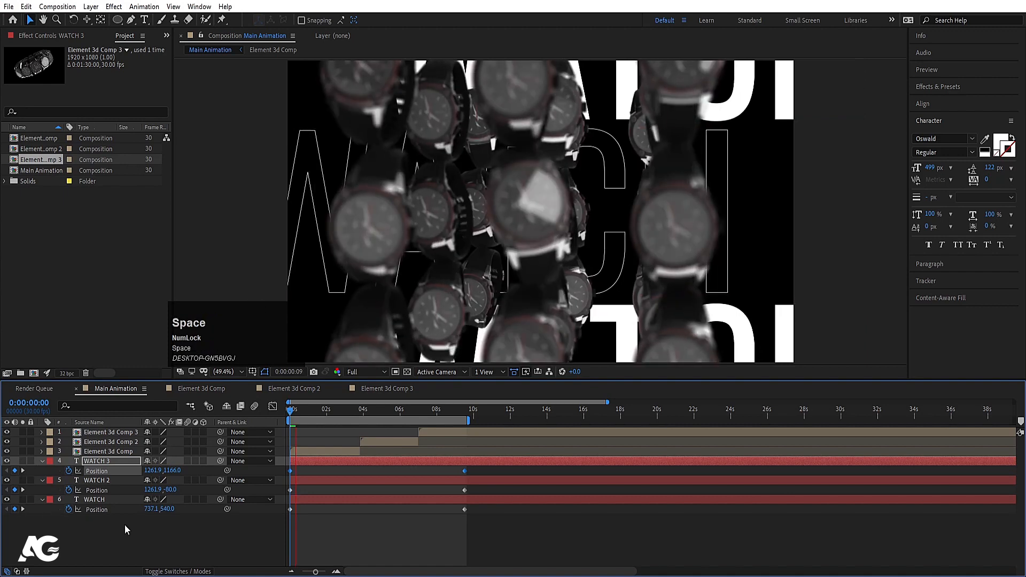
{"action": "left_click_drag", "start_coordinate": [348, 413], "coordinate": [422, 411]}
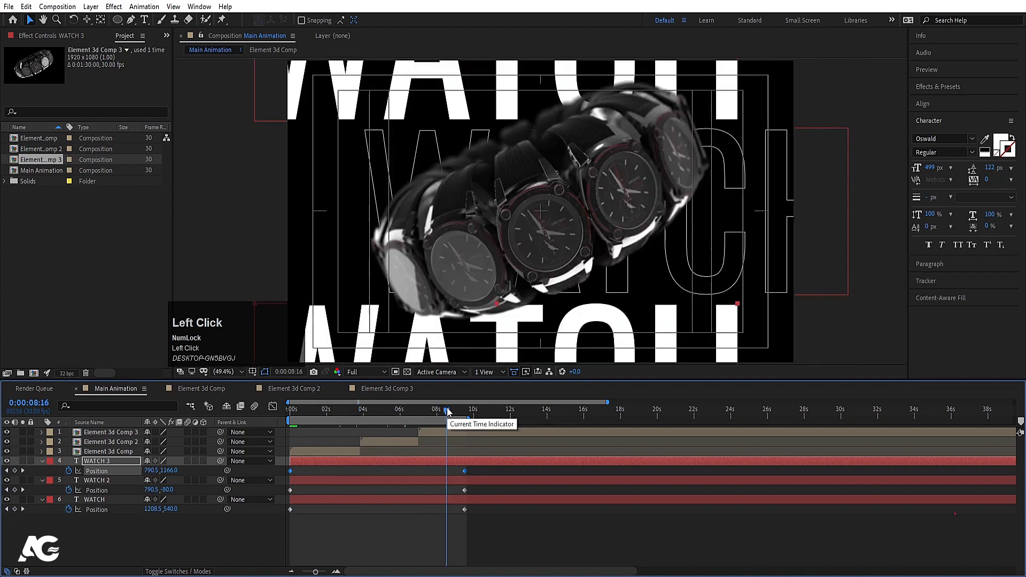
{"action": "left_click", "coordinate": [159, 543]}
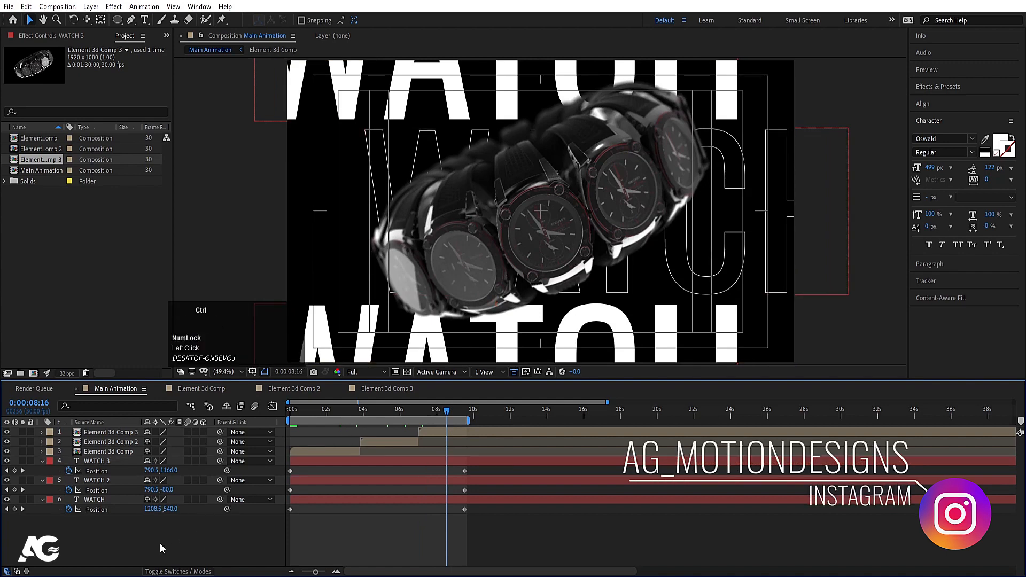
{"action": "key", "text": "ctrl+y"}
Step: Create a black solid, move it to the bottom of the stack, and apply Gradient Ramp
{"action": "key", "text": "Return"}
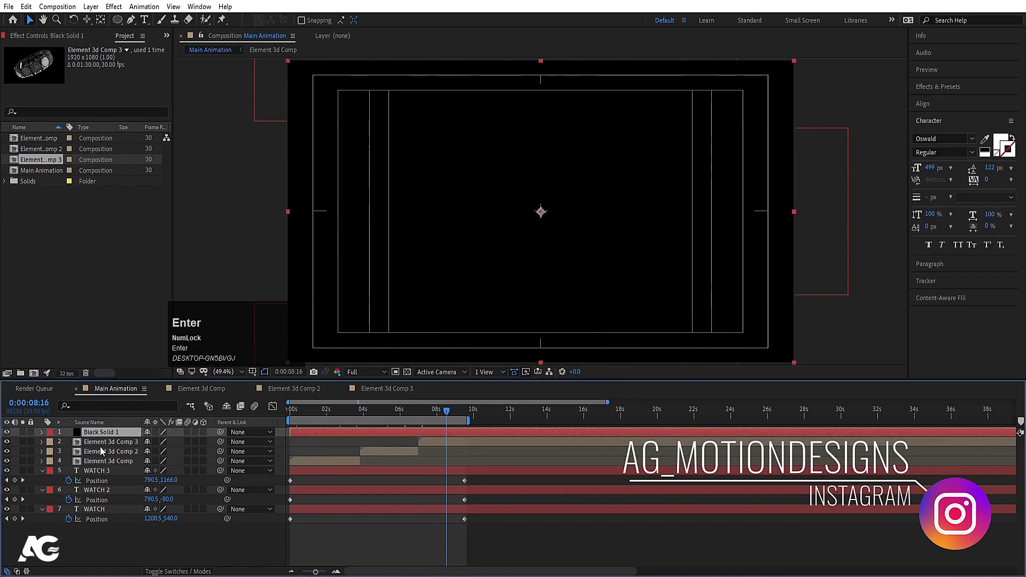
{"action": "left_click_drag", "start_coordinate": [107, 432], "coordinate": [127, 527]}
{"action": "left_click", "coordinate": [945, 86]}
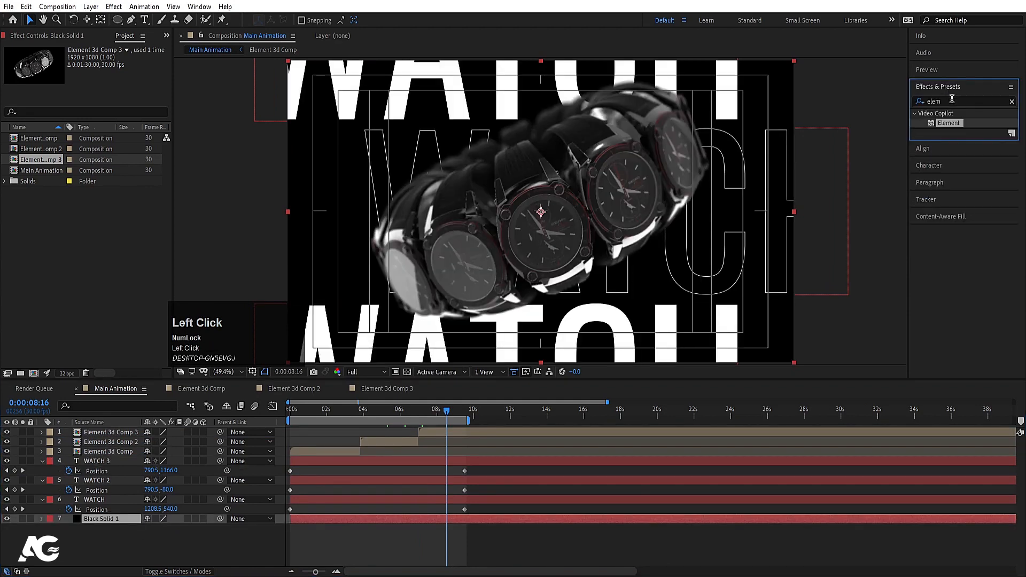
{"action": "left_click", "coordinate": [952, 99]}
{"action": "type", "text": "ramp"}
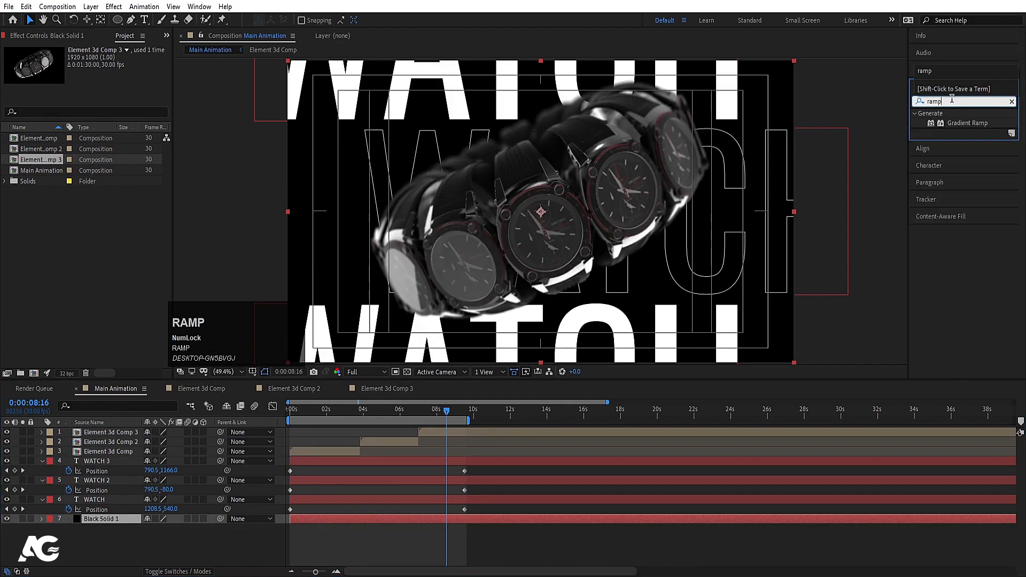
{"action": "double_click", "coordinate": [960, 124]}
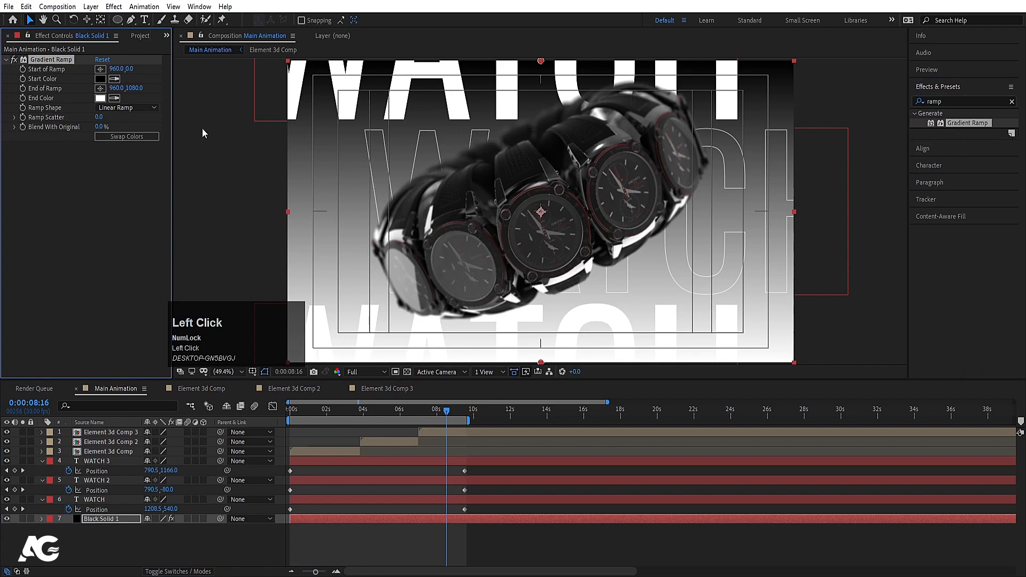
Step: Make the ramp radial, reposition its points, darken the end colour, swap colours, and preview
{"action": "left_click", "coordinate": [108, 106]}
{"action": "left_click", "coordinate": [121, 131]}
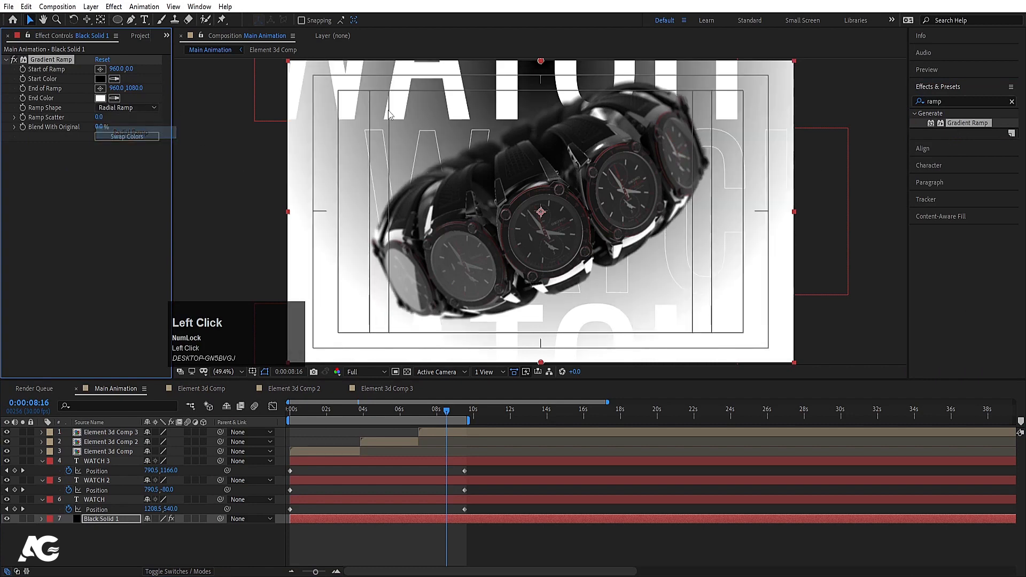
{"action": "left_click_drag", "start_coordinate": [539, 73], "coordinate": [544, 234]}
{"action": "left_click_drag", "start_coordinate": [541, 367], "coordinate": [539, 504]}
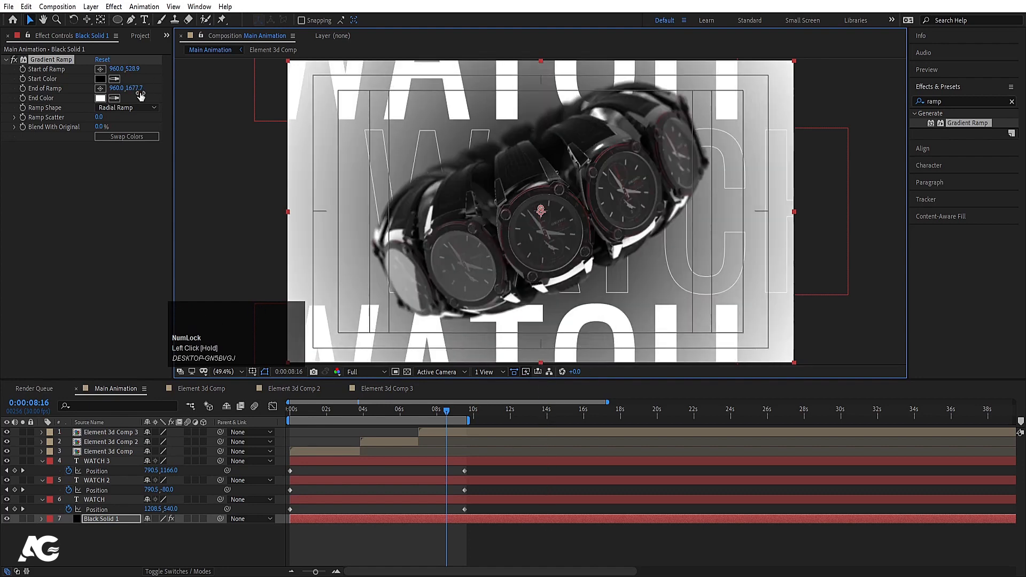
{"action": "left_click", "coordinate": [100, 99]}
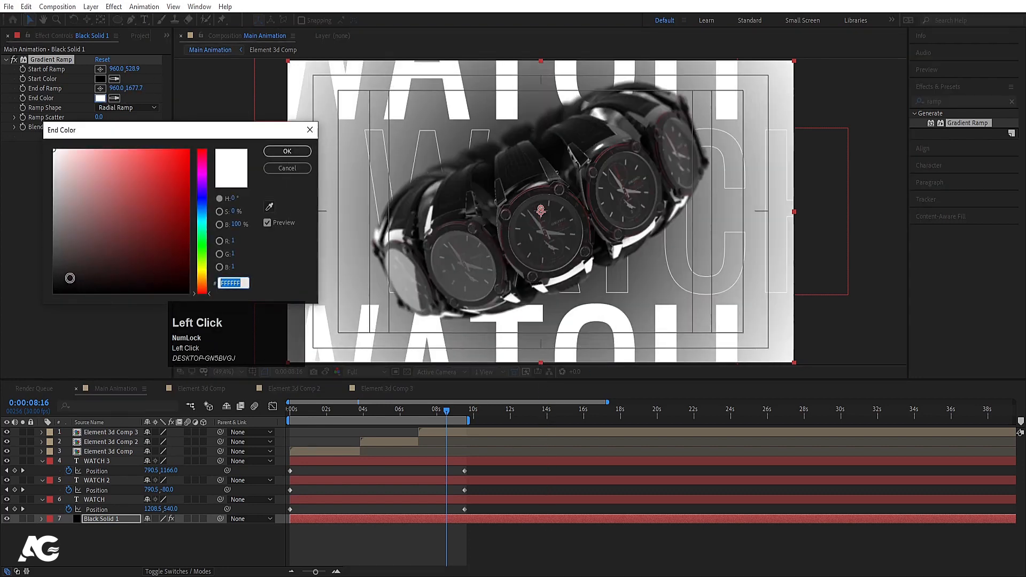
{"action": "left_click_drag", "start_coordinate": [70, 278], "coordinate": [42, 277]}
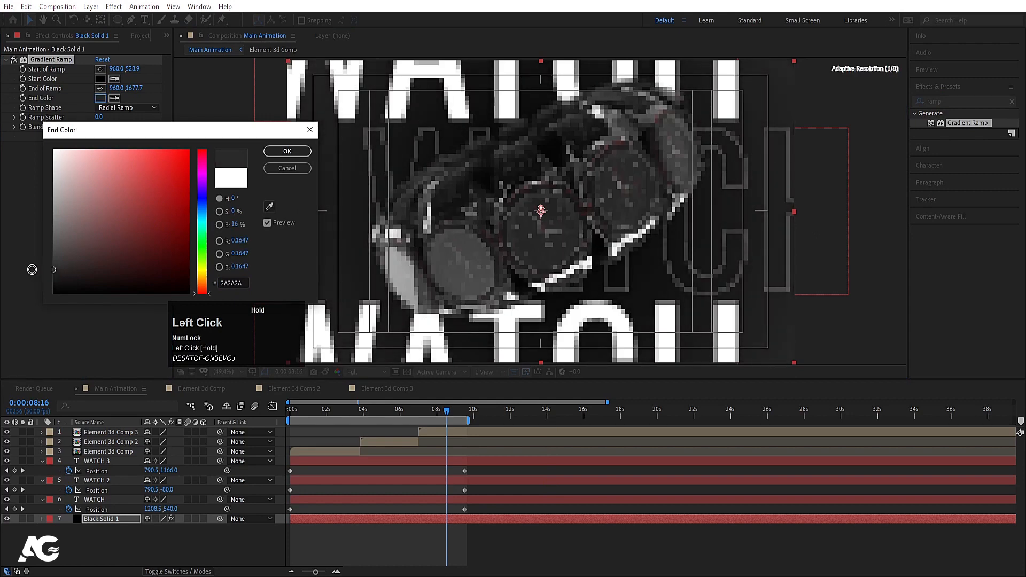
{"action": "left_click", "coordinate": [277, 154]}
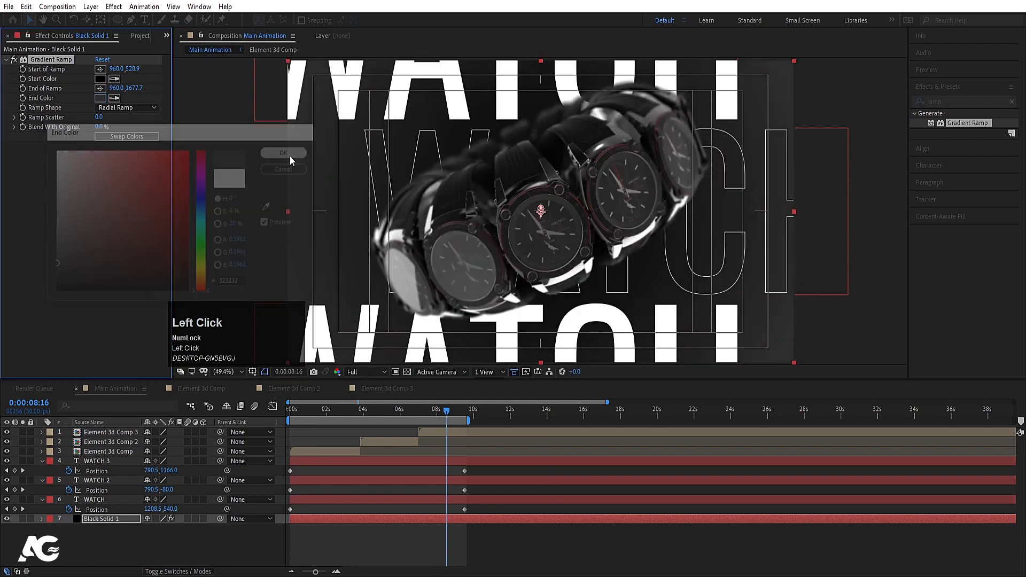
{"action": "left_click", "coordinate": [112, 136]}
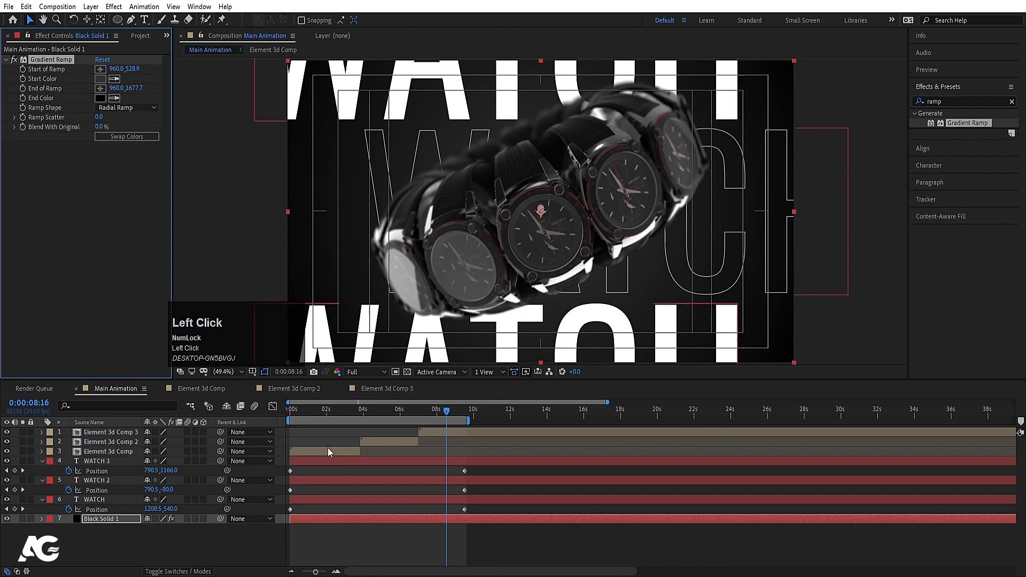
{"action": "key", "text": "space"}
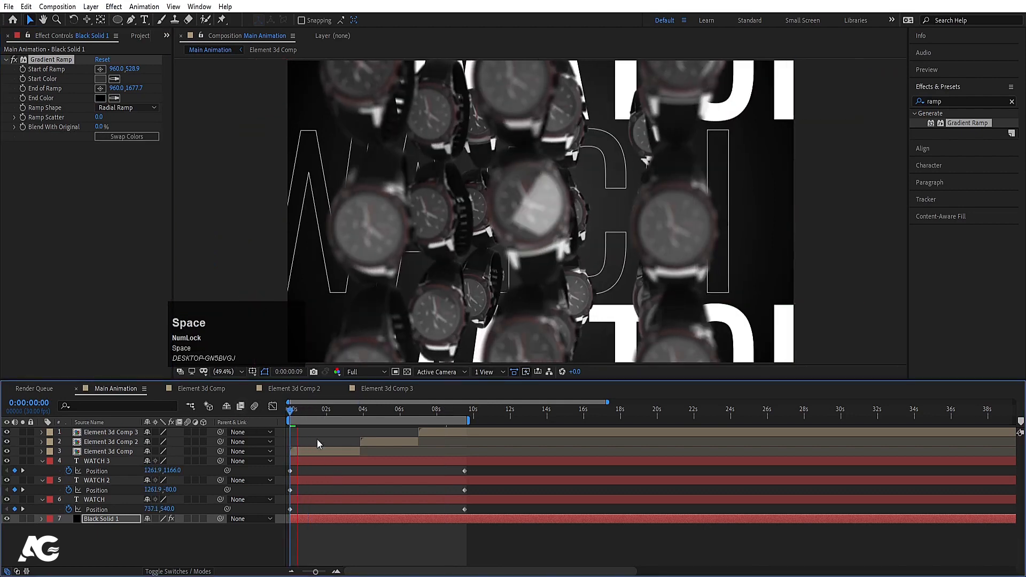
{"action": "left_click", "coordinate": [321, 431]}
{"action": "key", "text": "space"}
{"action": "left_click", "coordinate": [332, 411]}
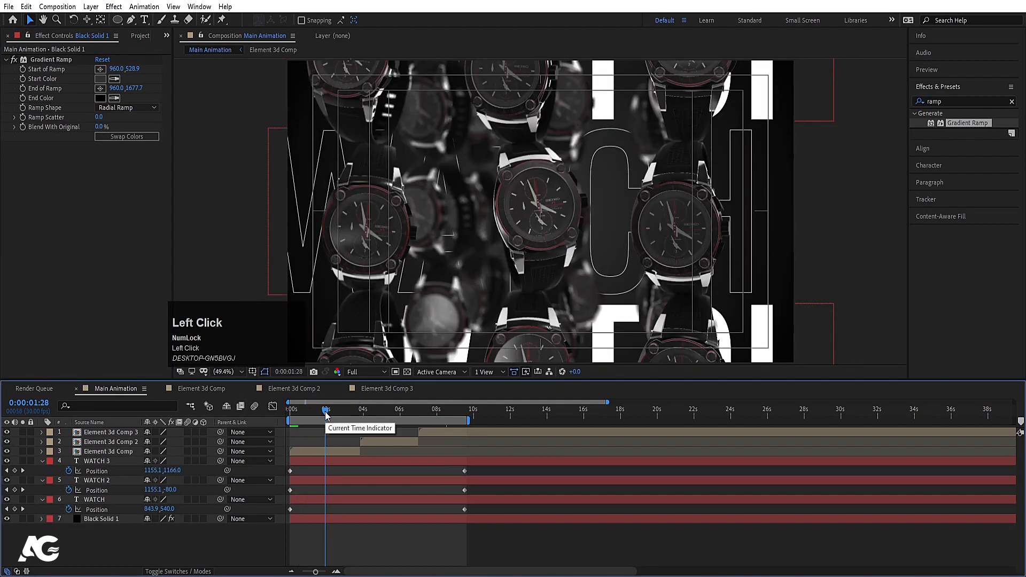
{"action": "left_click_drag", "start_coordinate": [332, 411], "coordinate": [369, 441]}
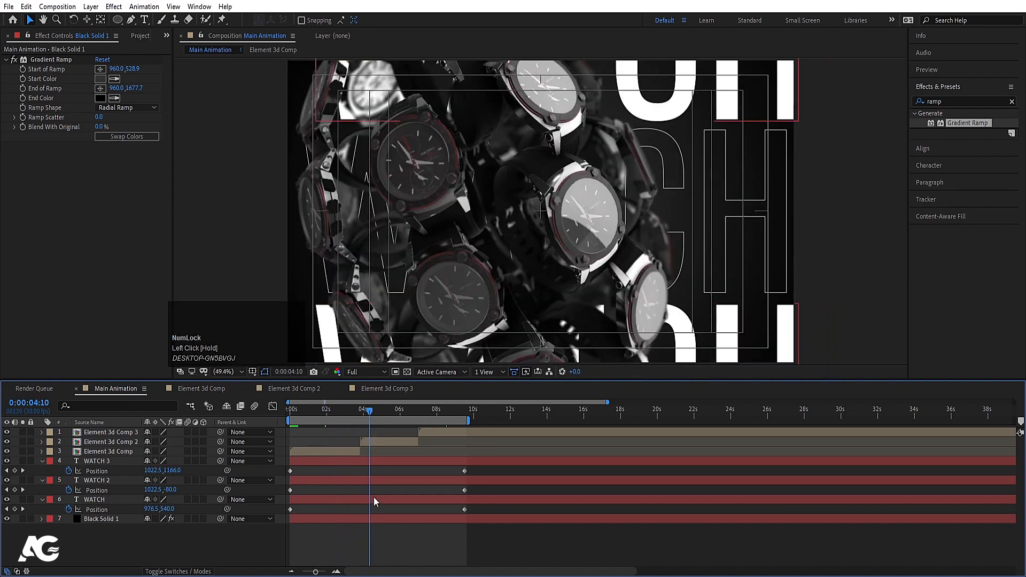